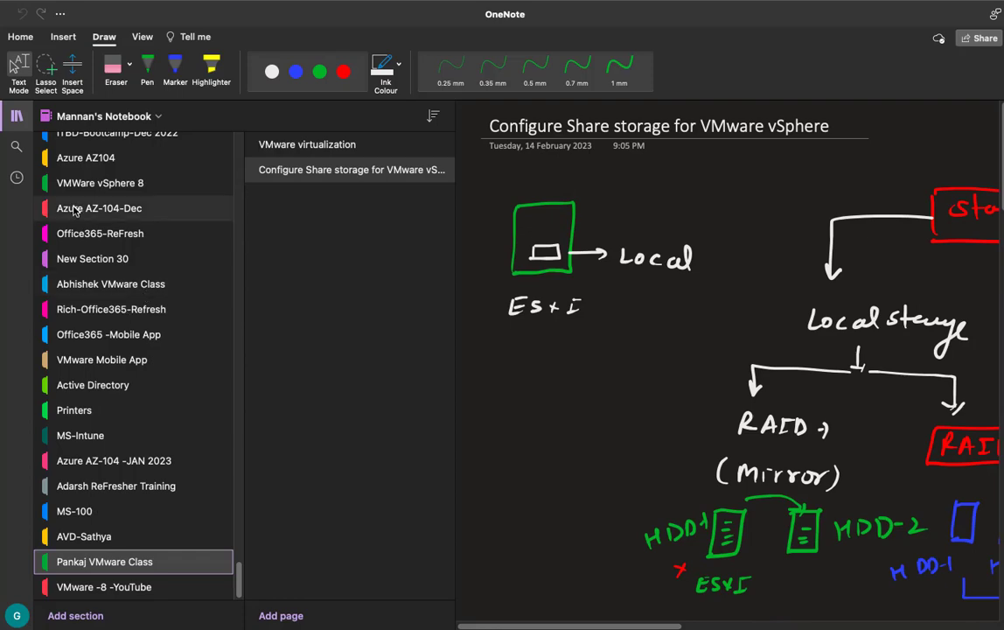
Step: Hide the notebook navigation and examine the handwritten notes on local storage, share storage, datastores, RDM and storage protocols
left_click(15, 115)
scroll(382, 340, "down", 20)
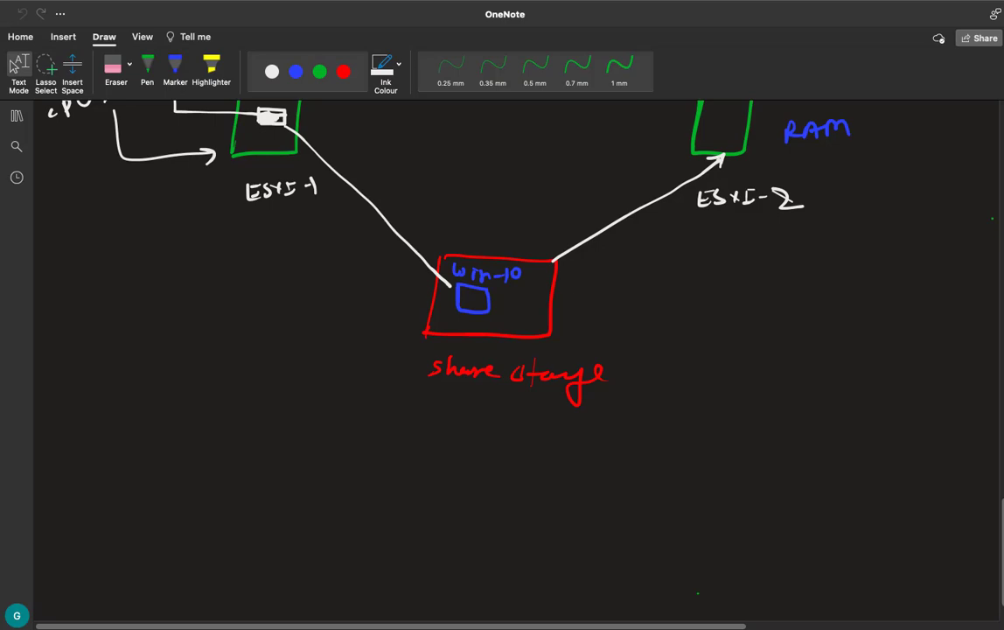
scroll(564, 383, "up", 15)
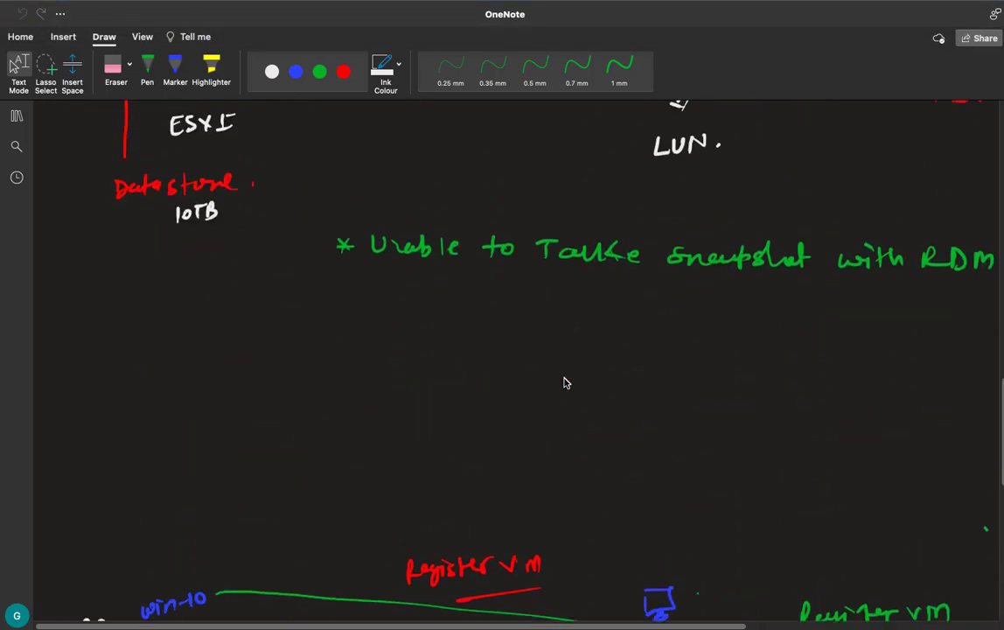
scroll(564, 382, "up", 10)
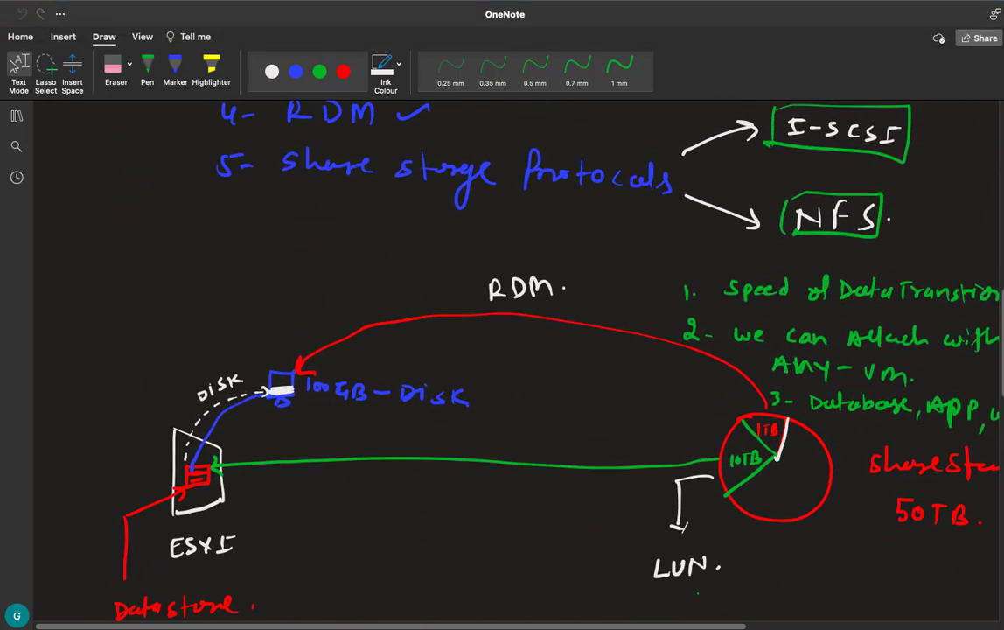
scroll(767, 362, "up", 10)
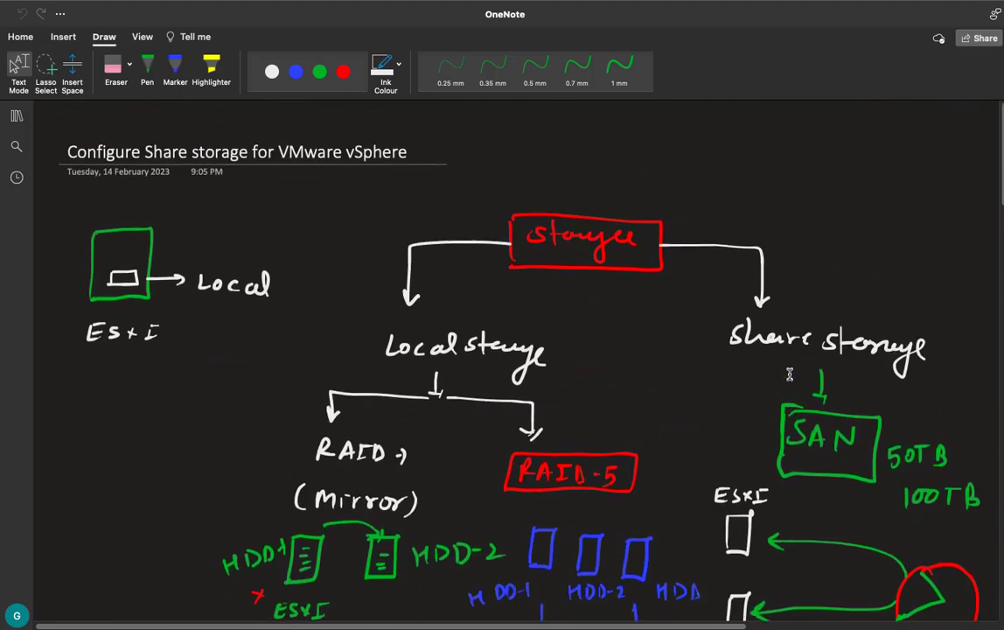
scroll(568, 374, "right", 2)
scroll(568, 374, "left", 2)
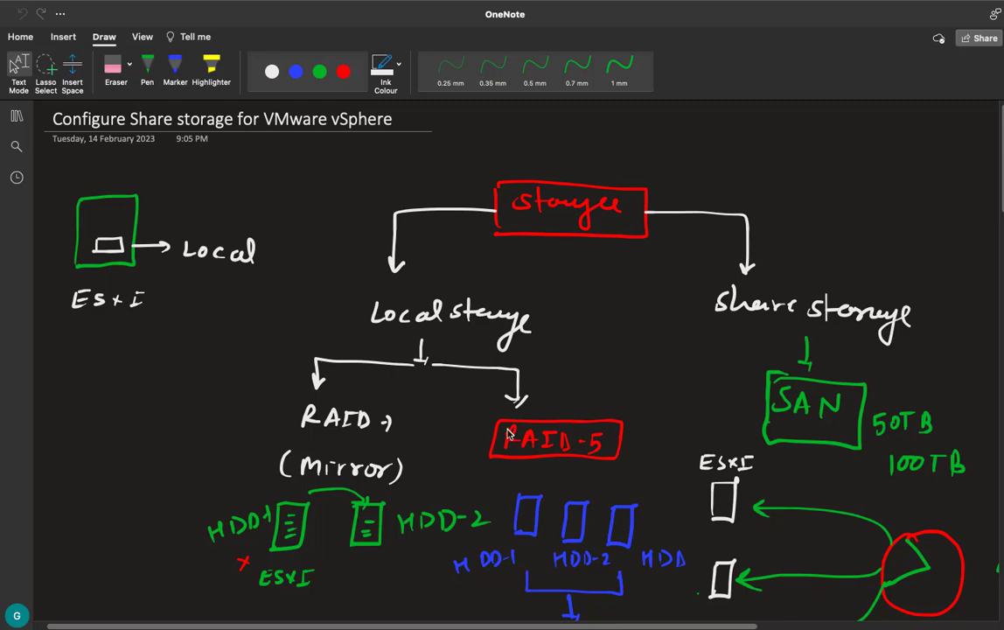
scroll(568, 375, "down", 5)
scroll(568, 375, "right", 1)
scroll(508, 432, "up", 3)
scroll(508, 433, "right", 1)
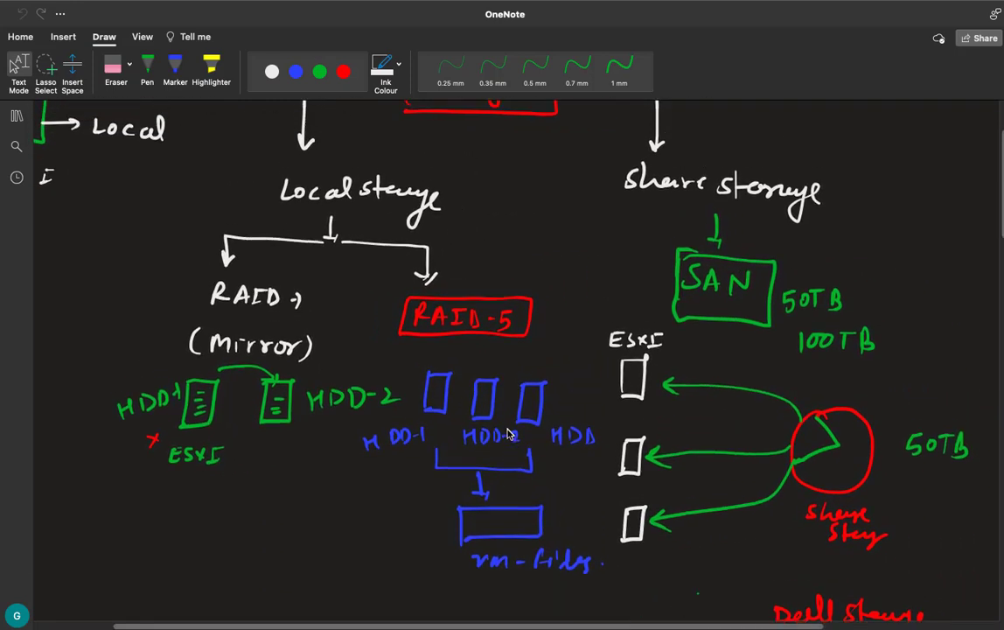
scroll(508, 433, "down", 15)
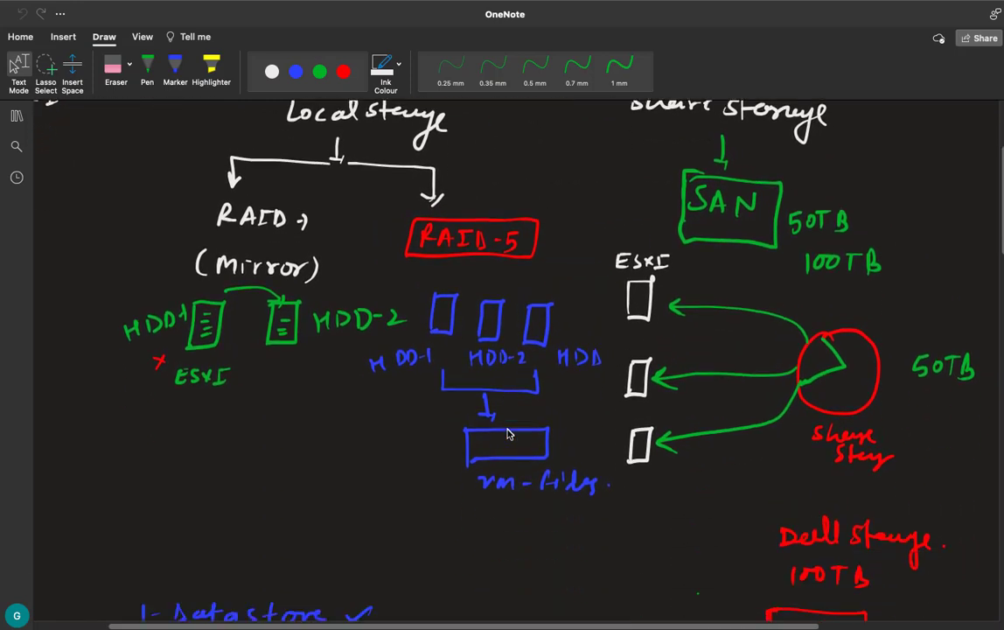
scroll(508, 433, "up", 3)
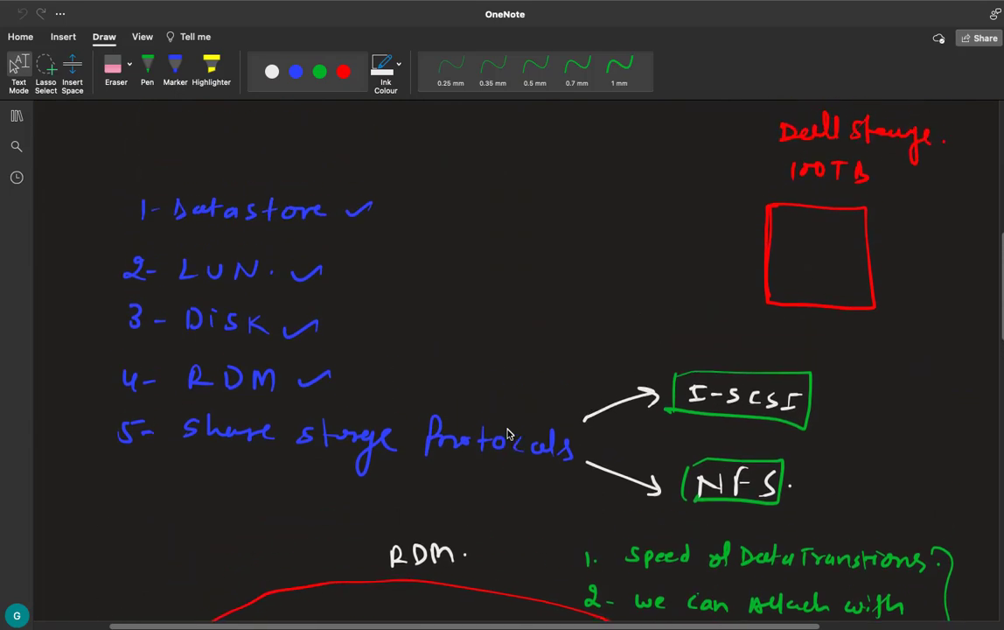
scroll(507, 433, "down", 12)
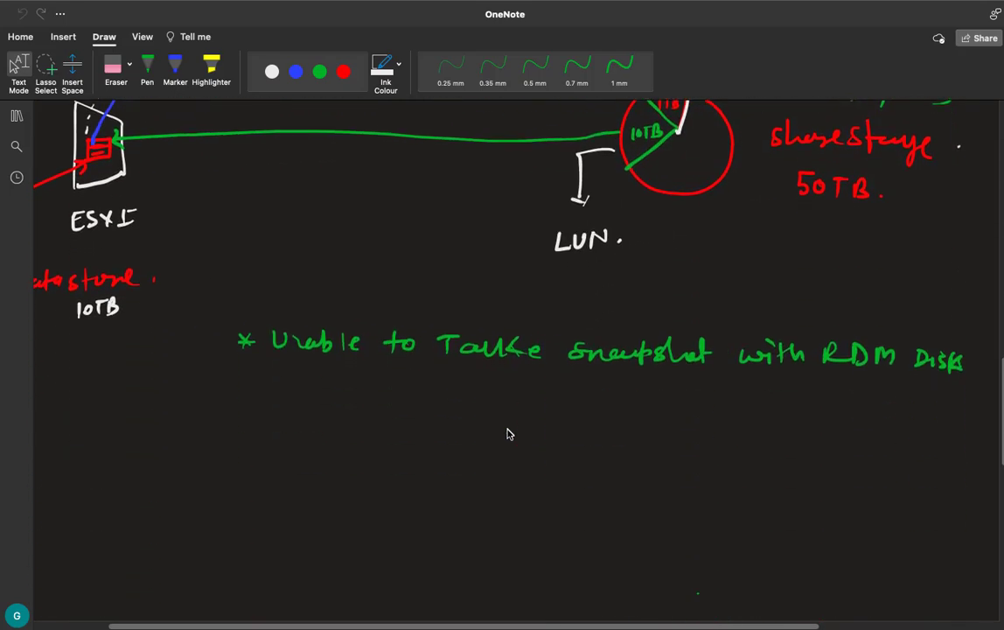
Step: Switch to the Windows desktop and open a fresh Chrome window, closing the existing one with the Social Blade page
key("ctrl+Left")
key("ctrl+Left")
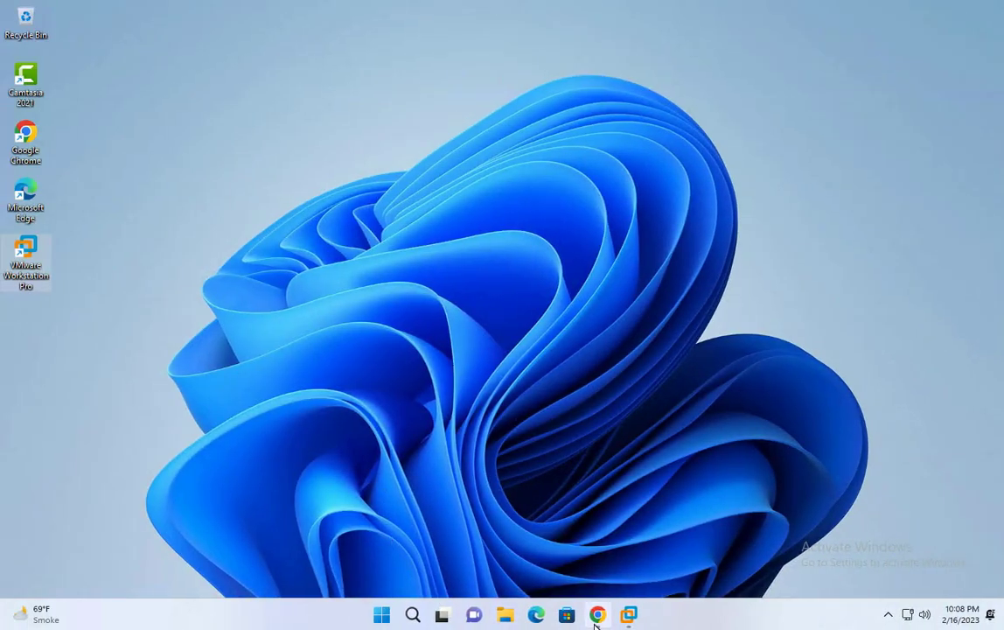
left_click(597, 614)
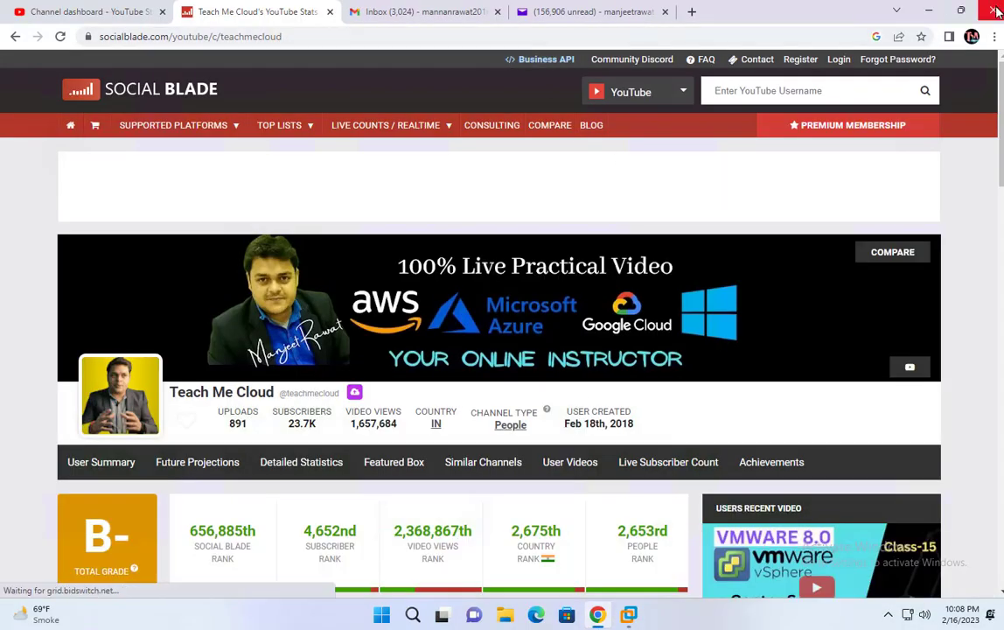
left_click(993, 10)
left_click(597, 614)
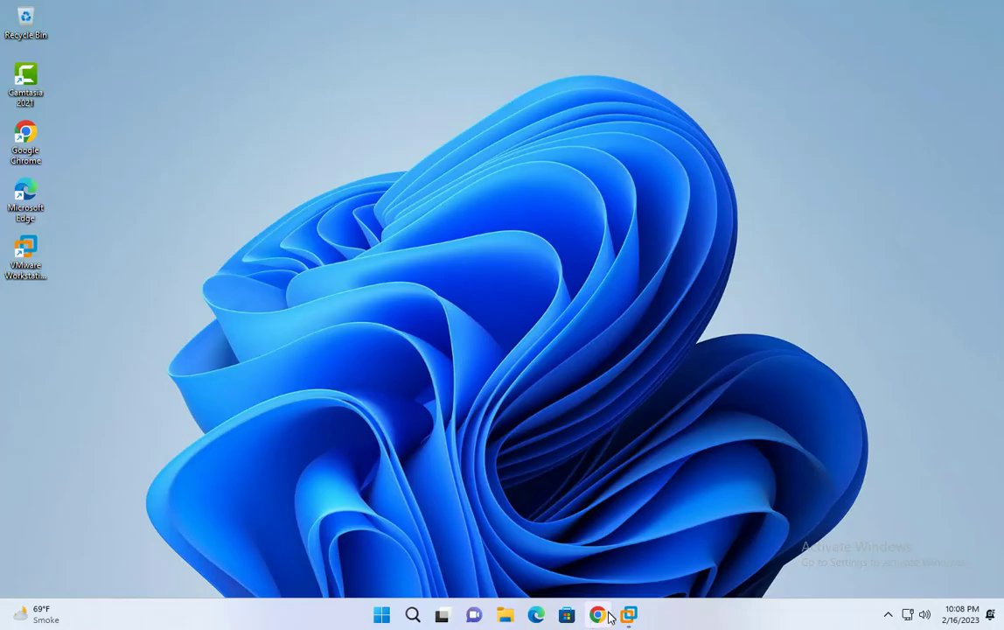
Step: Open the ESXi host page at 192.168.1.15, checking the address on the VMware ESXi 7 console, and proceed past the certificate warning
type("1")
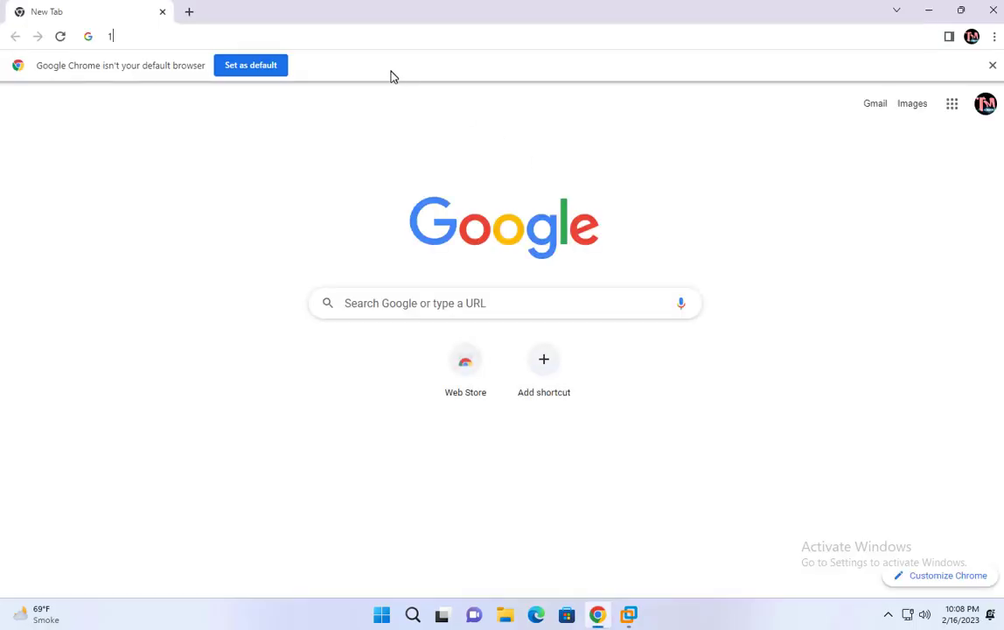
type("92.168.1.")
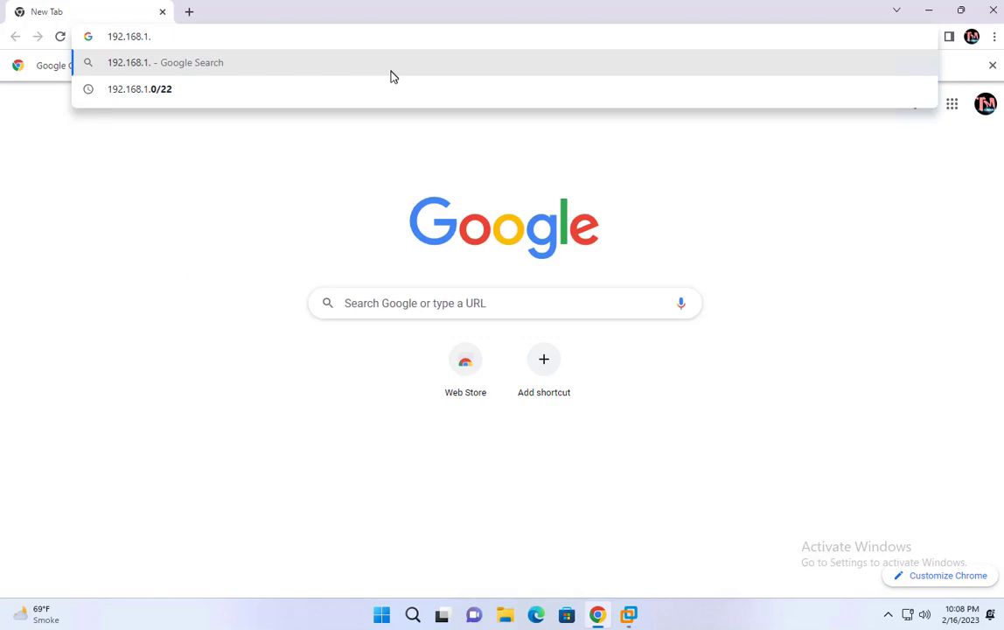
left_click(629, 614)
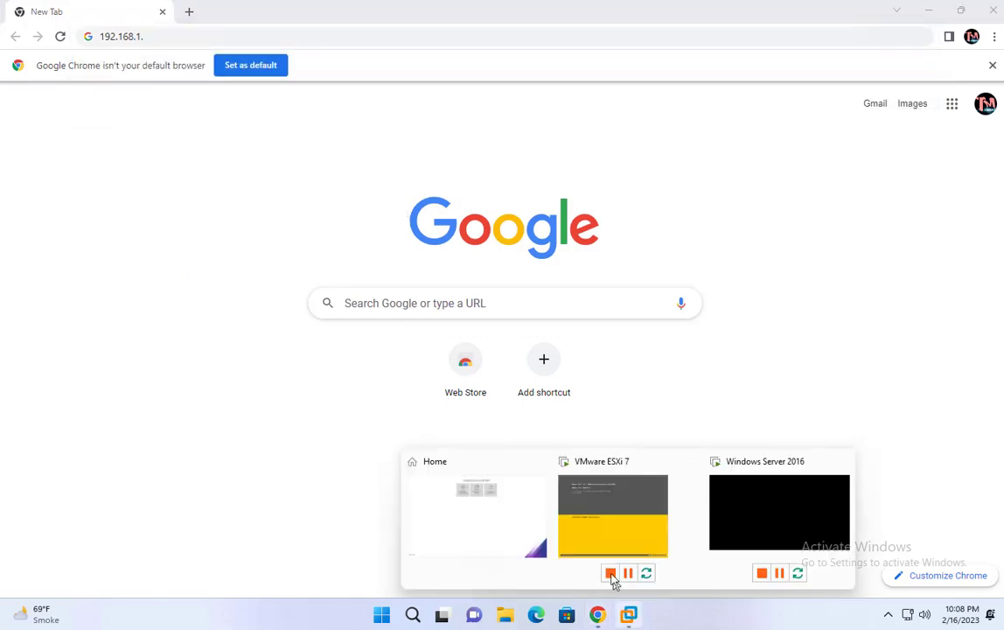
left_click(618, 522)
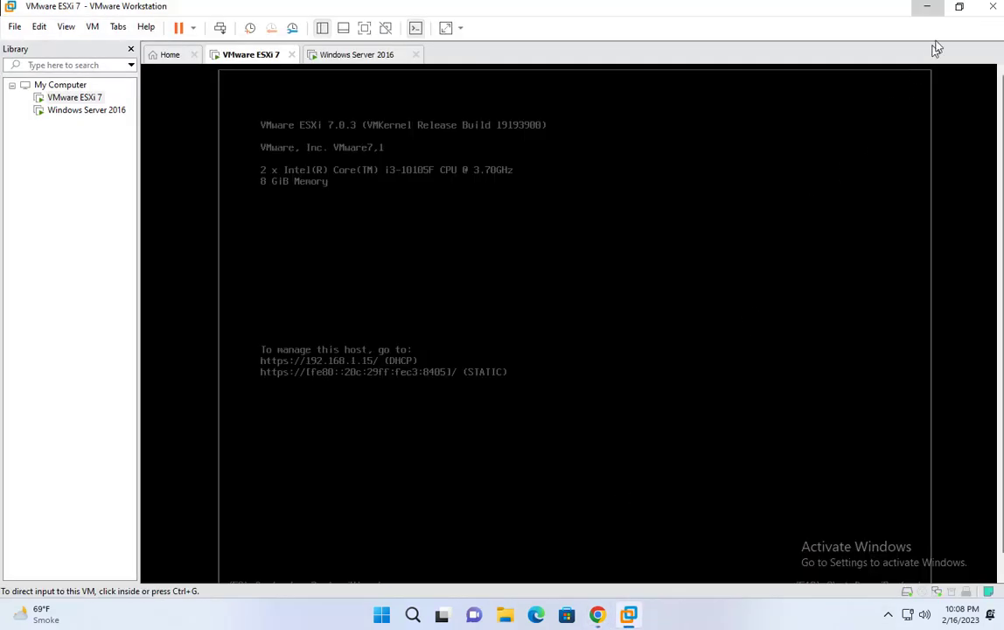
left_click(926, 7)
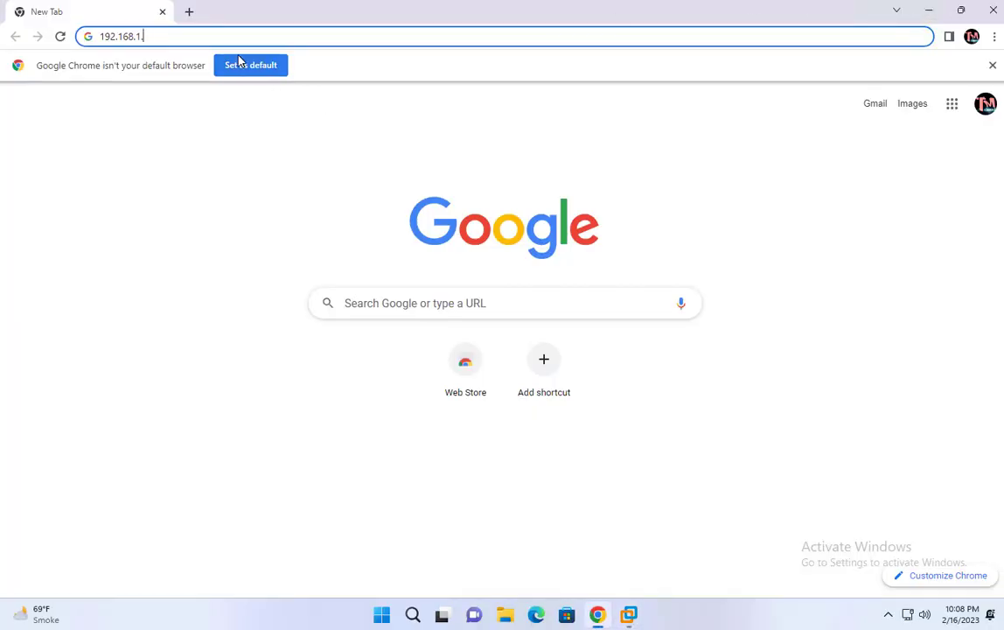
type("15")
key("Return")
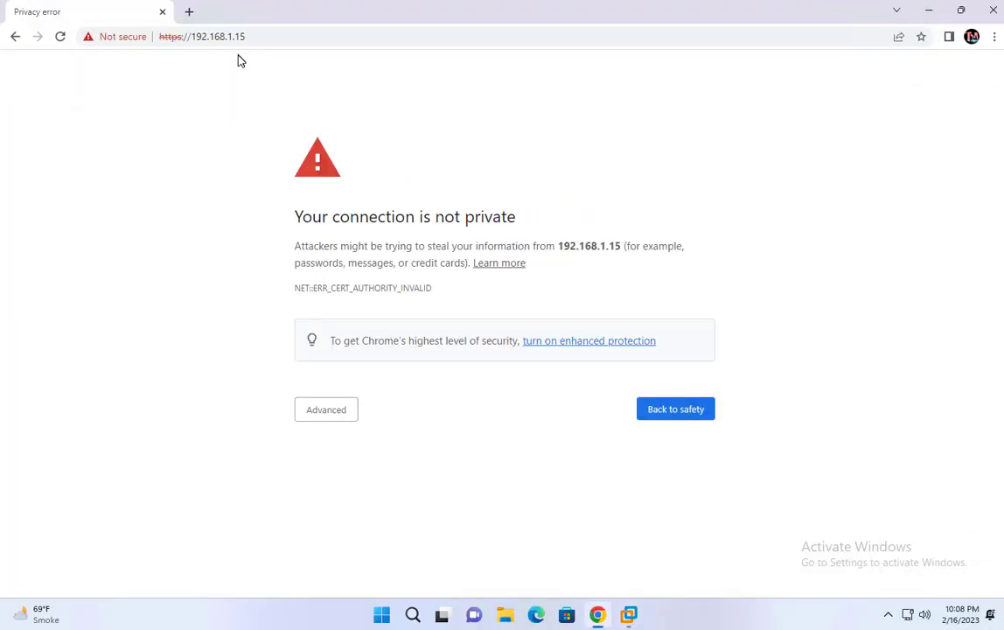
left_click(327, 408)
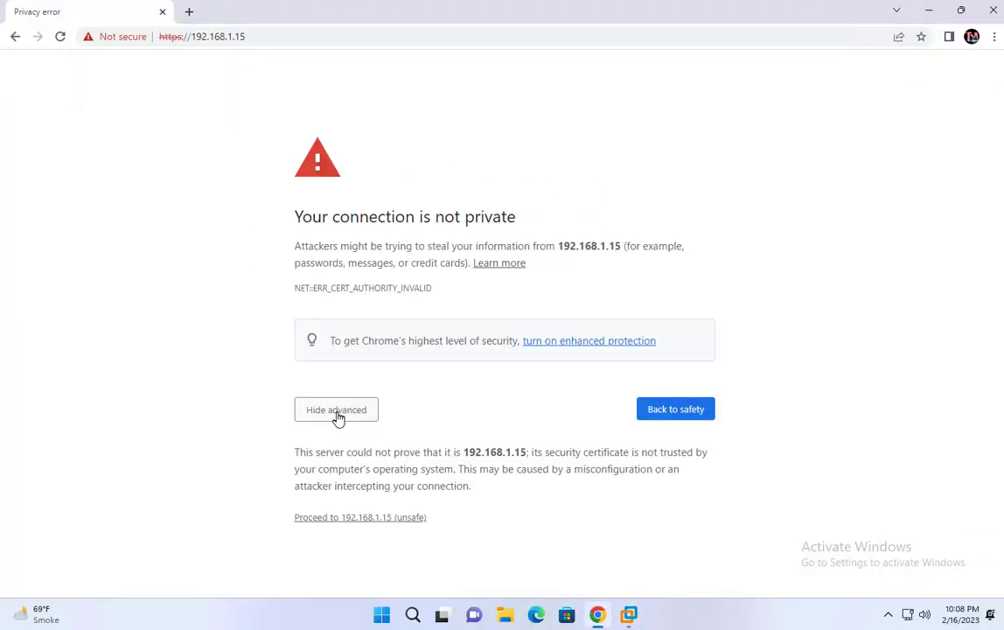
left_click(369, 518)
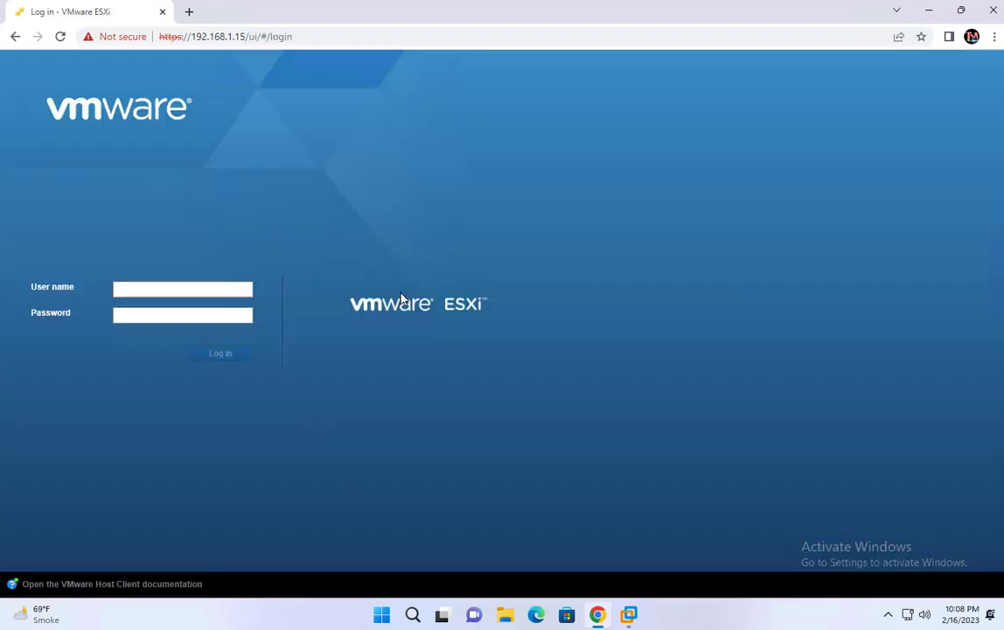
Step: Log in to the ESXi host as root with the account password
left_click(174, 288)
type("r")
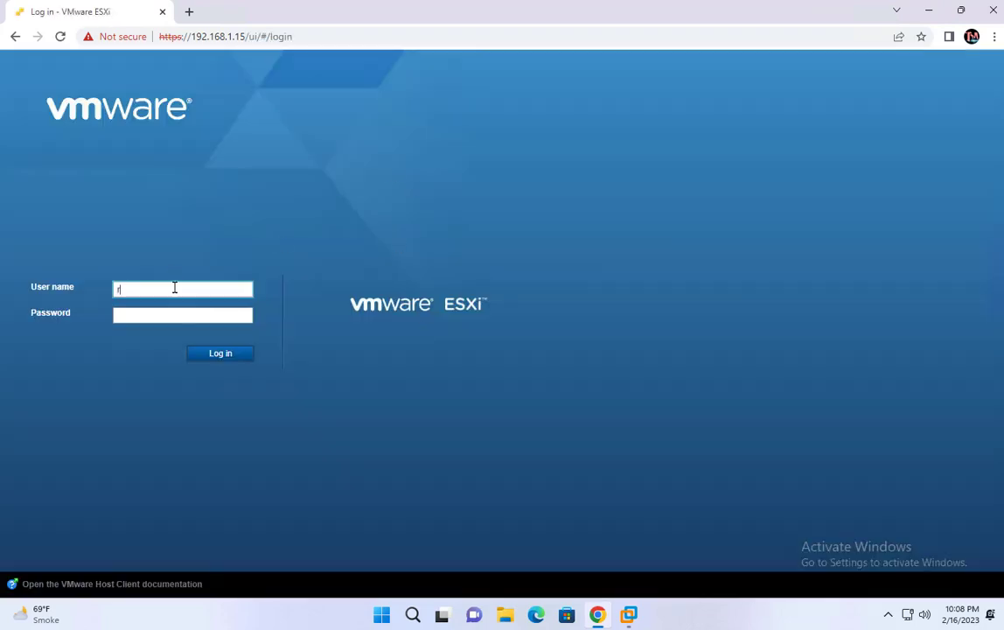
type("oot")
key("Tab")
type("•")
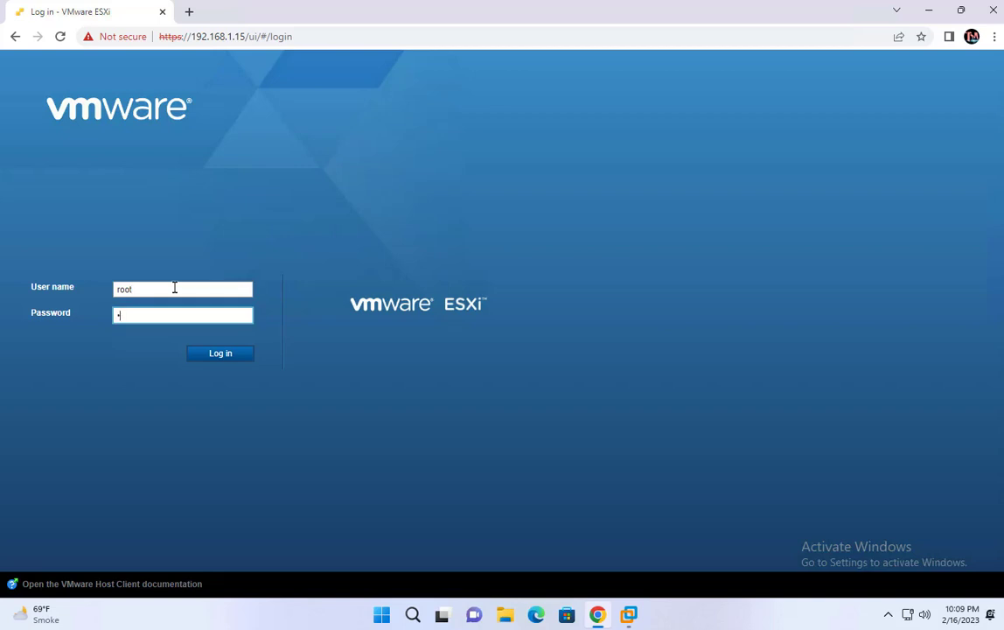
type("••••••••")
key("Return")
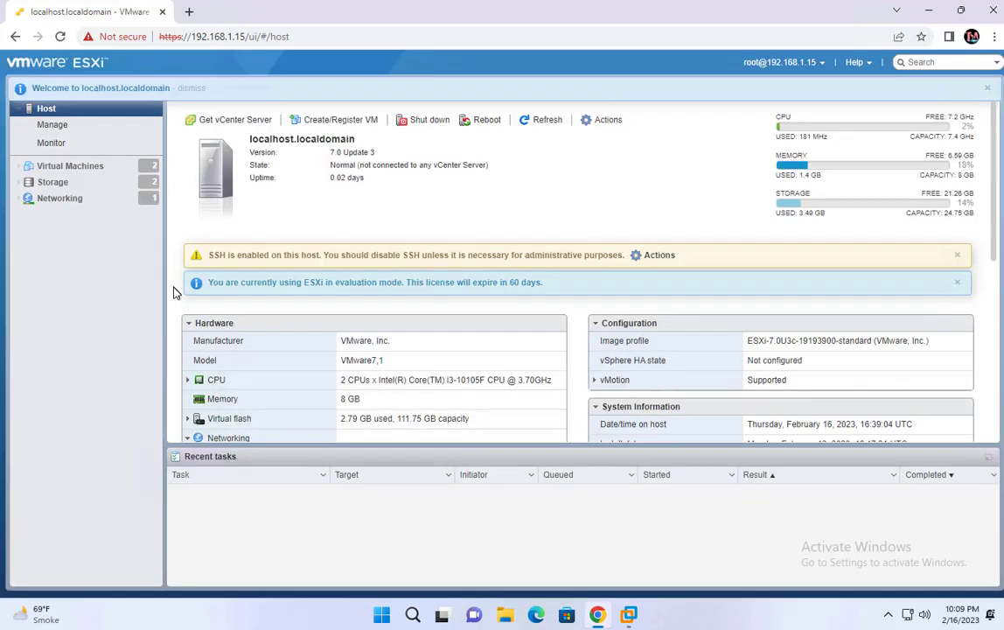
Step: Dismiss the SSH, evaluation license and welcome notices on the host overview
left_click(957, 259)
left_click(958, 256)
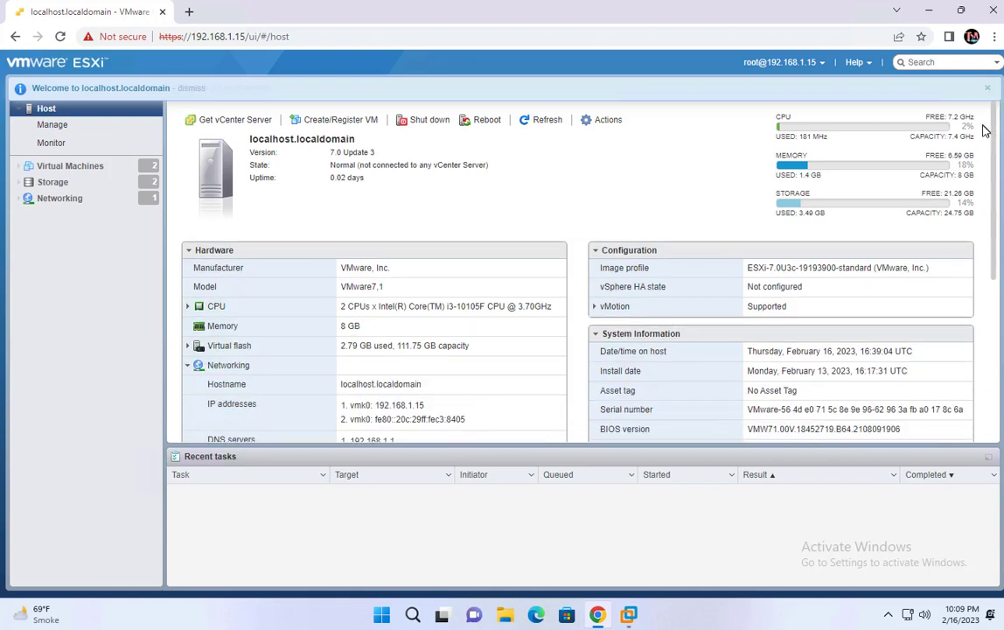
left_click(986, 89)
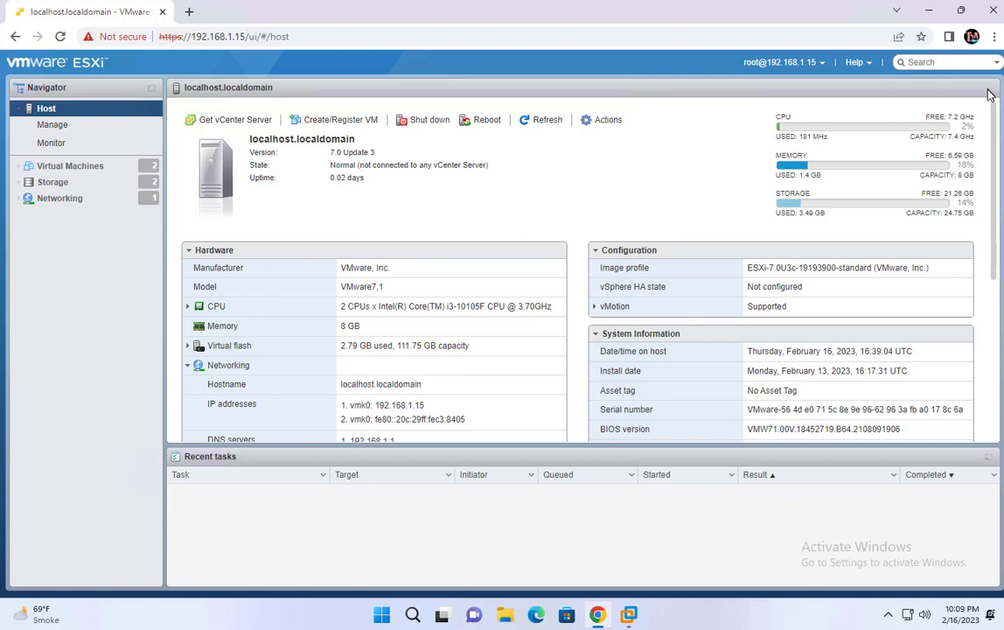
Step: Look through the host's storage adapters, devices and persistent memory, and start creating a new datastore from the datastore list
left_click(76, 191)
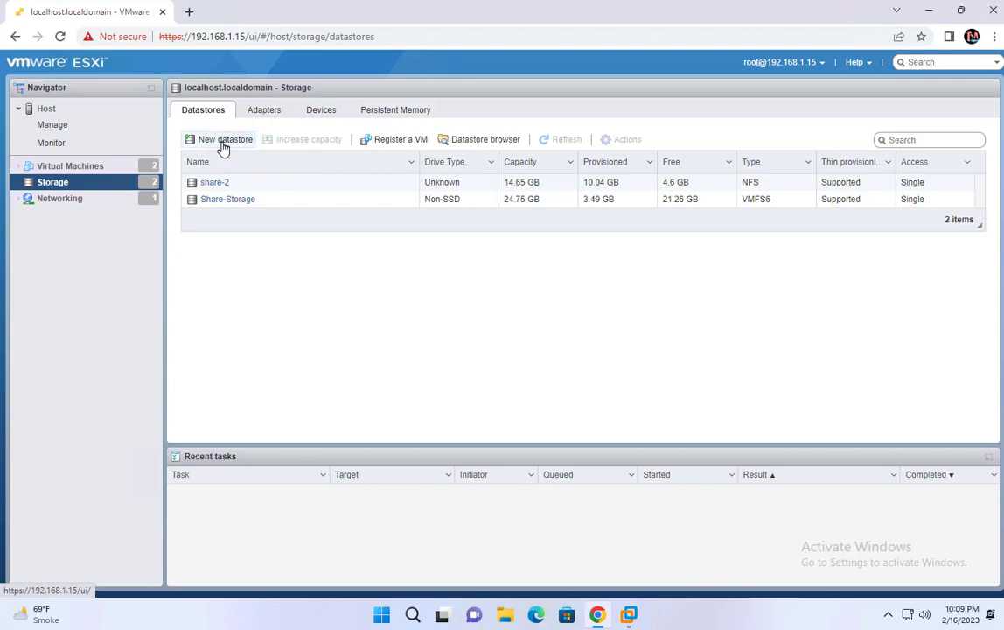
left_click(266, 117)
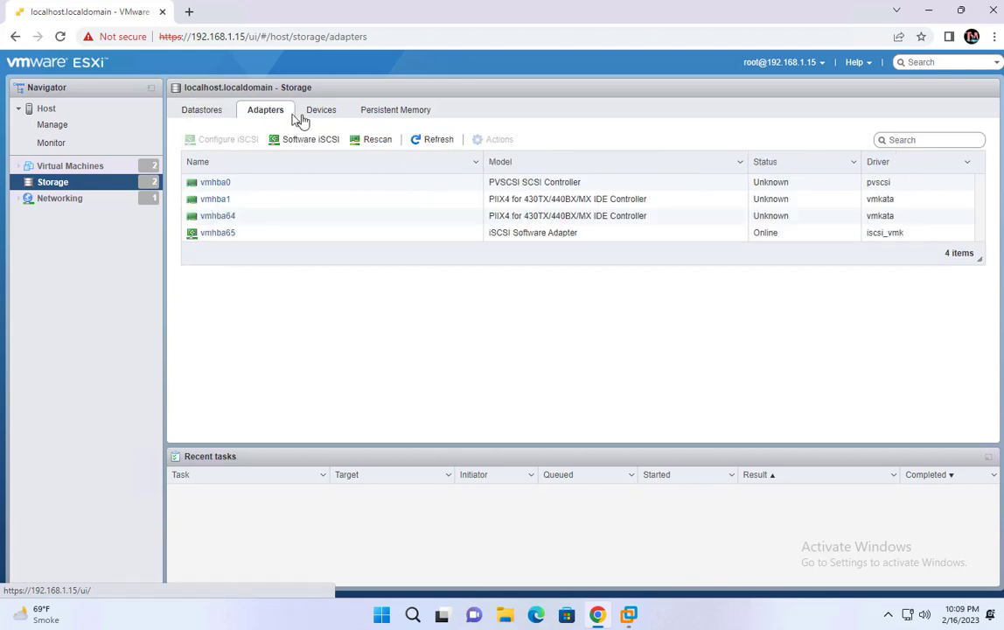
left_click(331, 117)
left_click(389, 116)
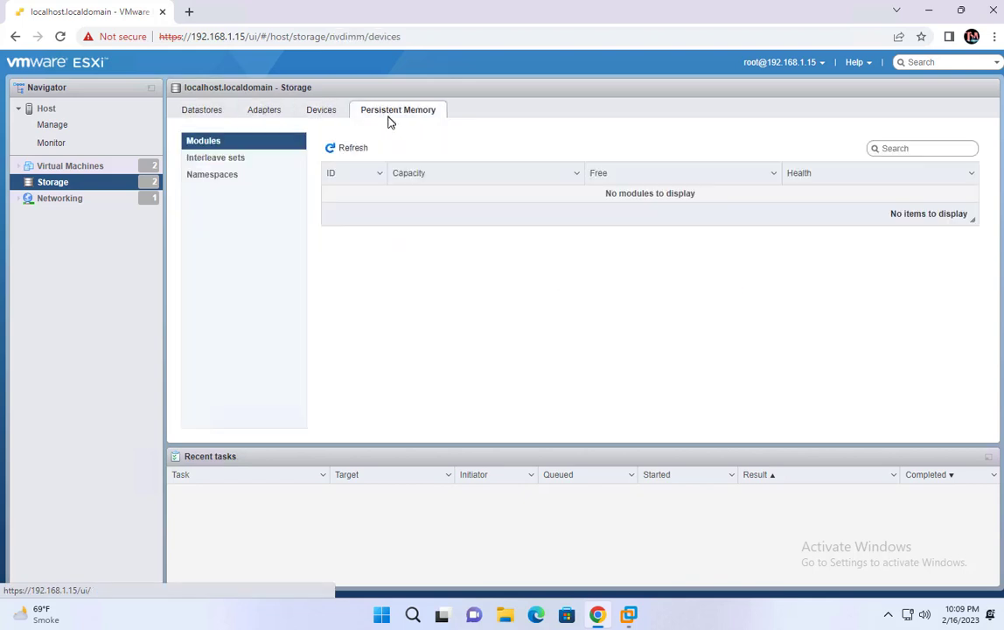
left_click(203, 113)
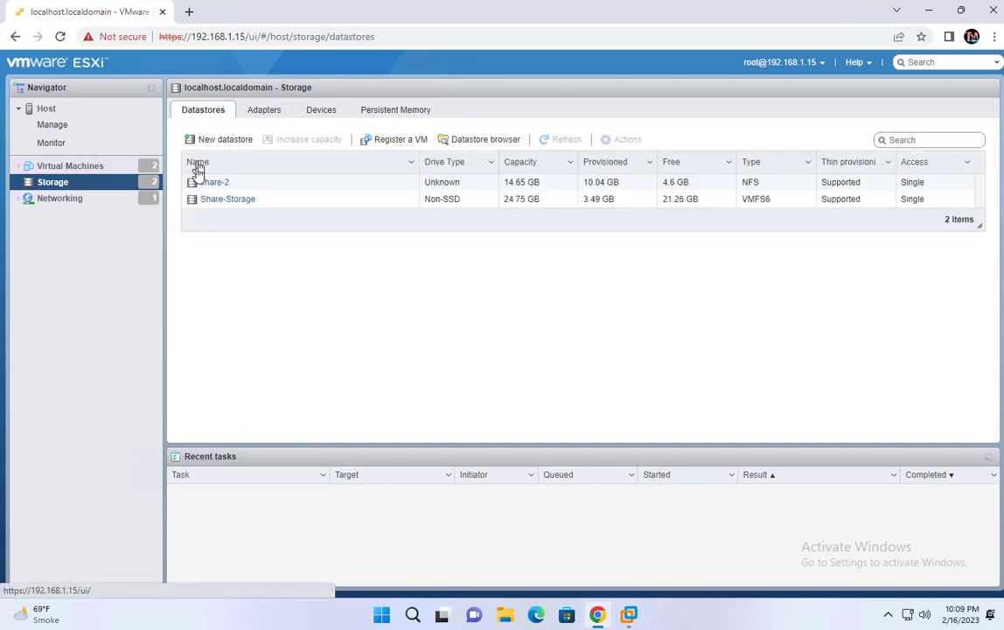
left_click(225, 141)
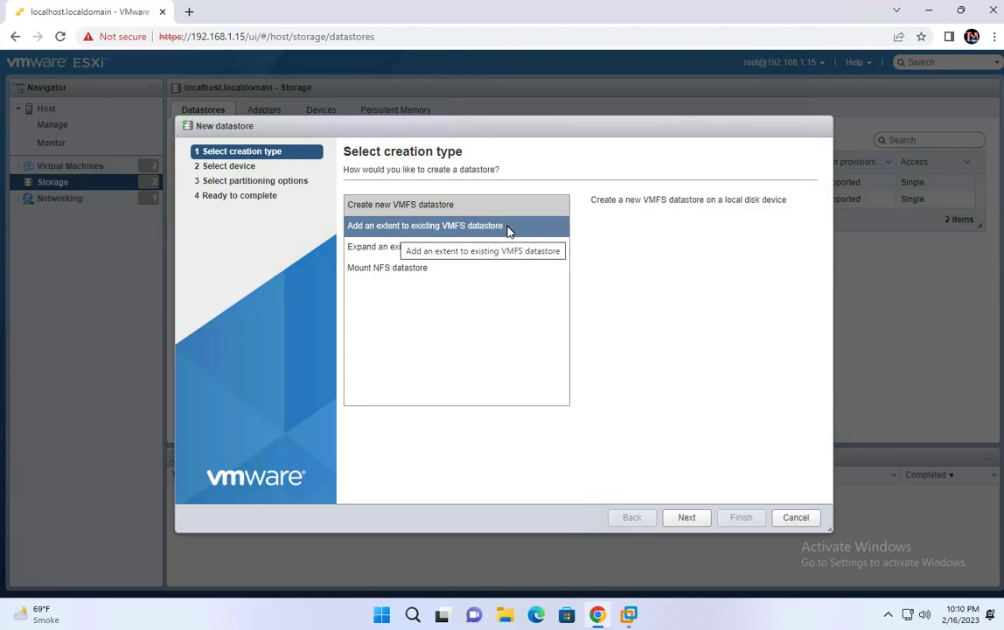
Step: Switch to the OneNote drawing page and handwrite the red heading "Storage - Teach" on an empty area below the existing sketches
key("ctrl+Right")
key("ctrl+Right")
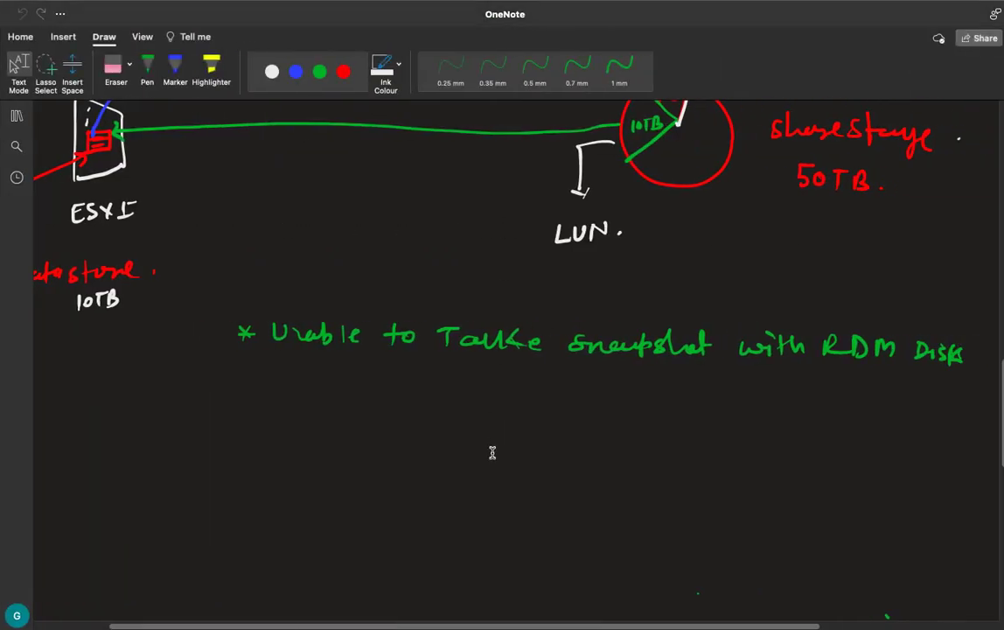
scroll(491, 452, "down", 10)
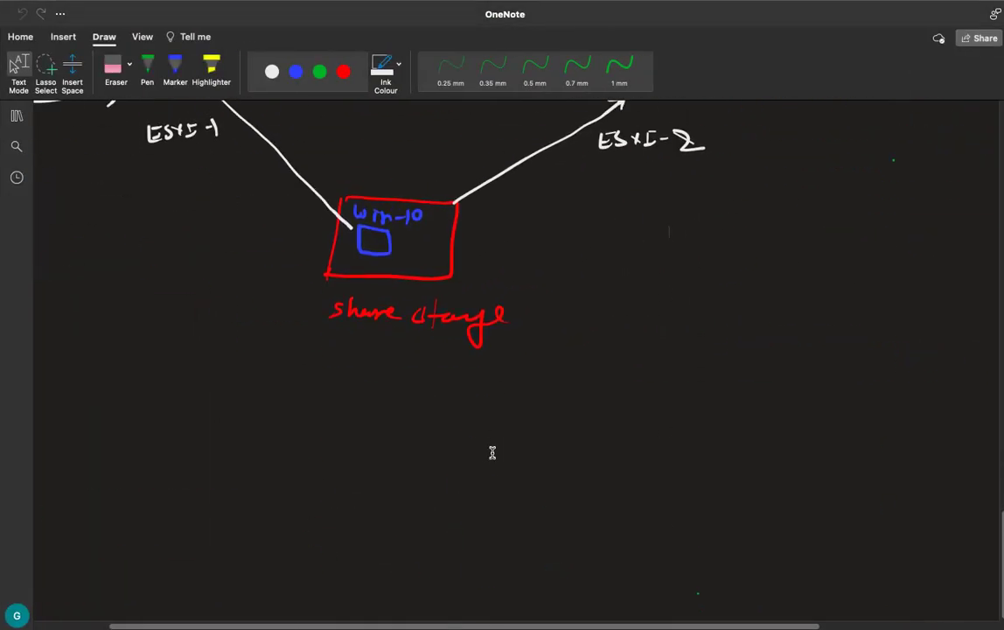
left_click(994, 588)
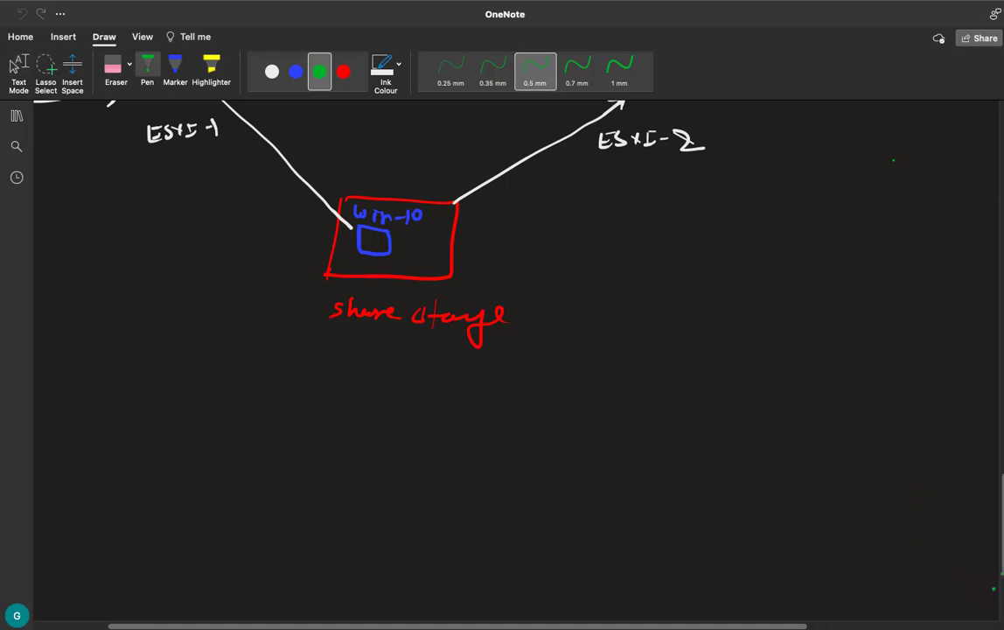
scroll(993, 595, "down", 5)
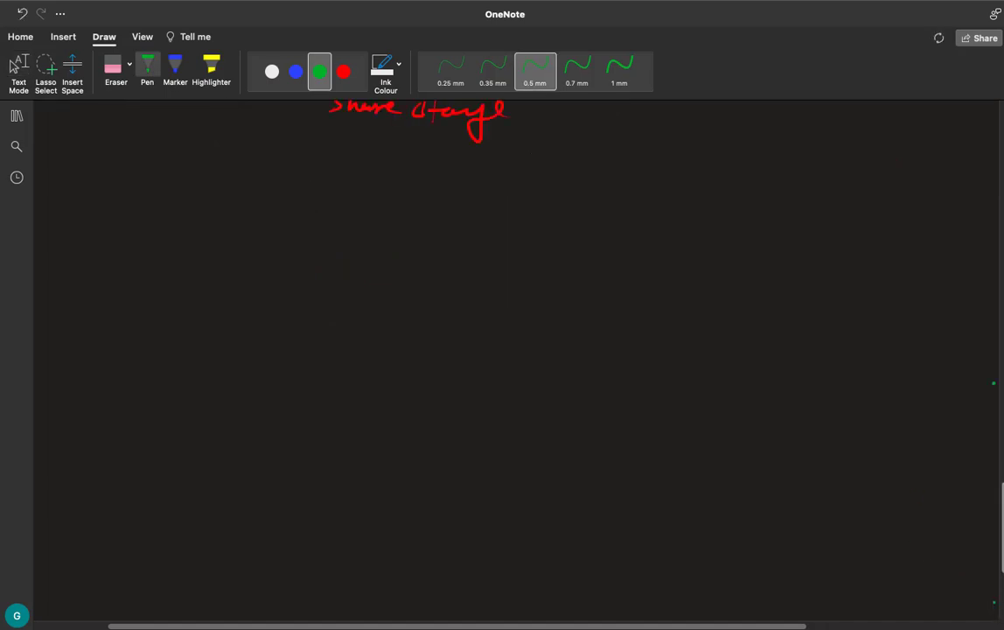
scroll(993, 595, "down", 4)
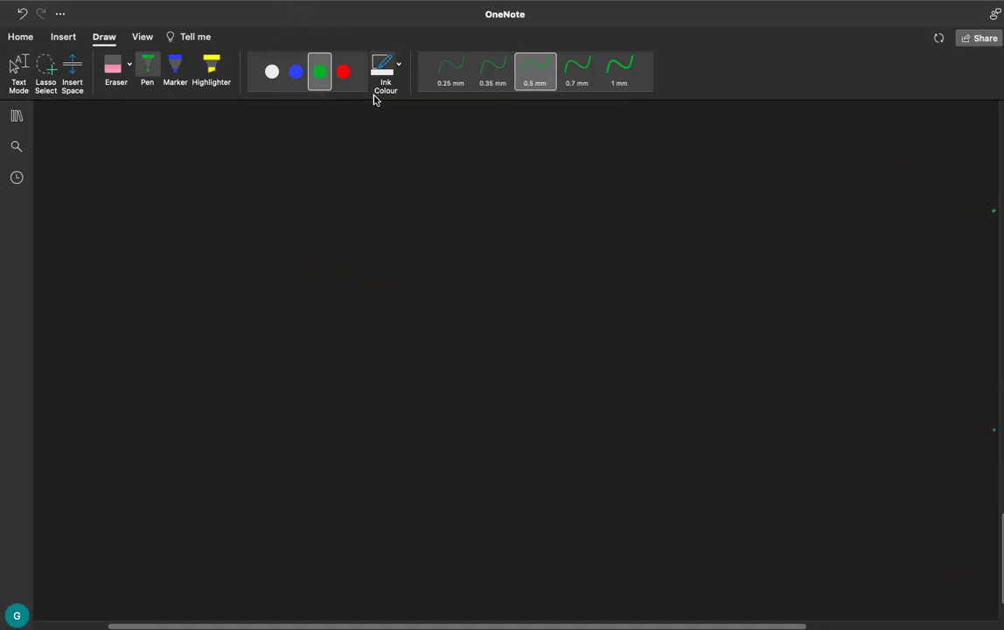
scroll(997, 522, "up", 3)
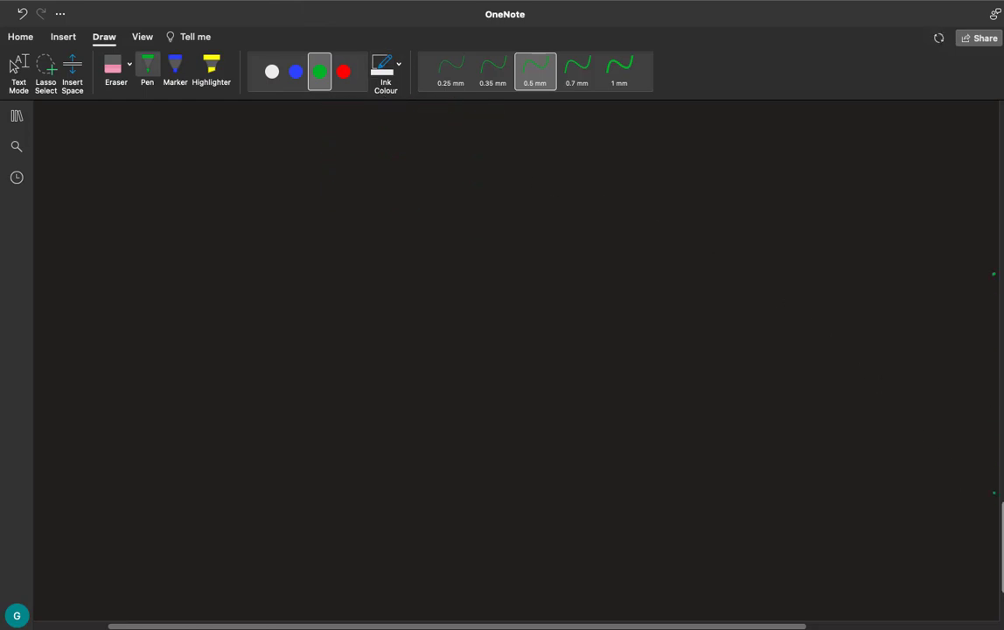
left_click(344, 71)
mouse_move(641, 223)
left_mouse_down()
mouse_move(632, 238)
mouse_move(649, 244)
left_mouse_up()
left_click_drag(642, 233, 836, 249)
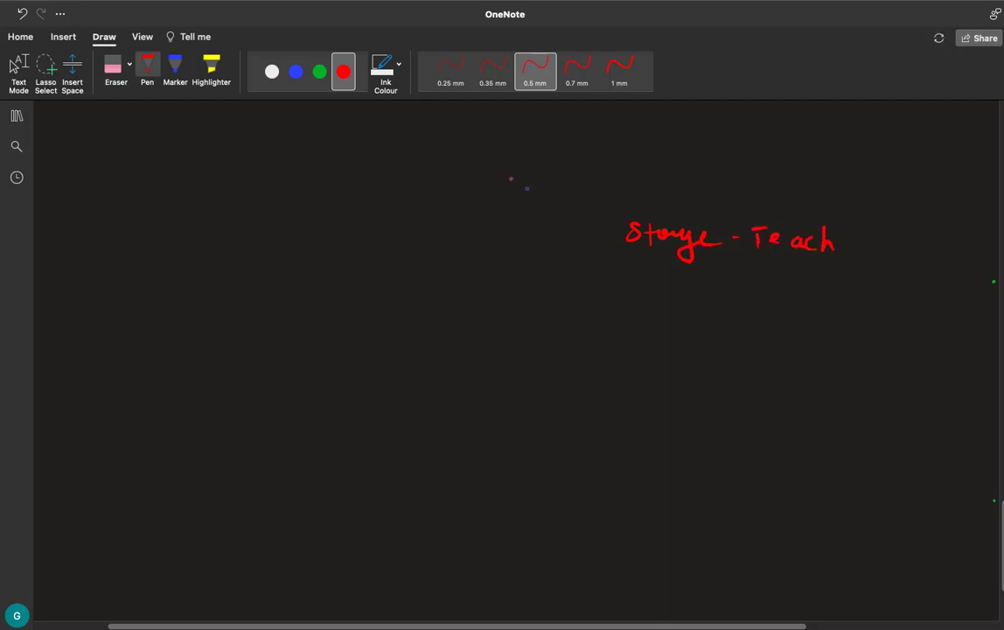
Step: Draw a green circle for the shared storage below the heading and label it "100TB" beside it
left_click(316, 76)
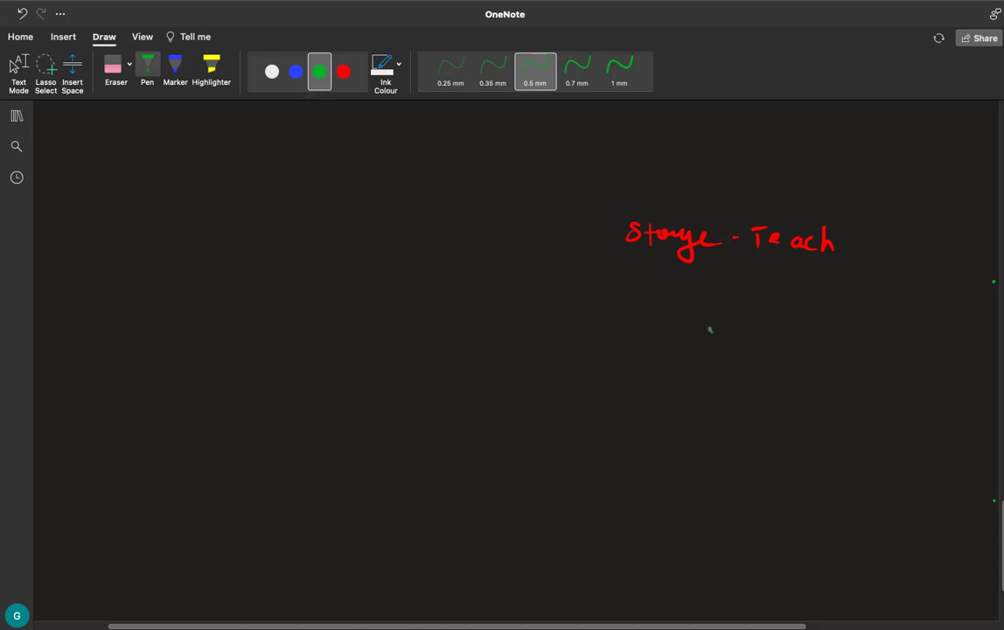
mouse_move(711, 331)
left_mouse_down()
mouse_move(706, 409)
mouse_move(750, 336)
mouse_move(711, 329)
left_mouse_up()
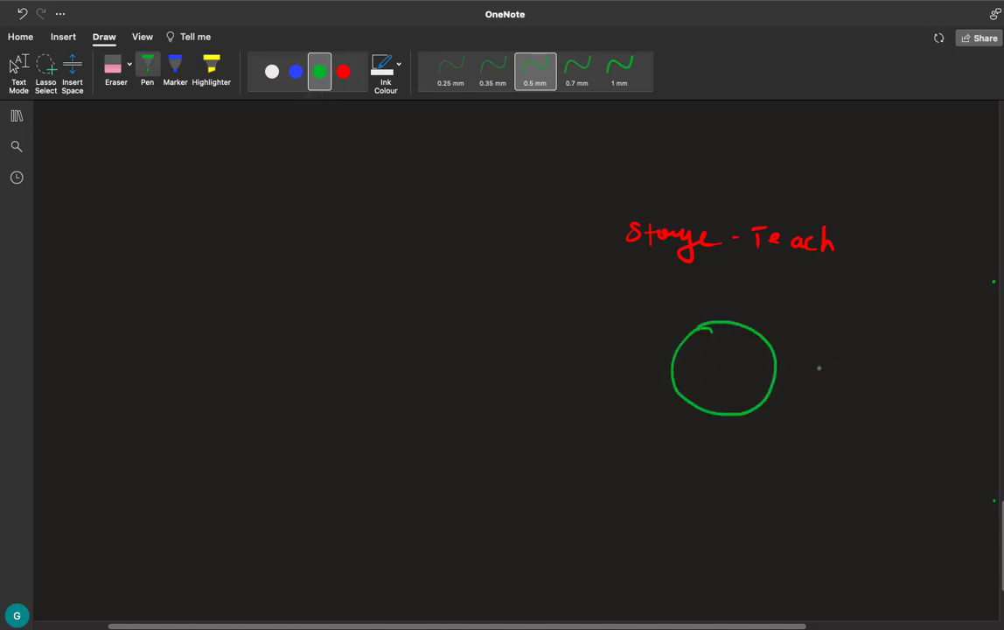
left_click_drag(818, 364, 816, 379)
left_click_drag(826, 365, 871, 358)
mouse_move(863, 359)
left_mouse_down()
mouse_move(863, 376)
mouse_move(886, 376)
left_mouse_up()
left_click_drag(886, 357, 890, 374)
Step: Draw a white server box across from the storage circle and write "ESXI" beneath it
left_click(271, 72)
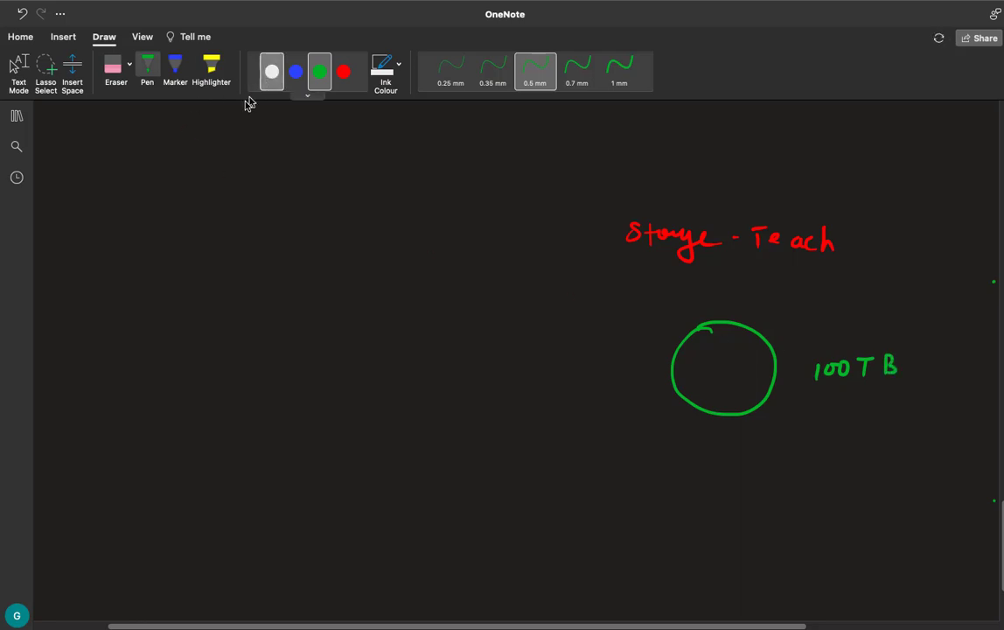
mouse_move(98, 343)
left_mouse_down()
mouse_move(101, 408)
mouse_move(141, 341)
mouse_move(141, 418)
mouse_move(100, 421)
mouse_move(100, 473)
mouse_move(112, 457)
left_mouse_up()
left_click_drag(100, 464, 111, 473)
mouse_move(124, 457)
left_mouse_down()
mouse_move(121, 473)
mouse_move(153, 472)
left_mouse_up()
left_click_drag(147, 456, 158, 457)
left_click_drag(147, 472, 158, 472)
Step: Mark a blue 10TB slice in the storage circle, draw an arrow from it to the ESXI box, and sketch a datastore inside the box
left_click(295, 71)
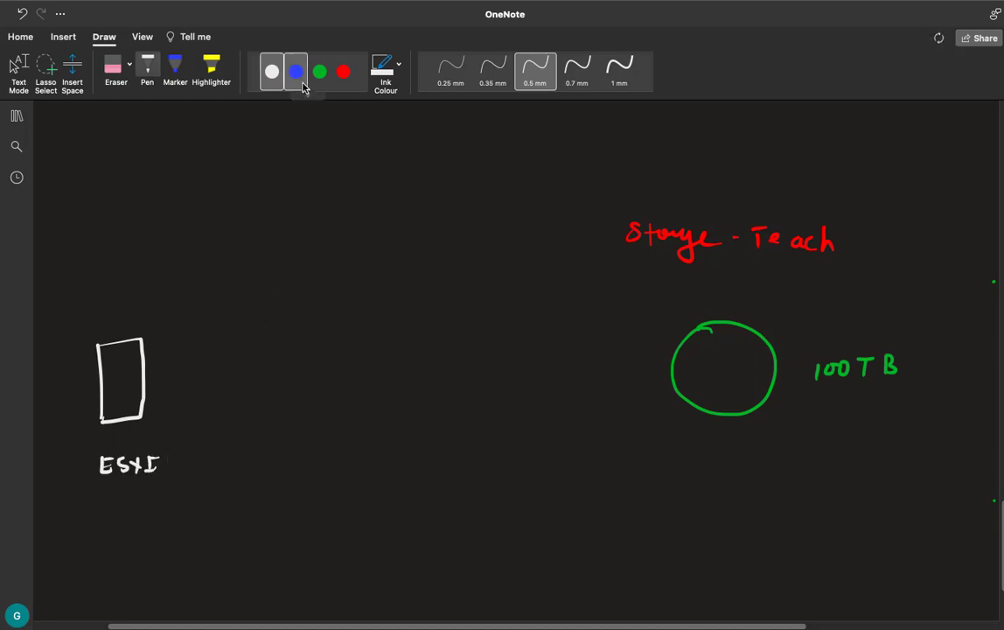
mouse_move(692, 337)
left_mouse_down()
mouse_move(722, 365)
mouse_move(688, 403)
left_mouse_up()
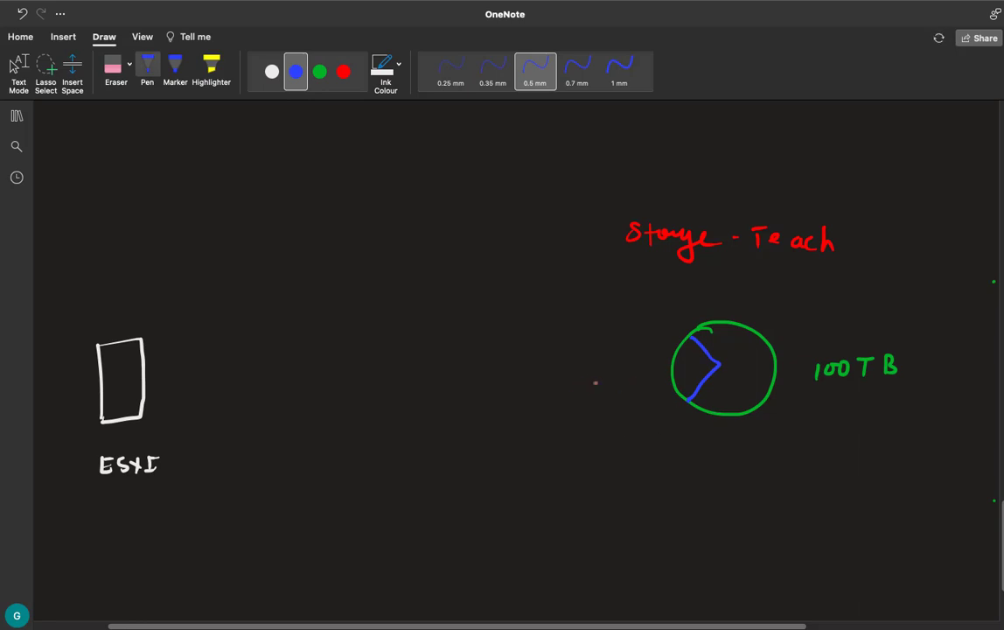
left_click_drag(158, 373, 671, 373)
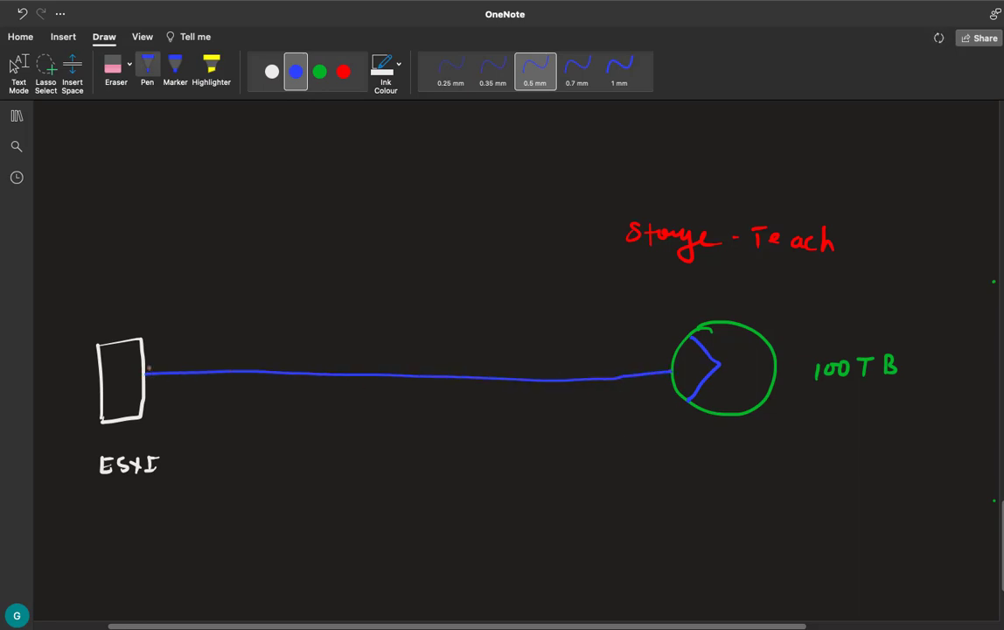
left_click_drag(156, 366, 160, 380)
left_click_drag(700, 368, 711, 364)
mouse_move(107, 387)
left_mouse_down()
mouse_move(139, 380)
mouse_move(112, 395)
left_mouse_up()
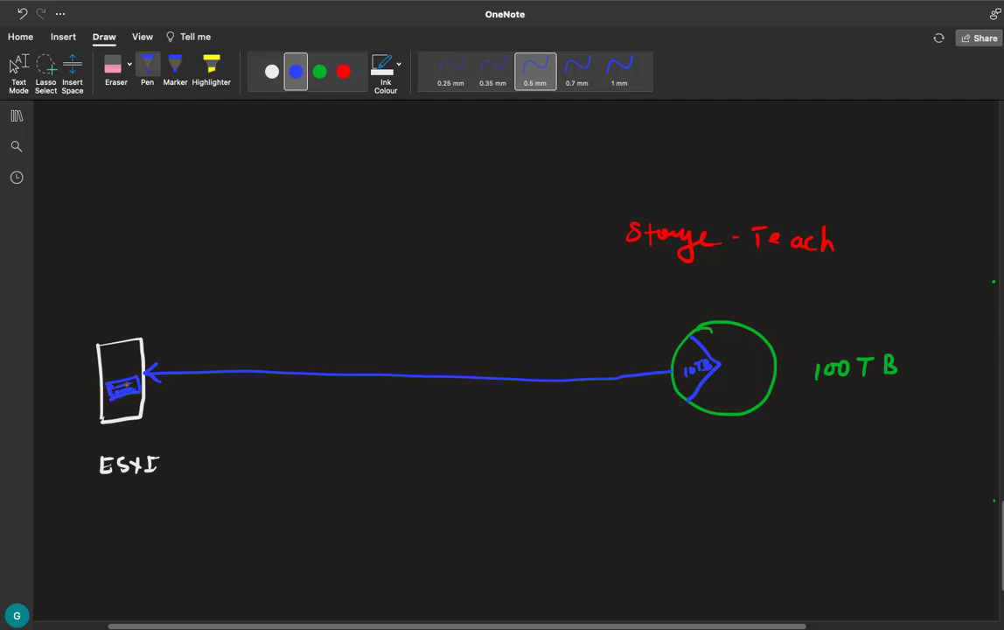
Step: Draw a white arrow out of the ESXI box and label it "10TB"
left_click(272, 75)
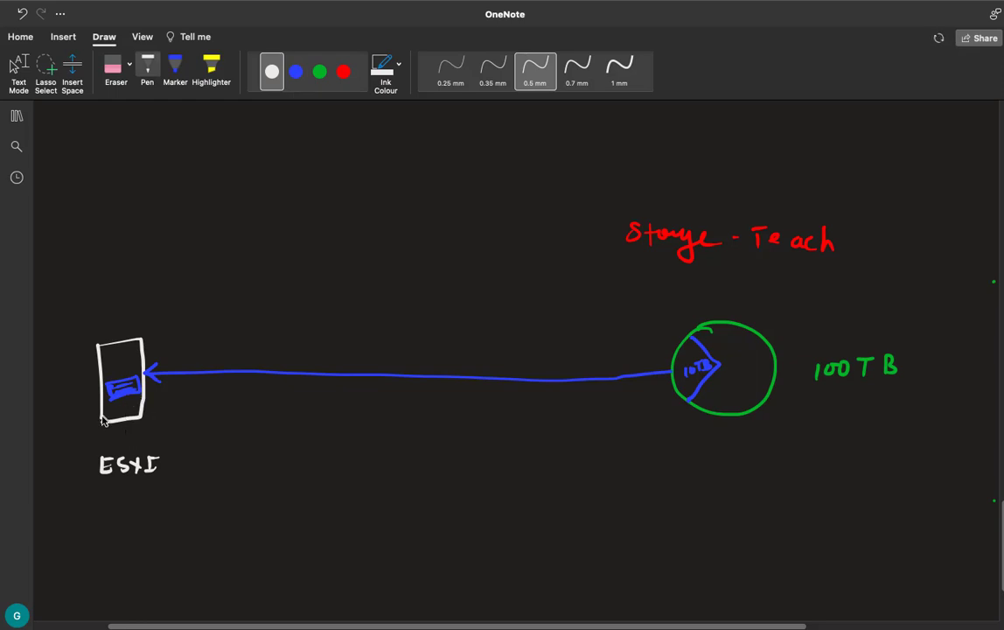
mouse_move(146, 397)
left_mouse_down()
mouse_move(184, 443)
mouse_move(217, 428)
left_mouse_up()
left_click(178, 435)
mouse_move(211, 429)
left_mouse_down()
mouse_move(210, 445)
mouse_move(224, 444)
left_mouse_up()
mouse_move(224, 429)
left_mouse_down()
mouse_move(239, 434)
mouse_move(226, 445)
left_mouse_up()
Step: Label the connecting arrow "LUN" in white, undoing the miswritten second letter, and write "VMFS" beside the 10TB slice
left_click_drag(388, 342, 403, 358)
mouse_move(418, 359)
left_mouse_down()
mouse_move(425, 342)
mouse_move(435, 359)
left_mouse_up()
left_click_drag(420, 352, 432, 353)
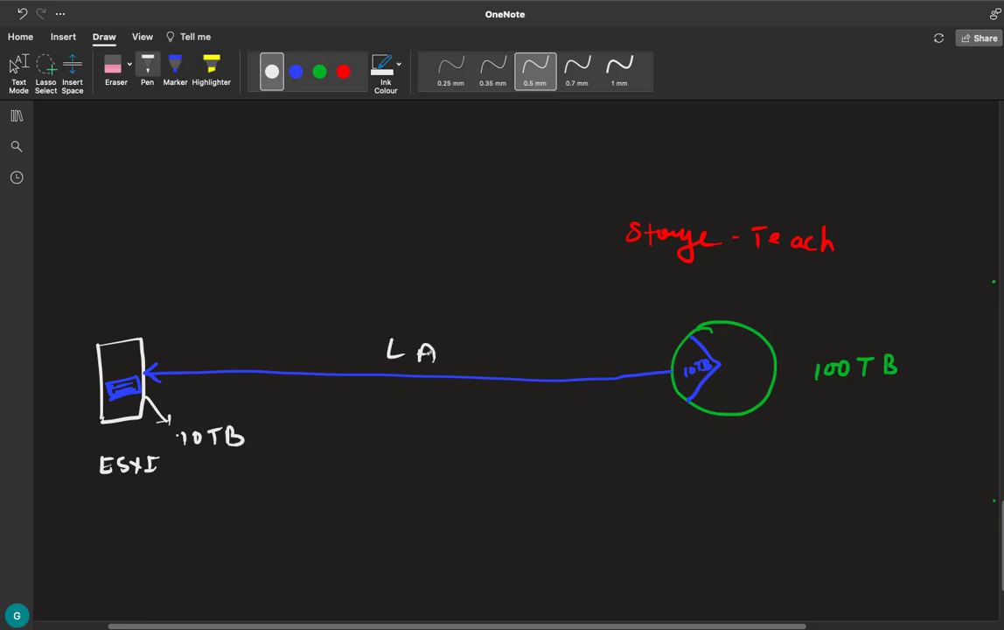
left_click(372, 306)
key("super+z")
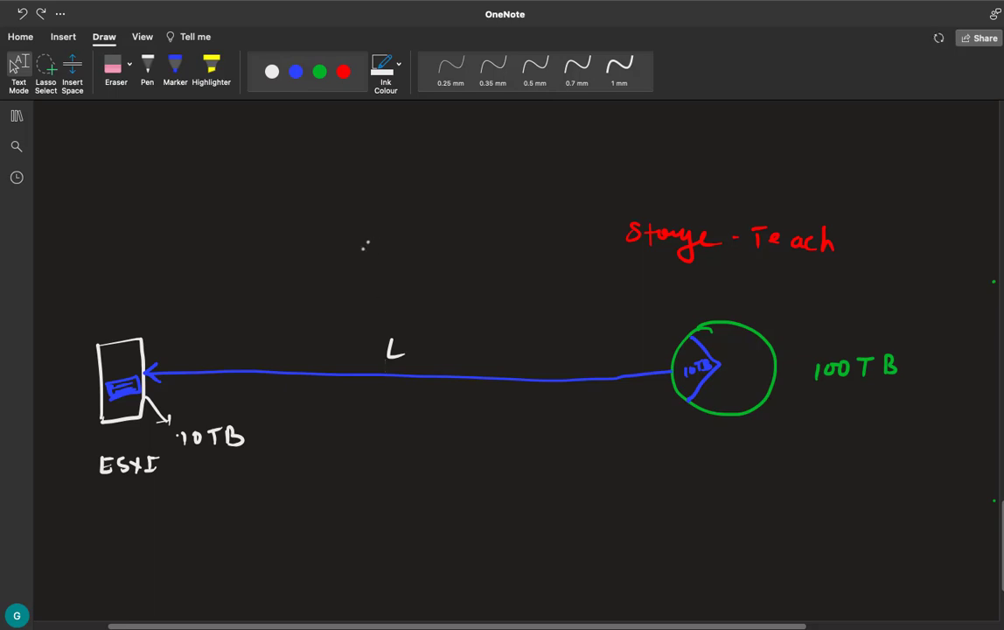
left_click_drag(408, 342, 450, 343)
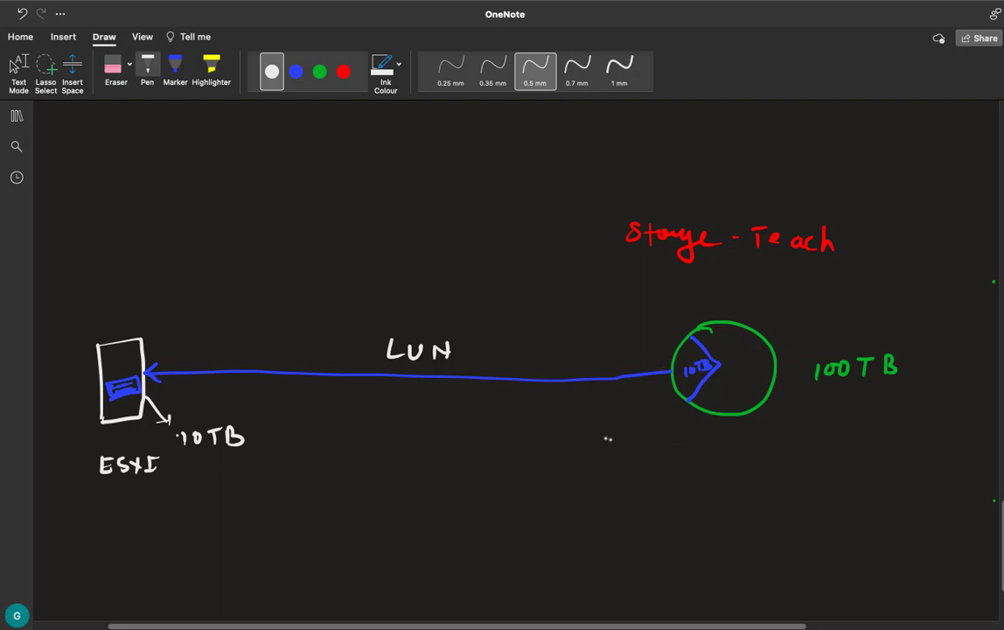
mouse_move(615, 408)
left_mouse_down()
mouse_move(646, 420)
mouse_move(660, 406)
left_mouse_up()
left_click_drag(650, 413, 665, 418)
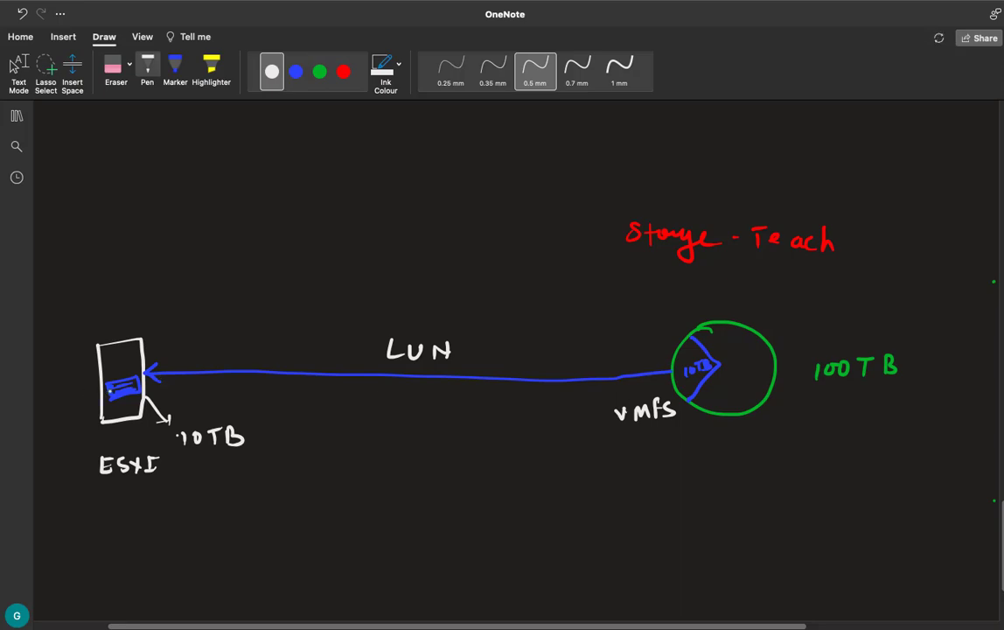
Step: Minimize the GoTo meeting browser window that sits between the drawing page and the ESXi desktop
key("ctrl+Left")
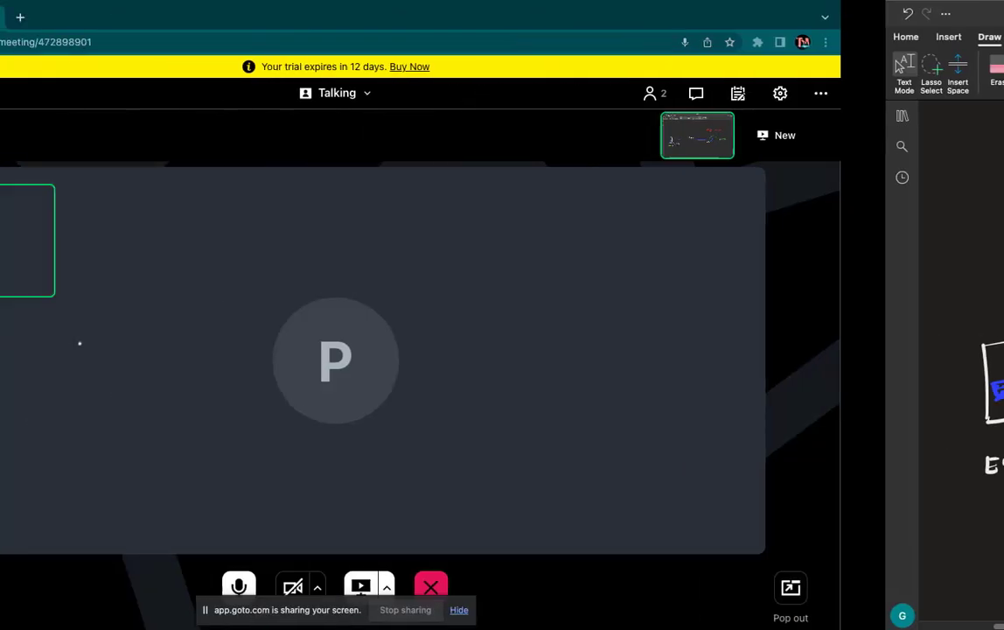
key("ctrl+Right")
key("ctrl+Left")
key("ctrl+Left")
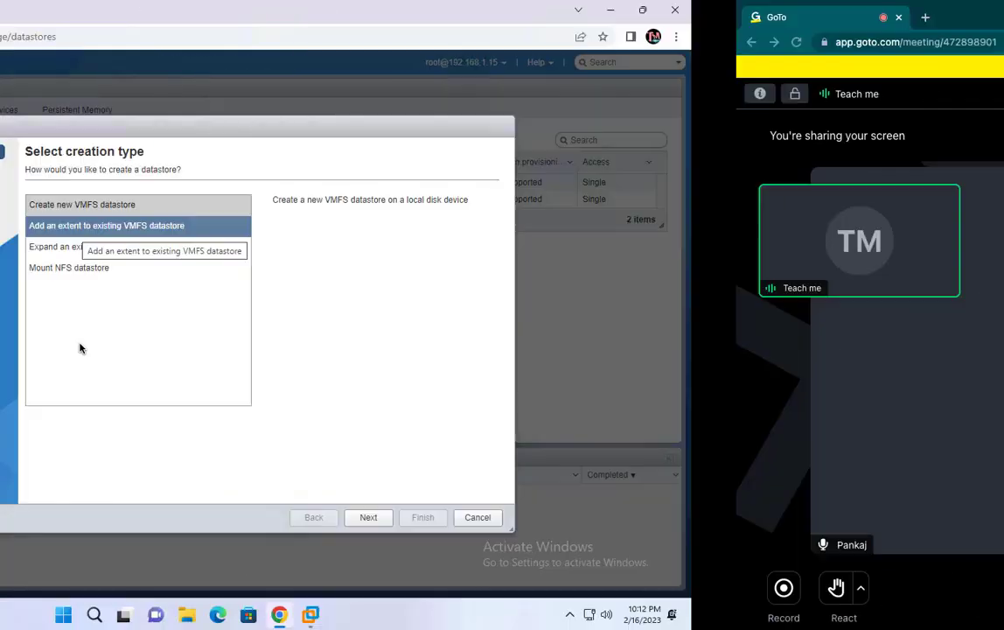
key("ctrl+Right")
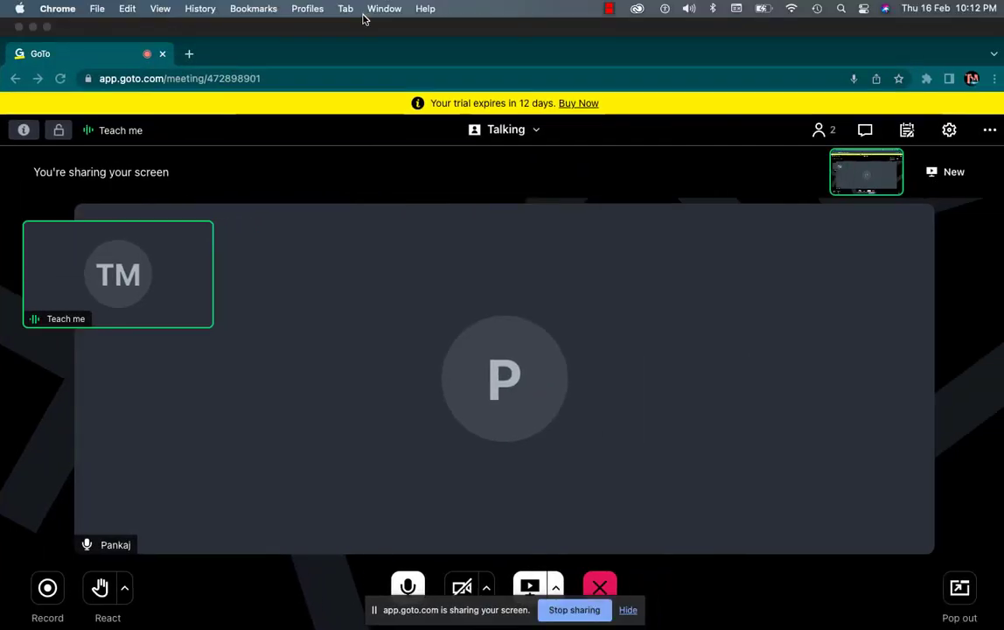
left_click(38, 31)
left_click(34, 337)
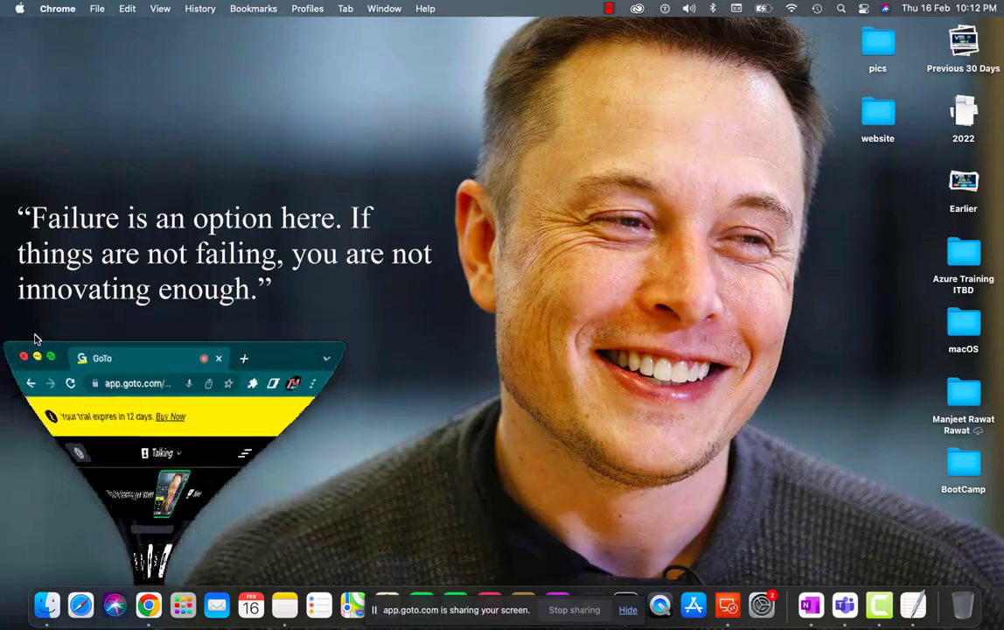
Step: Return to the ESXi new datastore wizard and choose Add an extent to existing VMFS datastore as the creation type
key("ctrl+Right")
key("ctrl+Right")
key("ctrl+Left")
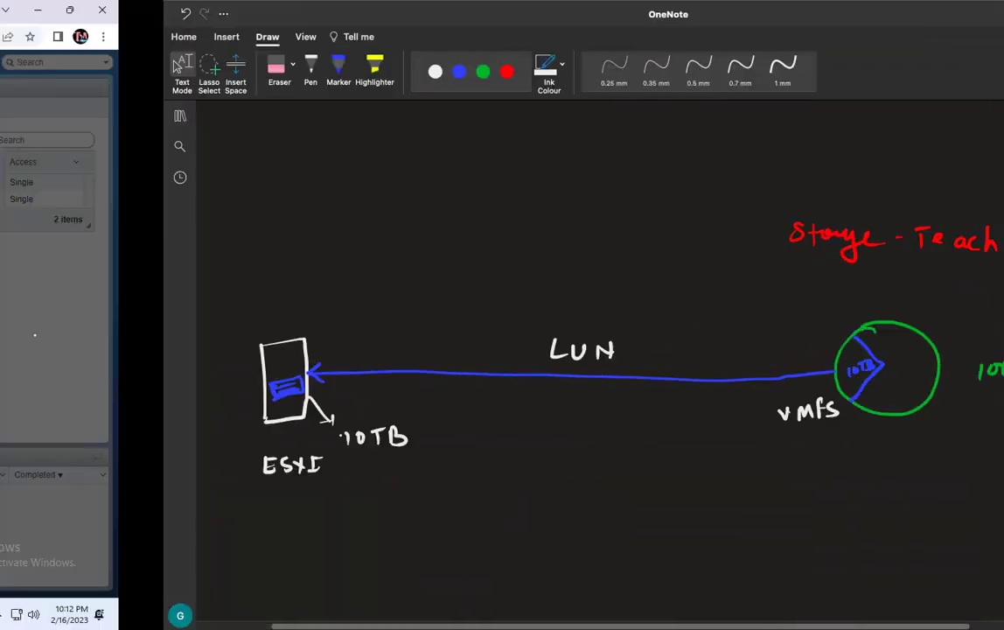
left_click(411, 227)
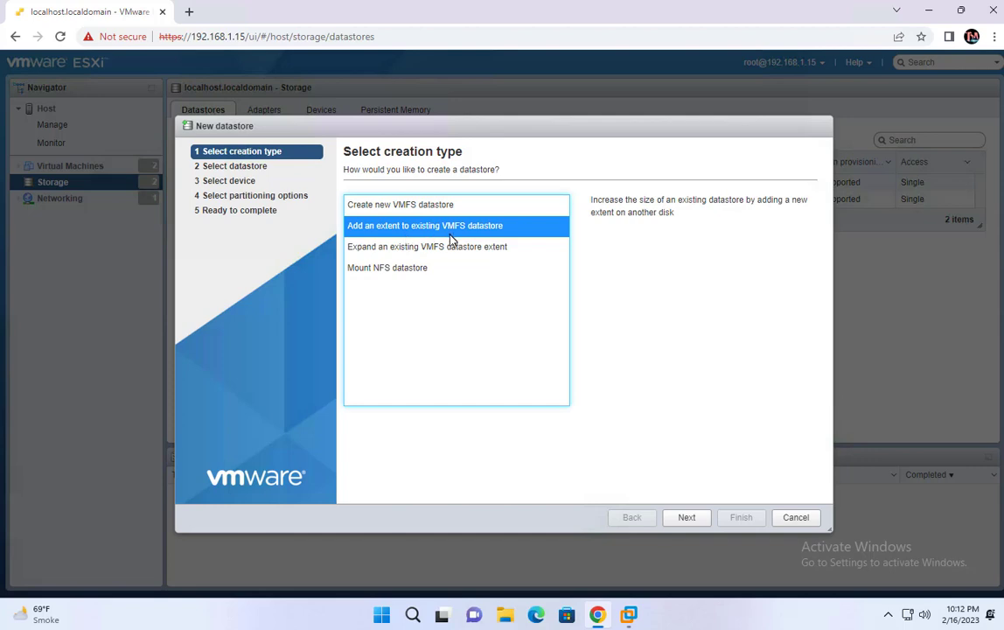
Step: Back in the OneNote sketch, underline the 10 in the ESXI box's 10TB label and add a green "+ 5TB" with the 5TB circled
key("ctrl+Right")
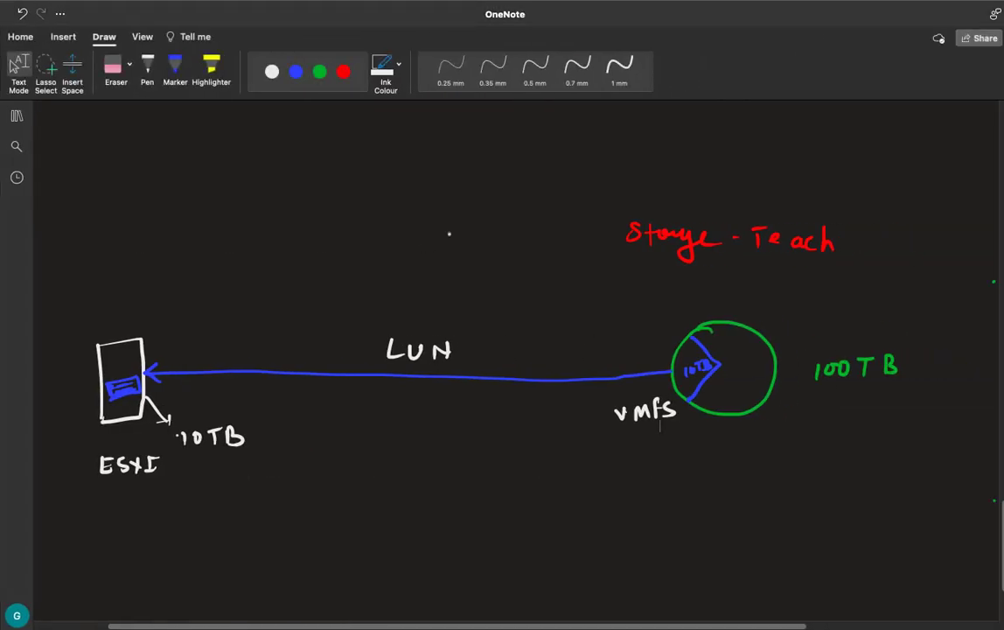
left_click_drag(186, 454, 210, 452)
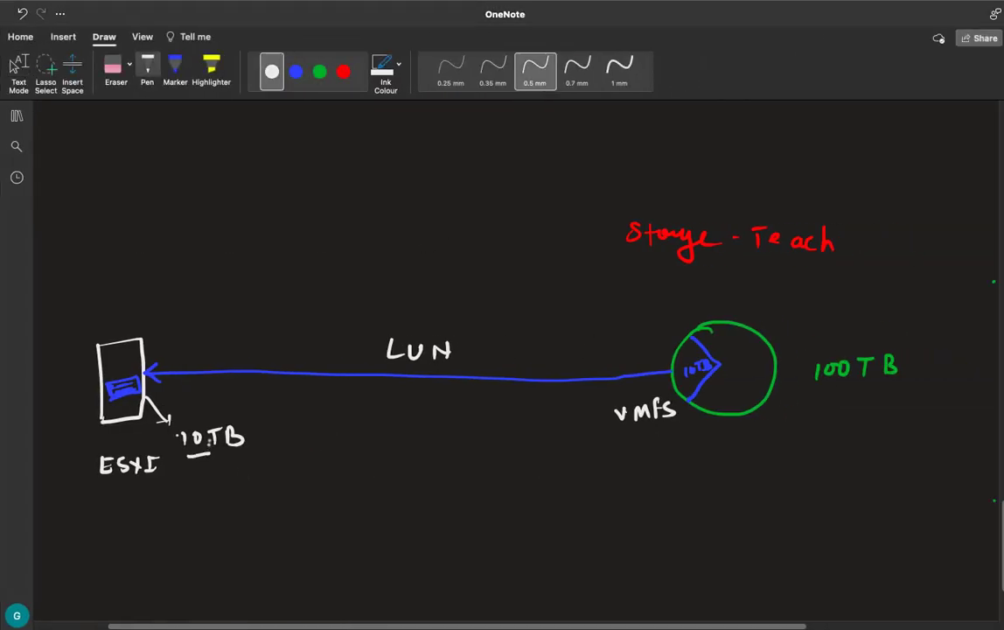
left_click(319, 72)
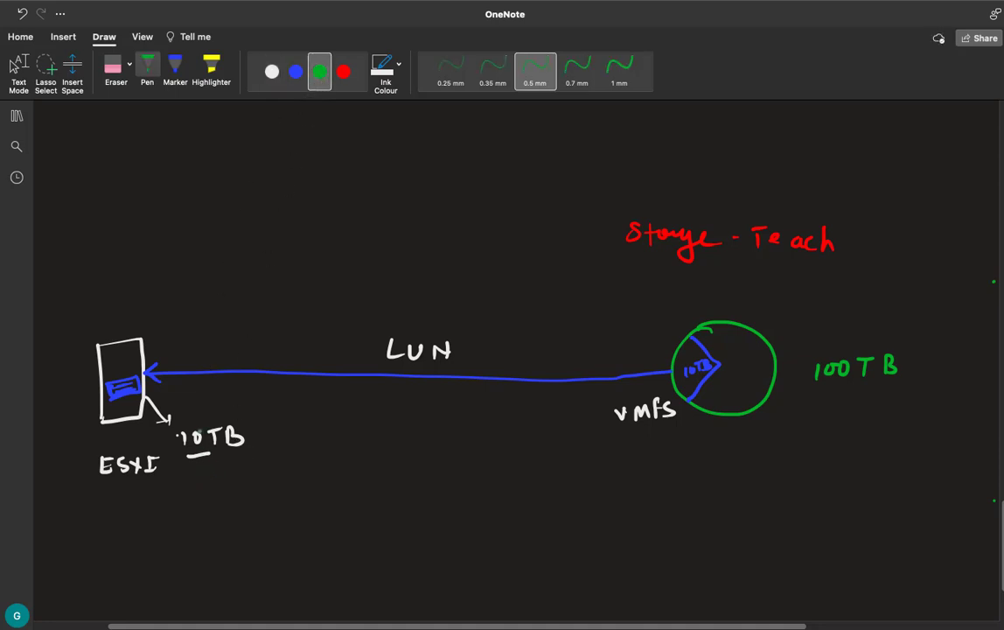
mouse_move(249, 431)
left_mouse_down()
mouse_move(287, 425)
mouse_move(277, 442)
mouse_move(297, 441)
mouse_move(308, 424)
mouse_move(313, 440)
mouse_move(271, 448)
mouse_move(323, 430)
mouse_move(301, 415)
left_mouse_up()
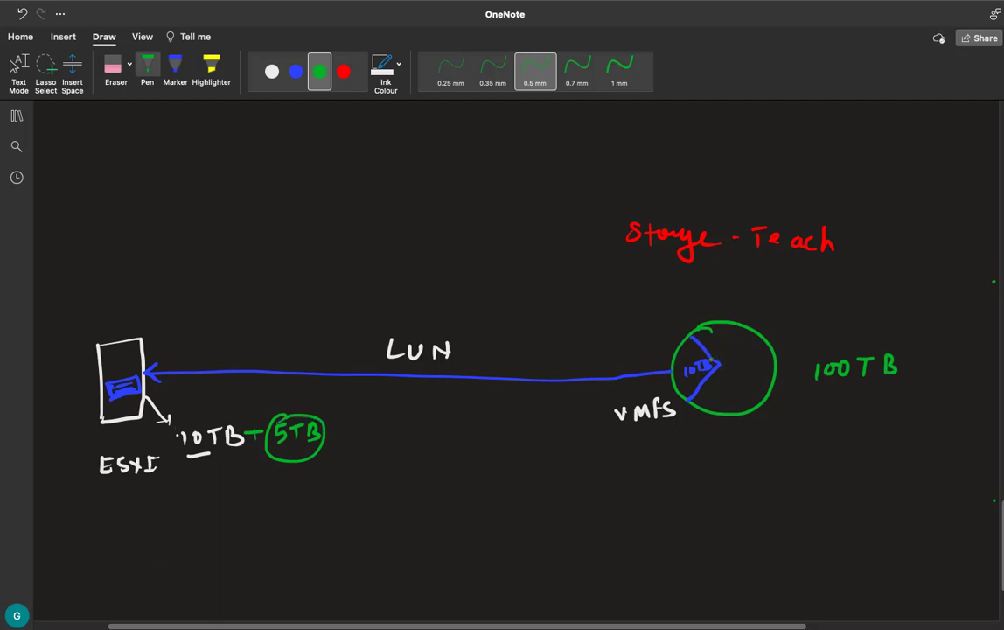
Step: Widen the 10TB slice in the storage circle with blue shading and label it "+5TB"
left_click(296, 71)
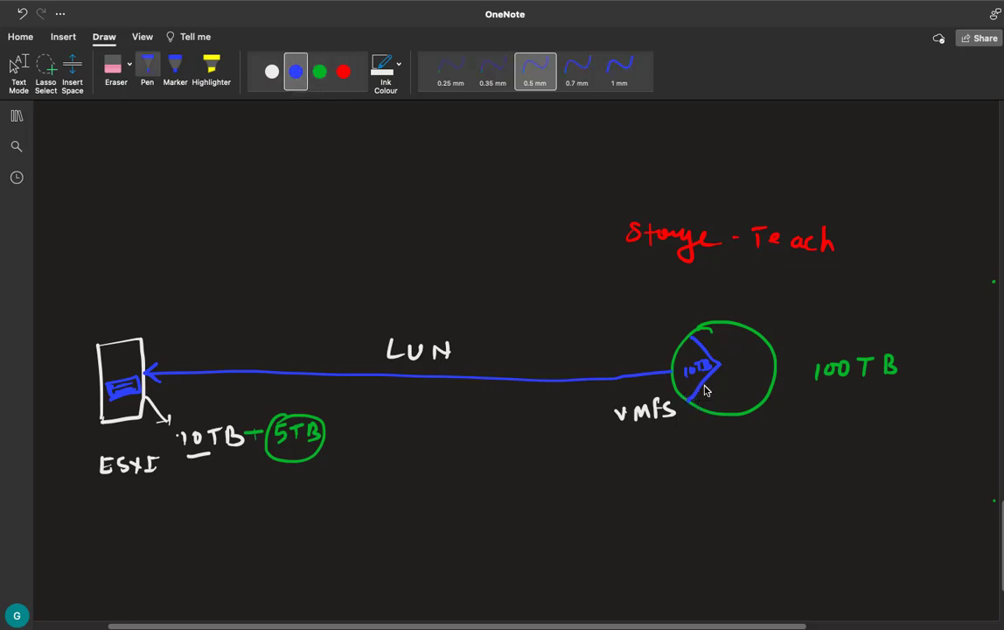
mouse_move(700, 327)
left_mouse_down()
mouse_move(737, 357)
mouse_move(705, 382)
mouse_move(700, 407)
mouse_move(733, 357)
mouse_move(709, 336)
mouse_move(726, 363)
mouse_move(706, 398)
left_mouse_up()
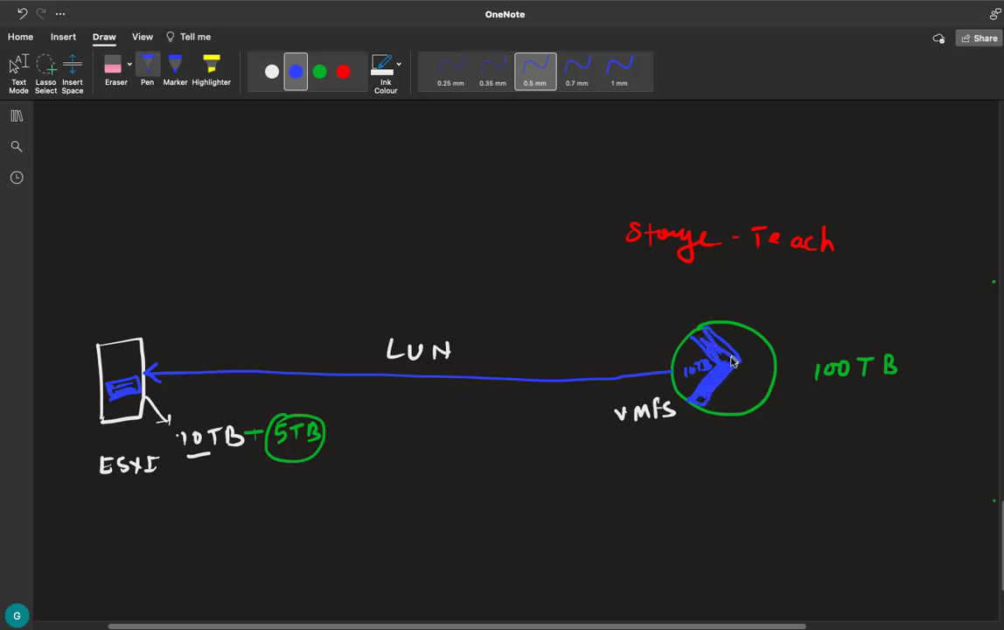
left_click_drag(644, 332, 655, 333)
mouse_move(649, 327)
left_mouse_down()
mouse_move(651, 337)
mouse_move(692, 325)
left_mouse_up()
Step: Switch to the ESXi new datastore wizard and choose Expand an existing VMFS datastore extent, rechecking the OneNote sketch
left_click(18, 68)
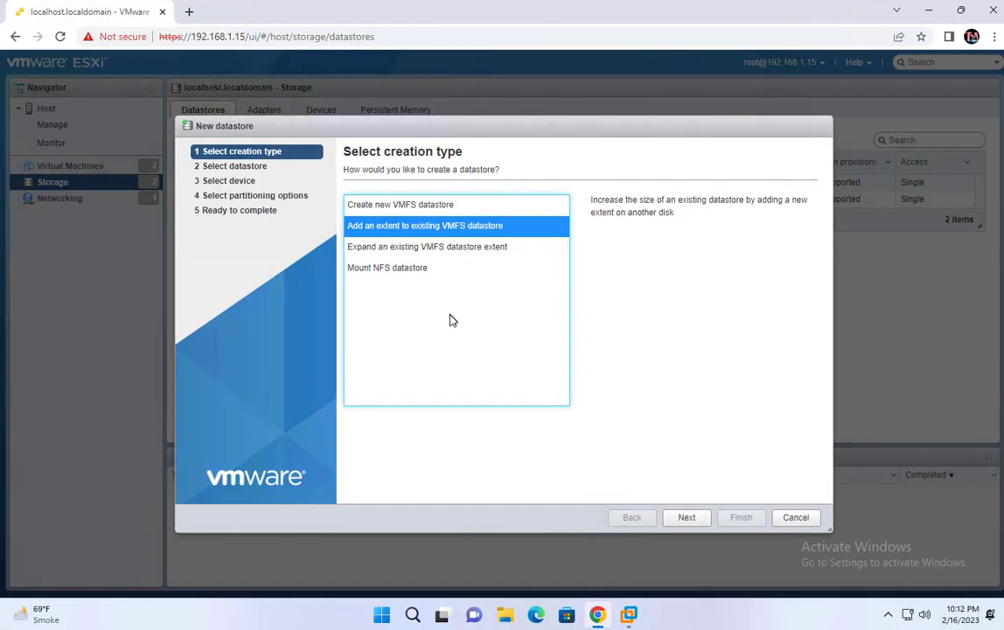
left_click(410, 248)
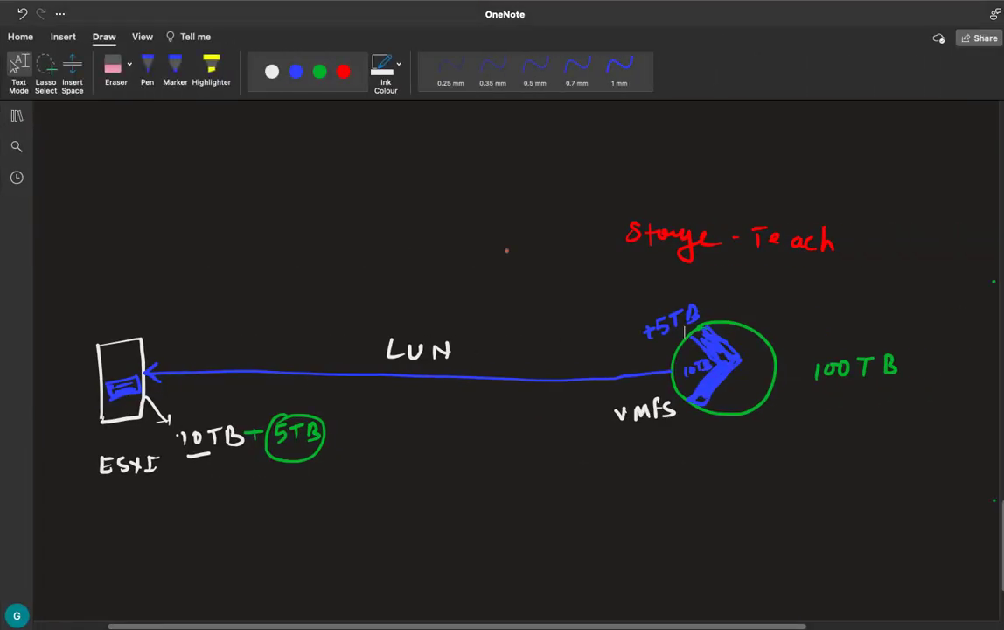
scroll(504, 334, "left", 2)
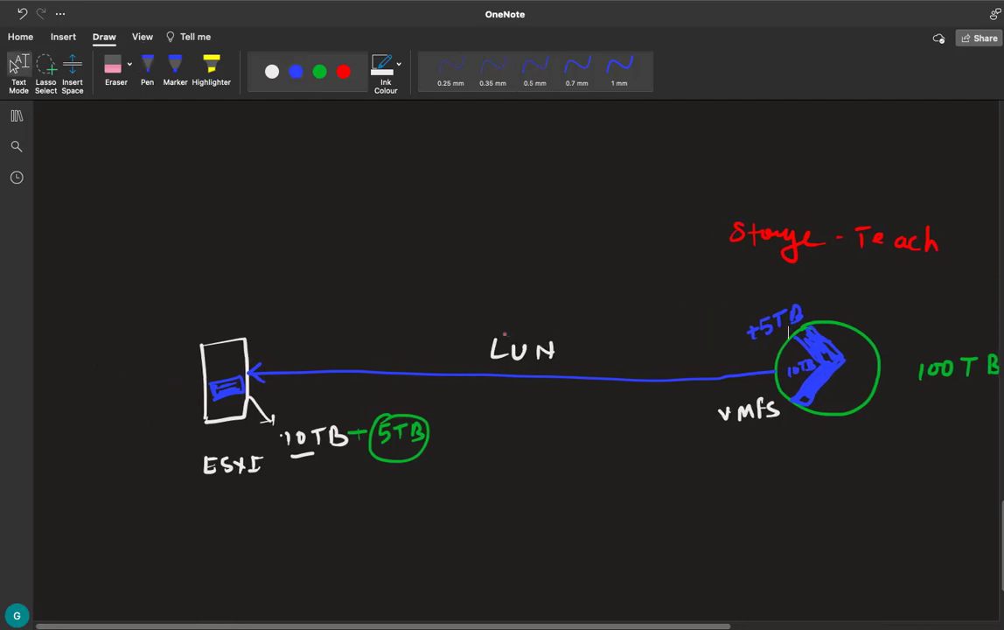
key("ctrl+Left")
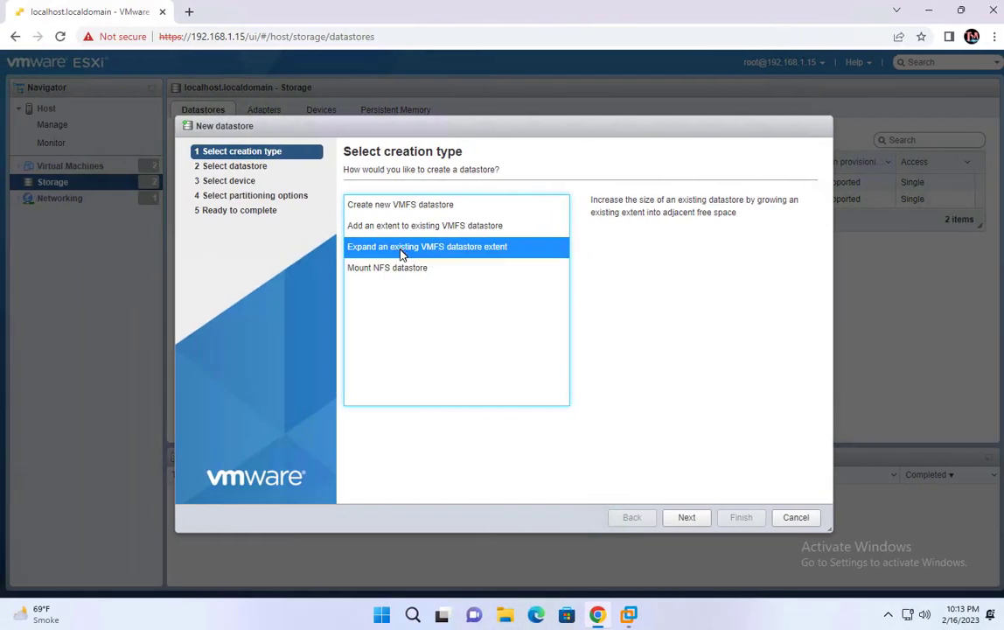
Step: Switch to the OneNote sketch and draw a shaded green slice in the storage circle with an arrow pointing to the blue 10TB slice
key("ctrl+Right")
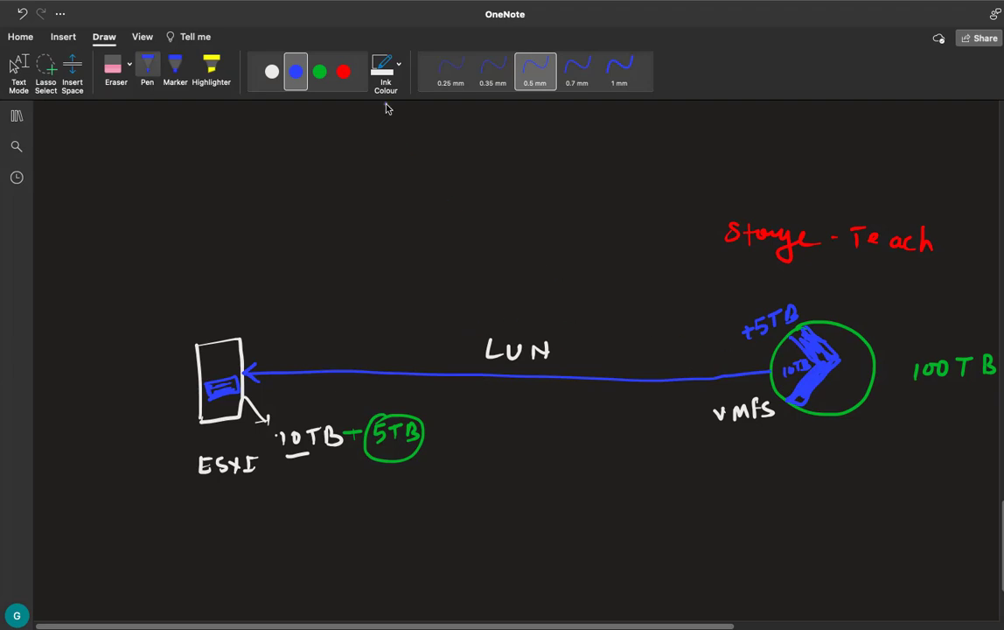
left_click(320, 72)
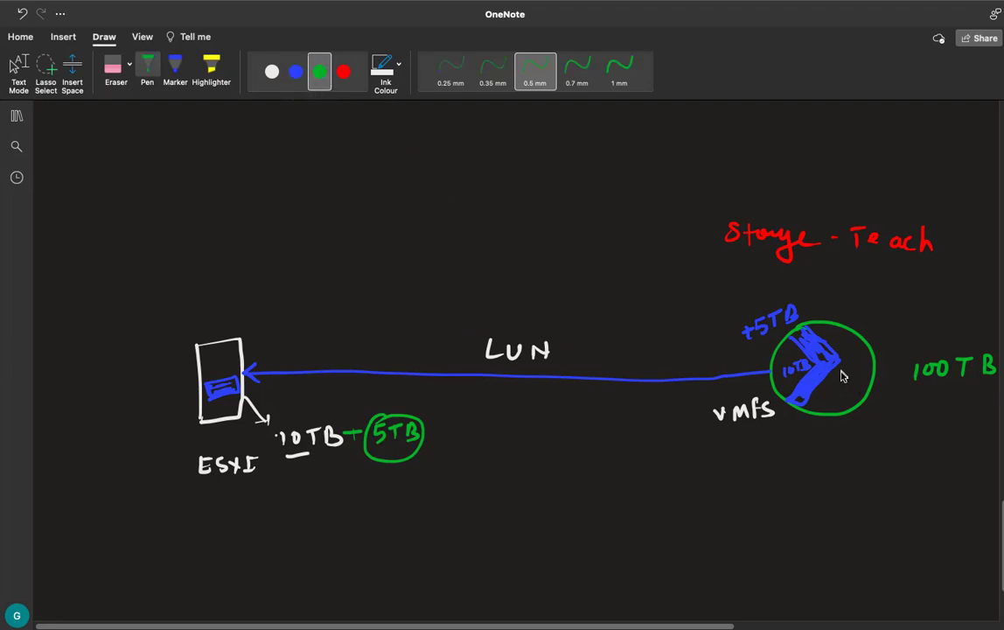
mouse_move(831, 404)
left_mouse_down()
mouse_move(842, 369)
mouse_move(850, 404)
mouse_move(841, 396)
mouse_move(846, 382)
mouse_move(853, 408)
mouse_move(806, 389)
left_mouse_up()
left_click_drag(806, 389, 816, 395)
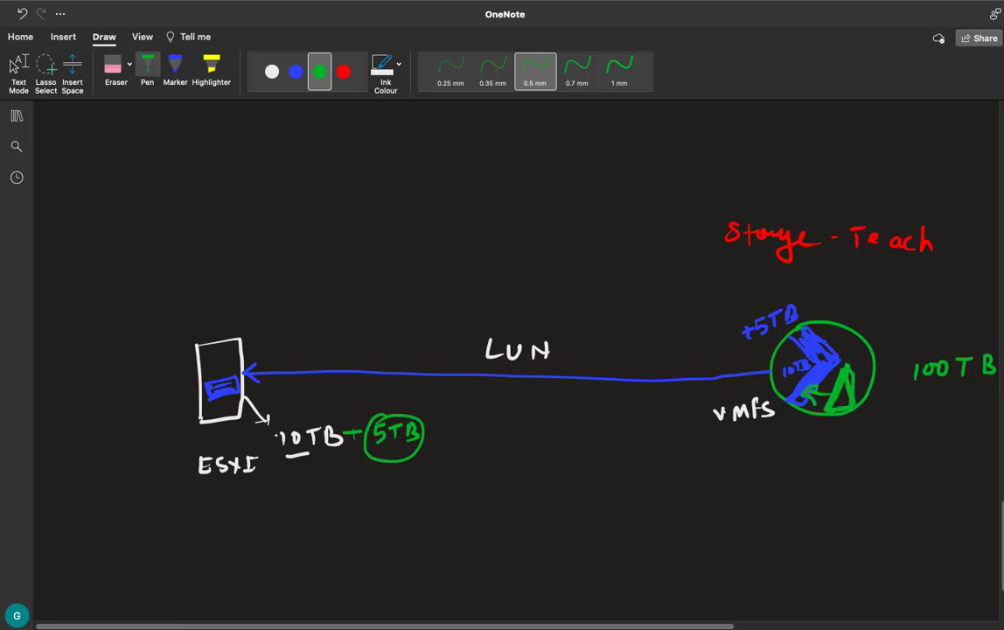
Step: Switch to the ESXi new datastore wizard, compare the Add an extent and Expand an existing VMFS datastore extent options, and cancel it
key("ctrl+Left")
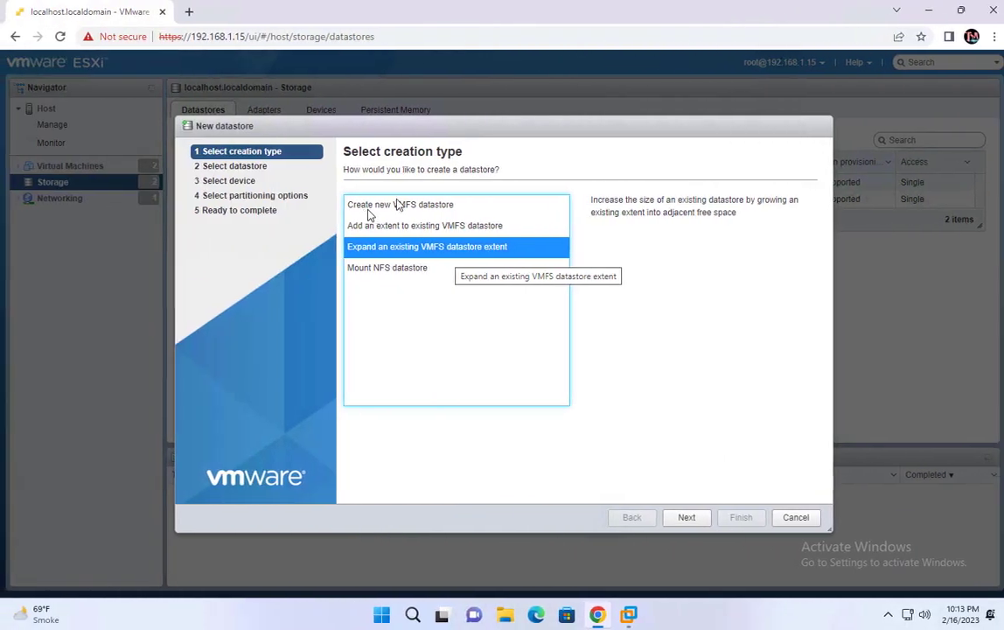
left_click(378, 229)
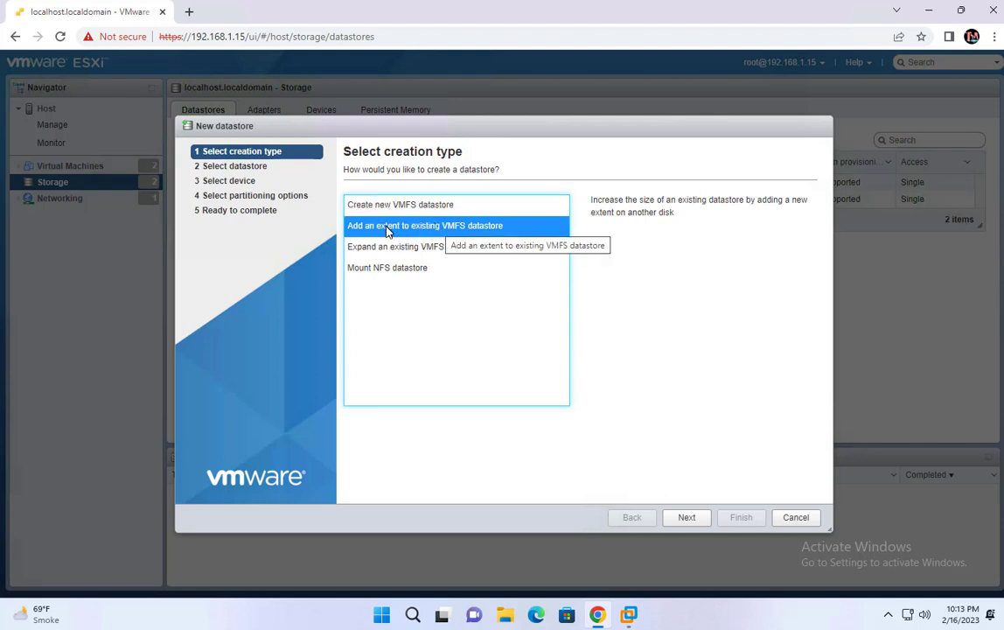
left_click(381, 247)
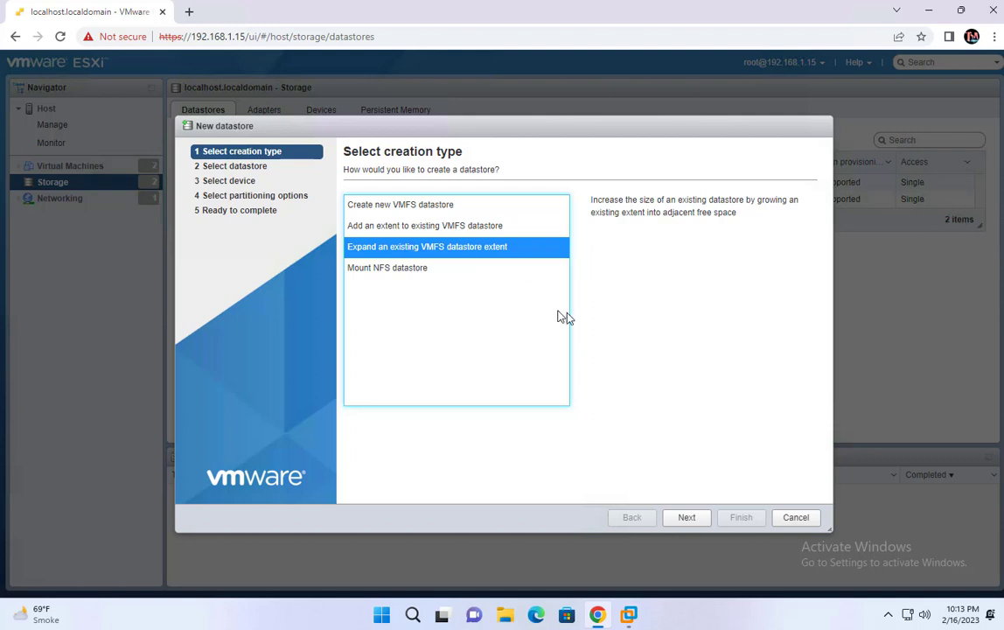
left_click(796, 517)
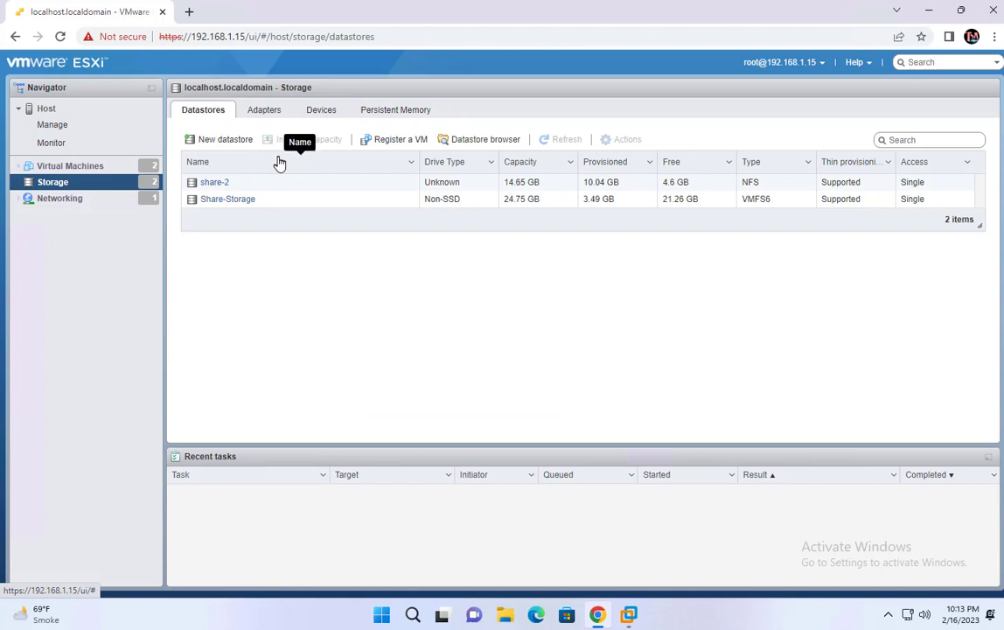
Step: Reopen the new datastore wizard, review the Expand an existing VMFS datastore extent description, and close it without creating anything
left_click(217, 140)
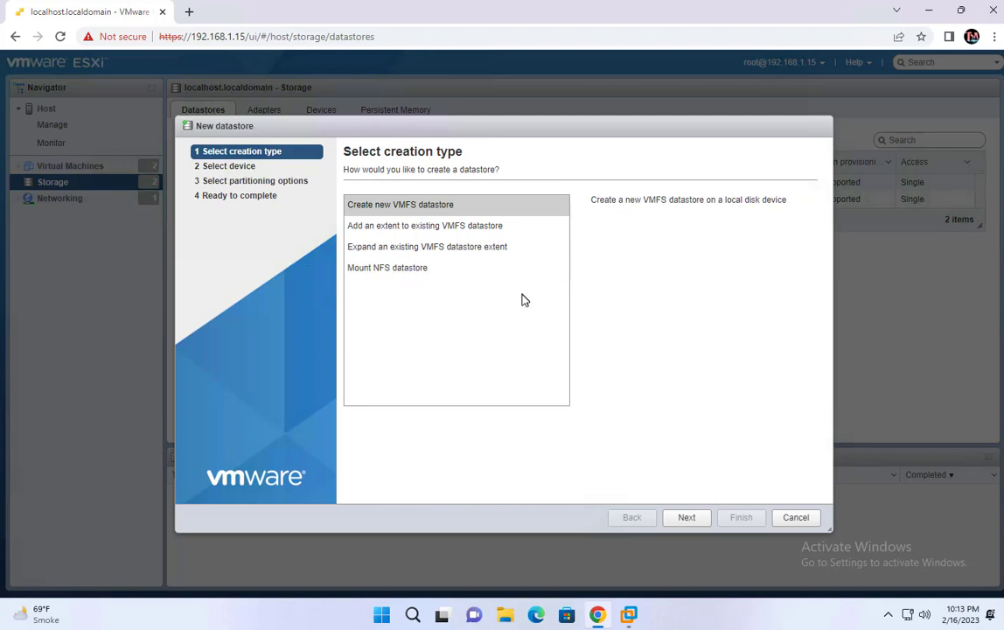
left_click(437, 247)
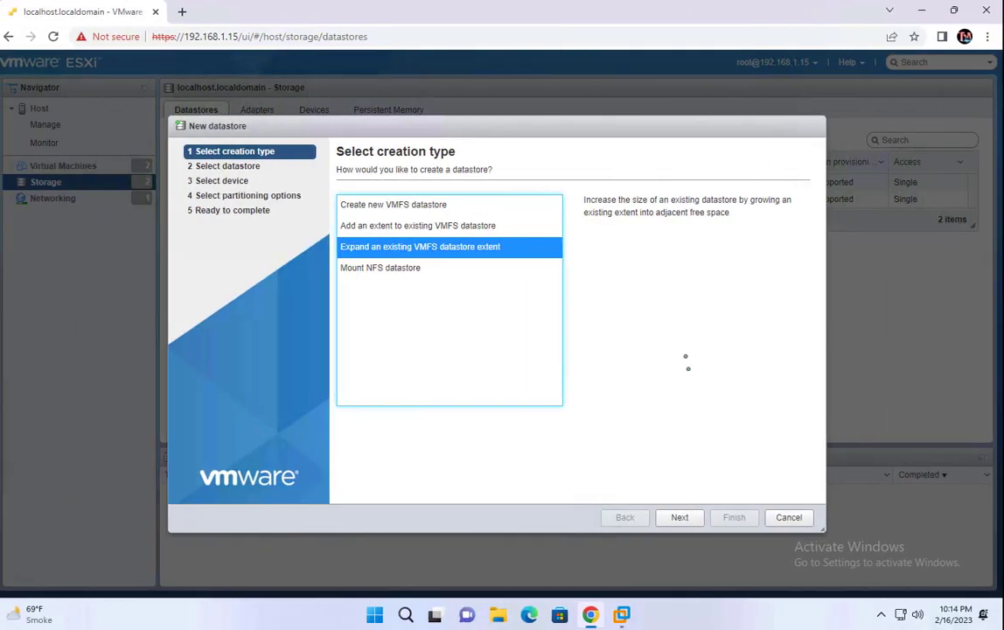
left_click(790, 518)
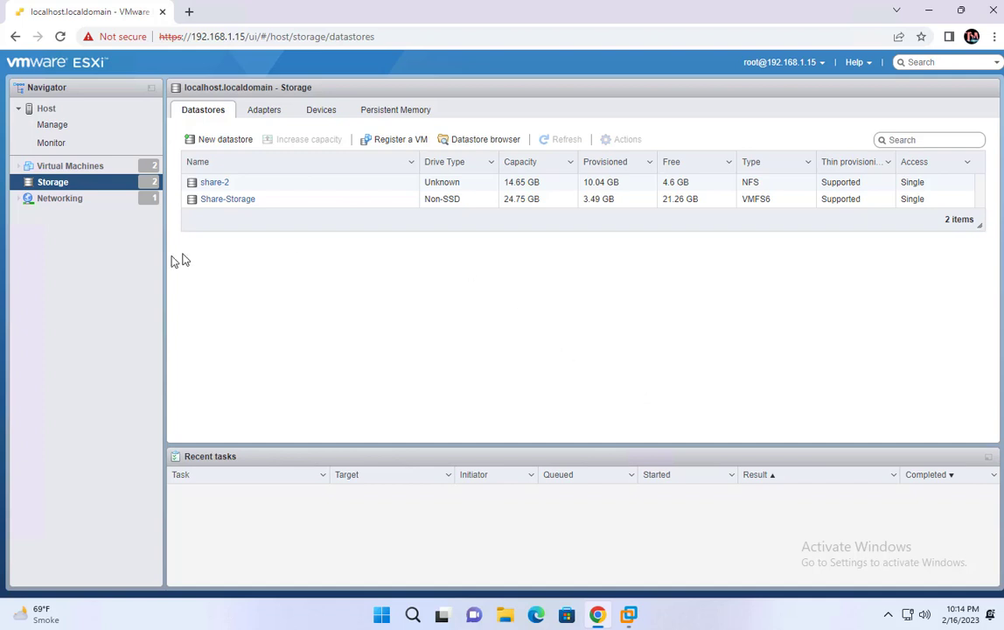
Step: Examine the details of the share-2 and Share-Storage datastores, ending with share-2 selected in the datastore list
left_click(225, 184)
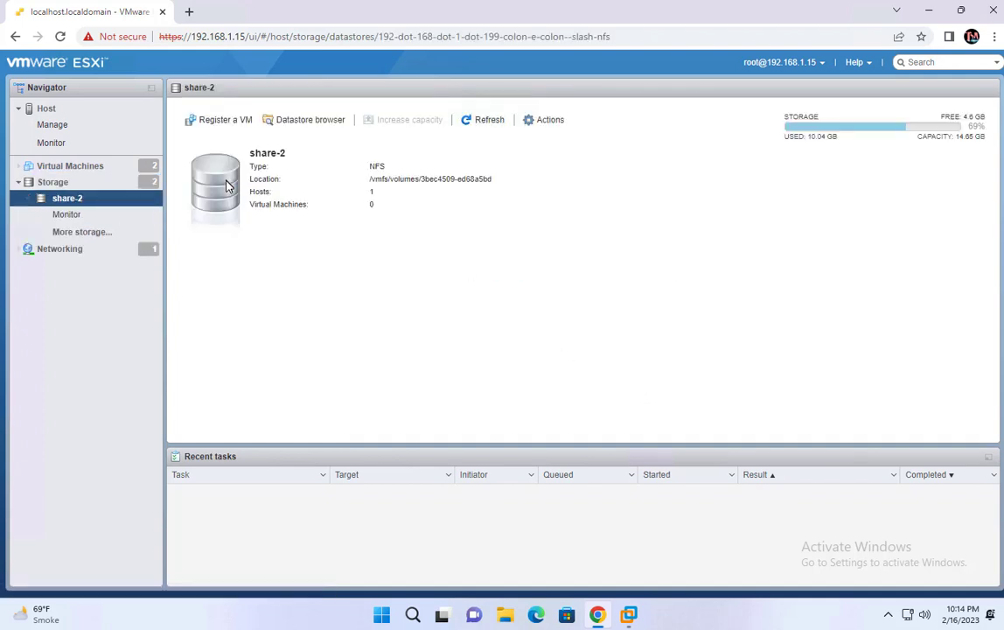
left_click(71, 187)
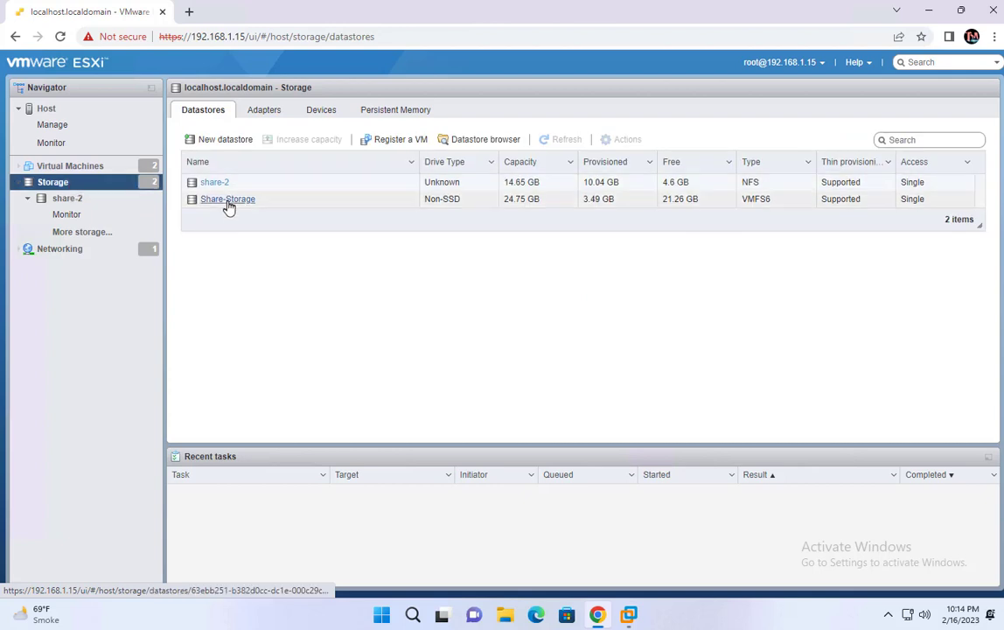
left_click(226, 202)
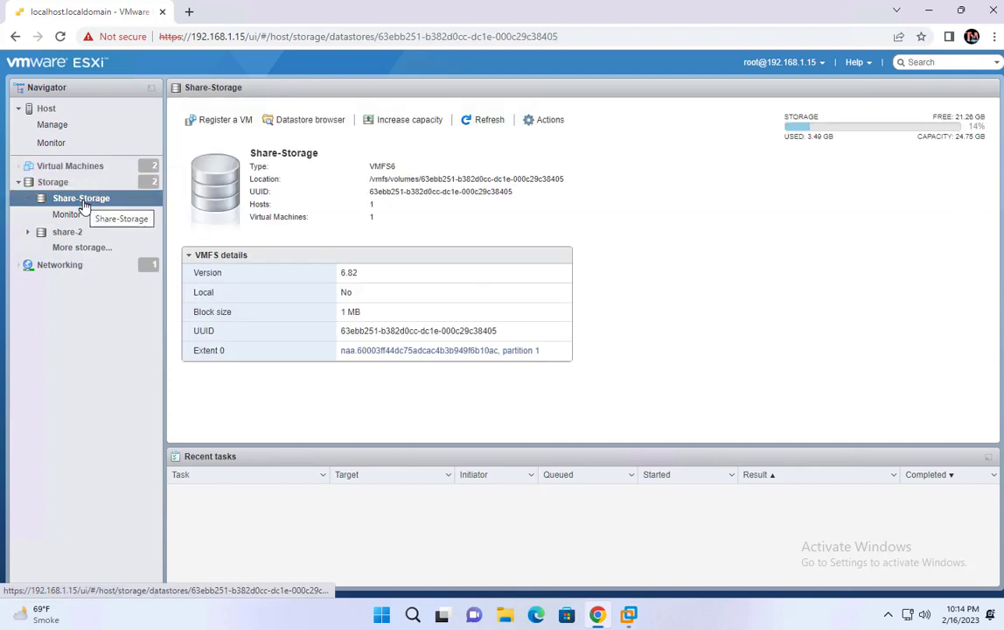
left_click(66, 185)
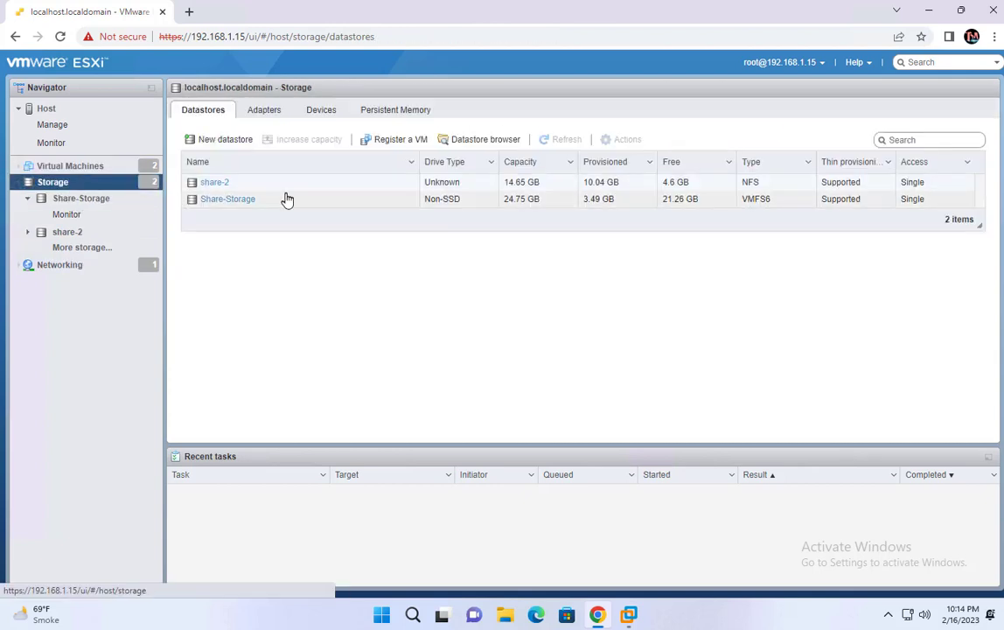
left_click(249, 187)
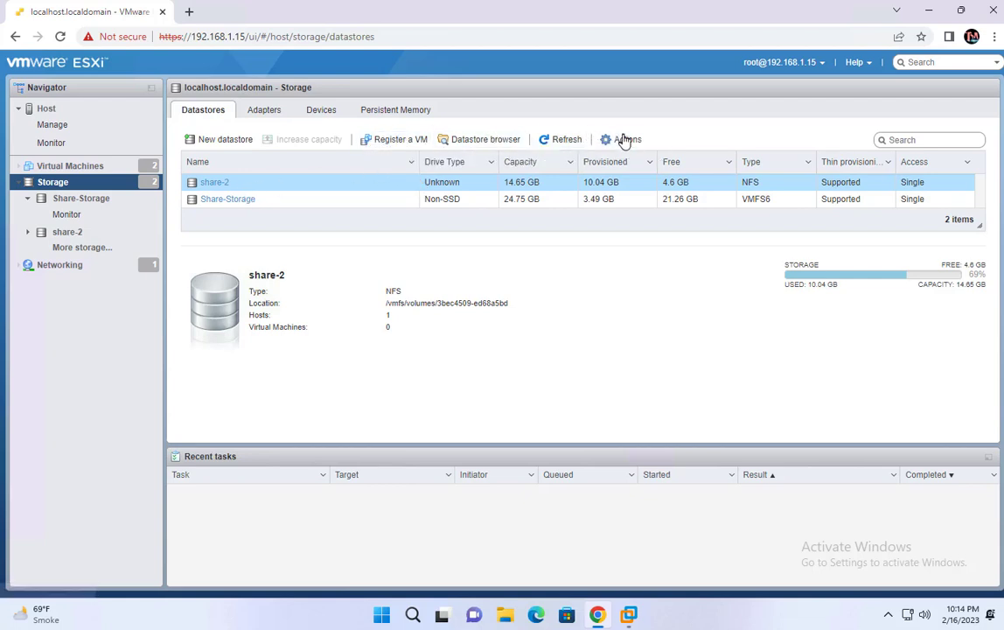
Step: Look through the host's storage adapters, devices and persistent memory, and collapse the Share-Storage entry in the navigator
left_click(260, 118)
left_click(324, 112)
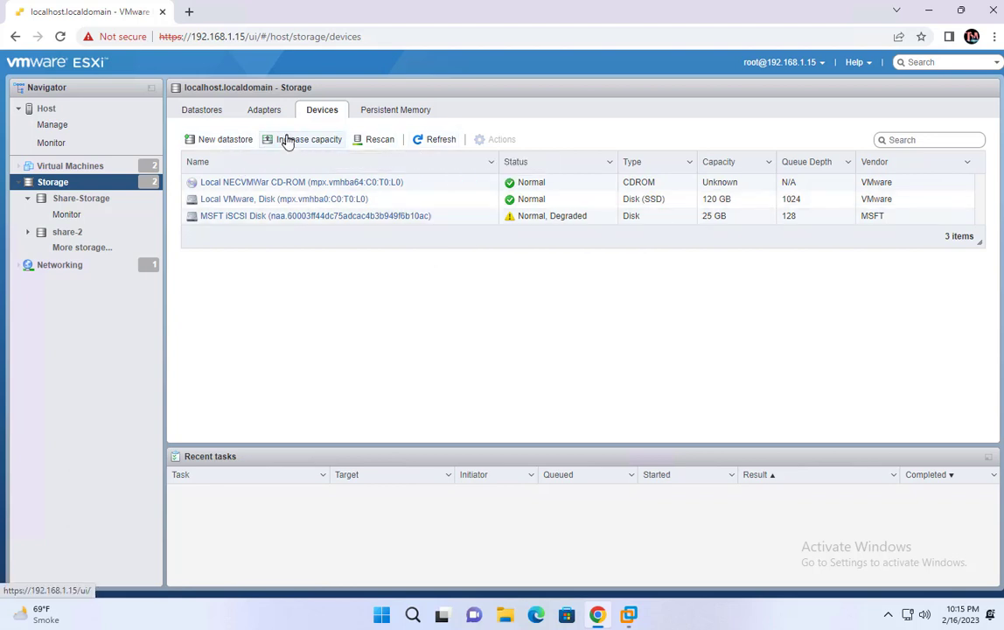
left_click(386, 111)
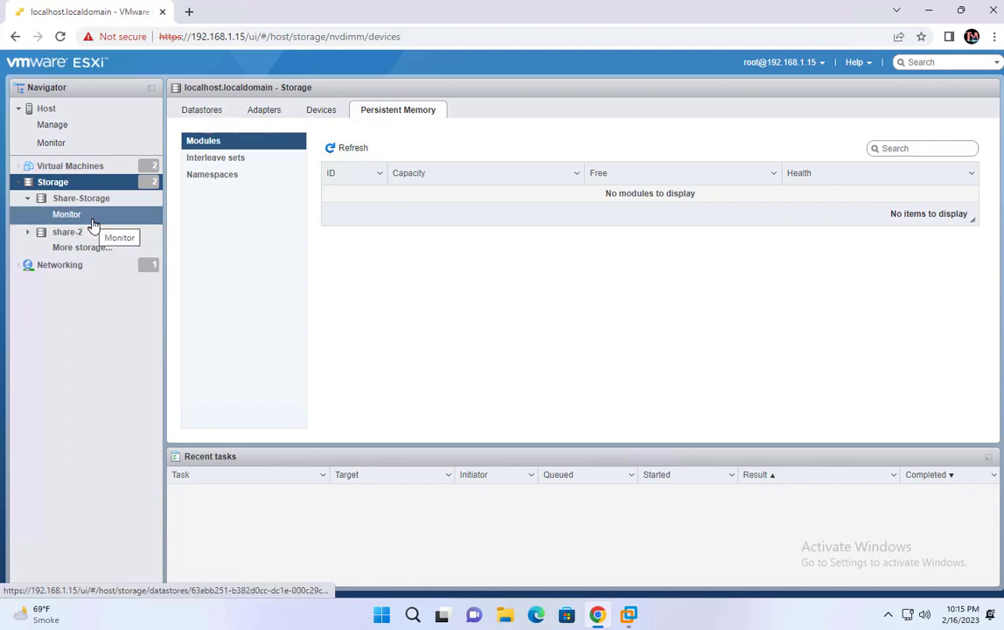
left_click(30, 200)
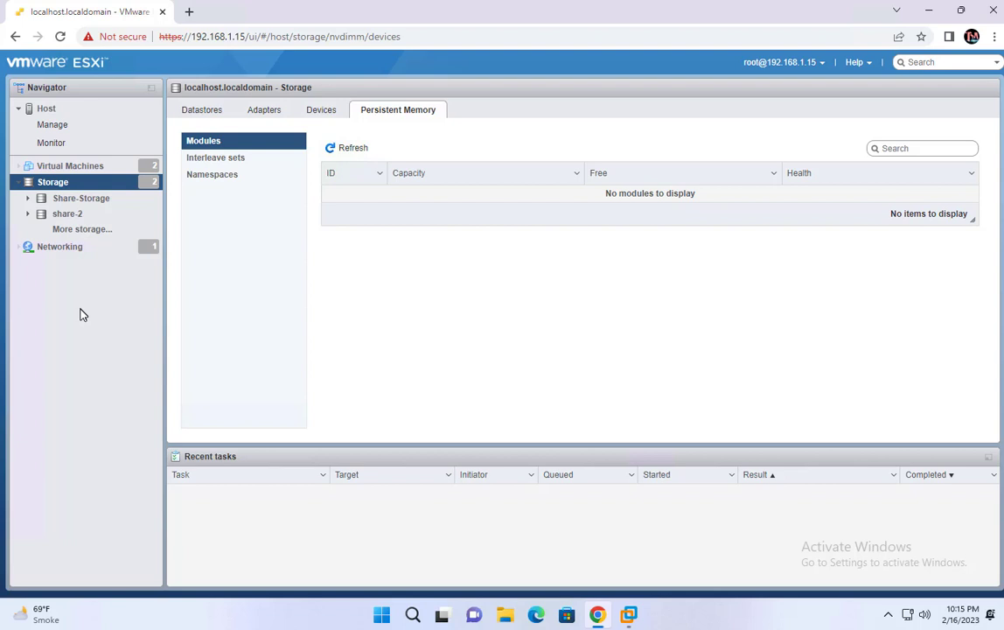
Step: Open the Win-10 virtual machine's settings, review the options for adding a hard disk, and cancel without saving
left_click(40, 166)
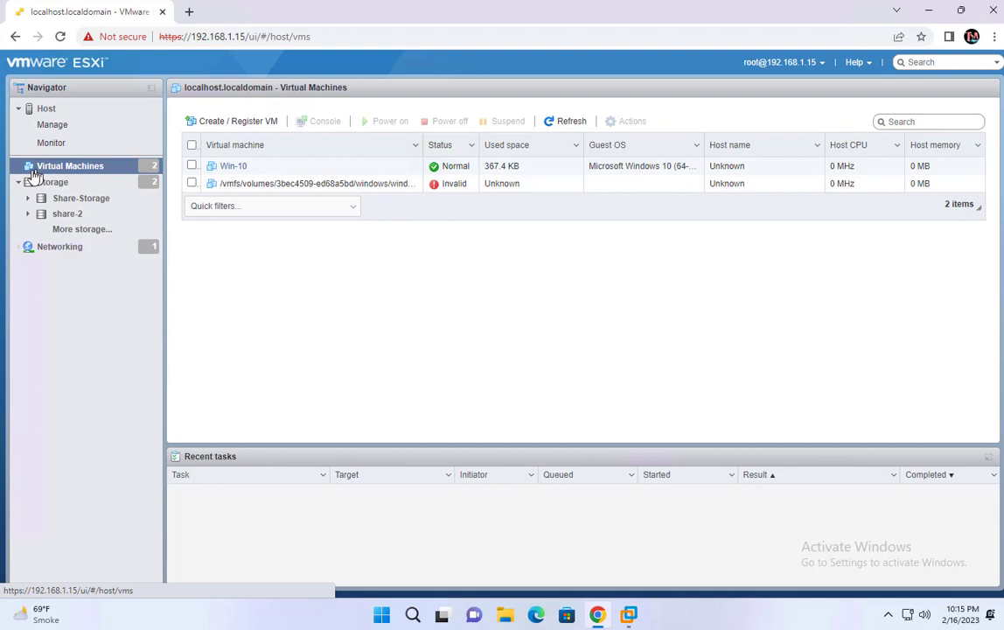
left_click(226, 165)
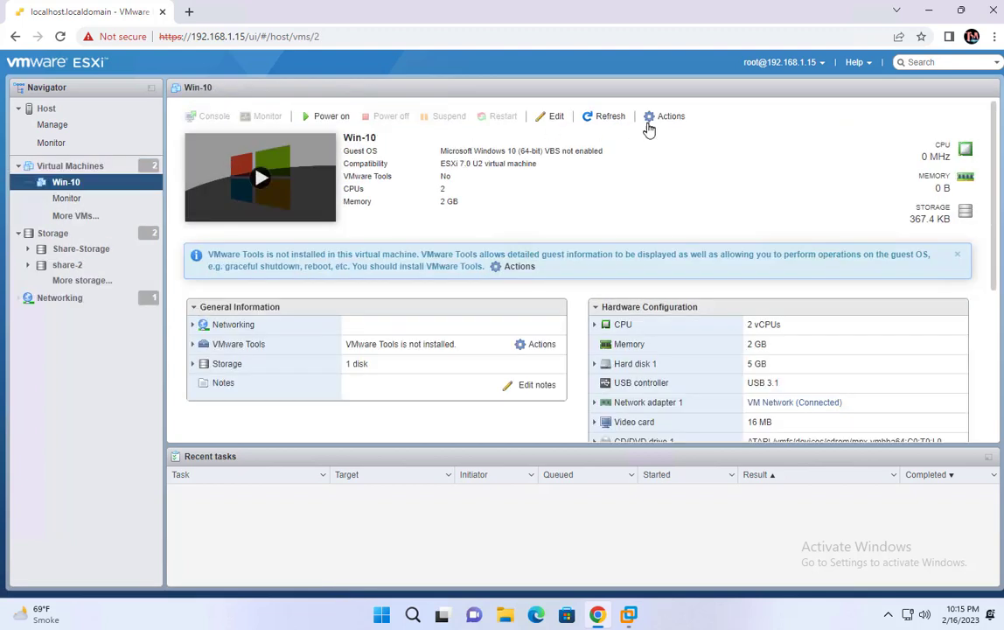
left_click(658, 118)
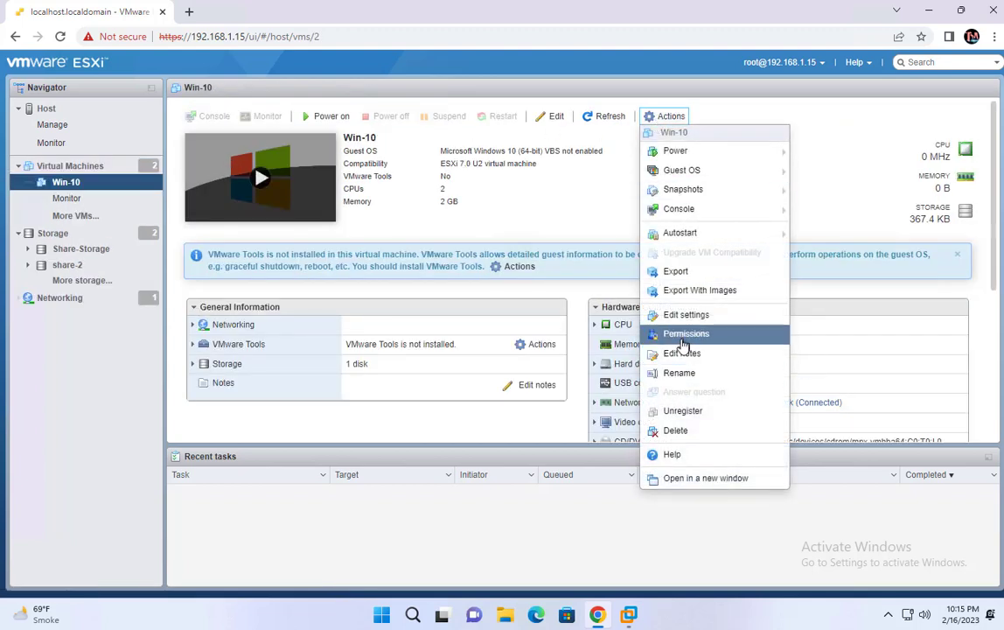
left_click(686, 315)
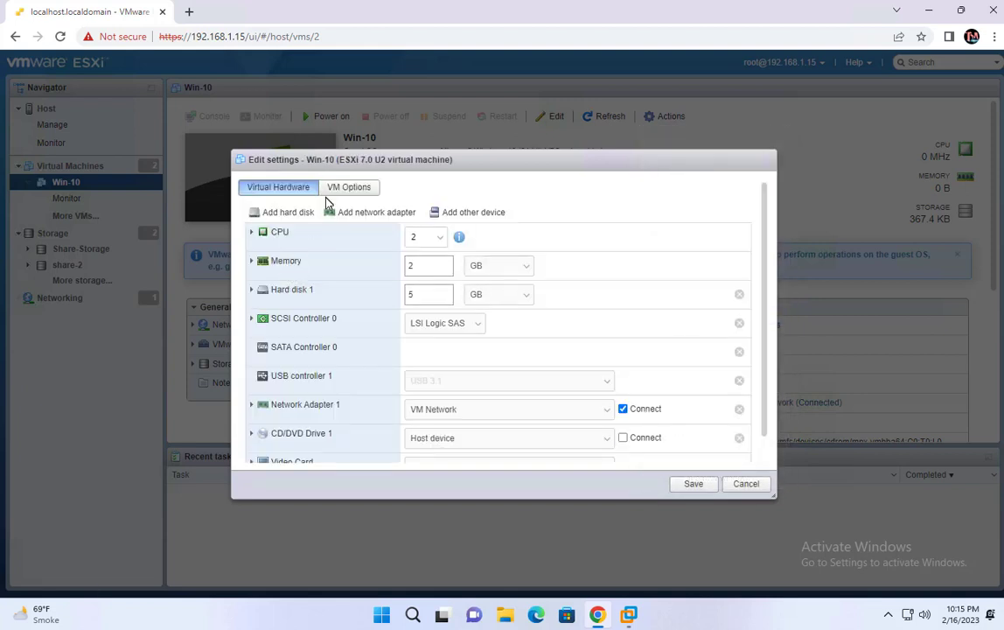
left_click(275, 212)
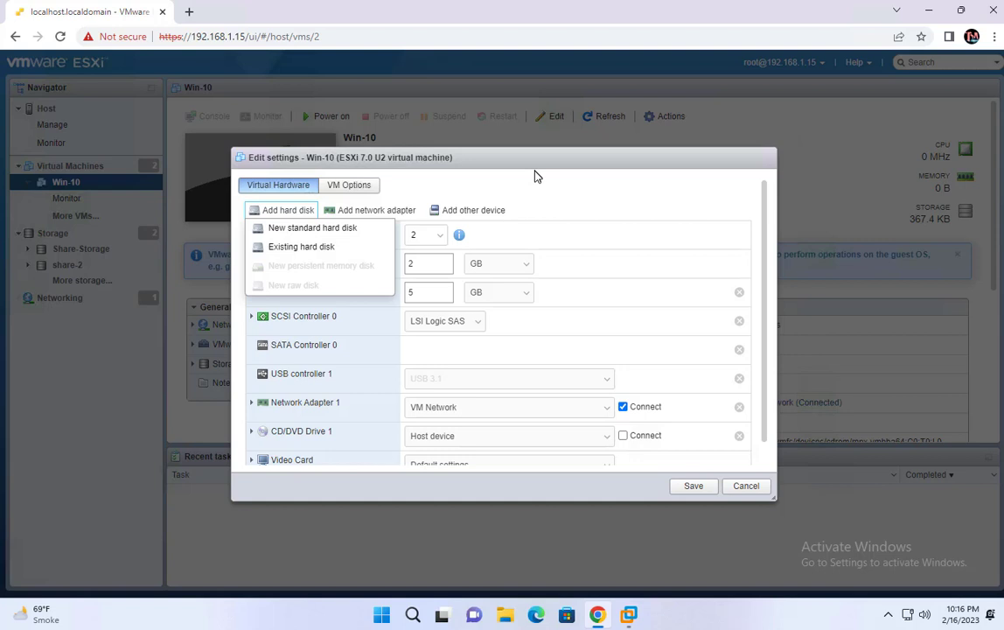
mouse_move(992, 616)
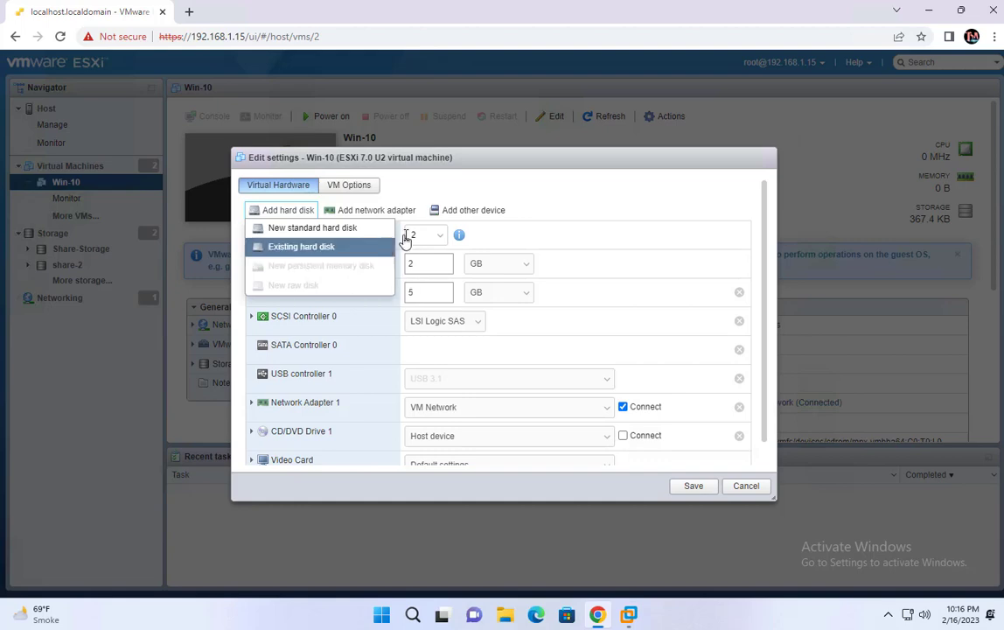
left_click(746, 486)
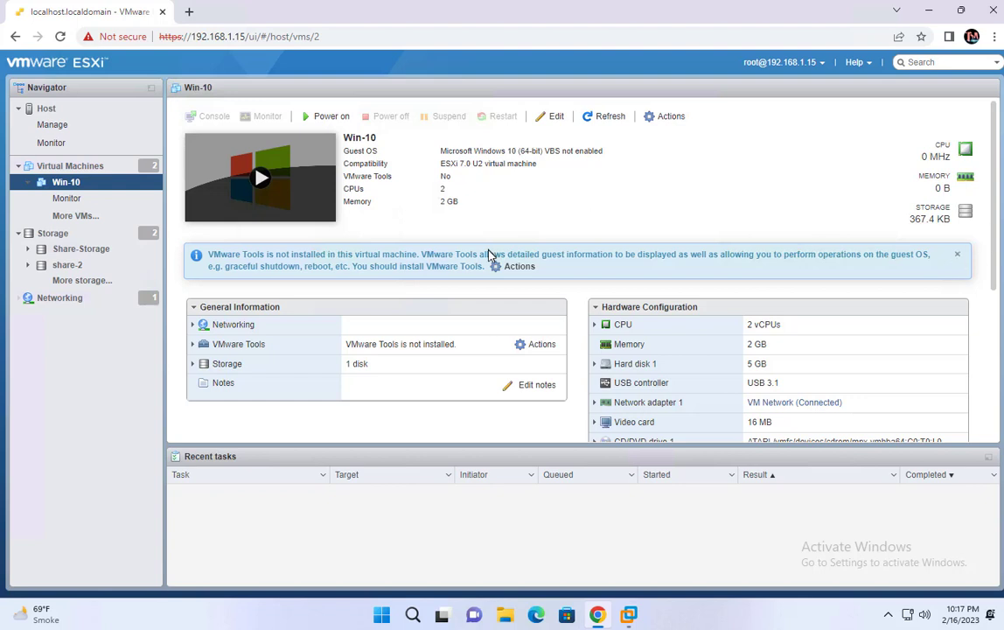
Step: Collapse the Win-10, Virtual Machines and Storage entries in the navigator and refresh the Win-10 virtual machine's details
left_click(27, 183)
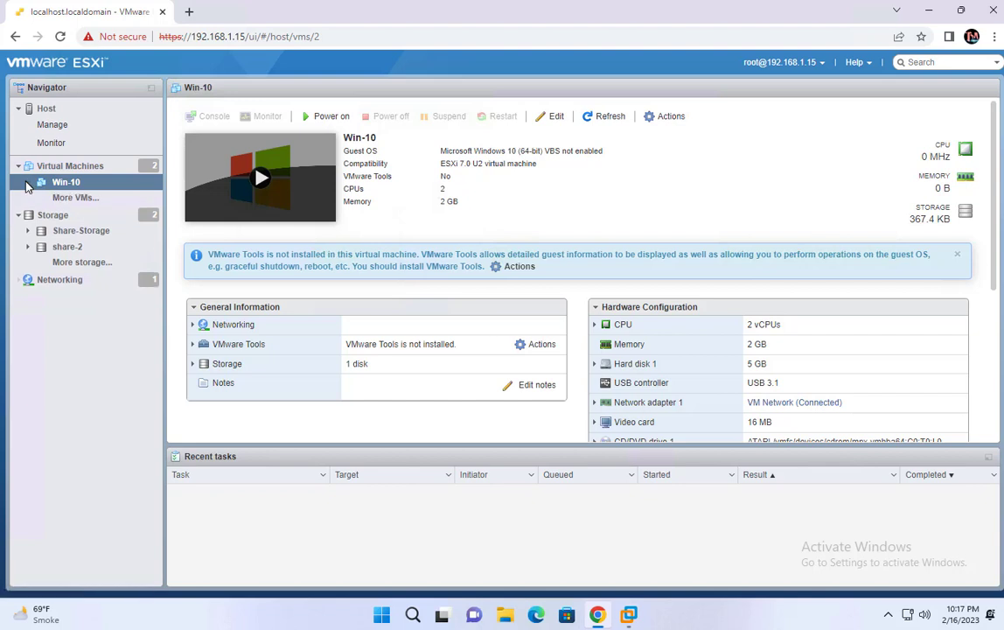
left_click(19, 166)
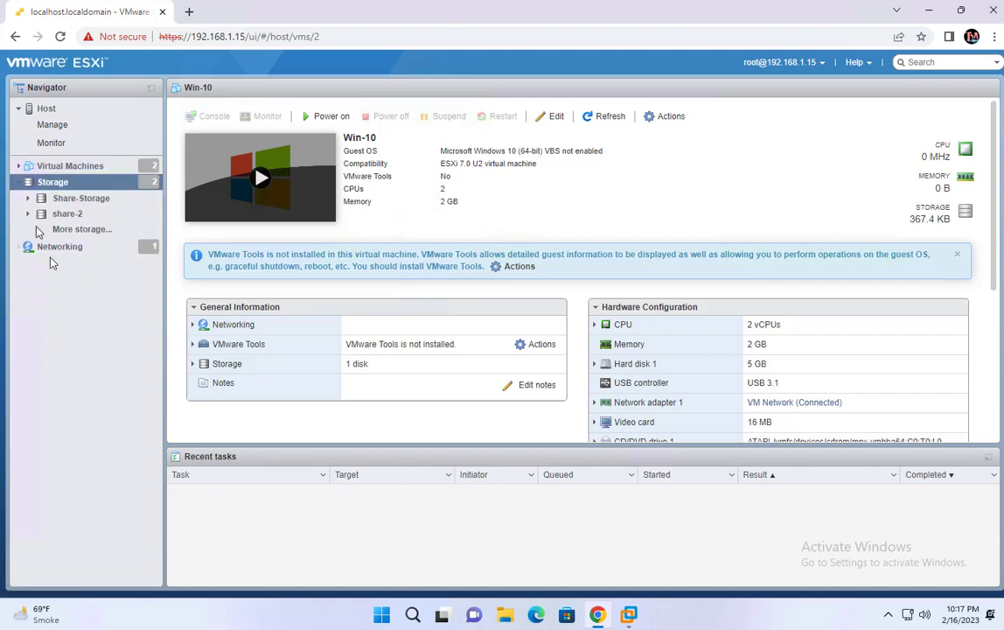
left_click(18, 182)
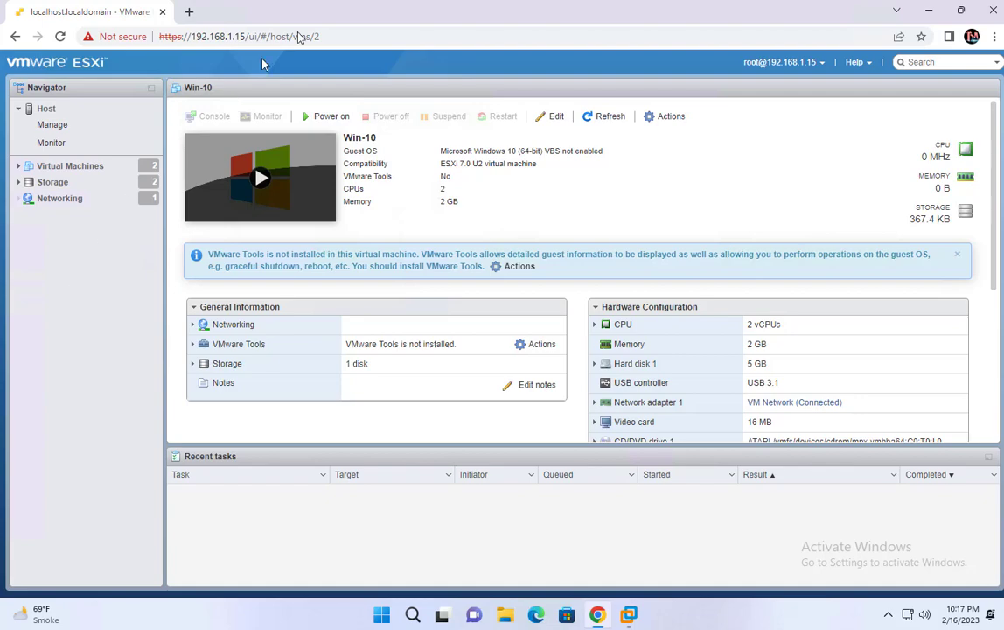
left_click(614, 127)
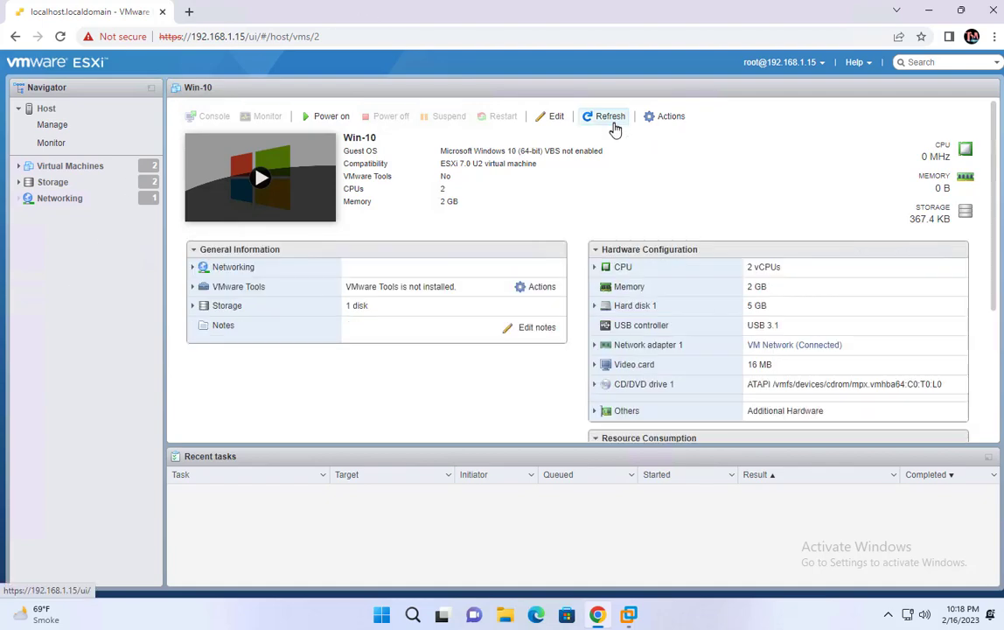
Step: Switch to OneNote and add a new page to the current notebook section
key("ctrl+Left")
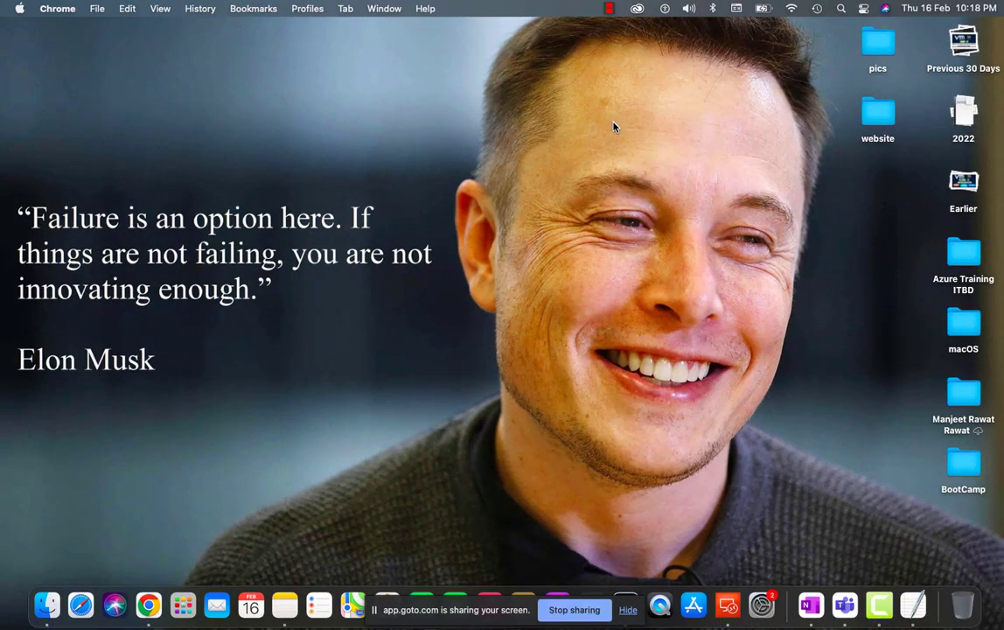
key("ctrl+Right")
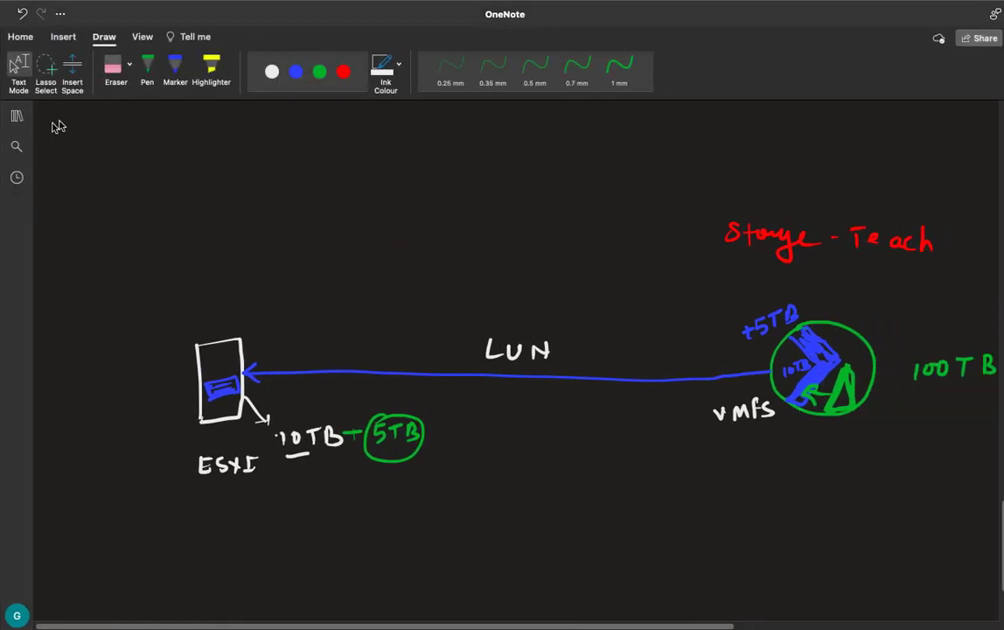
left_click(17, 118)
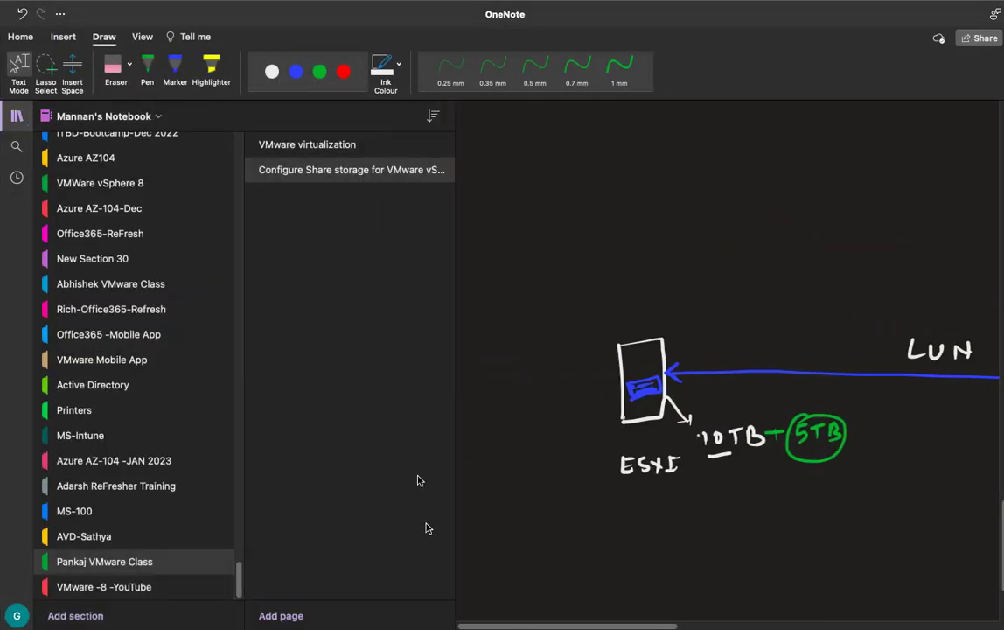
left_click(286, 616)
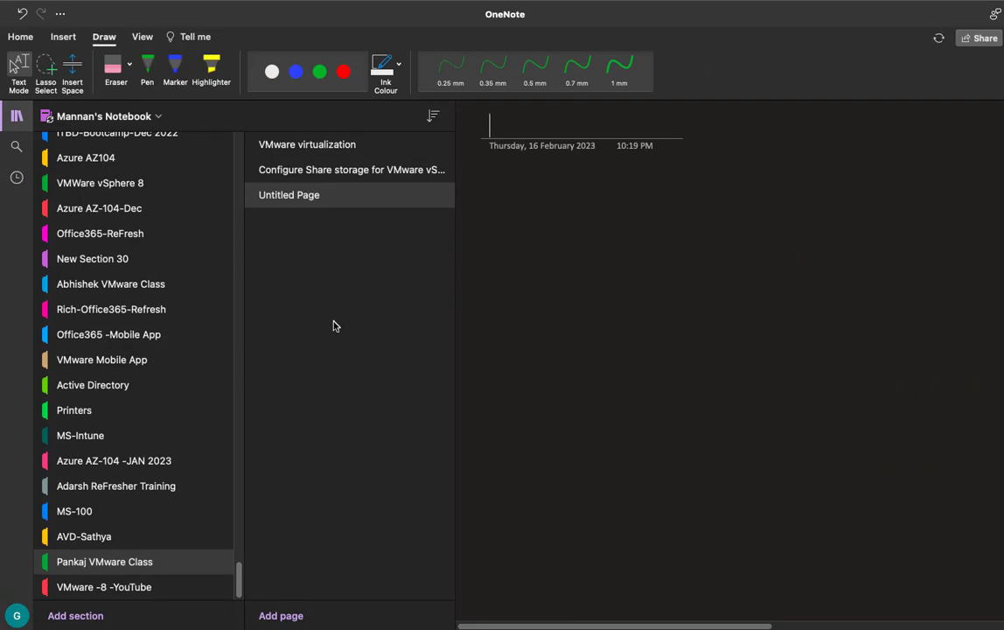
Step: Rename the new page as "Configure Standard Switch" and hide the section and page lists
right_click(318, 198)
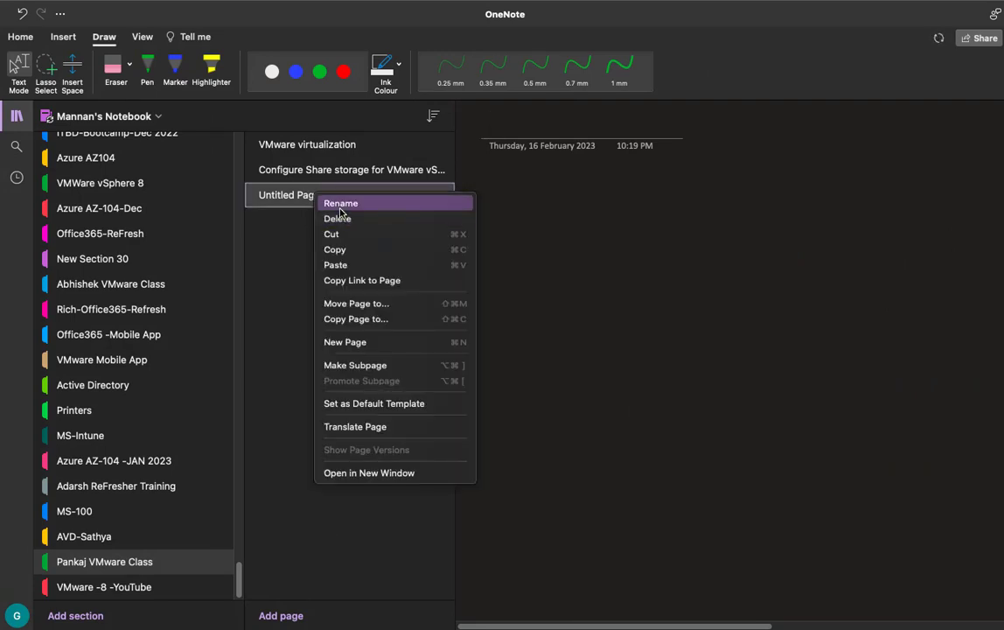
left_click(341, 204)
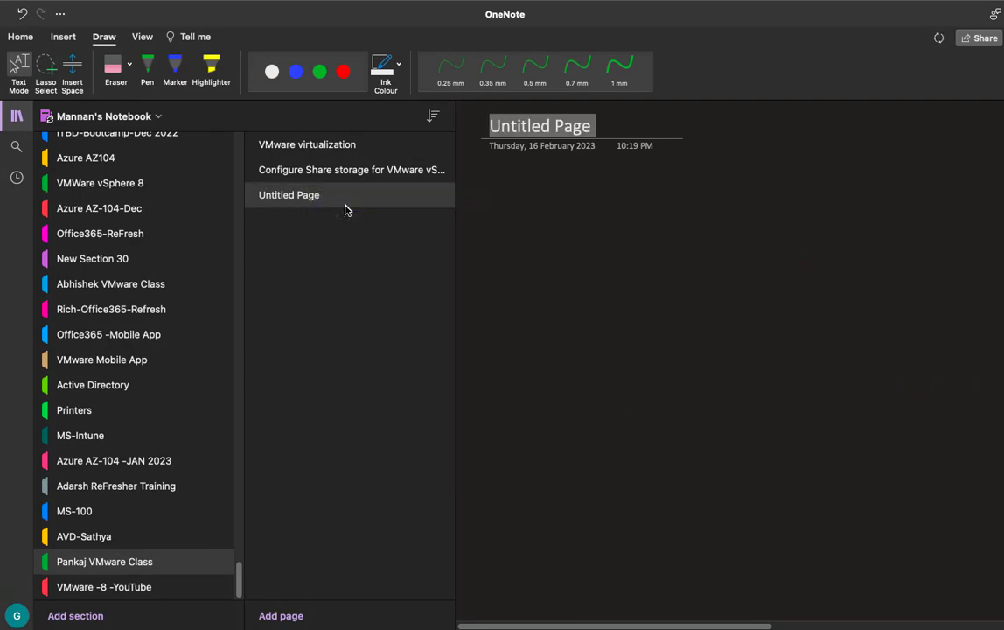
type("B")
key("BackSpace")
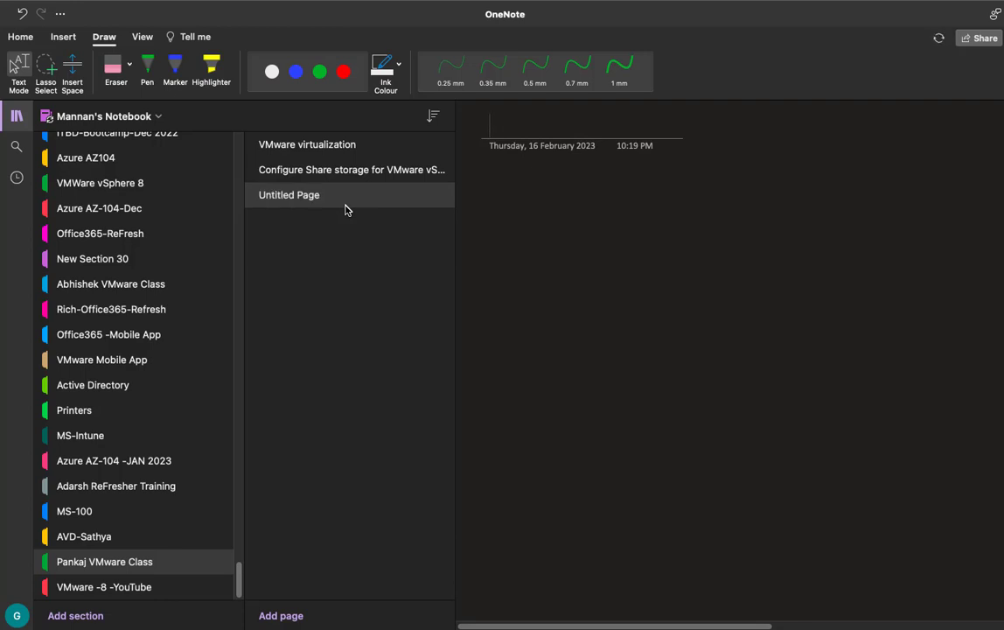
type("configure ")
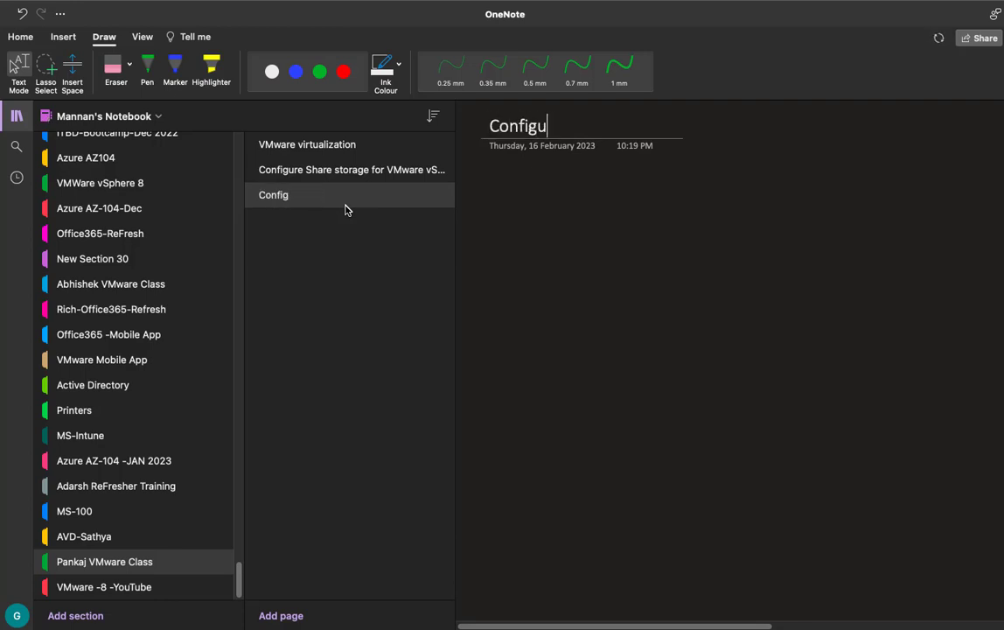
type("Stand")
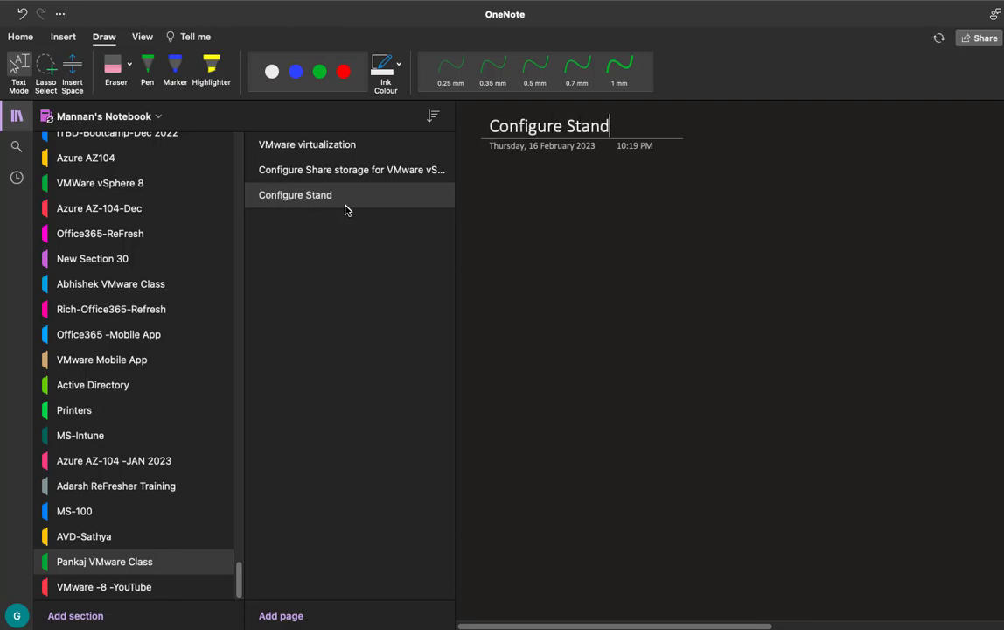
type("ard Switch")
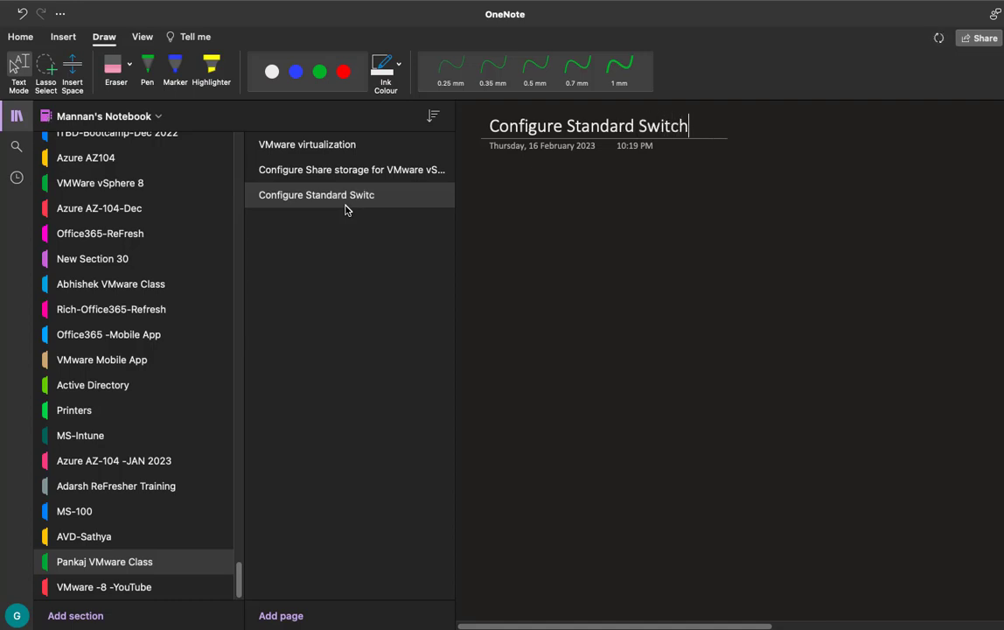
left_click(15, 123)
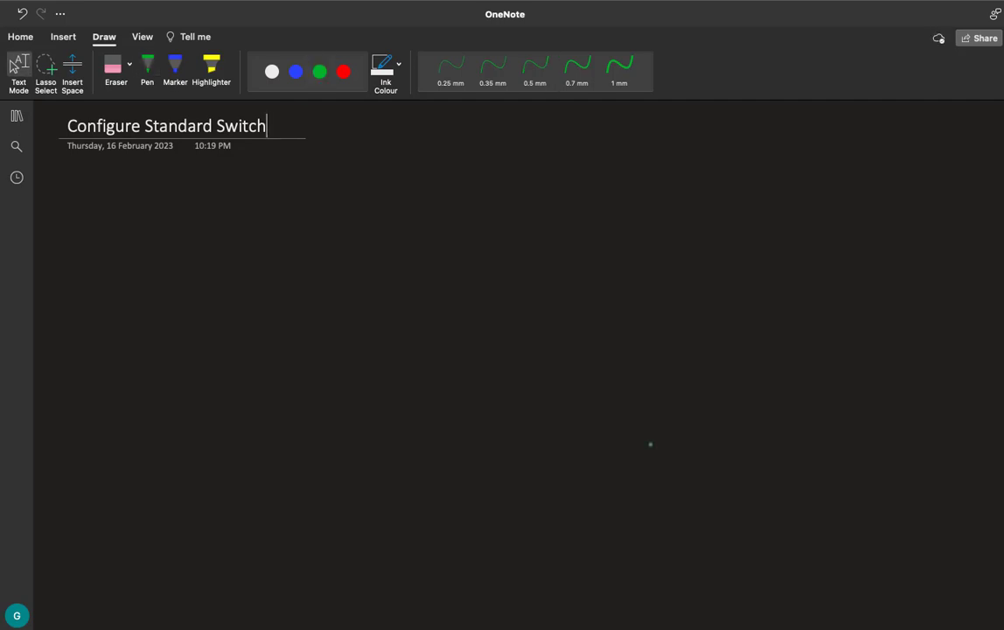
Step: Draw a tall, narrow red rectangle in the middle of the page with the 0.5 mm pen
left_click(147, 67)
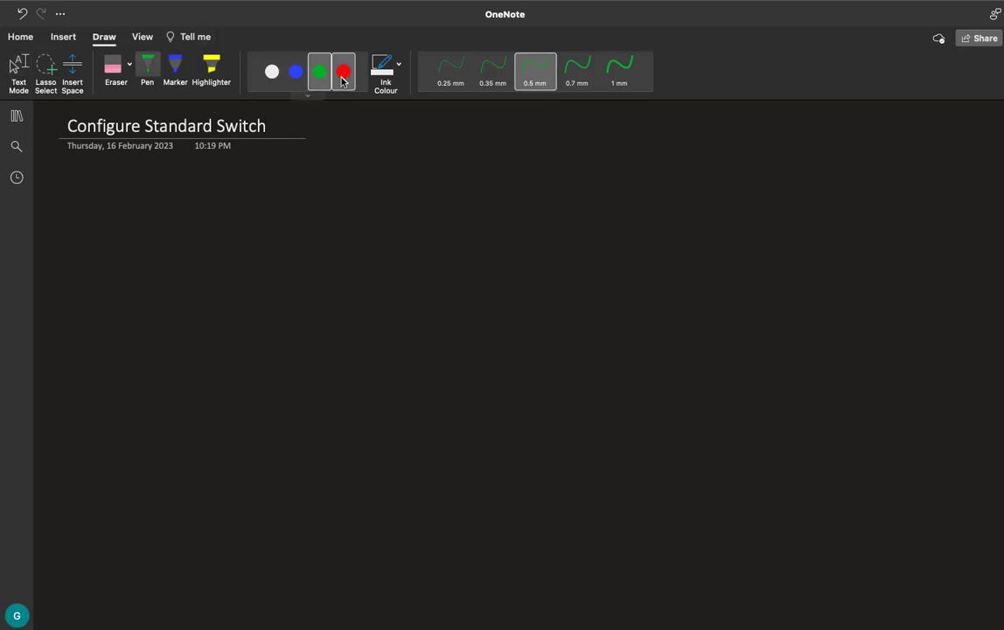
left_click_drag(447, 229, 436, 417)
mouse_move(446, 226)
left_mouse_down()
mouse_move(477, 285)
mouse_move(478, 383)
mouse_move(473, 421)
mouse_move(428, 421)
left_mouse_up()
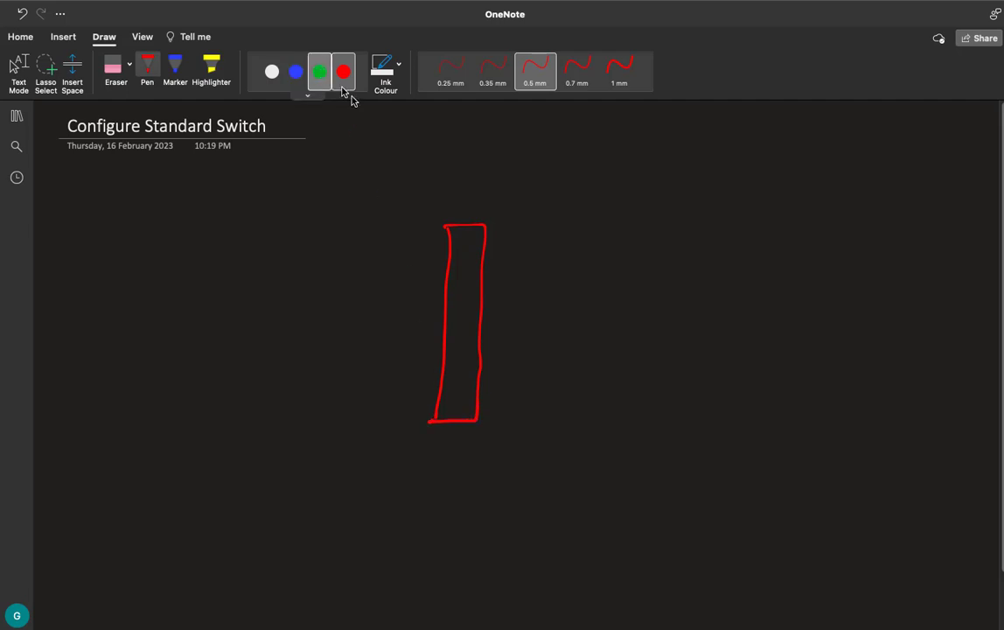
Step: Draw three green boxes linked to the red rectangle: one at its upper right and two on its left side
left_click(320, 72)
mouse_move(483, 246)
left_mouse_down()
mouse_move(497, 246)
mouse_move(495, 255)
mouse_move(501, 236)
mouse_move(560, 235)
mouse_move(501, 264)
left_mouse_up()
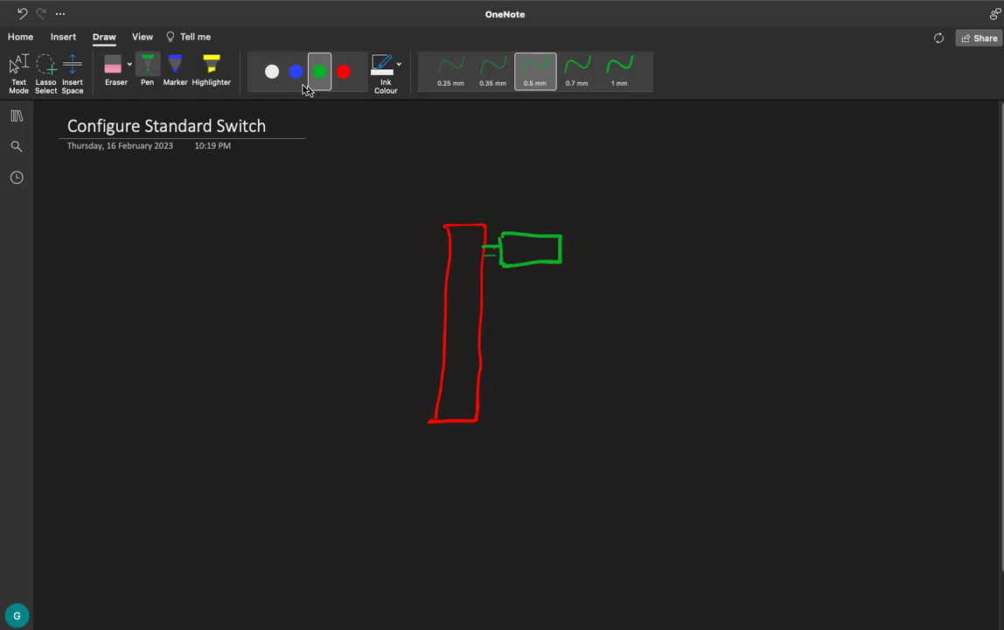
left_click_drag(365, 245, 366, 271)
mouse_move(365, 243)
left_mouse_down()
mouse_move(395, 242)
mouse_move(367, 271)
mouse_move(451, 257)
left_mouse_up()
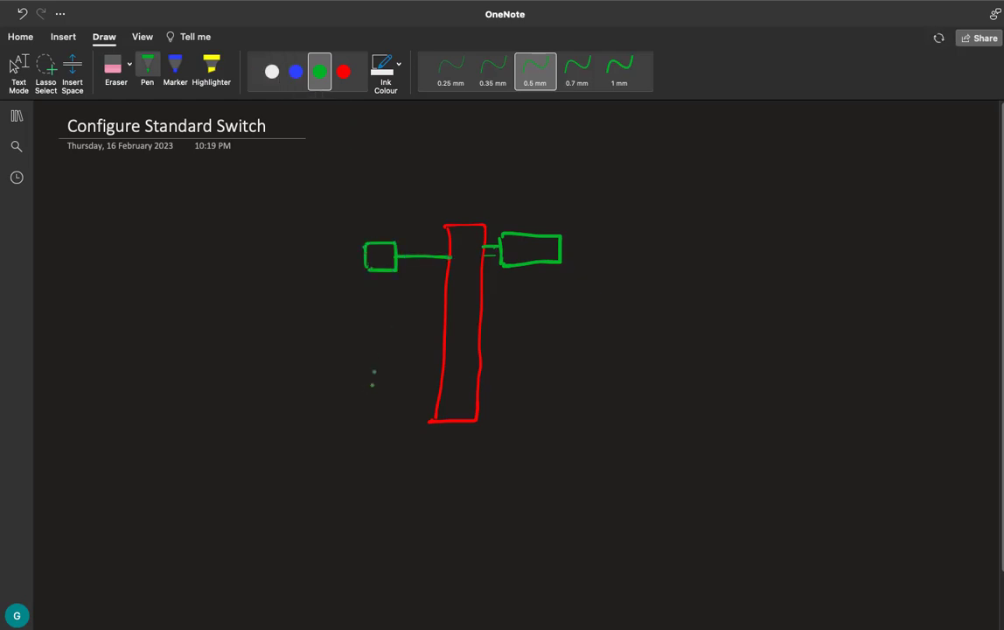
mouse_move(368, 371)
left_mouse_down()
mouse_move(368, 405)
mouse_move(407, 373)
mouse_move(368, 405)
mouse_move(443, 390)
left_mouse_up()
Step: Handwrite the label "uplink" in white below the green box on the right of the red rectangle
left_click(271, 71)
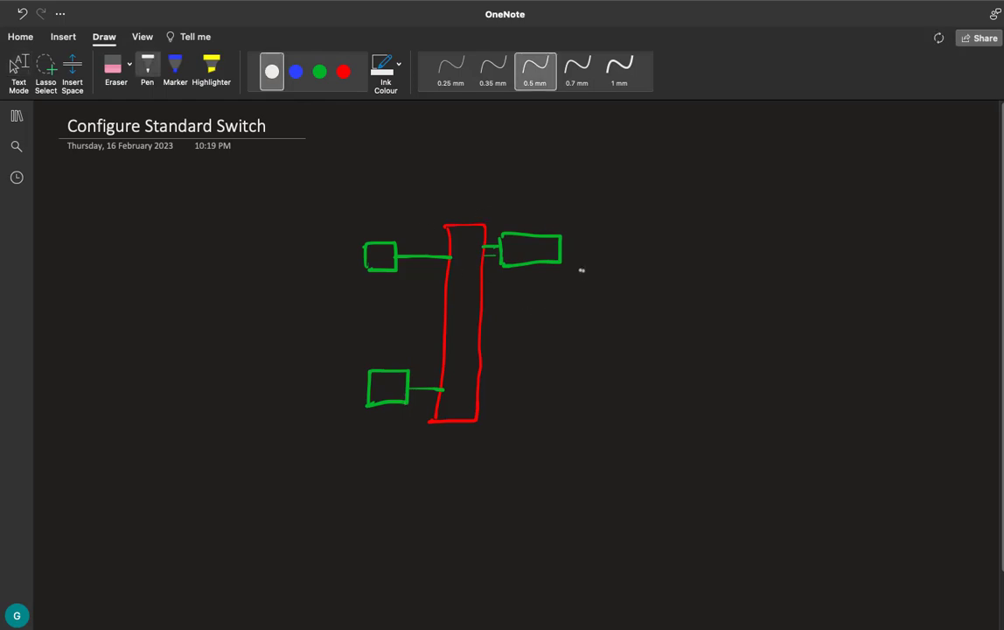
left_click_drag(575, 262, 623, 278)
left_click(622, 261)
left_click(634, 278)
mouse_move(631, 262)
left_mouse_down()
mouse_move(632, 274)
mouse_move(663, 285)
left_mouse_up()
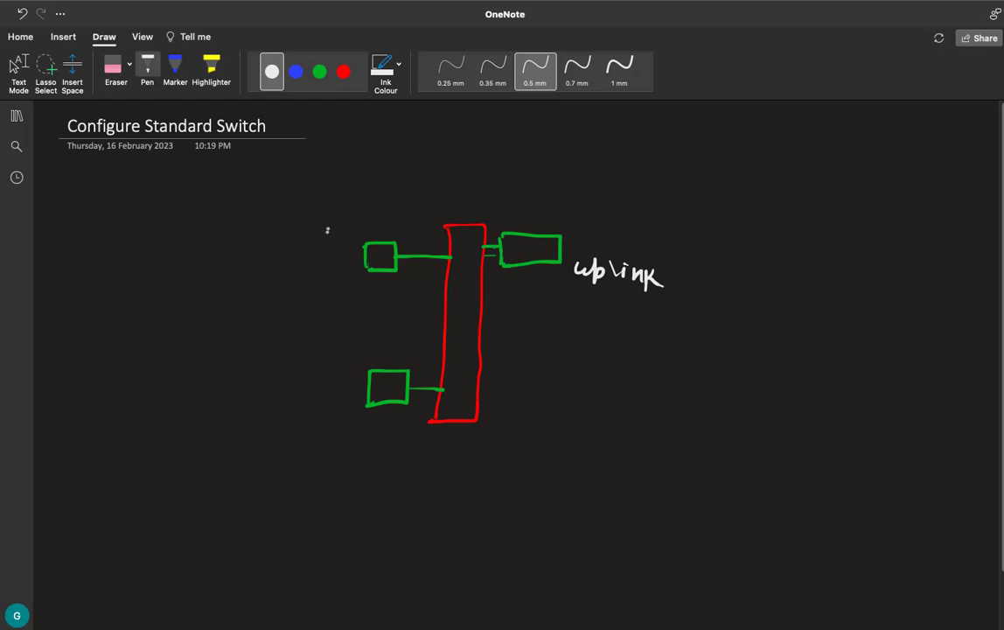
Step: Handwrite "VM-Network" above the upper-left green box and "Mgmt Net" above the lower-left one in white
mouse_move(265, 221)
left_mouse_down()
mouse_move(272, 233)
mouse_move(280, 221)
left_mouse_up()
left_click_drag(283, 229, 301, 231)
left_click_drag(304, 225, 333, 214)
mouse_move(334, 222)
left_mouse_down()
mouse_move(408, 211)
mouse_move(419, 224)
left_mouse_up()
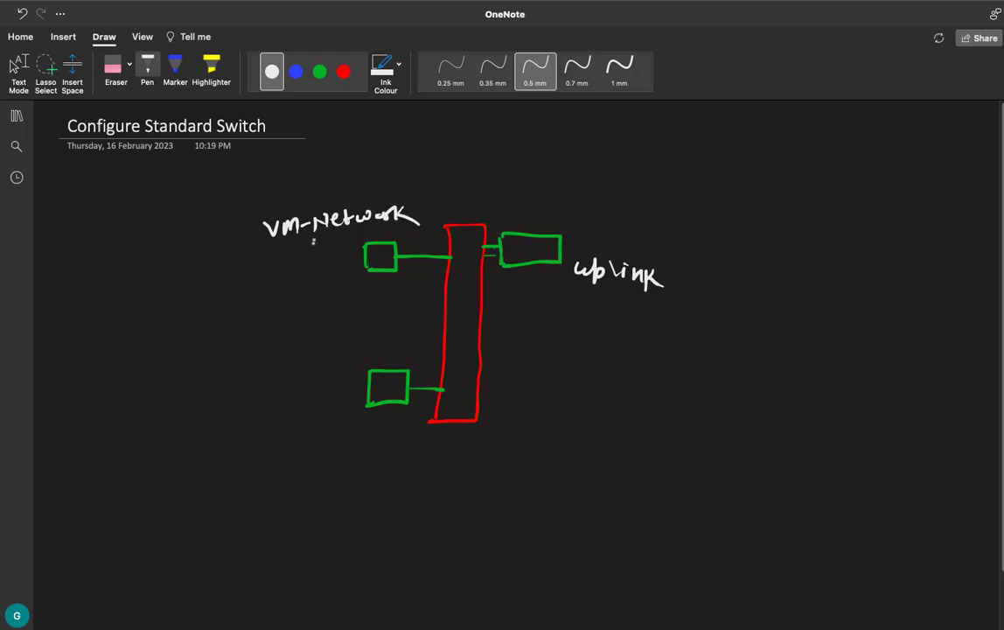
mouse_move(265, 358)
left_mouse_down()
mouse_move(266, 376)
mouse_move(287, 362)
mouse_move(338, 369)
mouse_move(343, 355)
mouse_move(380, 350)
mouse_move(378, 365)
mouse_move(392, 352)
mouse_move(396, 362)
left_mouse_up()
mouse_move(401, 345)
left_mouse_down()
mouse_move(401, 361)
mouse_move(409, 347)
left_mouse_up()
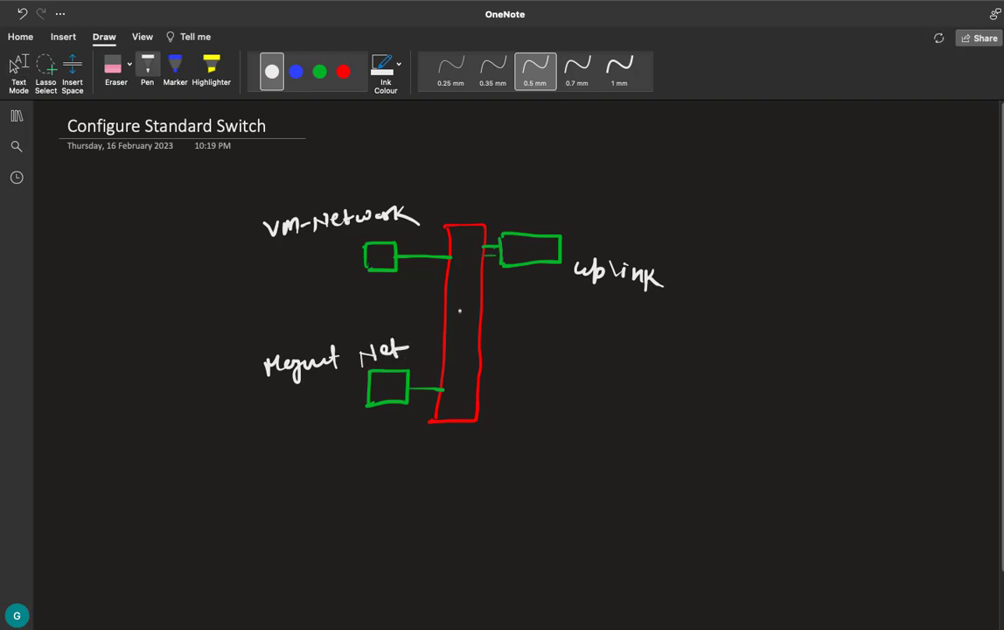
Step: Handwrite "physical" in white above the uplink label
key("Escape")
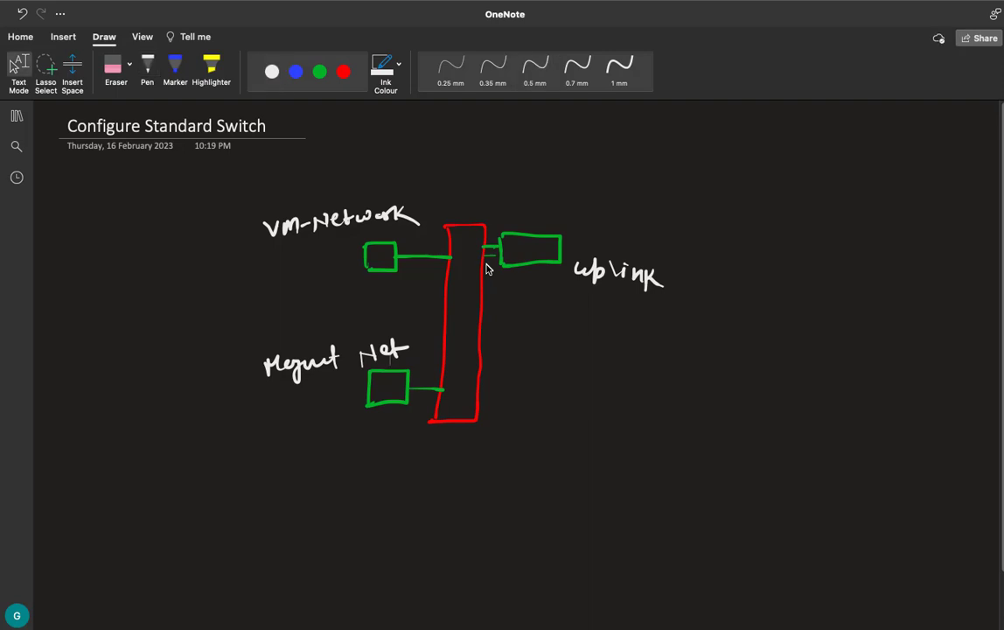
left_click(345, 78)
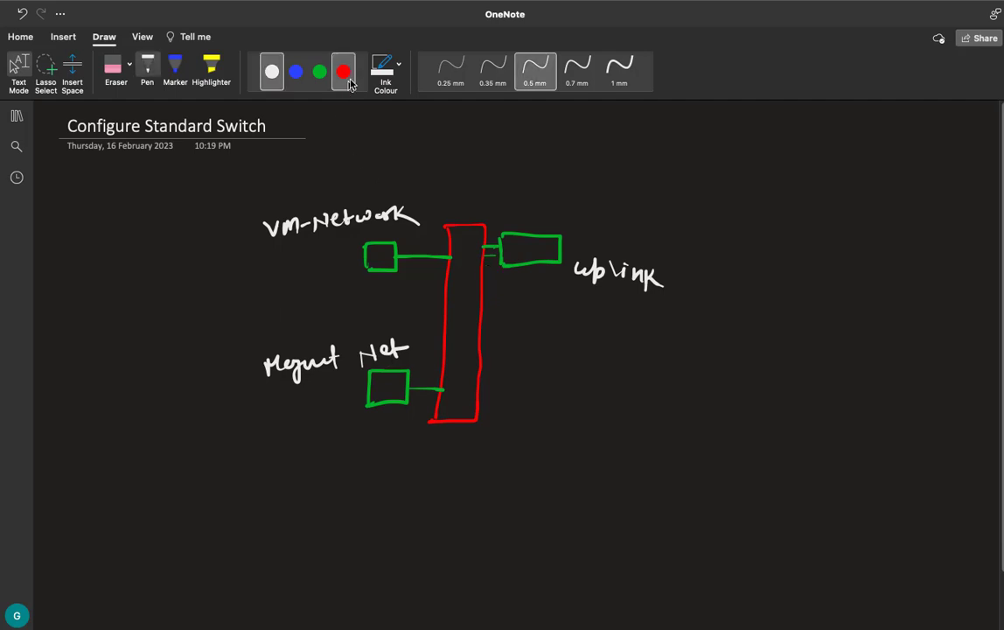
mouse_move(621, 212)
left_mouse_down()
mouse_move(622, 236)
mouse_move(624, 226)
mouse_move(658, 238)
mouse_move(704, 230)
left_mouse_up()
left_click(666, 226)
left_click(675, 210)
left_click_drag(712, 202, 715, 229)
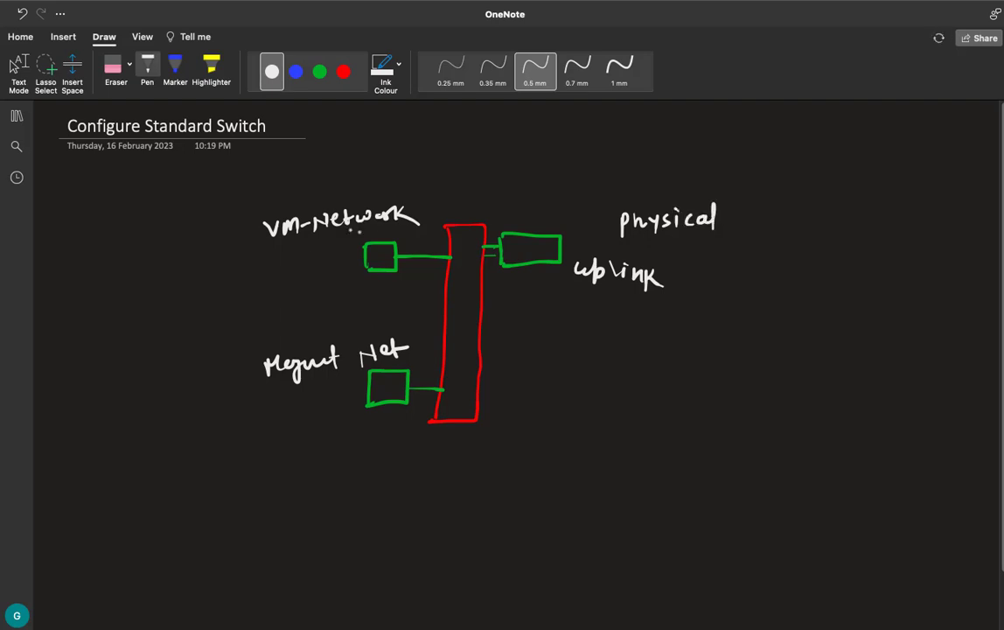
Step: Draw three small blue computers under the VM-Network label and connect each with a line to the upper-left green box
left_click(296, 72)
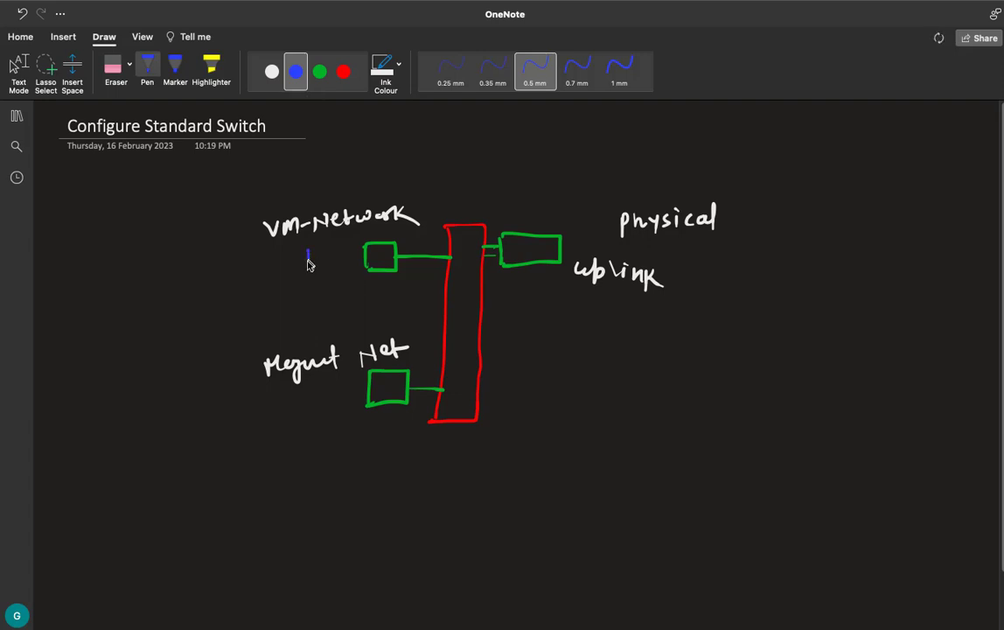
mouse_move(308, 252)
left_mouse_down()
mouse_move(325, 261)
mouse_move(316, 293)
left_mouse_up()
mouse_move(316, 279)
left_mouse_down()
mouse_move(327, 280)
mouse_move(317, 293)
mouse_move(328, 299)
mouse_move(329, 320)
mouse_move(342, 308)
mouse_move(329, 320)
left_mouse_up()
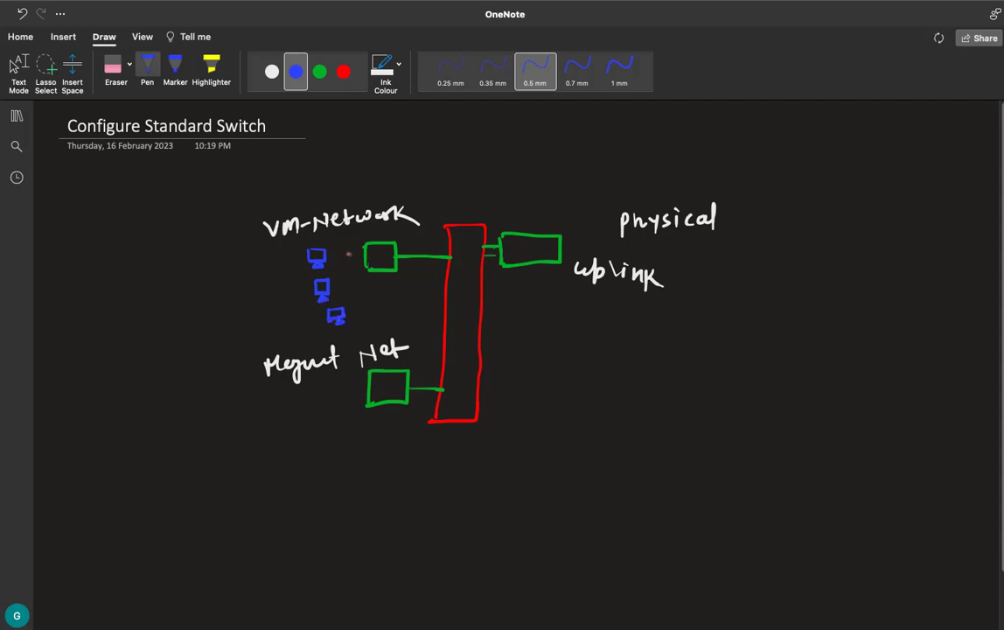
left_click_drag(329, 253, 368, 257)
mouse_move(334, 277)
left_mouse_down()
mouse_move(329, 282)
mouse_move(363, 274)
mouse_move(342, 312)
left_mouse_up()
left_click(14, 67)
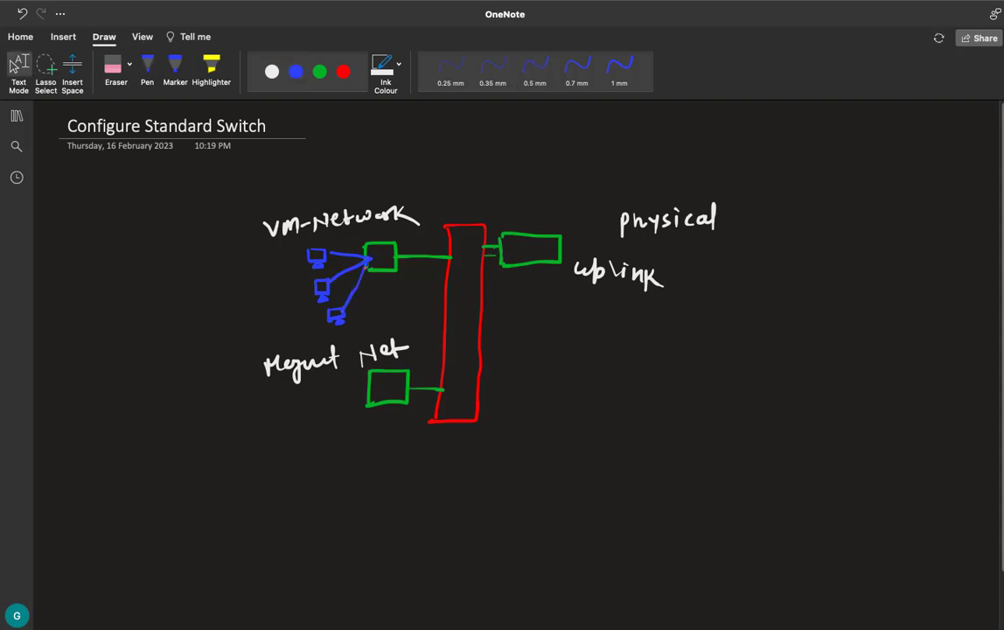
Step: Handwrite "VM-kernel, V.motion, F.T" in blue below the switch diagram and leave drawing mode
left_click(147, 66)
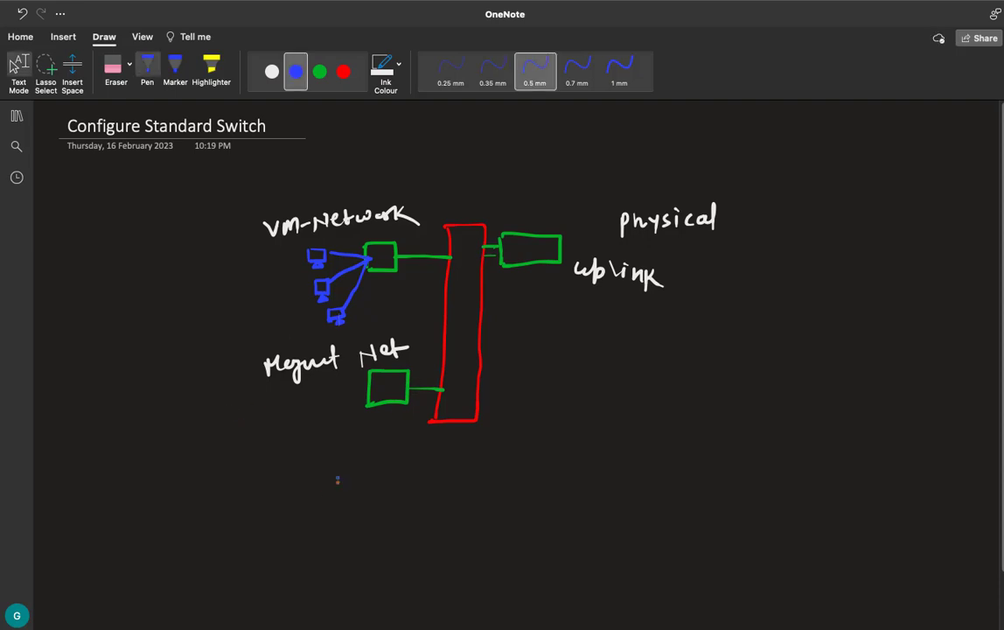
left_click_drag(253, 457, 285, 470)
mouse_move(287, 464)
left_mouse_down()
mouse_move(355, 468)
mouse_move(371, 458)
mouse_move(383, 484)
mouse_move(429, 469)
mouse_move(480, 479)
mouse_move(487, 469)
left_mouse_up()
mouse_move(488, 468)
left_mouse_down()
mouse_move(489, 479)
mouse_move(495, 473)
left_mouse_up()
mouse_move(502, 480)
left_mouse_down()
mouse_move(535, 484)
mouse_move(543, 471)
left_mouse_up()
left_click(547, 483)
mouse_move(536, 477)
left_mouse_down()
mouse_move(564, 471)
mouse_move(557, 484)
left_mouse_up()
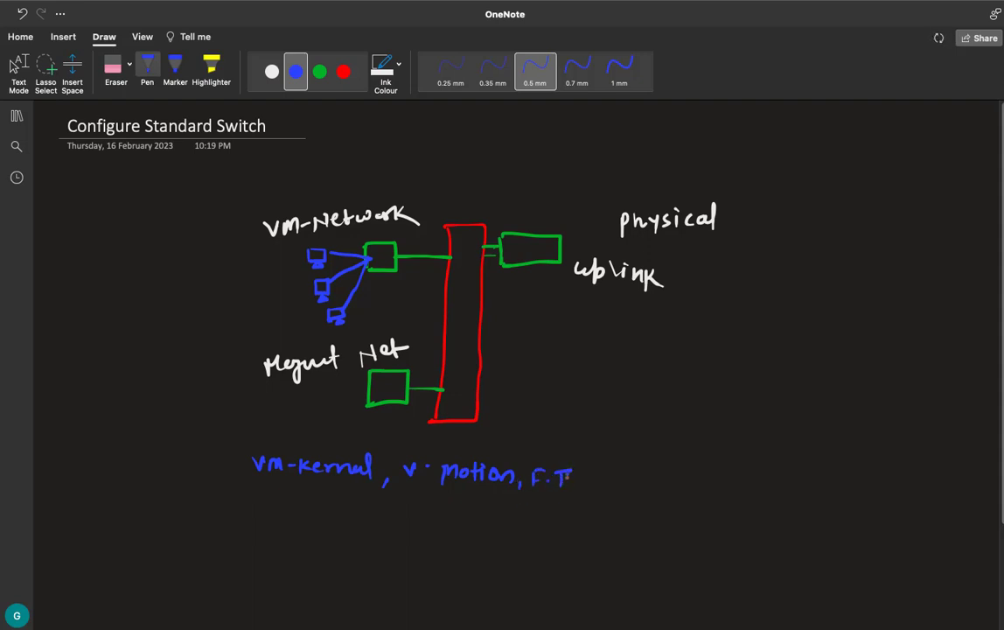
left_click(570, 483)
key("Escape")
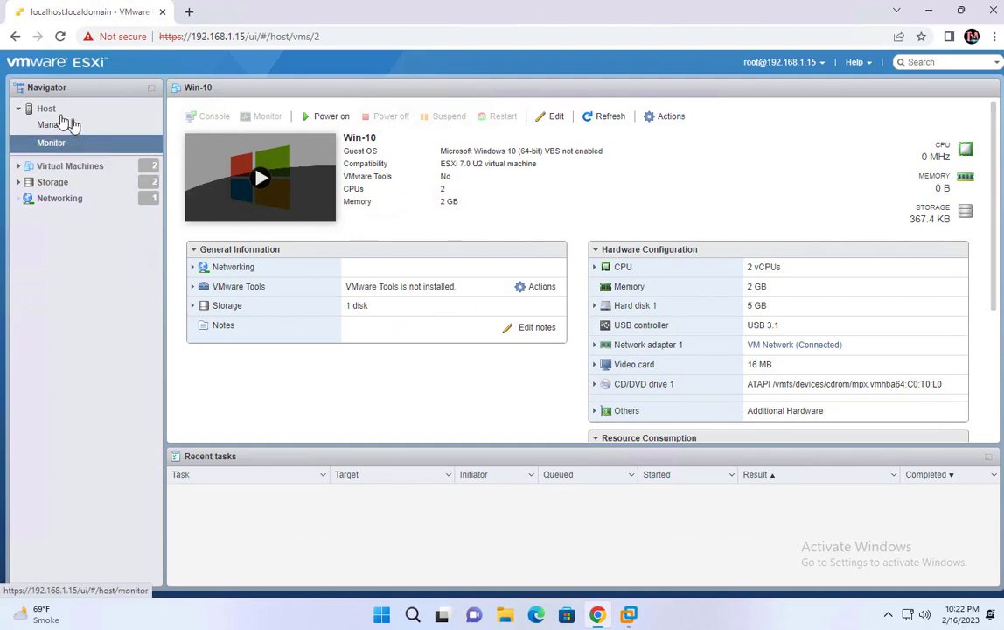
Step: Switch to the ESXi host client and review the host summary's networking and storage details, followed by the virtual machine list
left_click(40, 108)
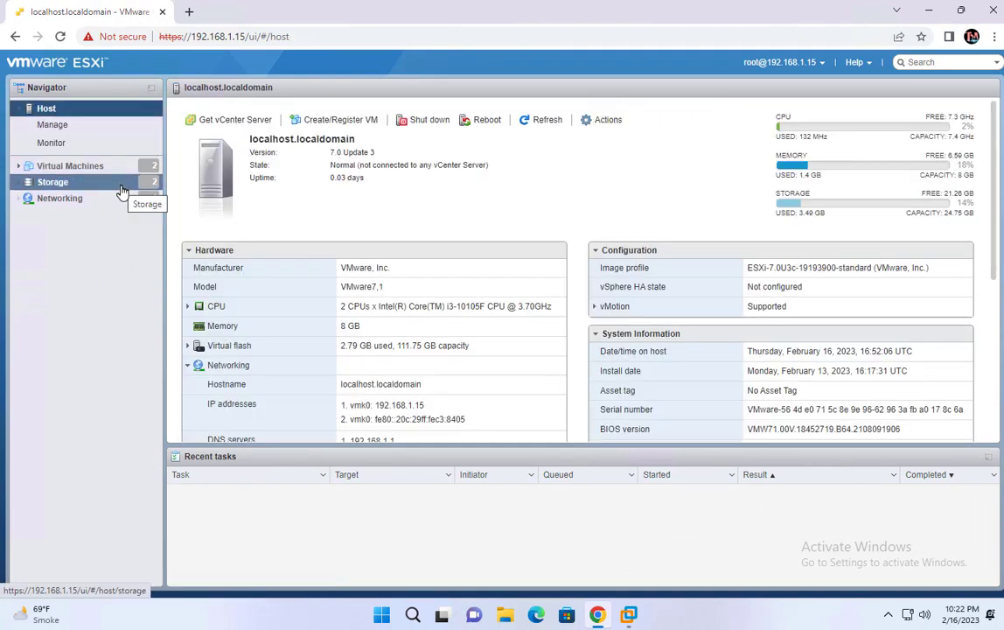
scroll(705, 336, "down", 4)
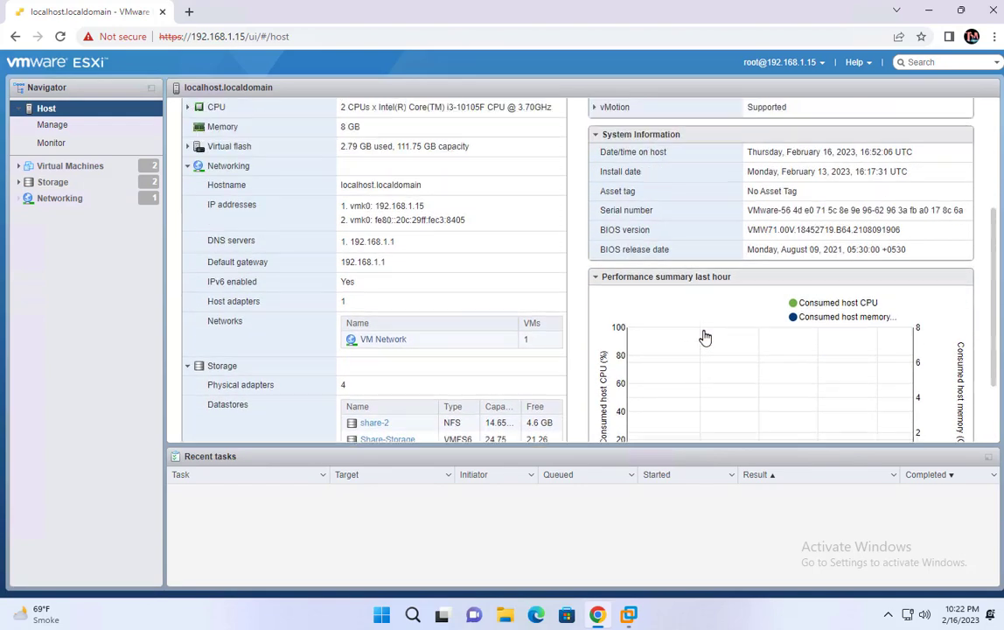
scroll(704, 336, "down", 5)
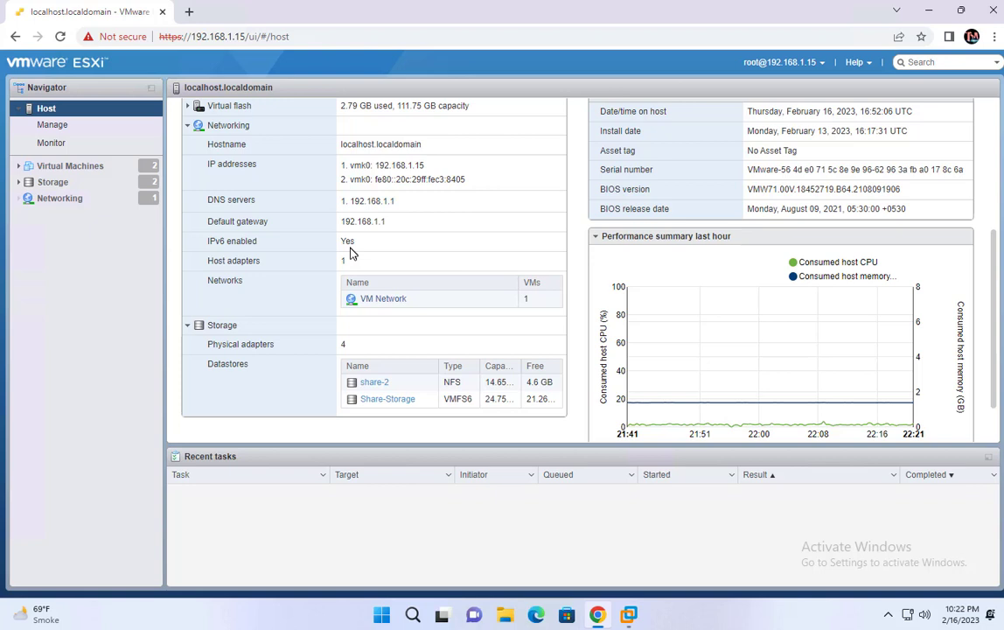
left_click(75, 167)
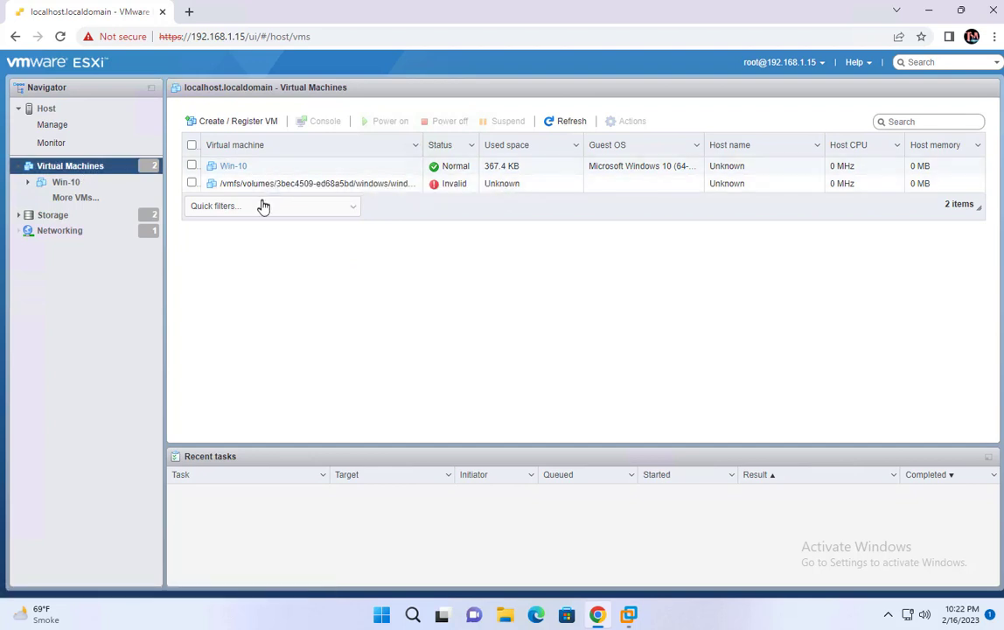
Step: Look through the host's port groups and virtual switches, and open vSwitch0 to examine its details and topology
left_click(59, 232)
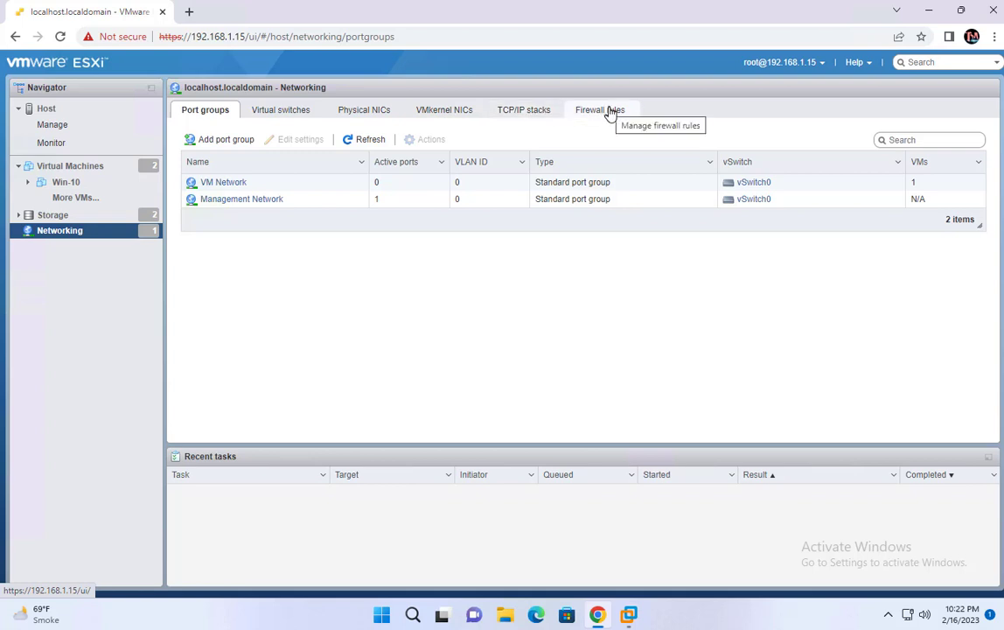
left_click(282, 111)
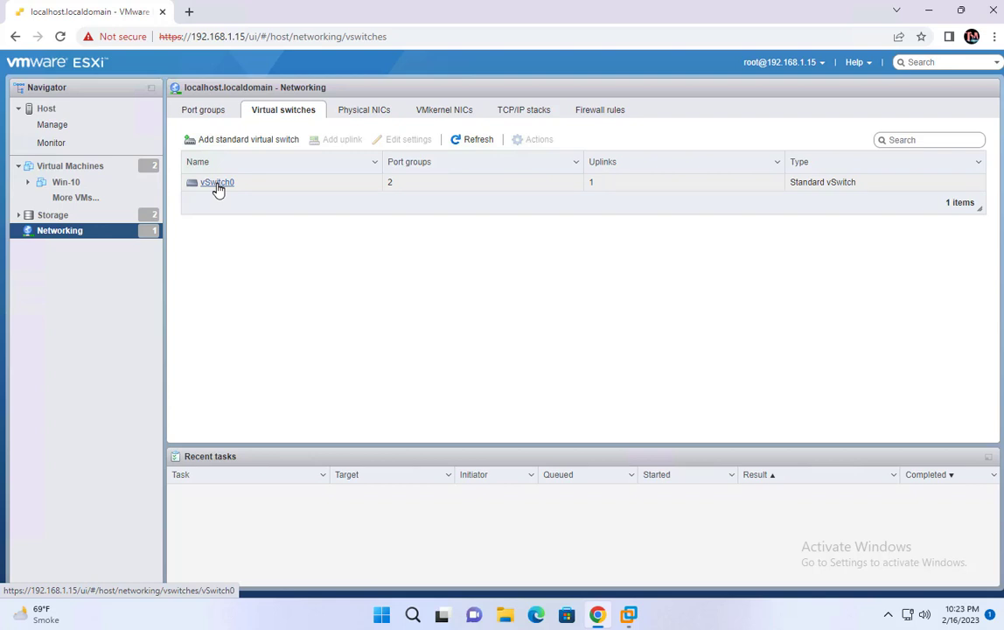
left_click(217, 183)
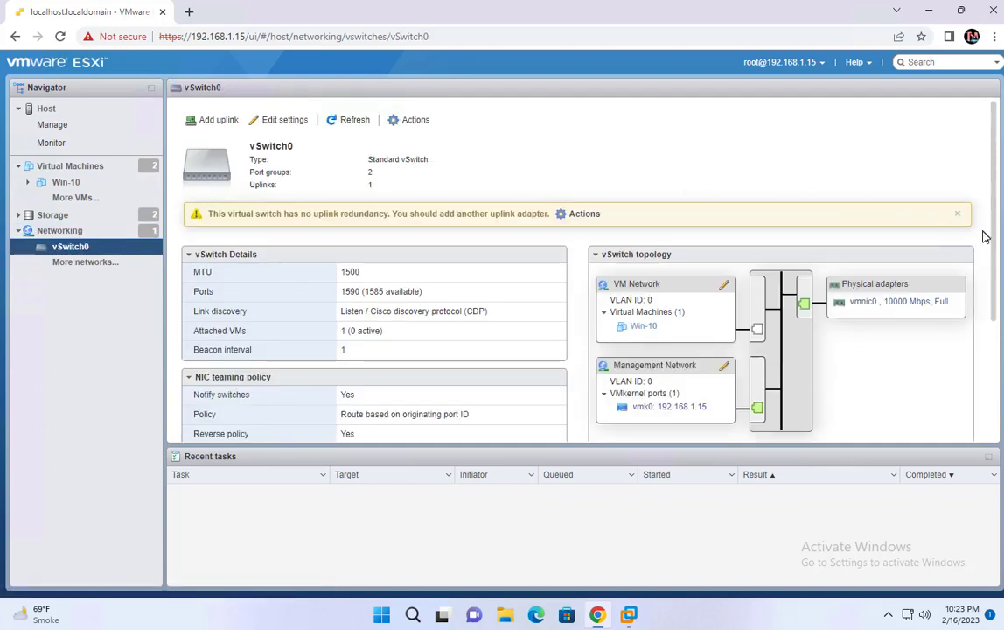
Step: Dismiss the uplink redundancy warning on vSwitch0 and examine its teaming policy, security policy and topology
left_click(956, 214)
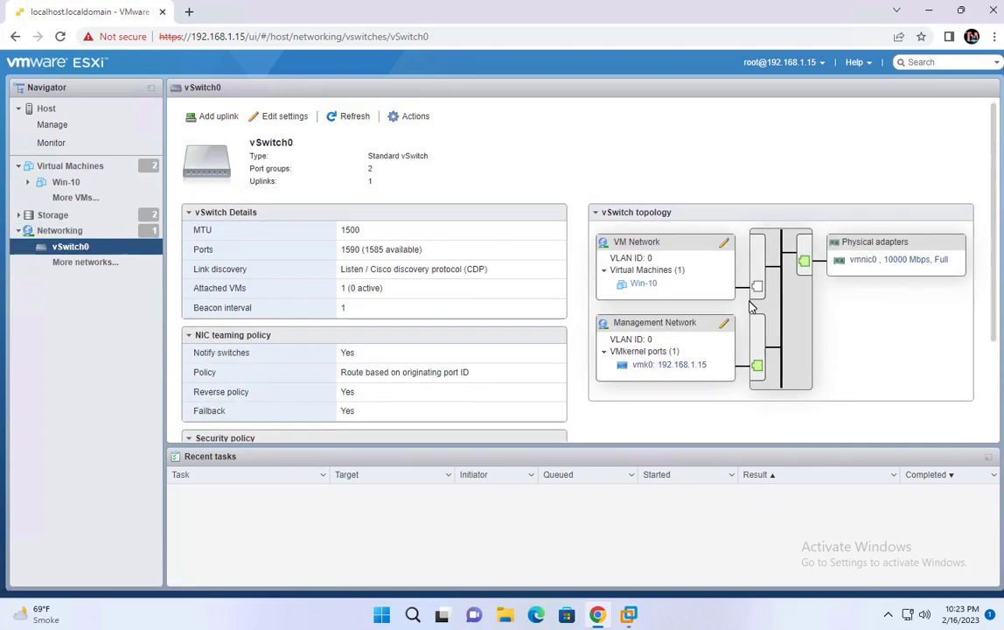
scroll(673, 231, "down", 2)
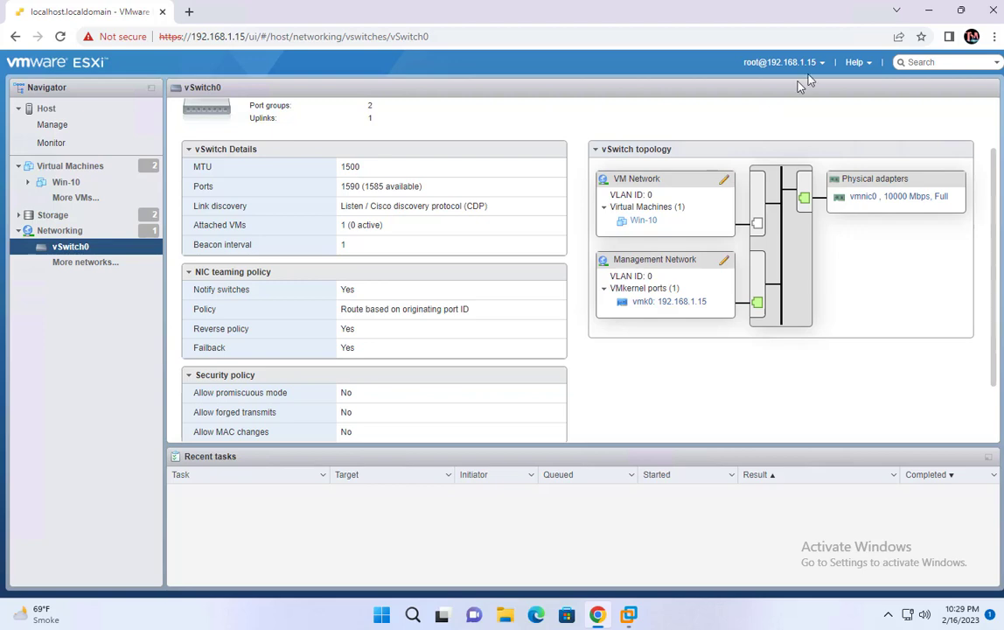
Step: Switch to OneNote and handwrite "Portgroup" in blue beside the VM-Network label, with an arrow pointing to that label
key("ctrl+Right")
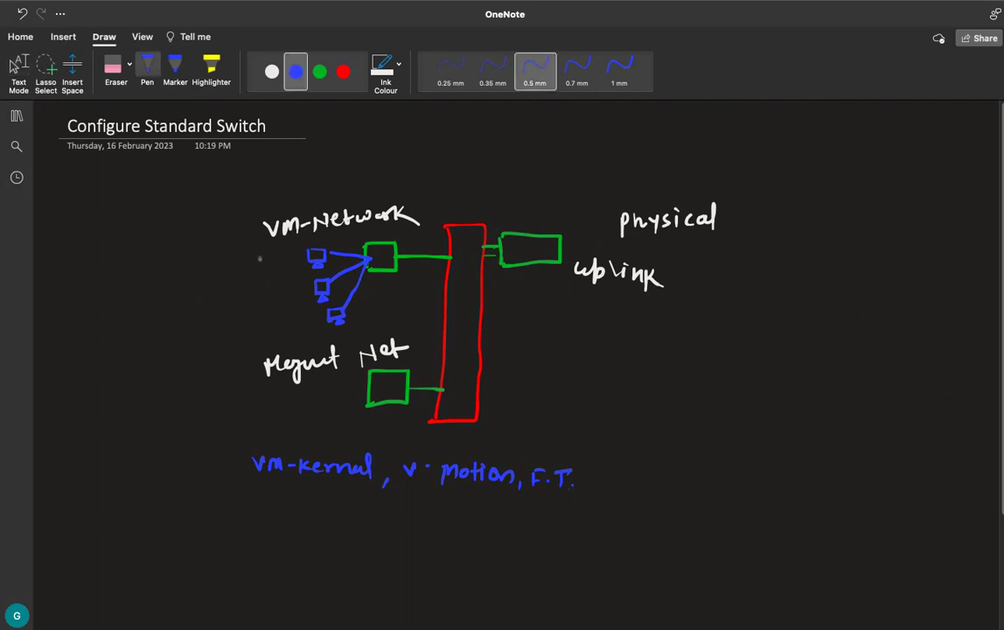
mouse_move(224, 251)
left_mouse_down()
mouse_move(255, 240)
mouse_move(252, 254)
left_mouse_up()
mouse_move(117, 255)
left_mouse_down()
mouse_move(118, 279)
mouse_move(173, 252)
mouse_move(152, 251)
mouse_move(162, 263)
mouse_move(208, 251)
left_mouse_up()
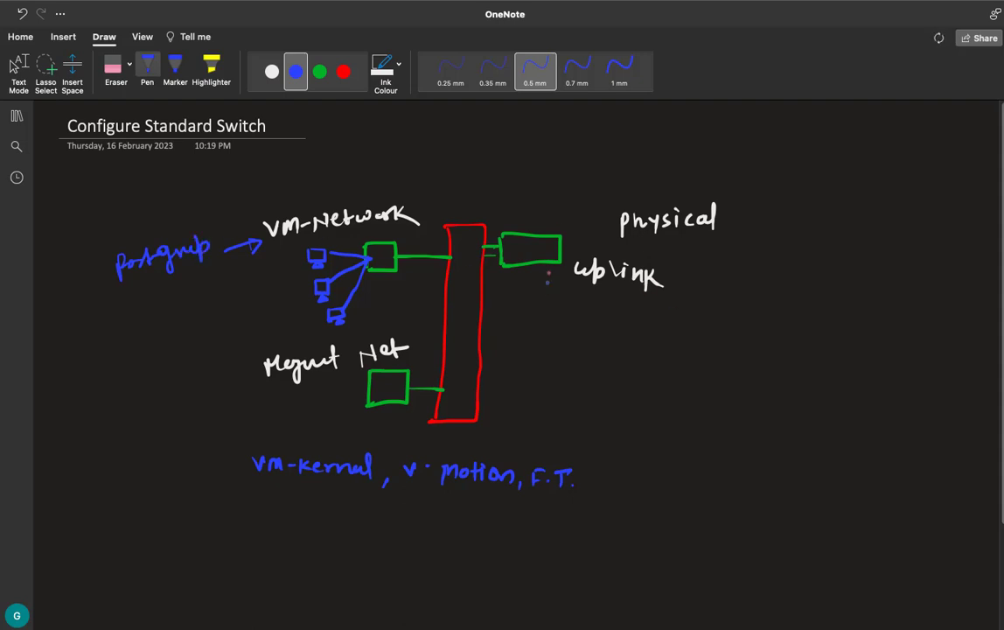
scroll(678, 279, "down", 2)
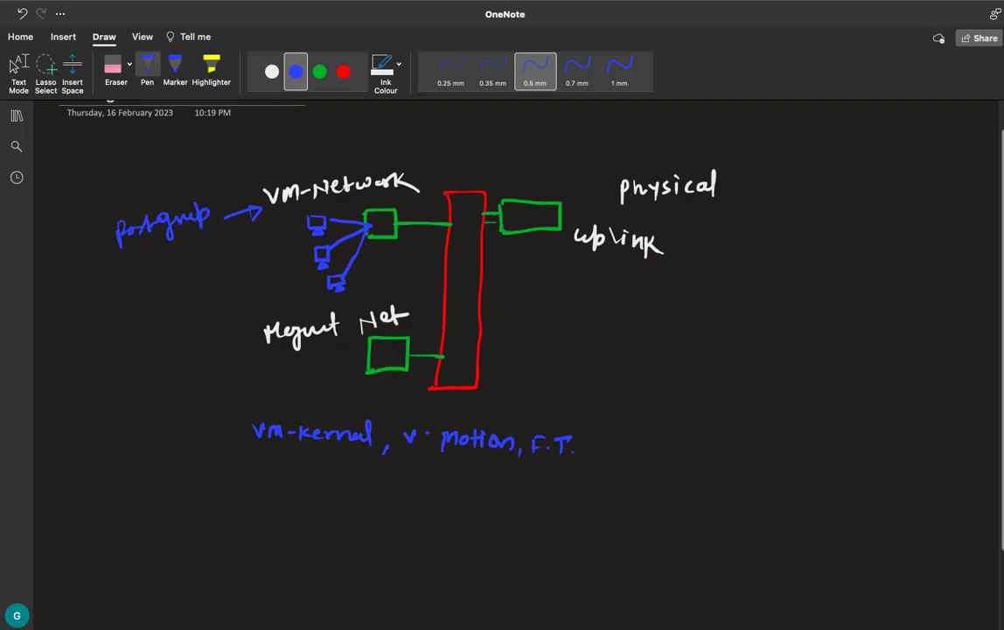
key("Escape")
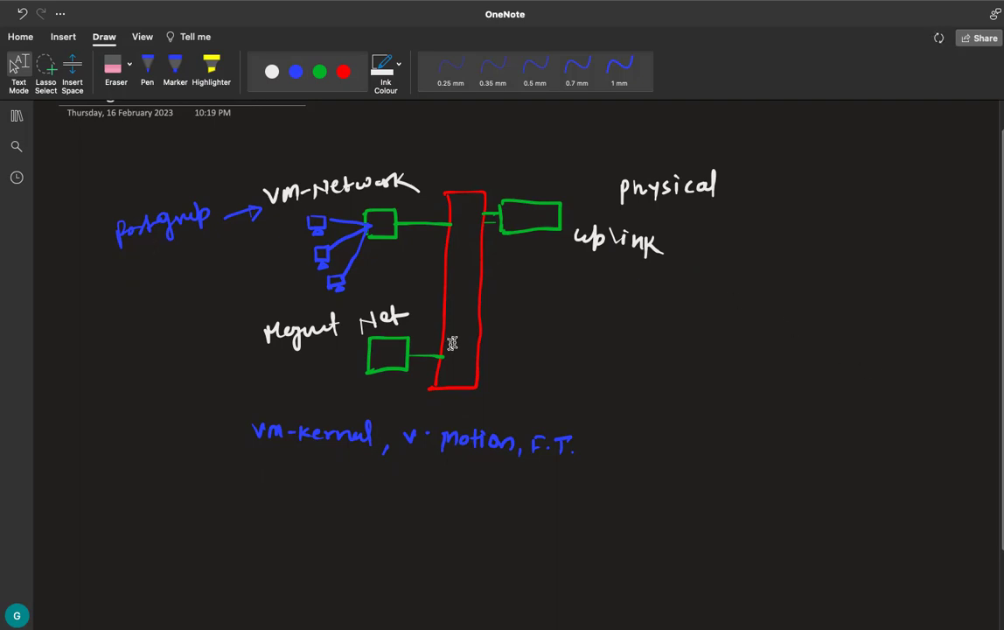
scroll(452, 343, "up", 3)
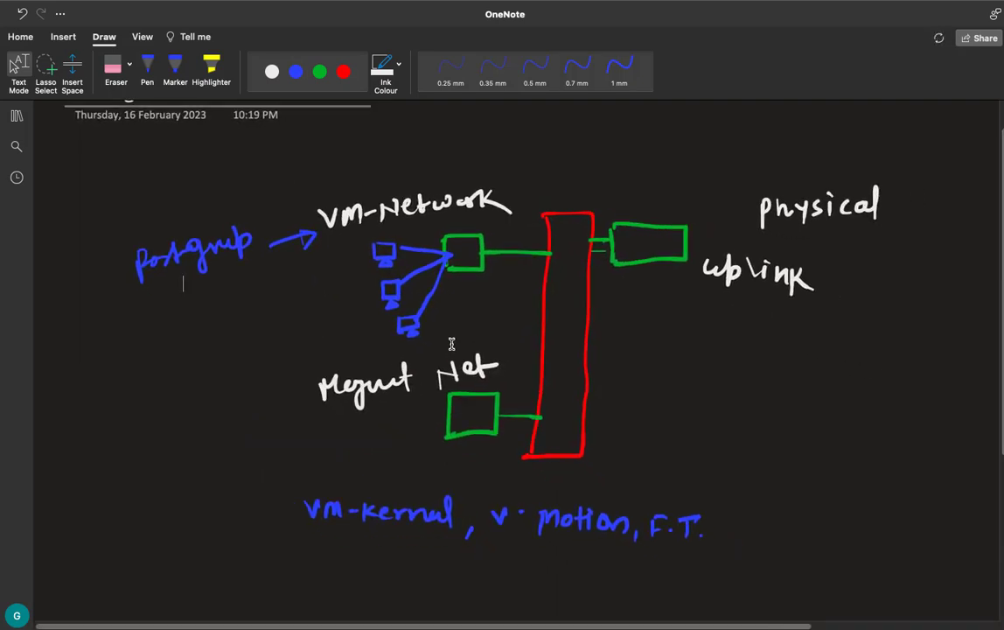
Step: Draw a small green two-row port grid for a physical switch in the empty space below the VM-kernel note
left_click(147, 70)
left_click_drag(1001, 439, 1002, 606)
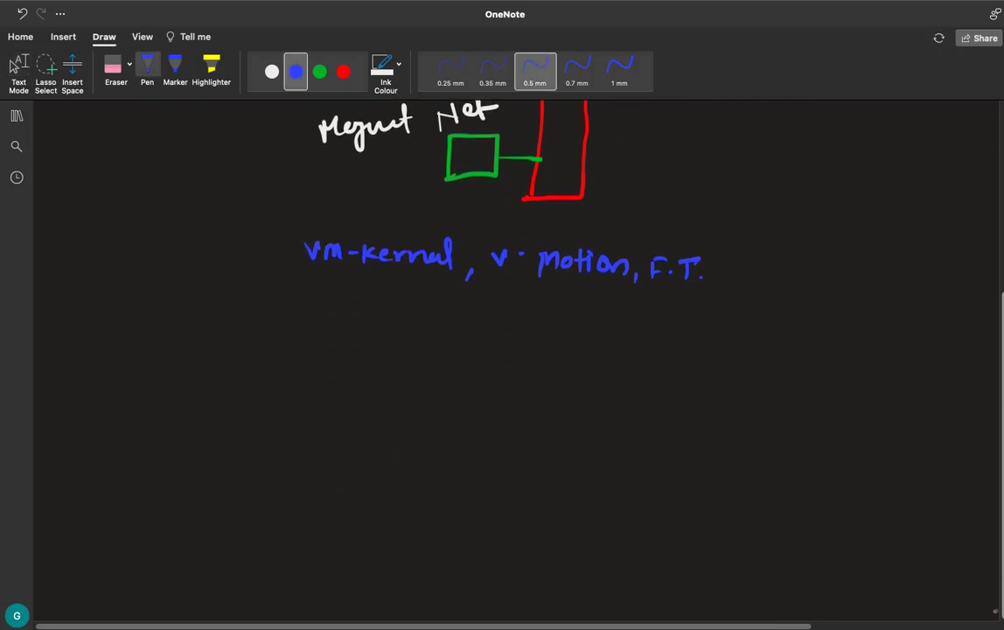
scroll(988, 412, "down", 5)
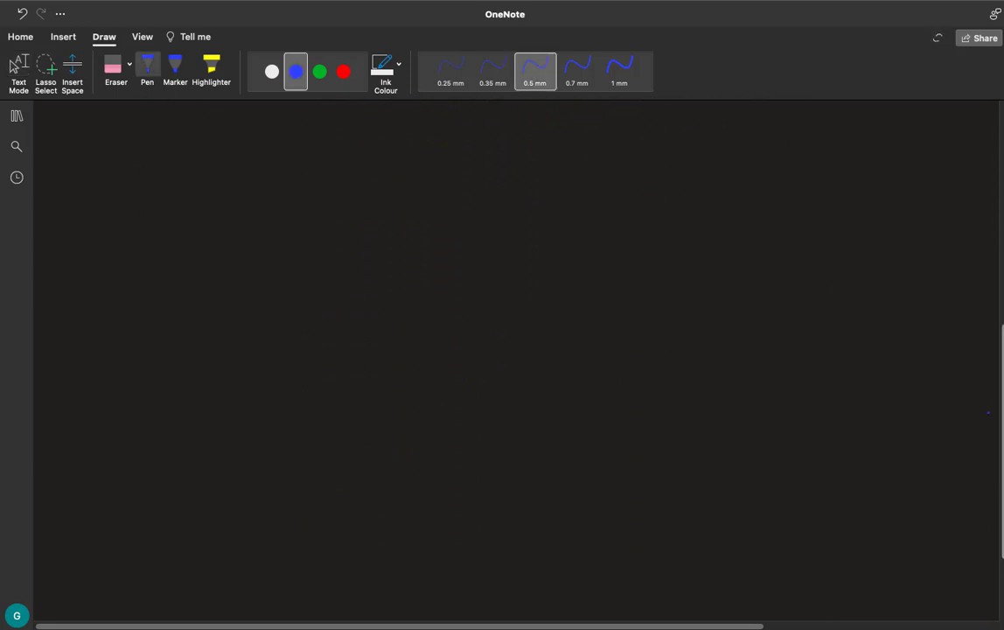
scroll(952, 483, "up", 2)
left_click(320, 72)
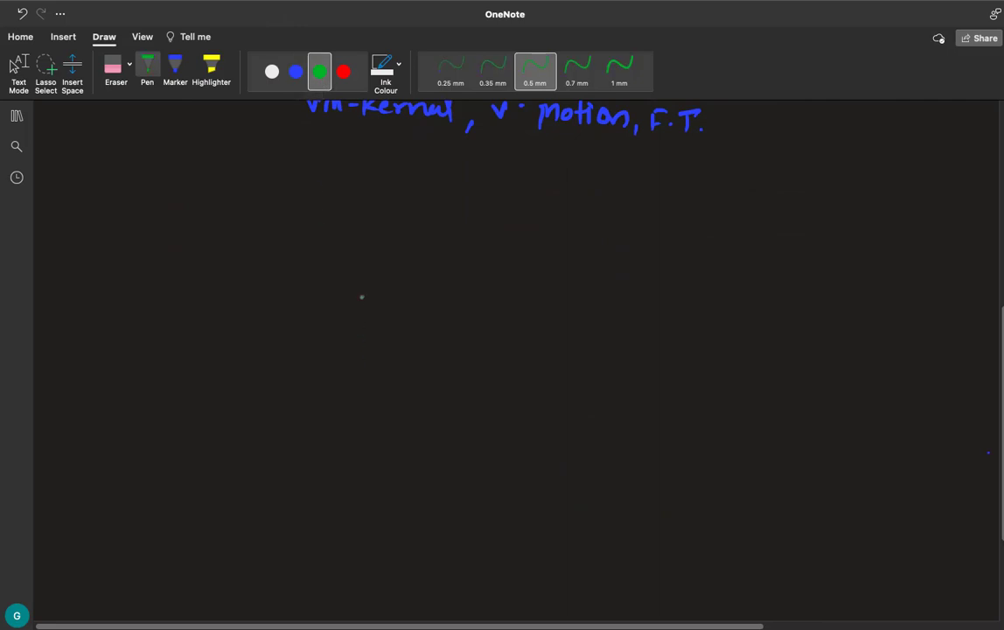
mouse_move(367, 308)
left_mouse_down()
mouse_move(367, 331)
mouse_move(439, 307)
mouse_move(450, 308)
mouse_move(451, 330)
mouse_move(366, 330)
mouse_move(450, 319)
left_mouse_up()
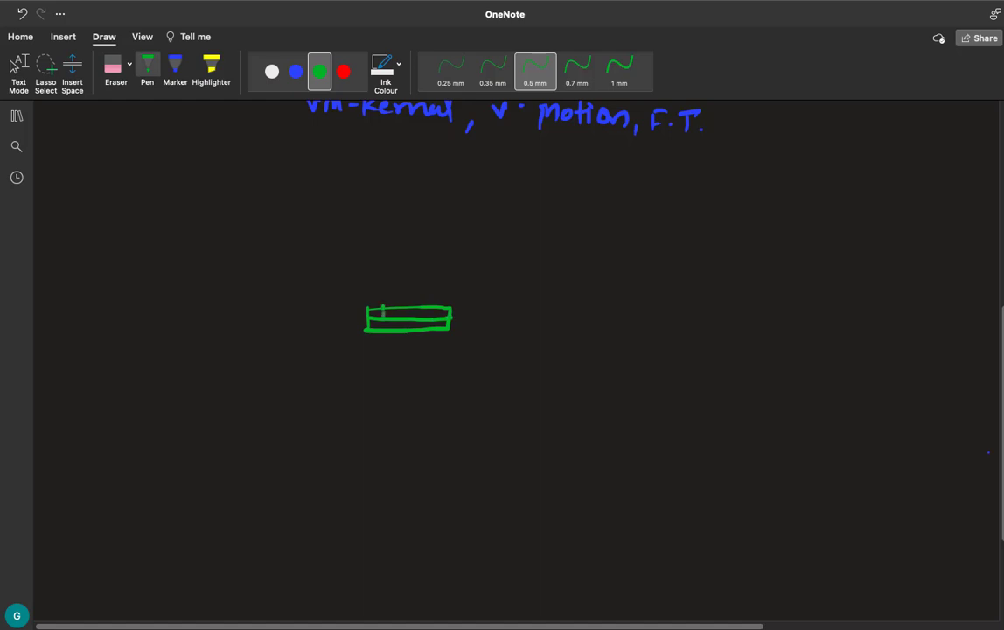
mouse_move(382, 308)
left_mouse_down()
mouse_move(382, 331)
mouse_move(497, 330)
left_mouse_up()
Step: Handwrite "Manageable switch = 24 Ports" in green beside the port grid
mouse_move(510, 320)
left_mouse_down()
mouse_move(503, 325)
mouse_move(519, 333)
mouse_move(558, 328)
mouse_move(551, 350)
mouse_move(583, 329)
left_mouse_up()
left_click_drag(589, 313, 596, 329)
mouse_move(599, 312)
left_mouse_down()
mouse_move(599, 328)
mouse_move(645, 339)
mouse_move(677, 330)
mouse_move(690, 341)
left_mouse_up()
left_click_drag(685, 333, 696, 331)
left_click_drag(707, 328, 723, 340)
key("Escape")
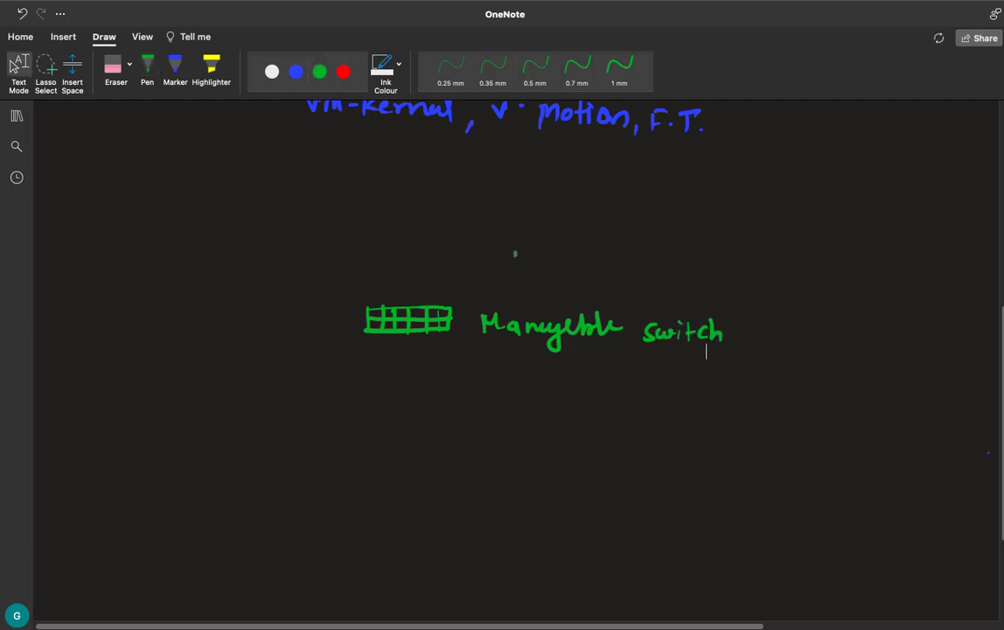
left_click(320, 71)
mouse_move(754, 330)
left_mouse_down()
mouse_move(767, 336)
mouse_move(795, 323)
mouse_move(798, 339)
mouse_move(817, 322)
mouse_move(815, 344)
left_mouse_up()
left_click_drag(832, 326, 830, 345)
mouse_move(831, 324)
left_mouse_down()
mouse_move(834, 336)
mouse_move(867, 329)
left_mouse_up()
mouse_move(873, 321)
left_mouse_down()
mouse_move(871, 344)
mouse_move(884, 343)
left_mouse_up()
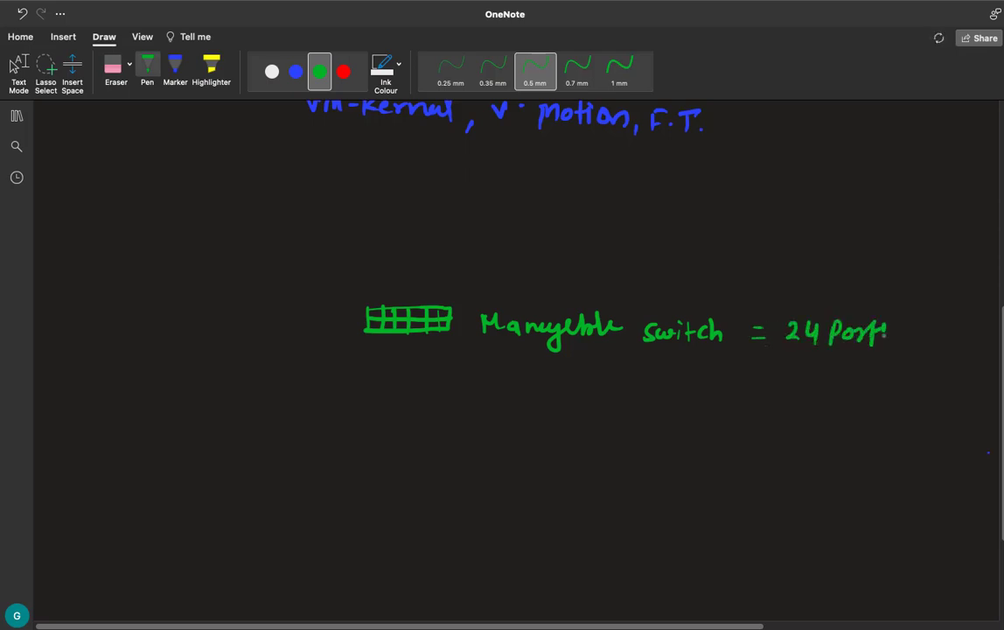
left_click(899, 332)
Step: Handwrite the blue department labels "HR" above the green switch and "IT" below it
left_click(298, 72)
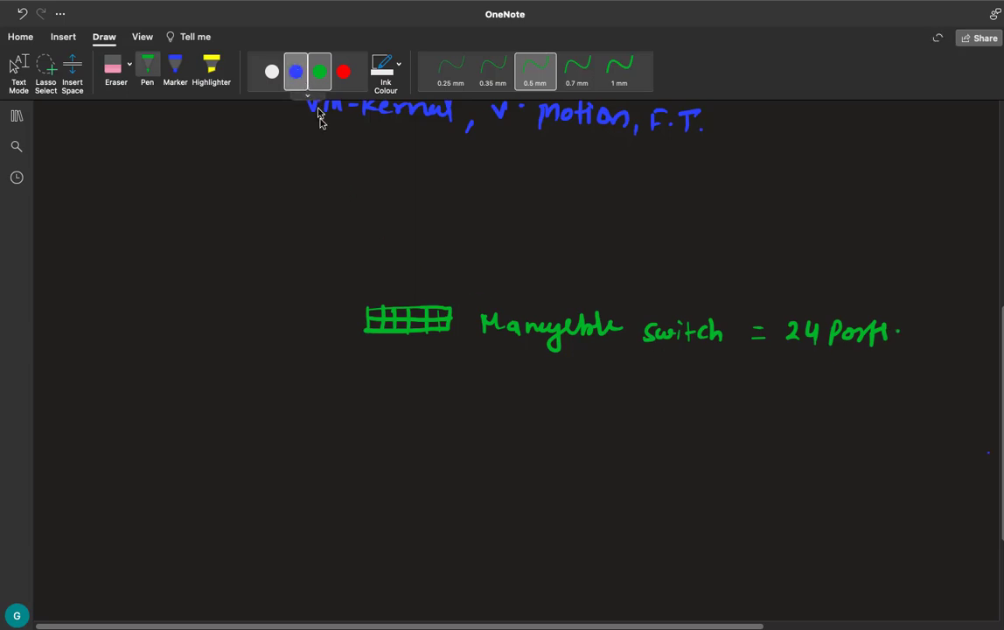
mouse_move(248, 225)
left_mouse_down()
mouse_move(247, 245)
mouse_move(285, 245)
left_mouse_up()
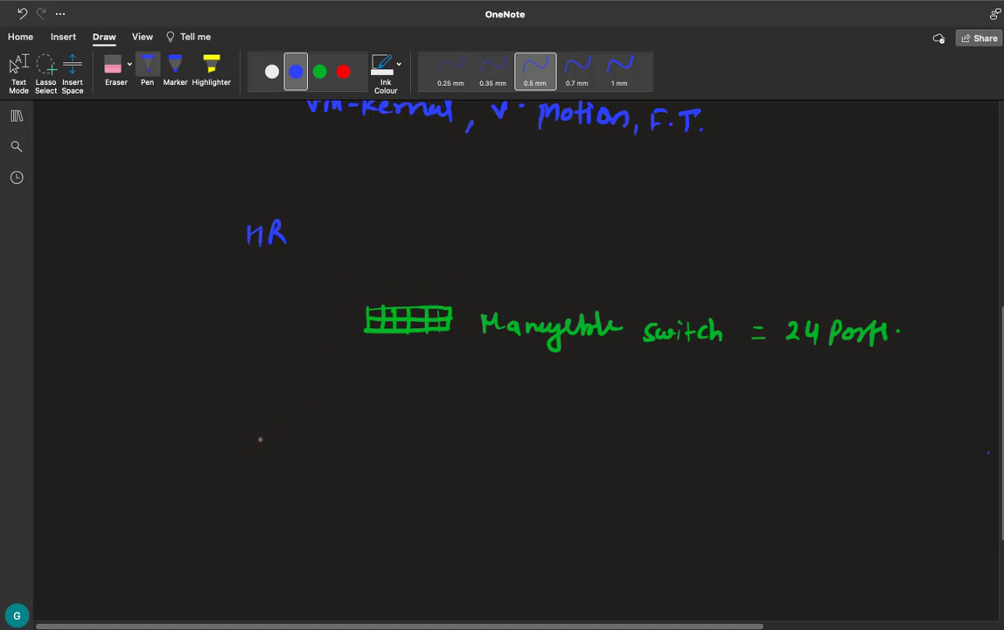
mouse_move(256, 429)
left_mouse_down()
mouse_move(255, 447)
mouse_move(261, 427)
left_mouse_up()
left_click_drag(249, 447, 278, 447)
left_click_drag(268, 429, 289, 431)
Step: Draw a blue two-row grid of cells beside the HR label and mark it "PC"
mouse_move(336, 221)
left_mouse_down()
mouse_move(335, 251)
mouse_move(478, 224)
mouse_move(490, 260)
mouse_move(385, 262)
mouse_move(335, 250)
mouse_move(488, 245)
left_mouse_up()
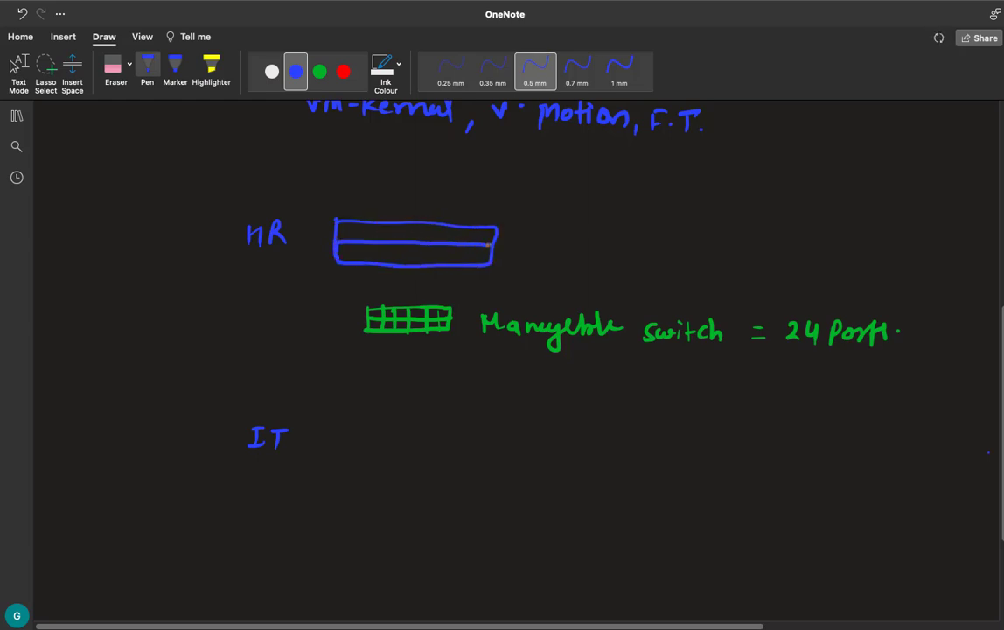
mouse_move(363, 220)
left_mouse_down()
mouse_move(361, 265)
mouse_move(387, 270)
left_mouse_up()
mouse_move(414, 221)
left_mouse_down()
mouse_move(415, 264)
mouse_move(442, 262)
left_mouse_up()
mouse_move(461, 225)
left_mouse_down()
mouse_move(461, 264)
mouse_move(541, 252)
left_mouse_up()
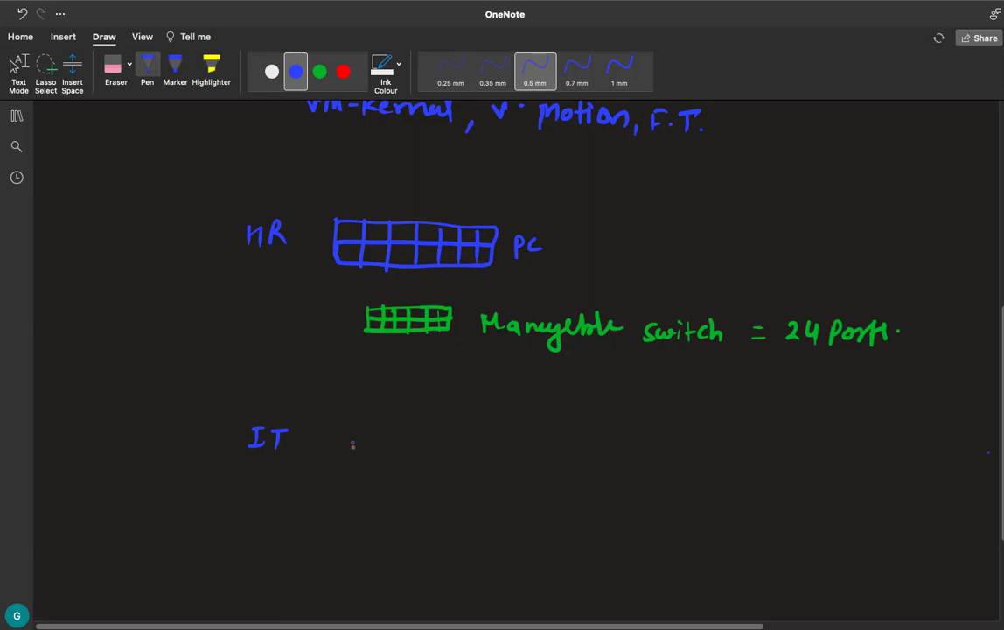
Step: Draw five small blue computers in a row beside the IT label and connect each with a line to the green switch
left_click_drag(344, 417, 363, 418)
mouse_move(404, 448)
left_mouse_down()
mouse_move(427, 424)
mouse_move(422, 453)
mouse_move(498, 437)
mouse_move(479, 457)
mouse_move(549, 429)
mouse_move(534, 455)
left_mouse_up()
mouse_move(385, 336)
left_mouse_down()
mouse_move(354, 419)
mouse_move(405, 424)
left_mouse_up()
left_click_drag(411, 335, 479, 427)
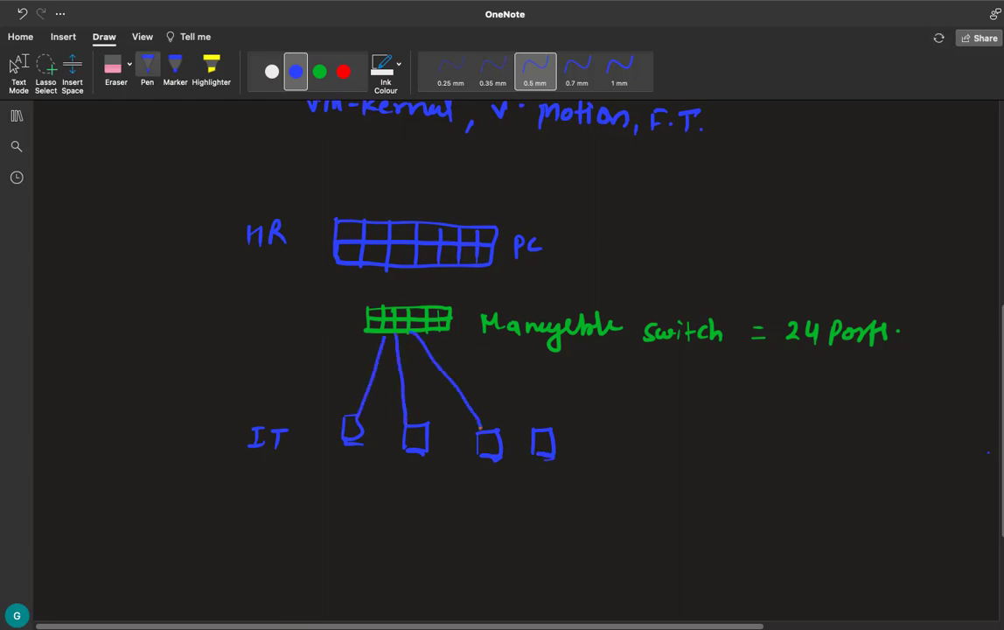
mouse_move(436, 337)
left_mouse_down()
mouse_move(539, 429)
mouse_move(575, 434)
mouse_move(579, 461)
left_mouse_up()
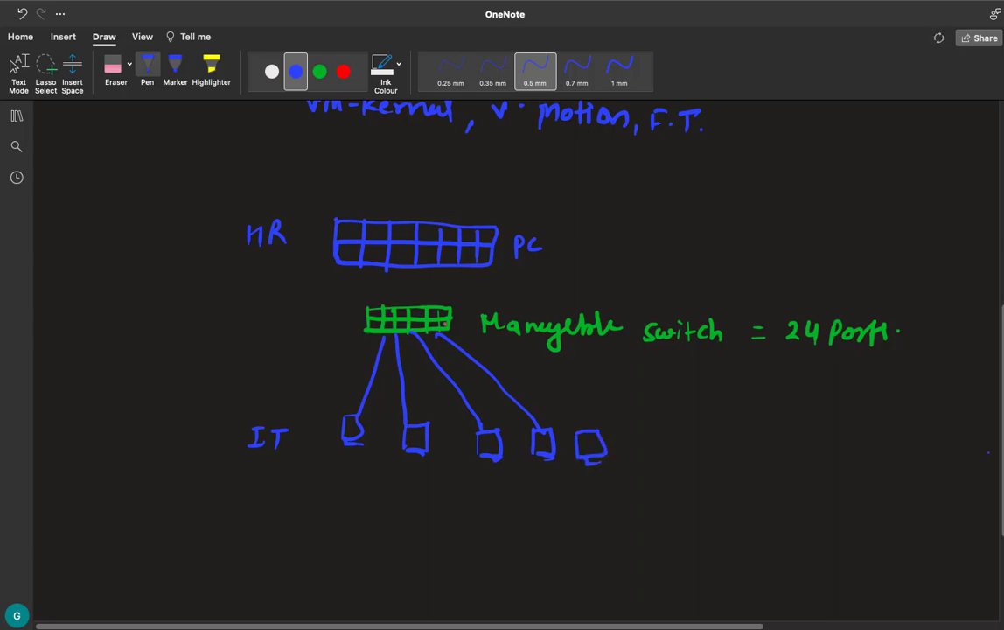
mouse_move(441, 325)
left_mouse_down()
mouse_move(569, 393)
mouse_move(602, 437)
left_mouse_up()
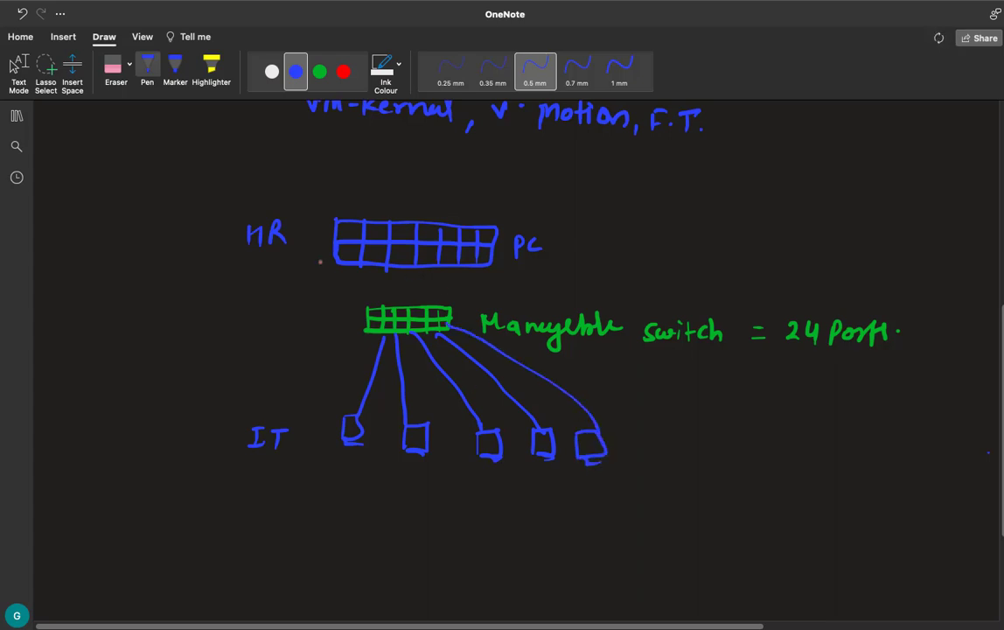
Step: Draw a blue double-headed arrow between HR and IT and cross it out in red
mouse_move(312, 261)
left_mouse_down()
mouse_move(289, 349)
mouse_move(298, 400)
mouse_move(310, 393)
left_mouse_up()
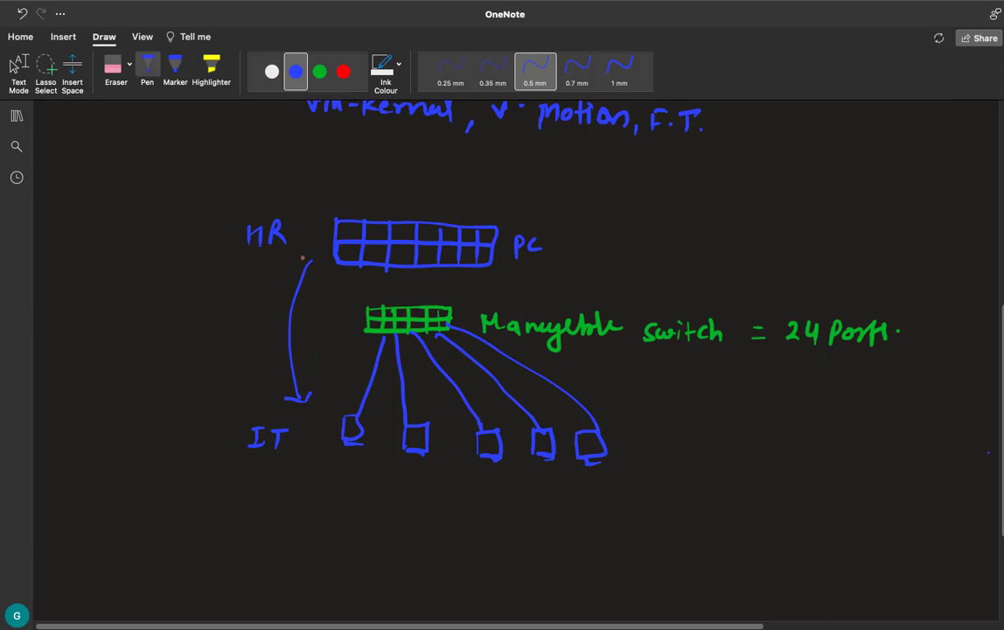
left_click_drag(301, 262, 317, 273)
left_click(343, 71)
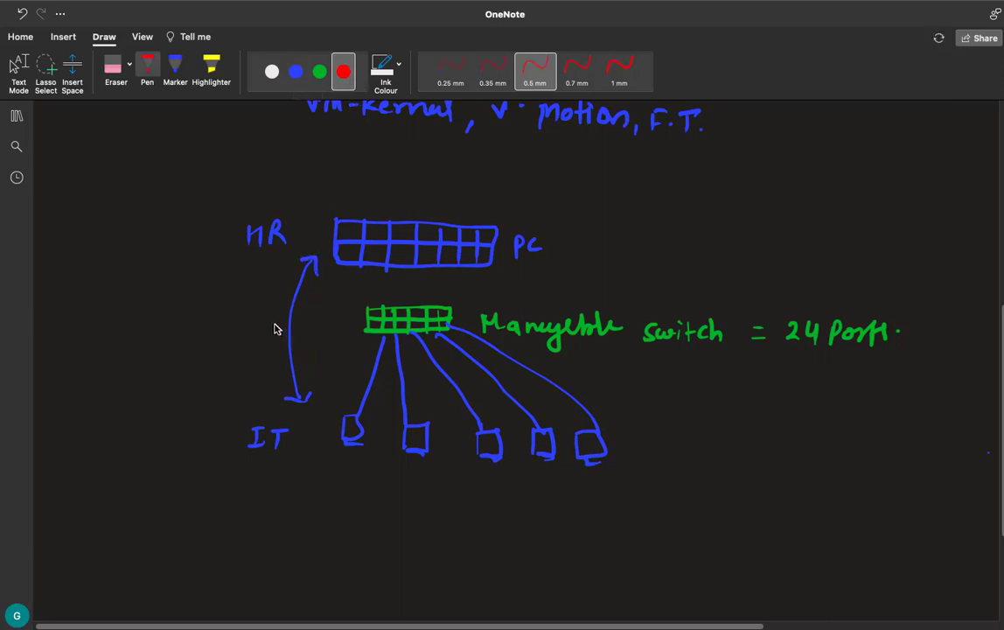
mouse_move(273, 325)
left_mouse_down()
mouse_move(310, 327)
mouse_move(293, 330)
left_mouse_up()
Step: Handwrite "VLAN-1" beside the HR grid and "V-LAN.2" beside the IT computers in red, and leave drawing mode
mouse_move(569, 230)
left_mouse_down()
mouse_move(581, 251)
mouse_move(600, 251)
mouse_move(558, 233)
left_mouse_up()
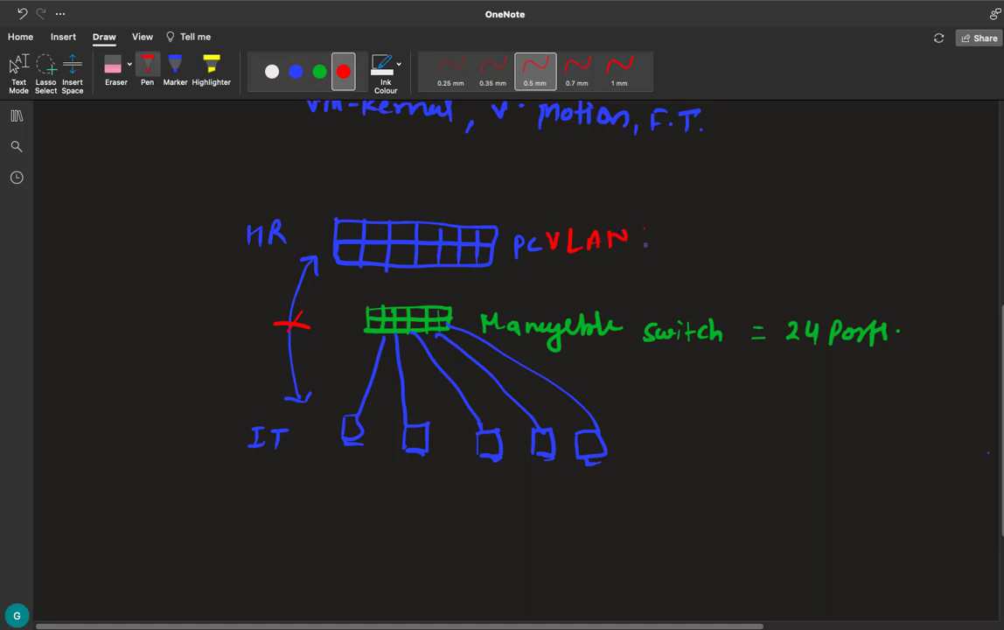
left_click_drag(645, 228, 646, 246)
mouse_move(626, 423)
left_mouse_down()
mouse_move(690, 437)
mouse_move(713, 422)
mouse_move(759, 437)
left_mouse_up()
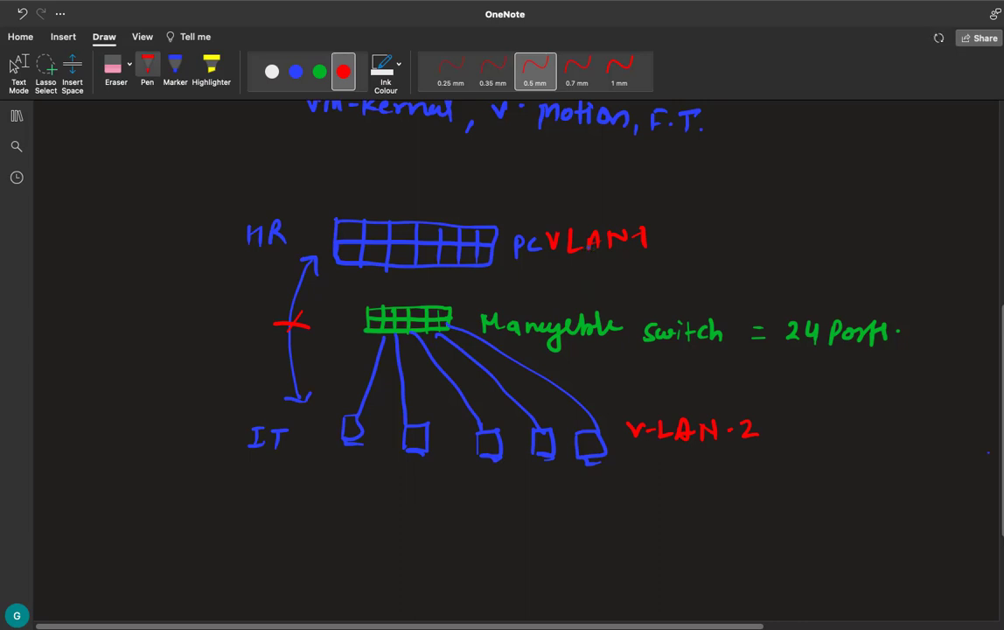
key("Escape")
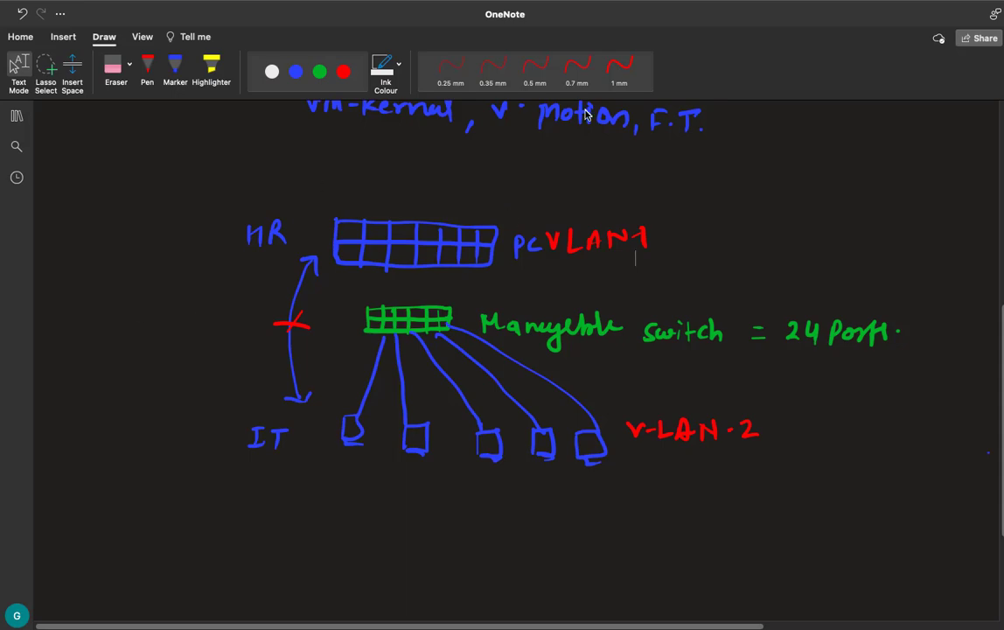
Step: Switch to the ESXi host client and add a port group named HR with VLAN ID 4 on vSwitch0
key("ctrl+Left")
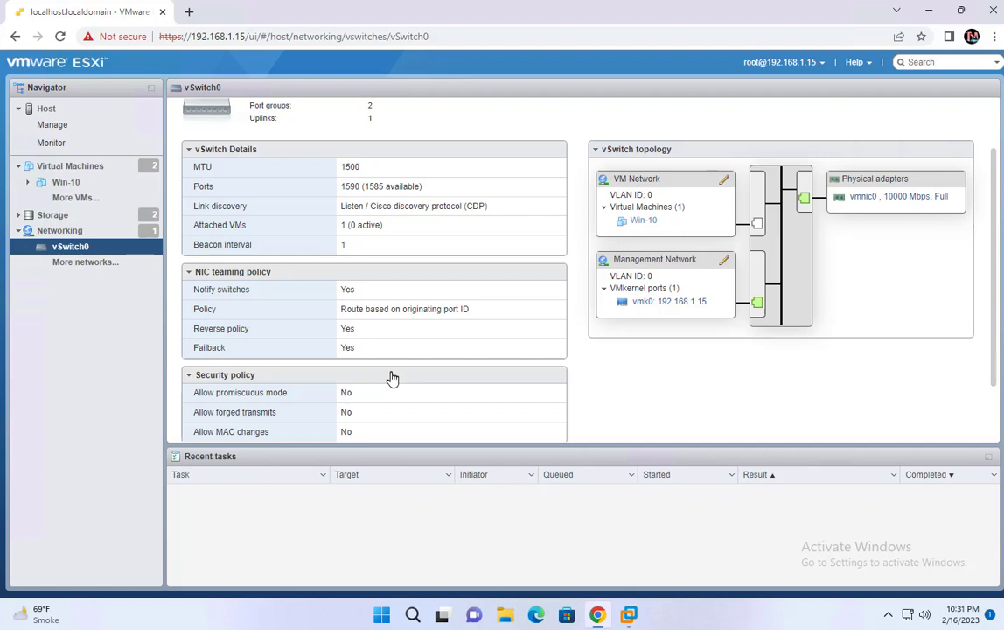
left_click(63, 232)
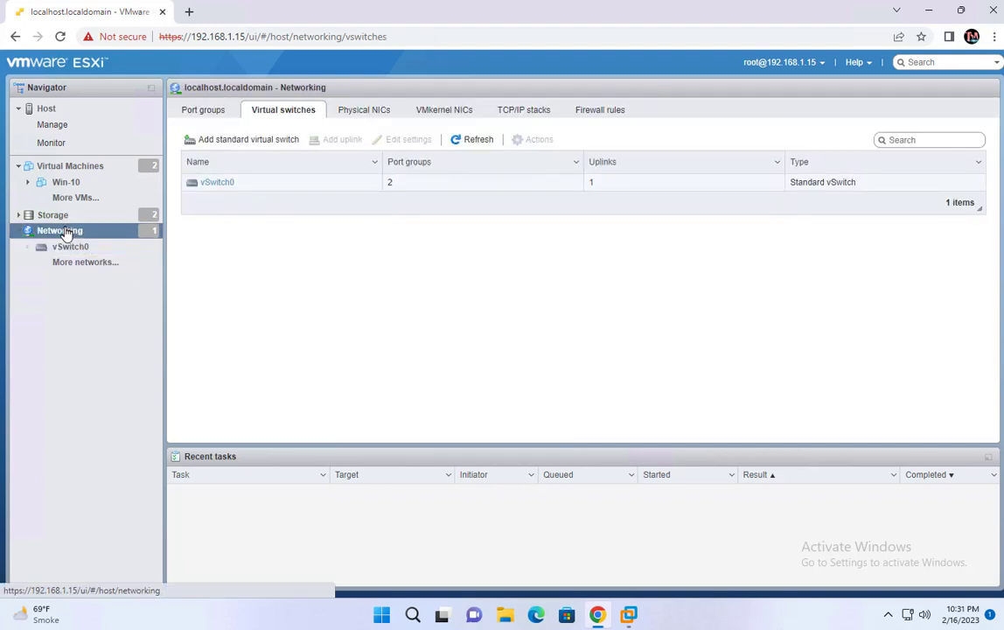
left_click(202, 110)
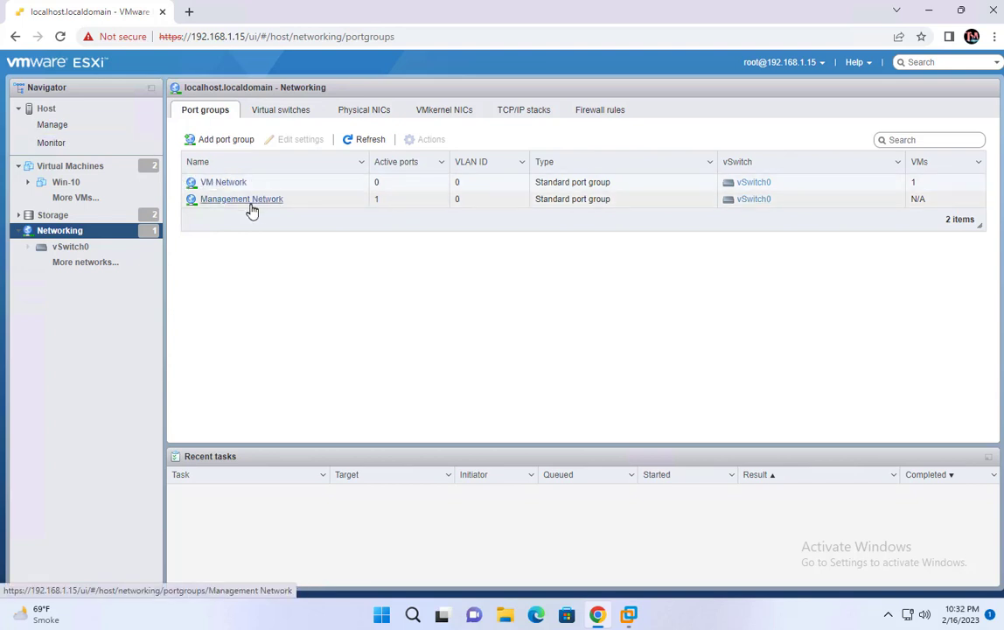
left_click(217, 144)
left_click(511, 272)
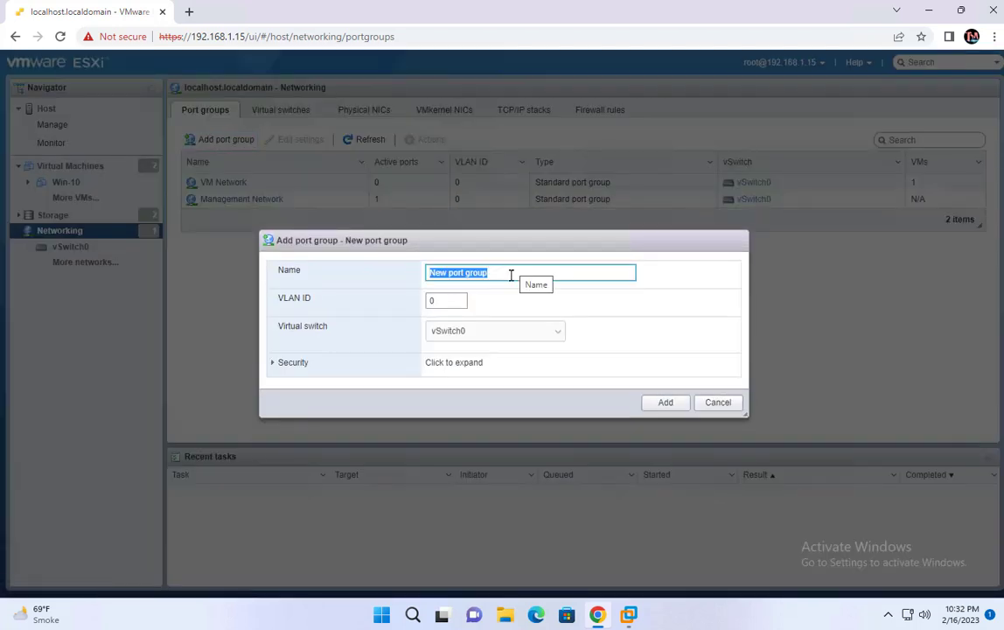
type("HR")
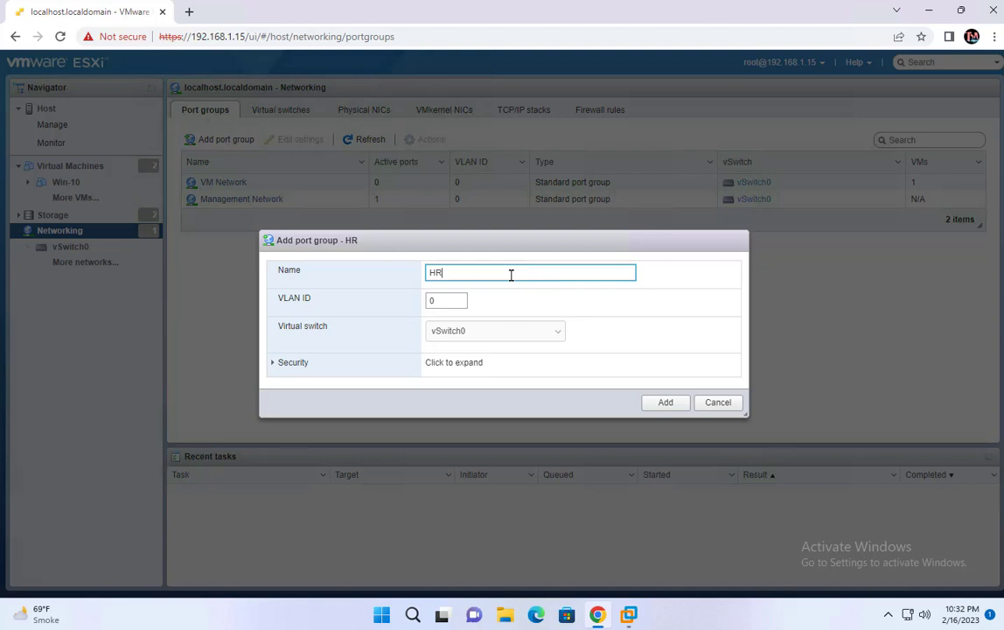
left_click(438, 299)
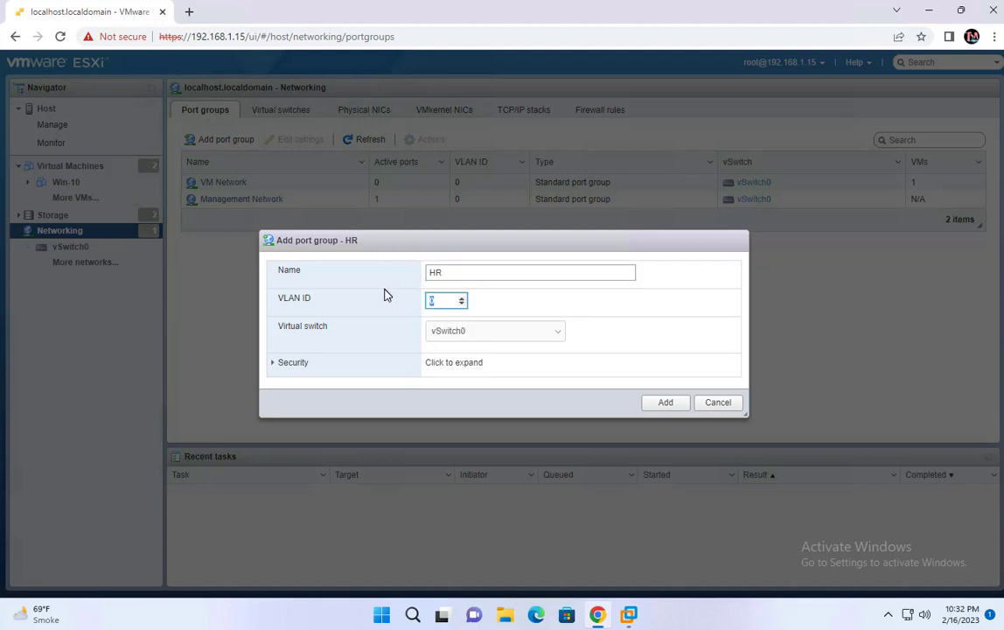
type("4")
left_click(666, 404)
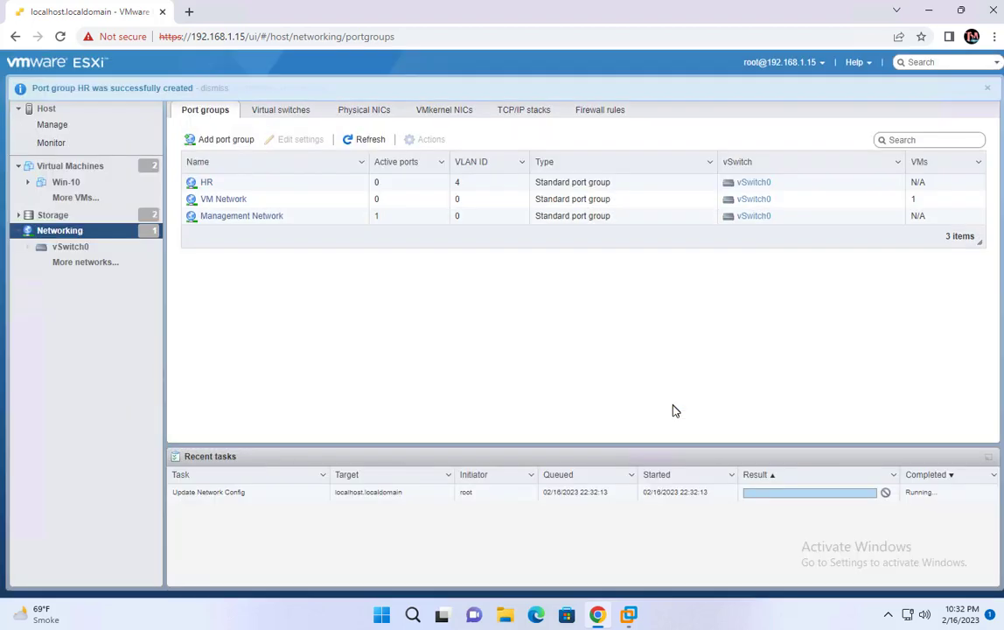
Step: Start a new port group on vSwitch0 with the name IT and VLAN ID 5
left_click(223, 140)
left_click(505, 276)
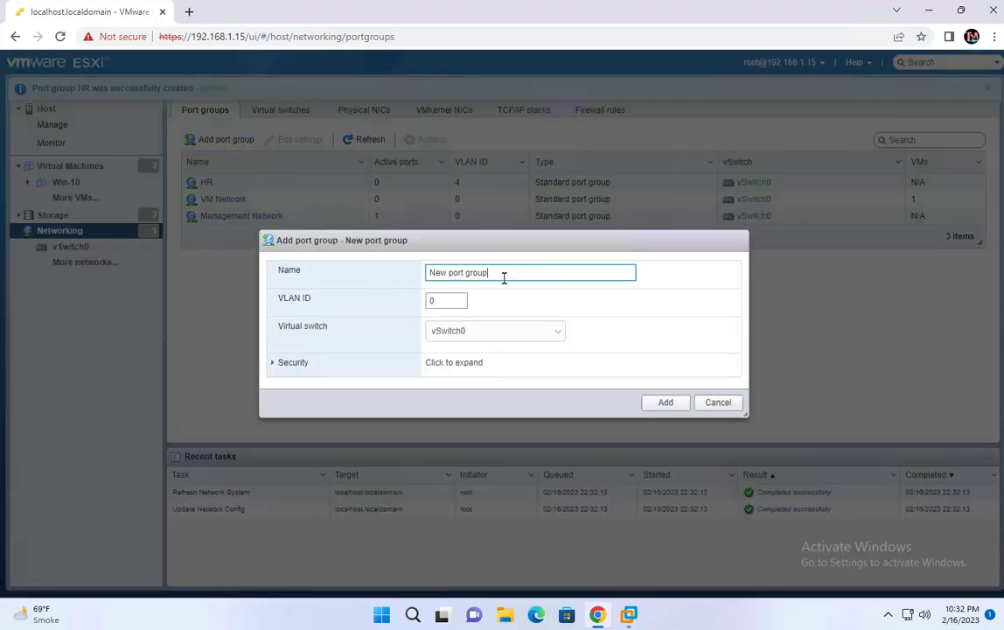
key("ctrl+a")
type("IT")
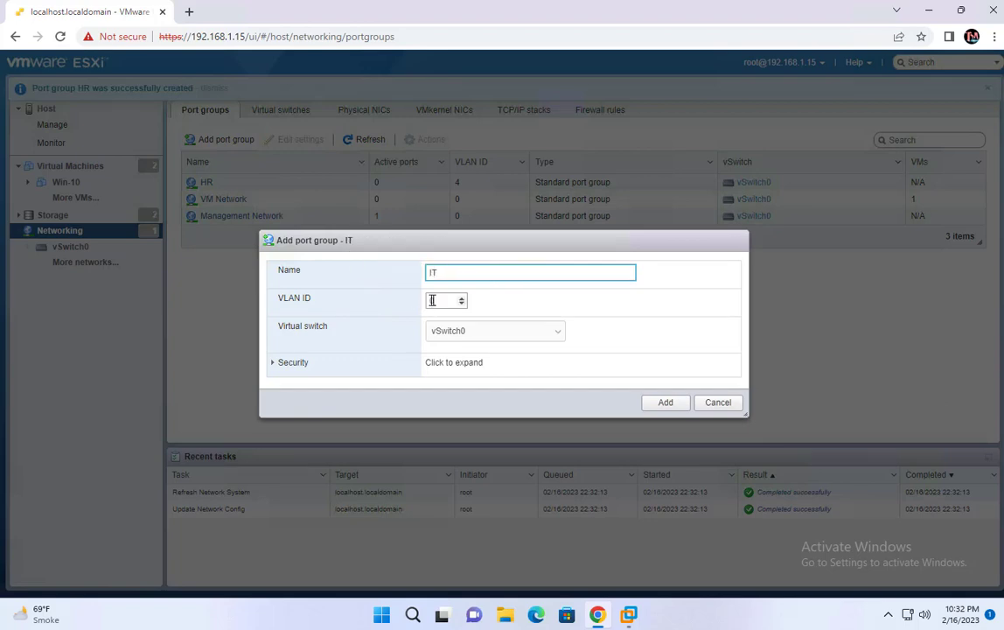
left_click_drag(452, 298, 414, 287)
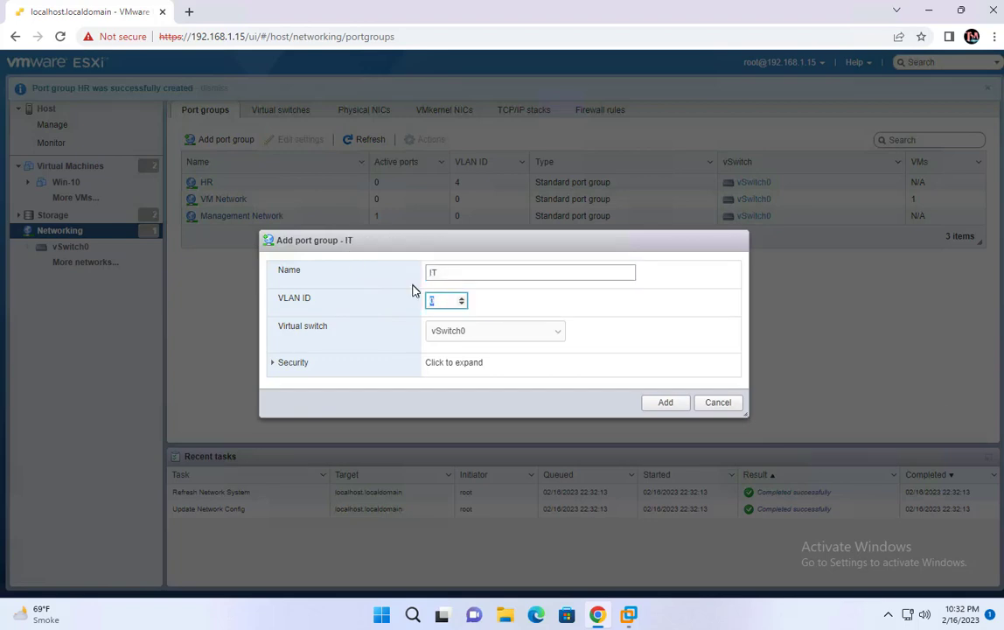
type("5")
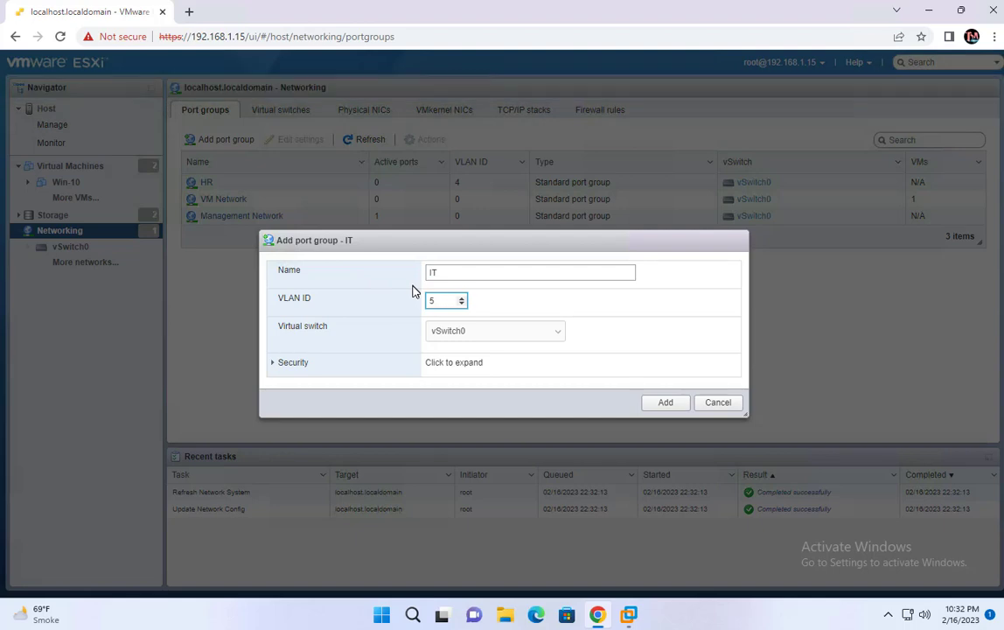
Step: Run Google's internet speed test in a new browser tab, and close the tab
left_click(189, 11)
type("SPE")
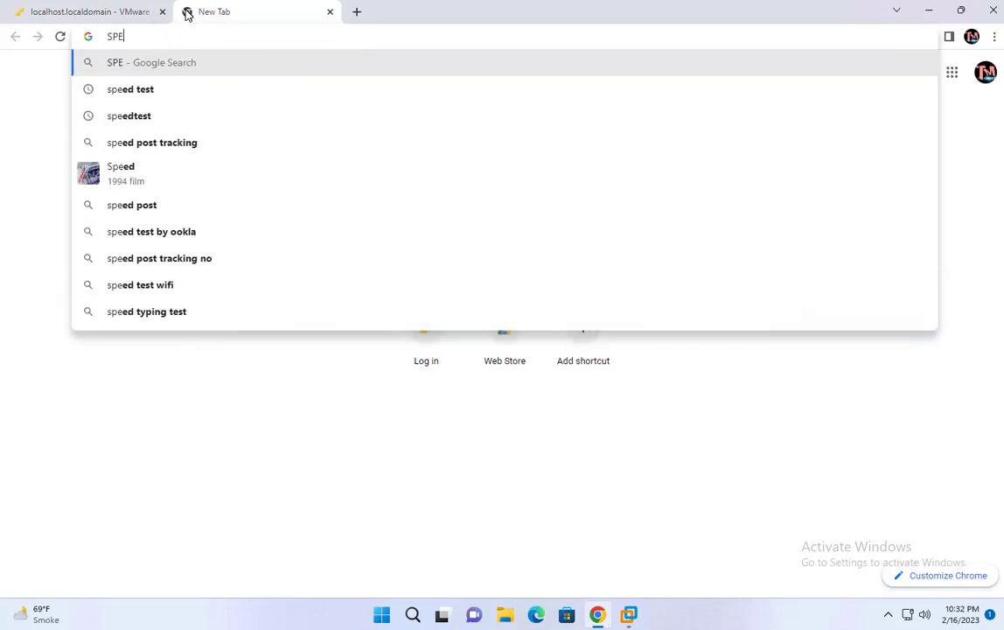
key("Down")
key("Return")
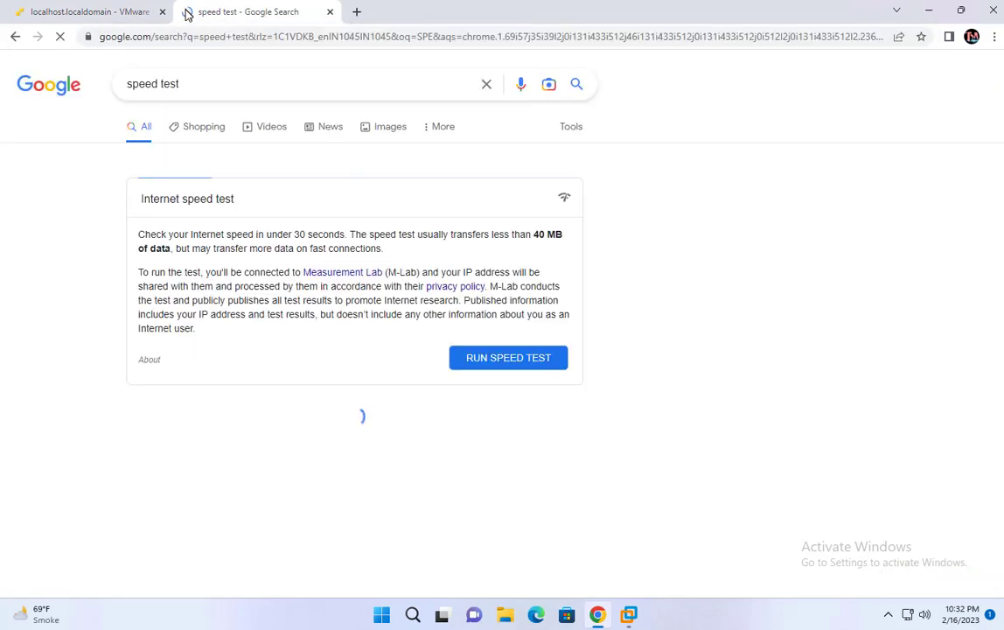
left_click(490, 362)
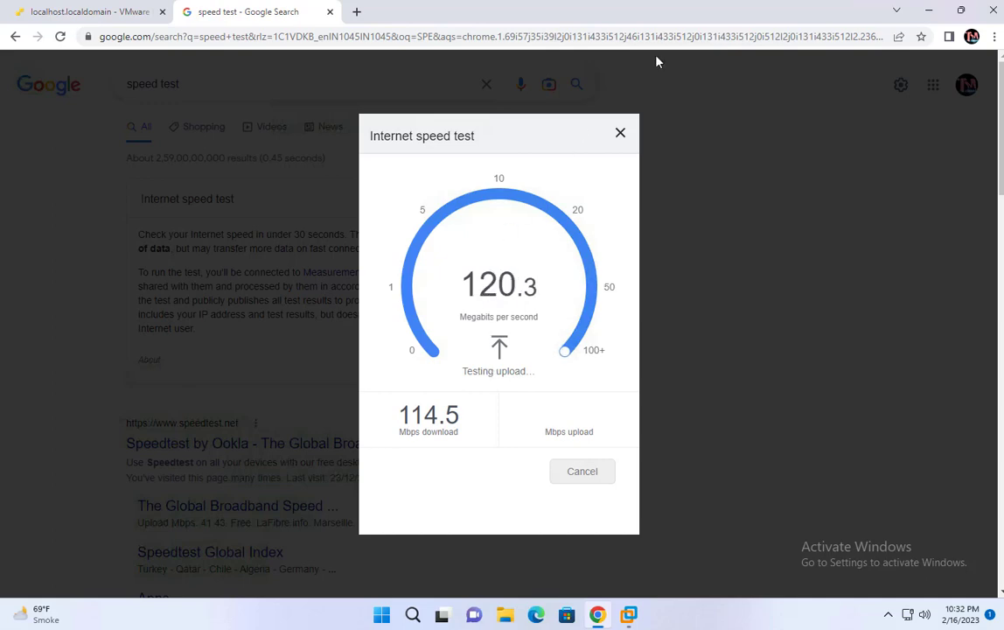
left_click(620, 134)
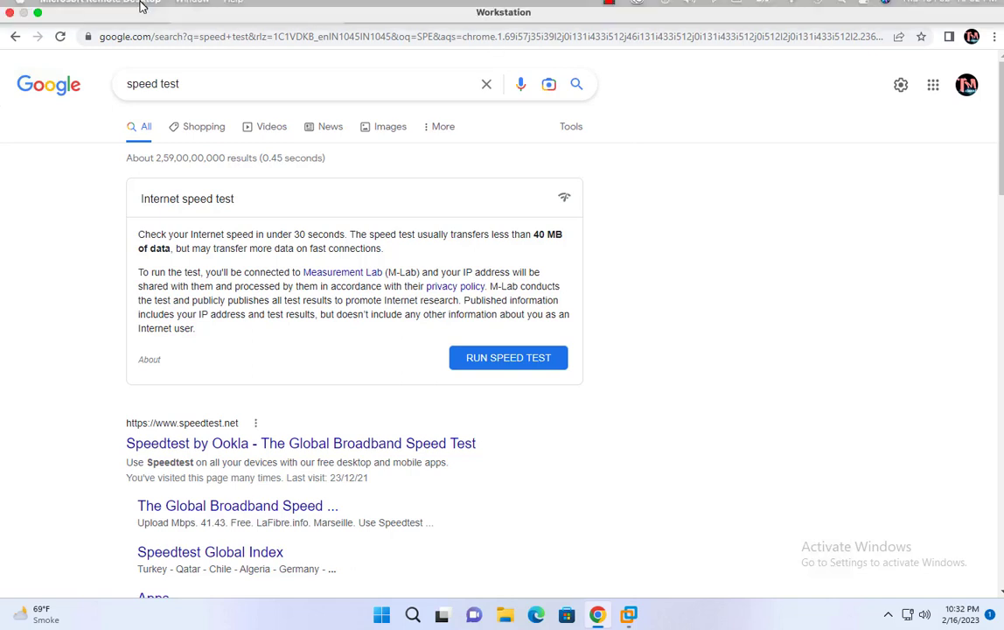
left_click(329, 12)
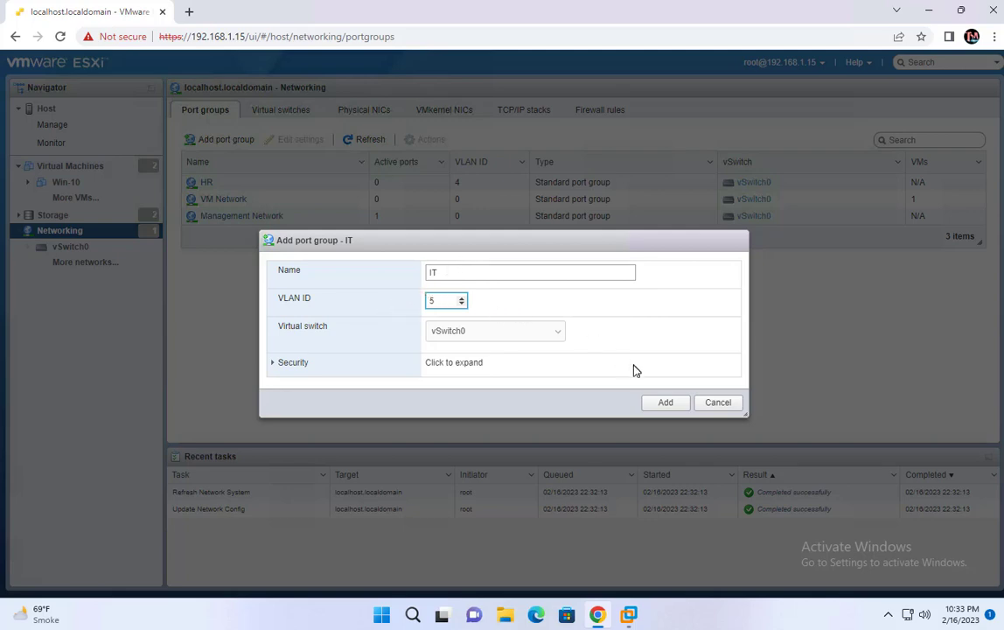
Step: Add the prepared IT port group to vSwitch0
left_click(663, 404)
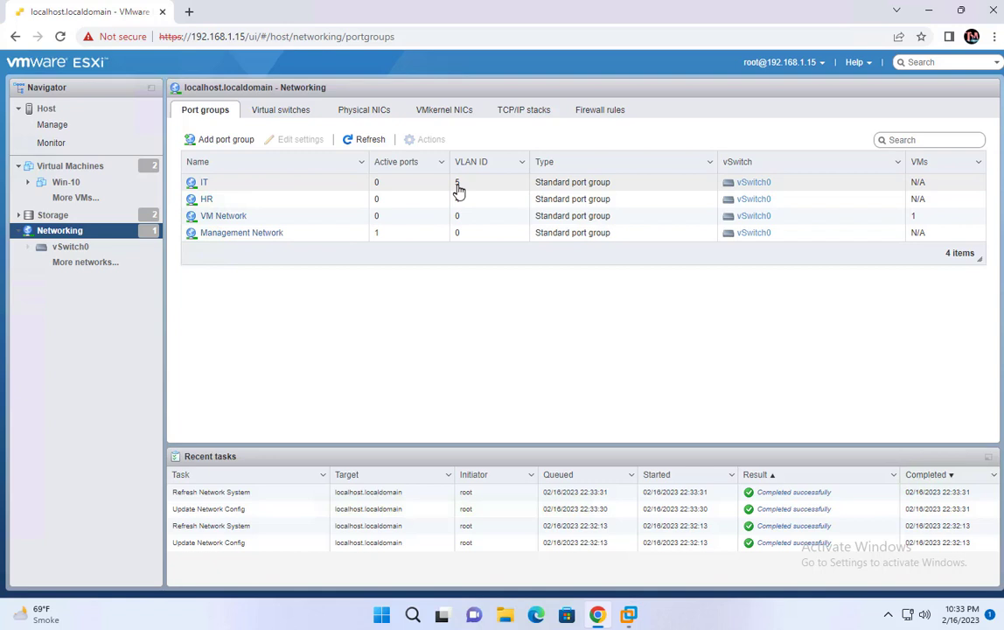
Step: Unregister the invalid windows.vmx virtual machine from the host
left_click(85, 168)
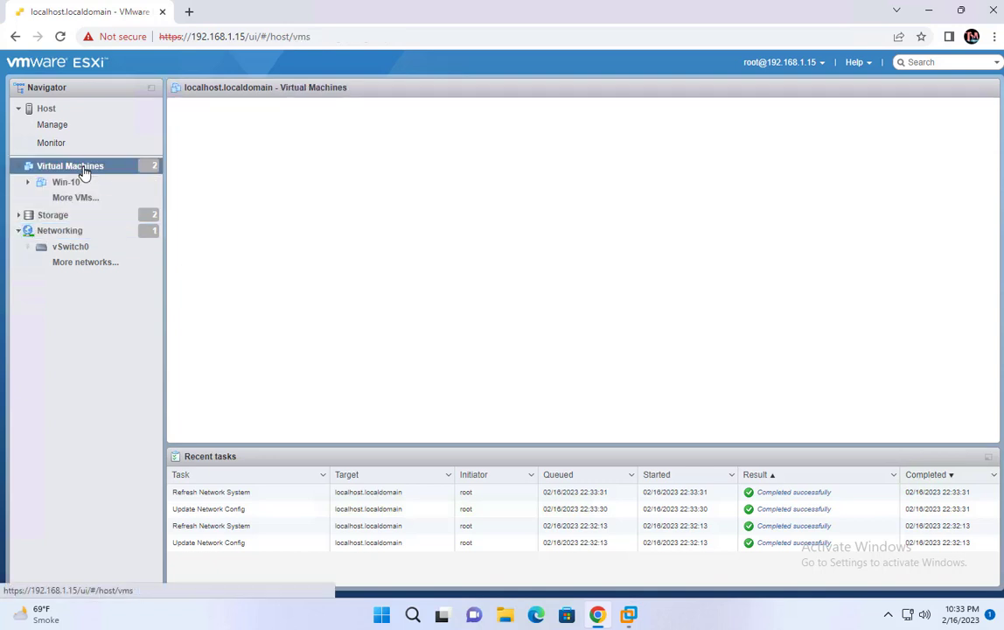
left_click(191, 183)
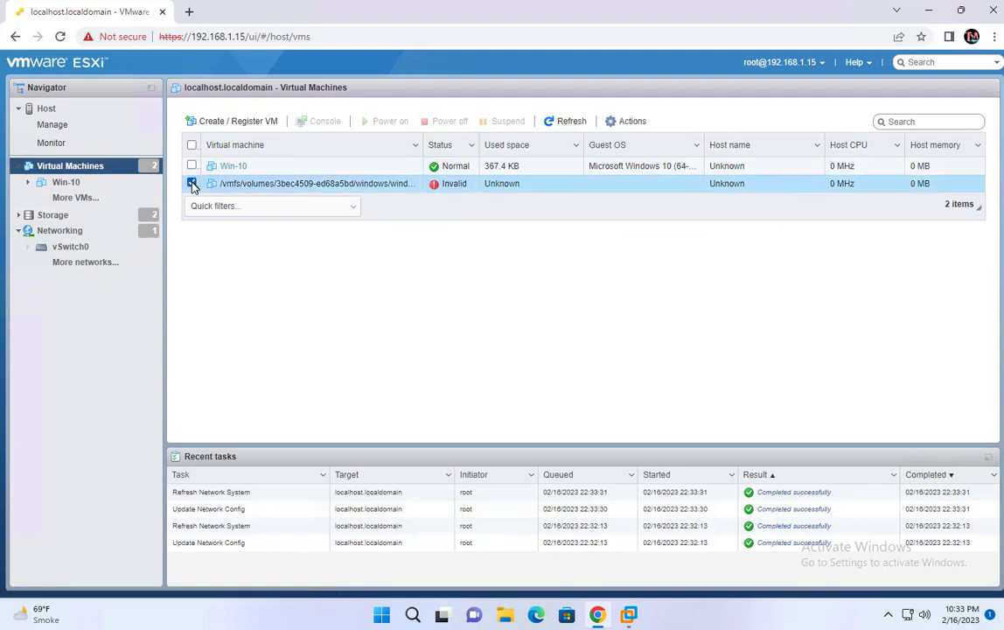
left_click(627, 121)
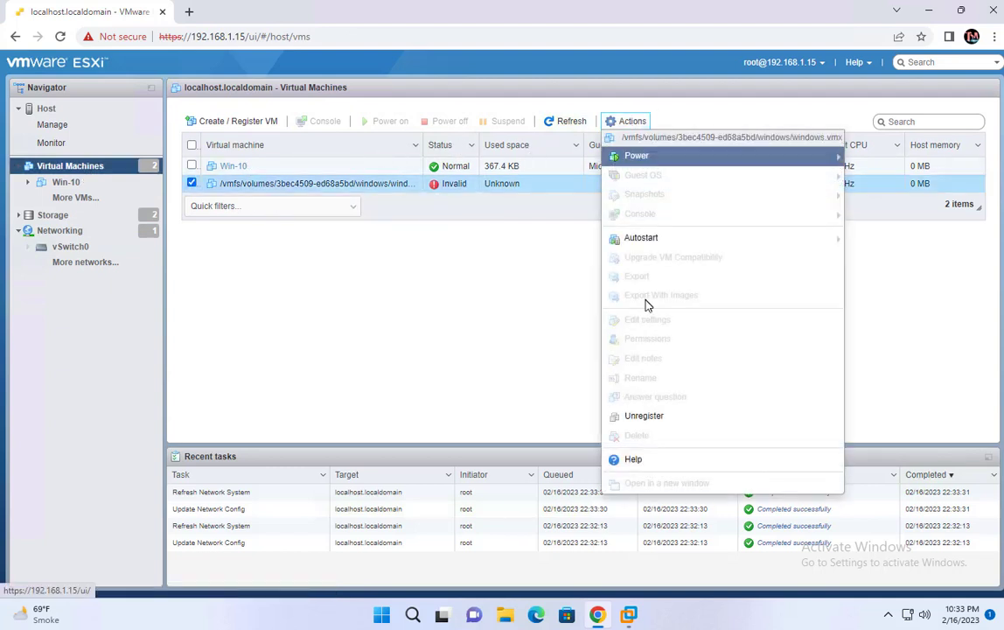
left_click(647, 418)
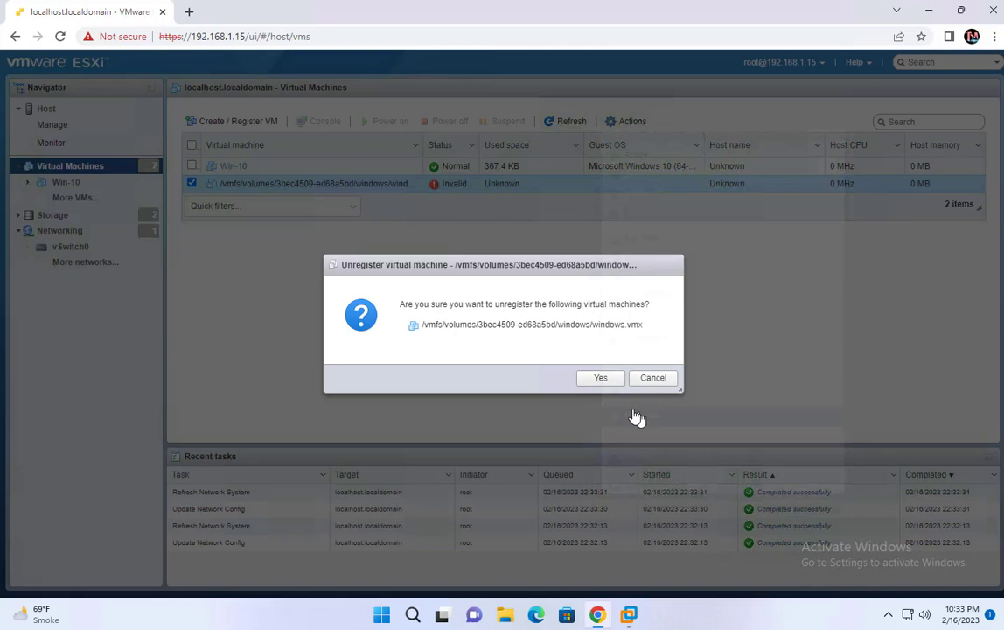
left_click(600, 379)
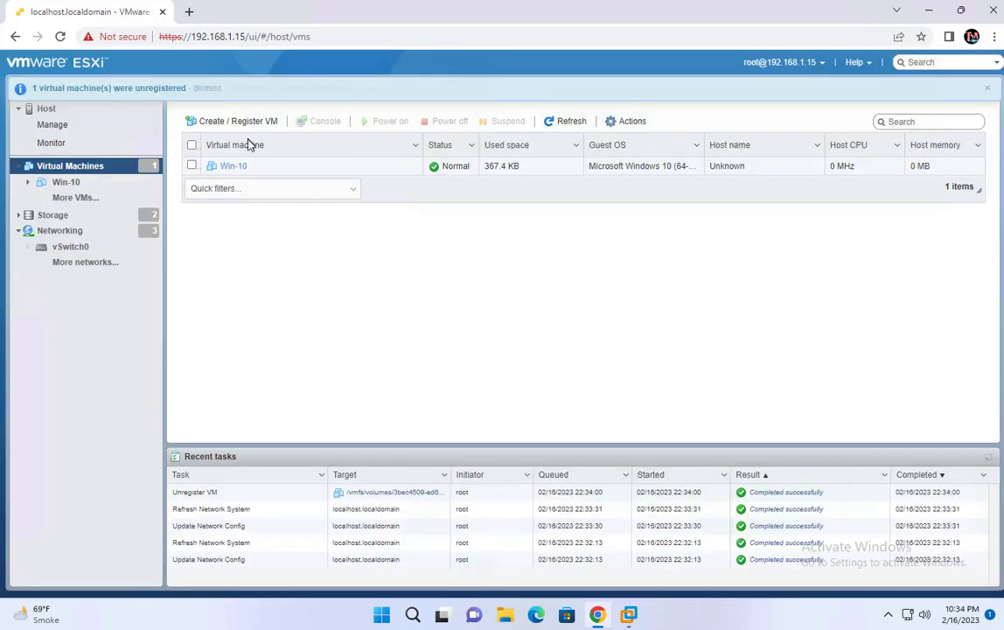
Step: Start a new virtual machine named Win-8 with the Windows guest OS family, version Microsoft Windows 10 (64-bit), stored on the Share-Storage datastore
left_click(219, 123)
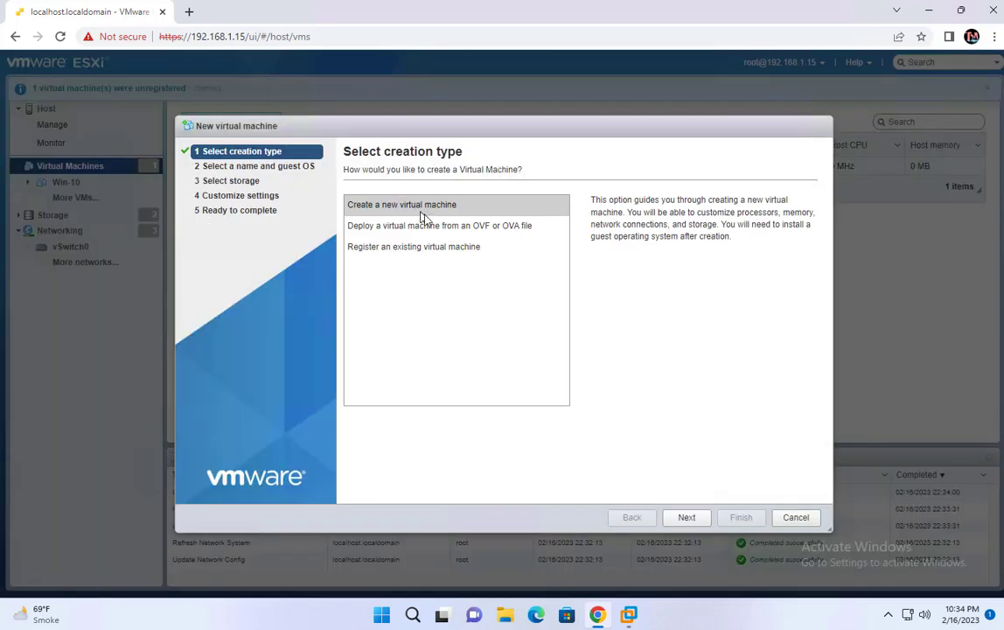
left_click(687, 528)
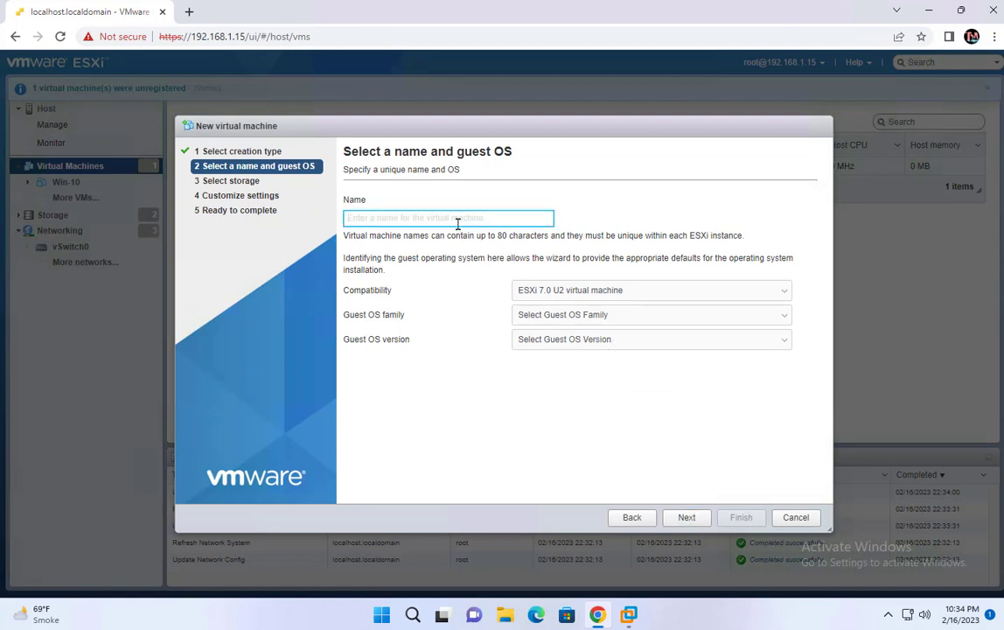
type("Win-")
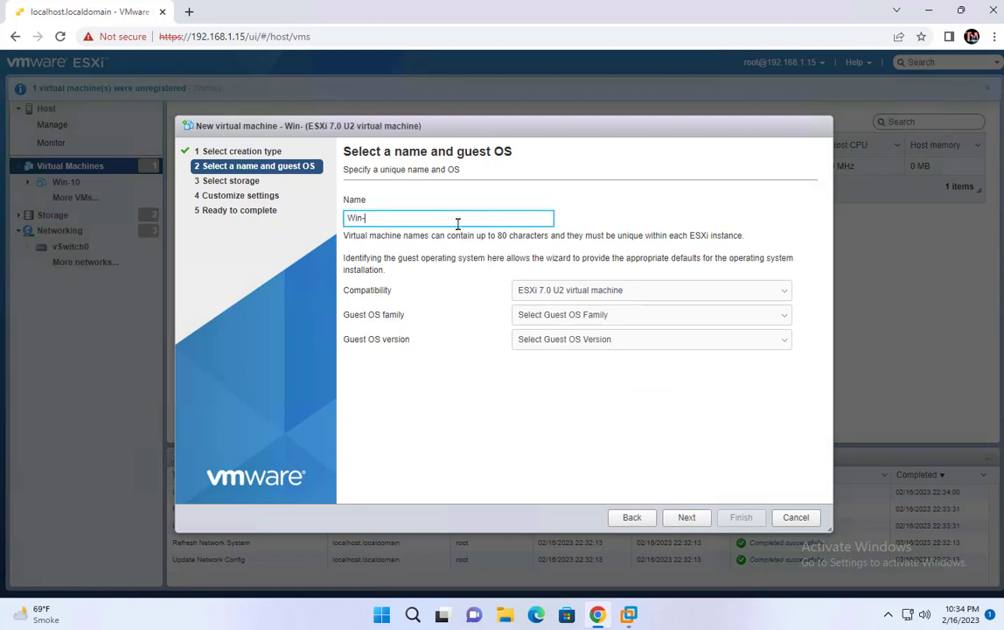
type("8")
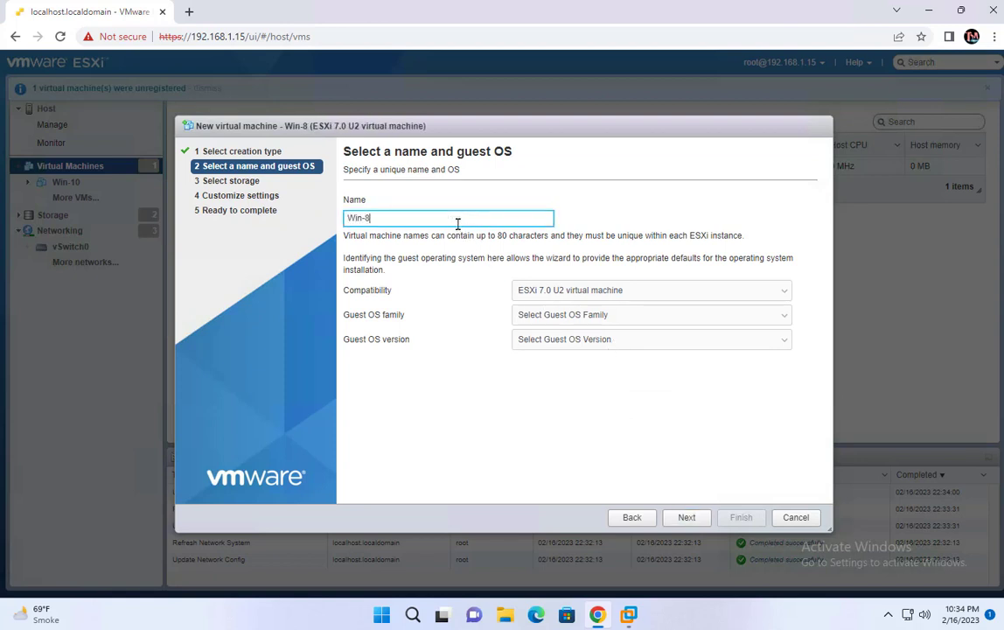
left_click(588, 316)
left_click(547, 377)
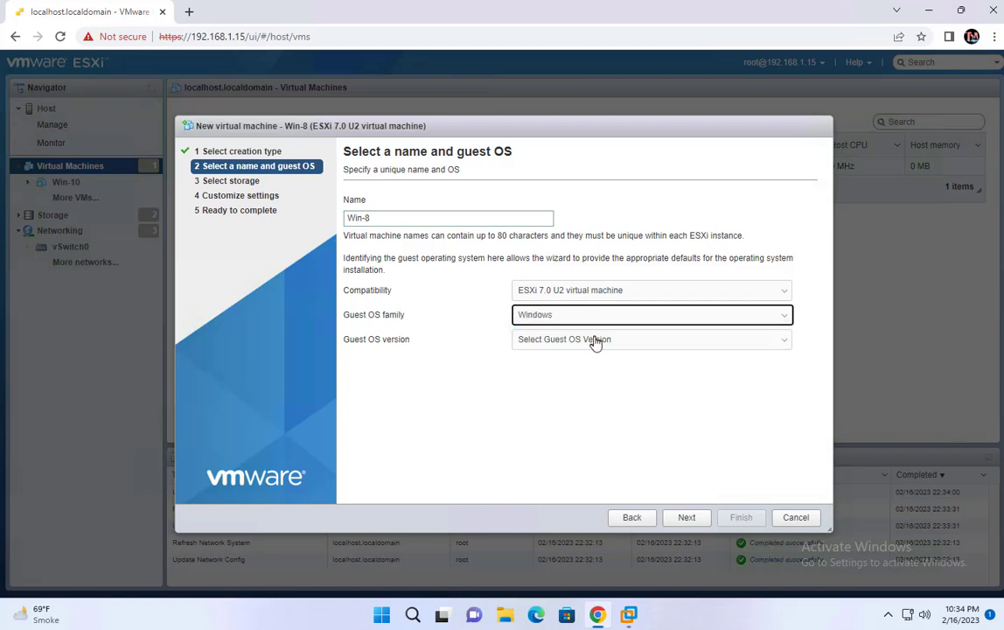
left_click(594, 340)
left_click(573, 398)
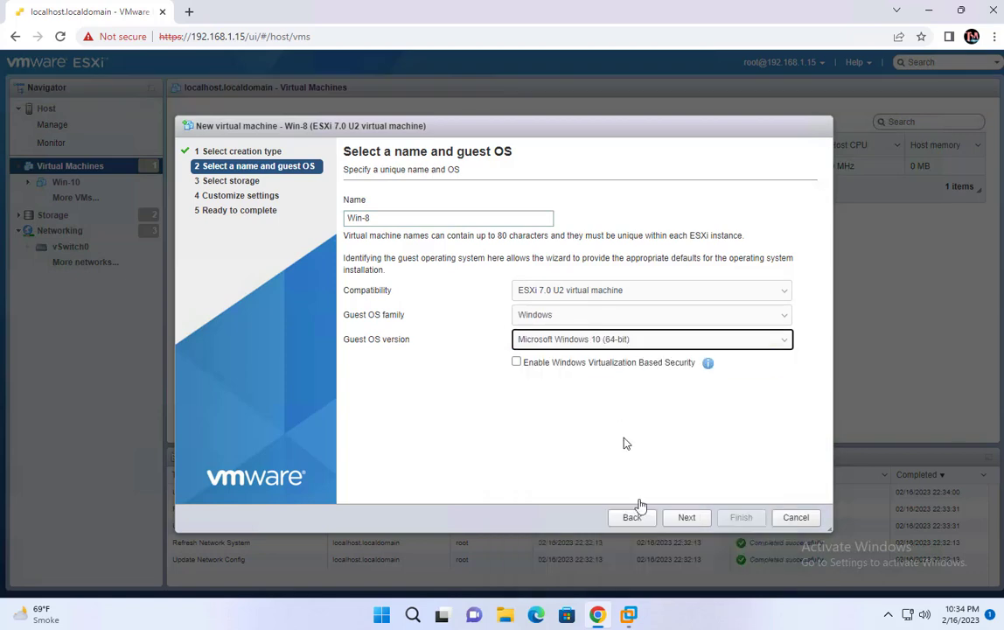
left_click(687, 517)
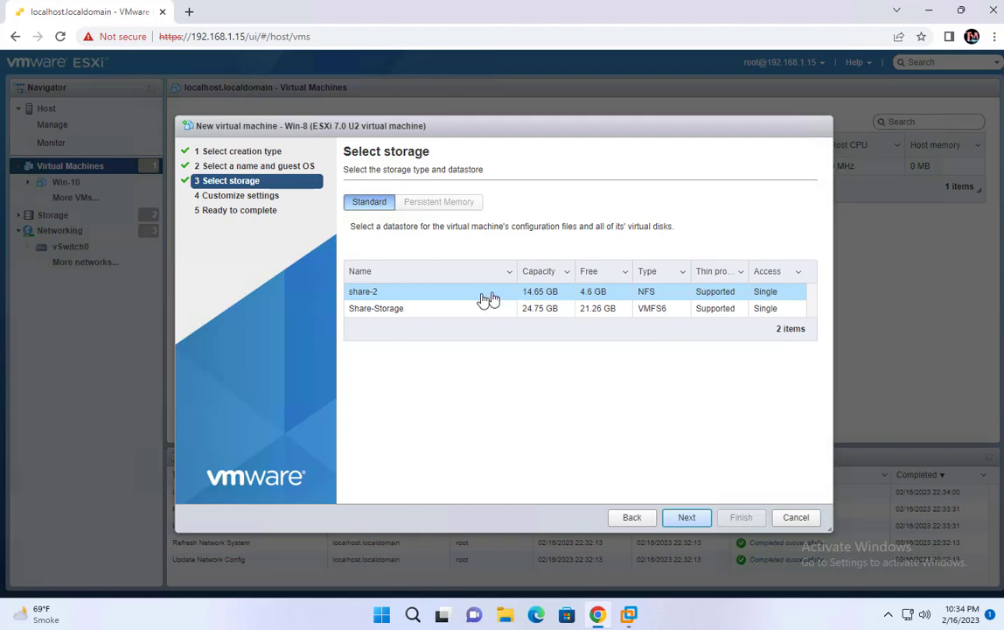
left_click(435, 313)
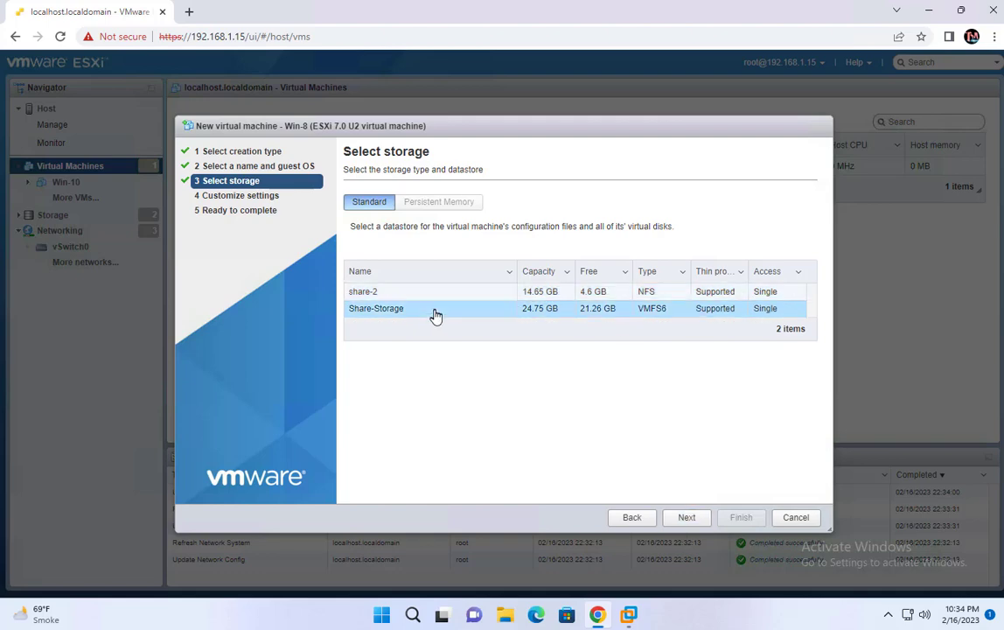
left_click(687, 518)
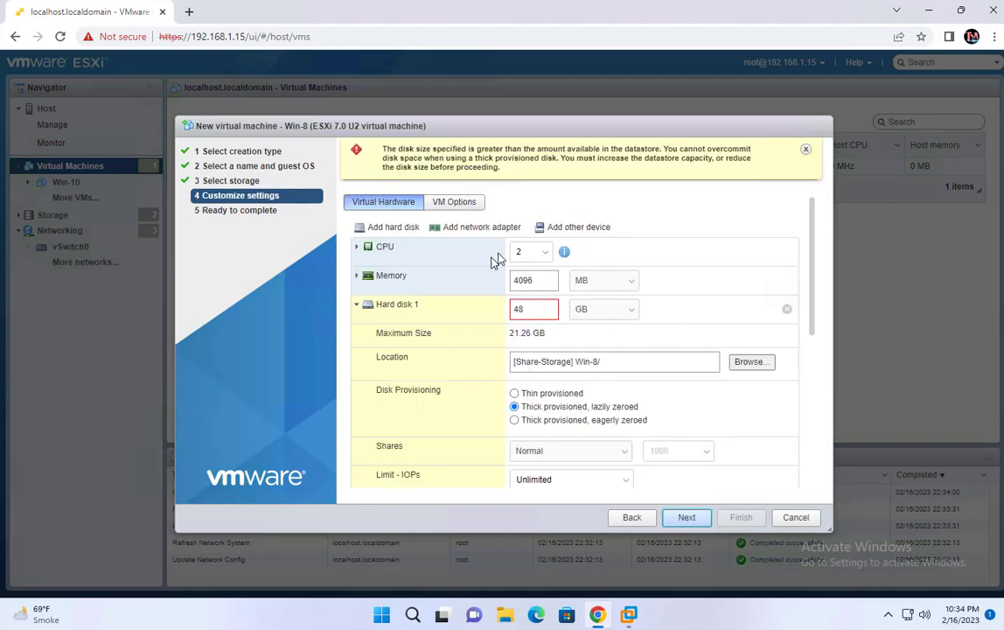
Step: Set the Win-8 virtual machine's memory to 2 GB
double_click(542, 277)
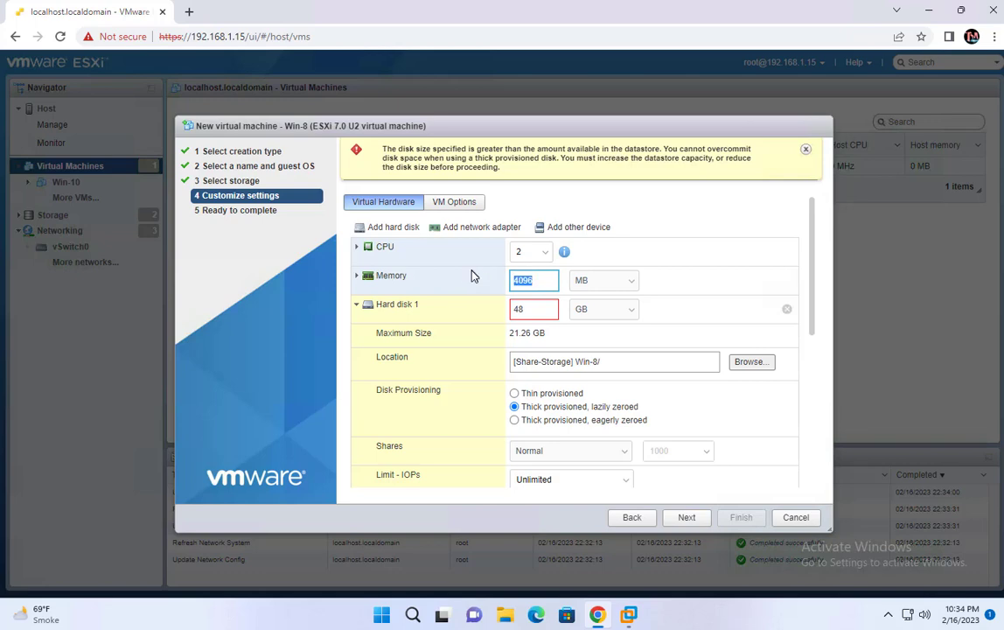
type("2")
left_click(593, 287)
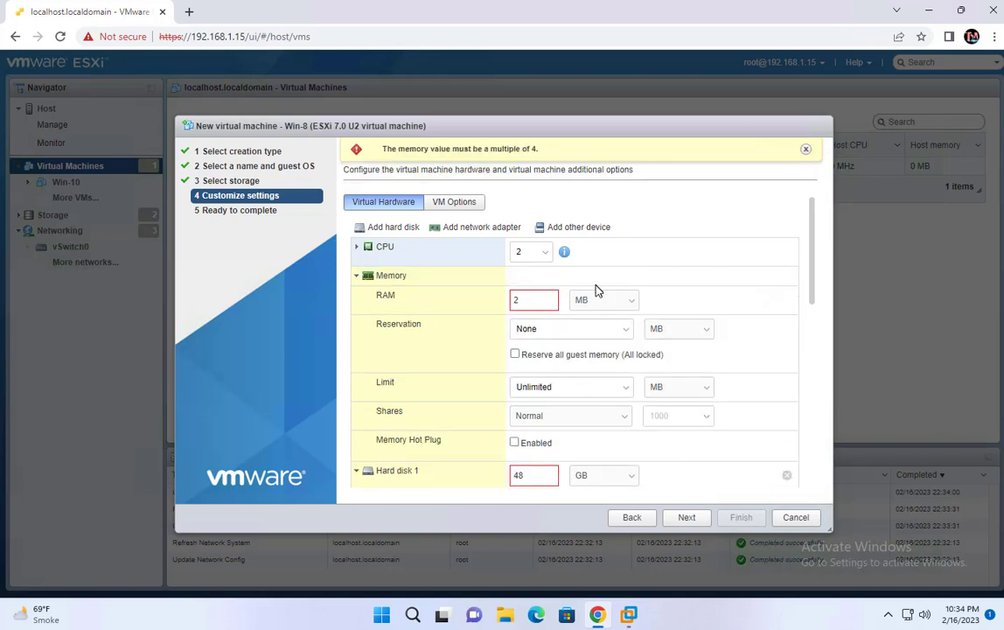
left_click(599, 301)
left_click(584, 324)
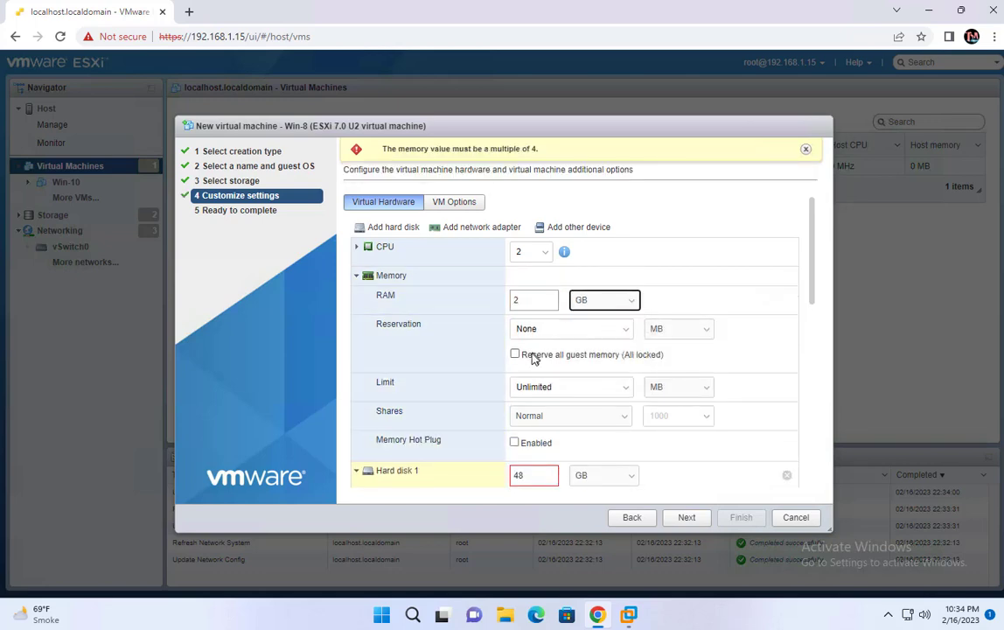
left_click(356, 276)
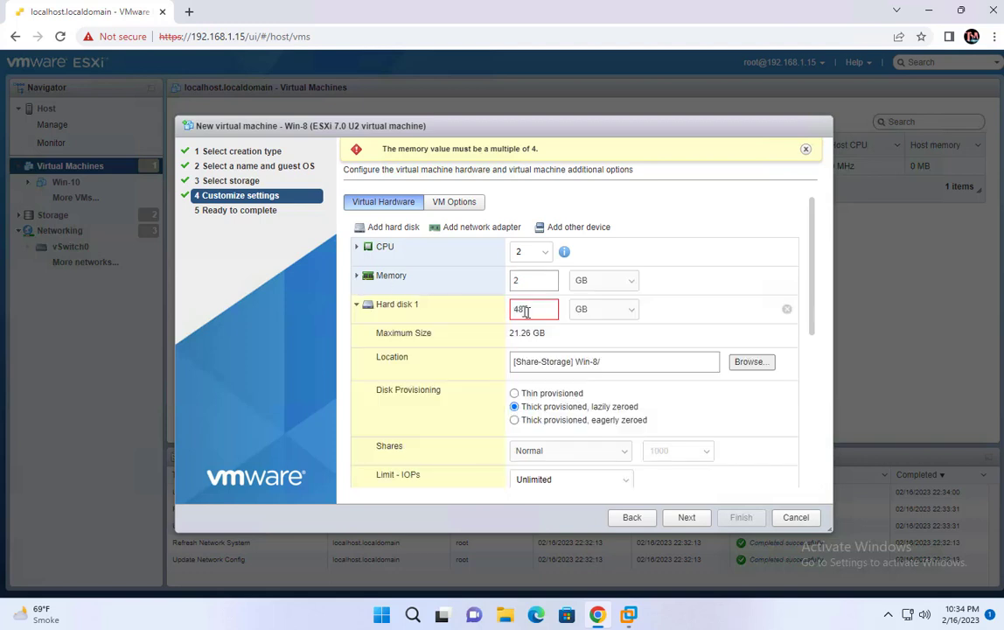
Step: Set Win-8's hard disk to 10 GB, thin provisioned, and finish creating the virtual machine
left_click_drag(527, 310, 458, 292)
type("10")
left_click(530, 396)
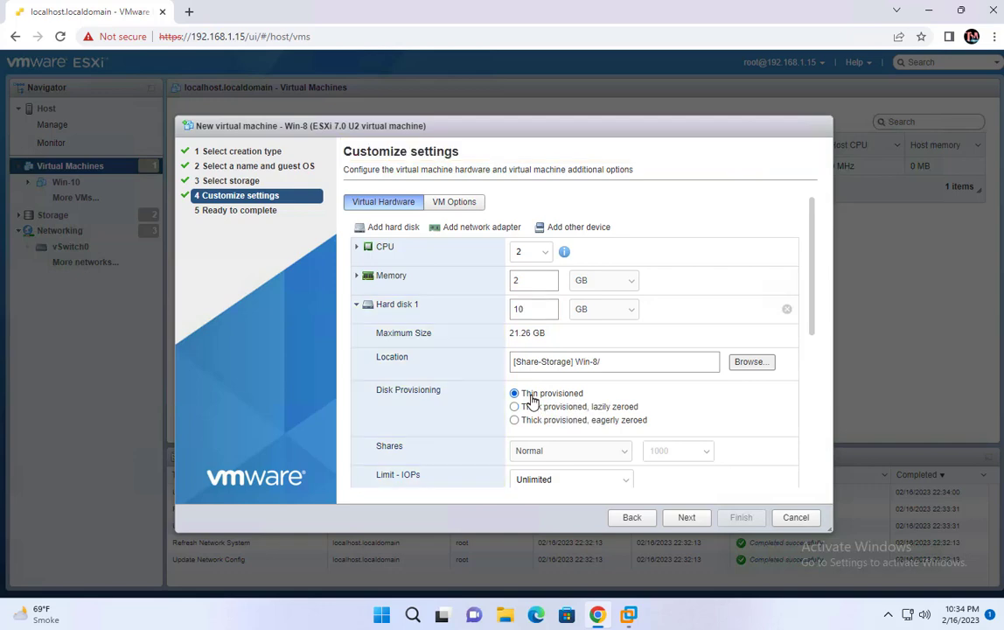
left_click(686, 517)
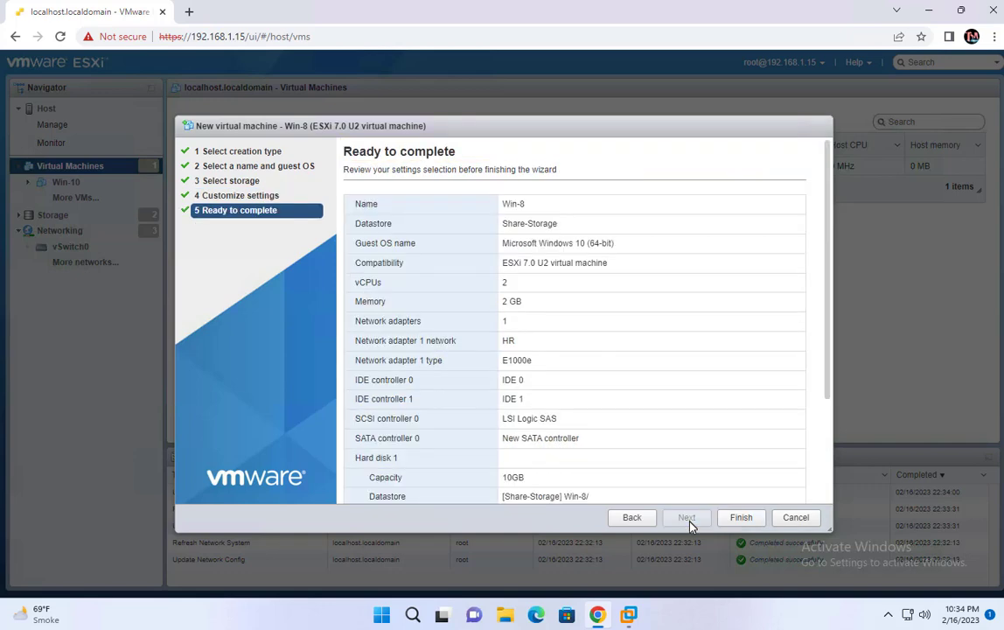
left_click(762, 520)
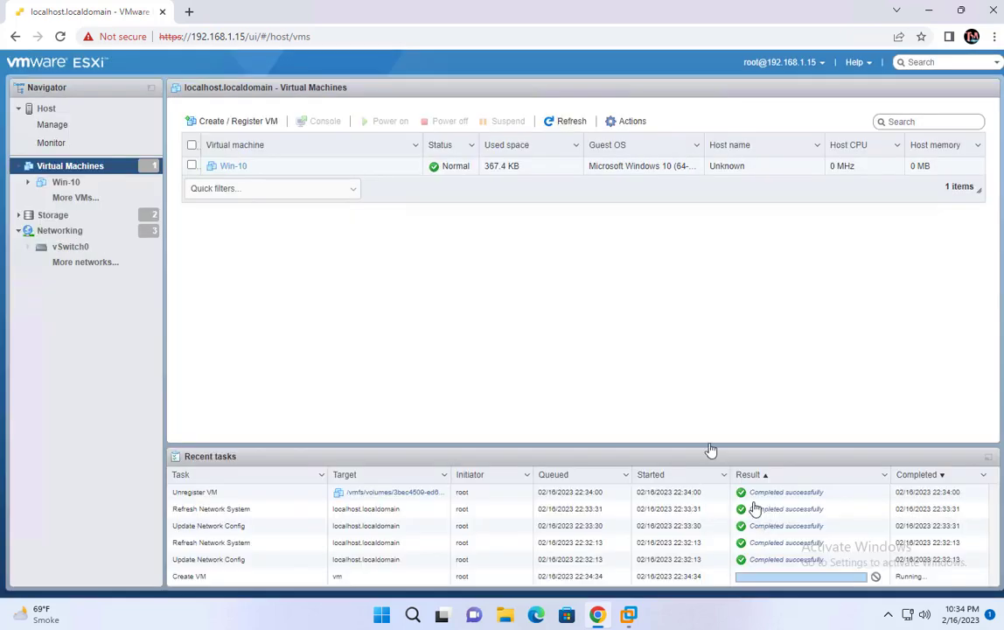
Step: Start a new virtual machine named Win-11 with guest OS family Windows, version Microsoft Windows 10 (64-bit), stored on the Share-Storage datastore
left_click(246, 128)
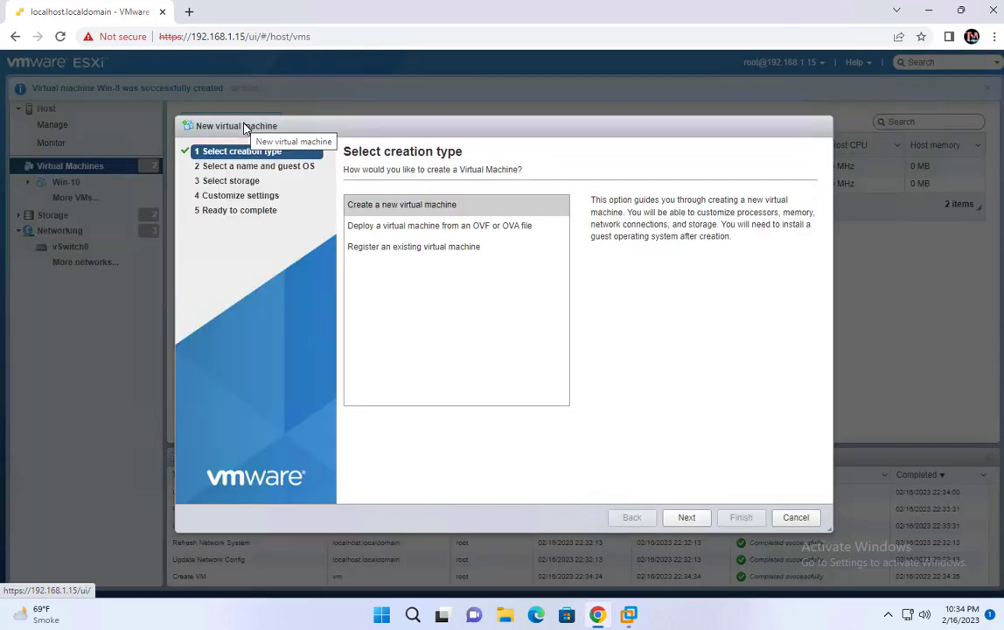
left_click(686, 518)
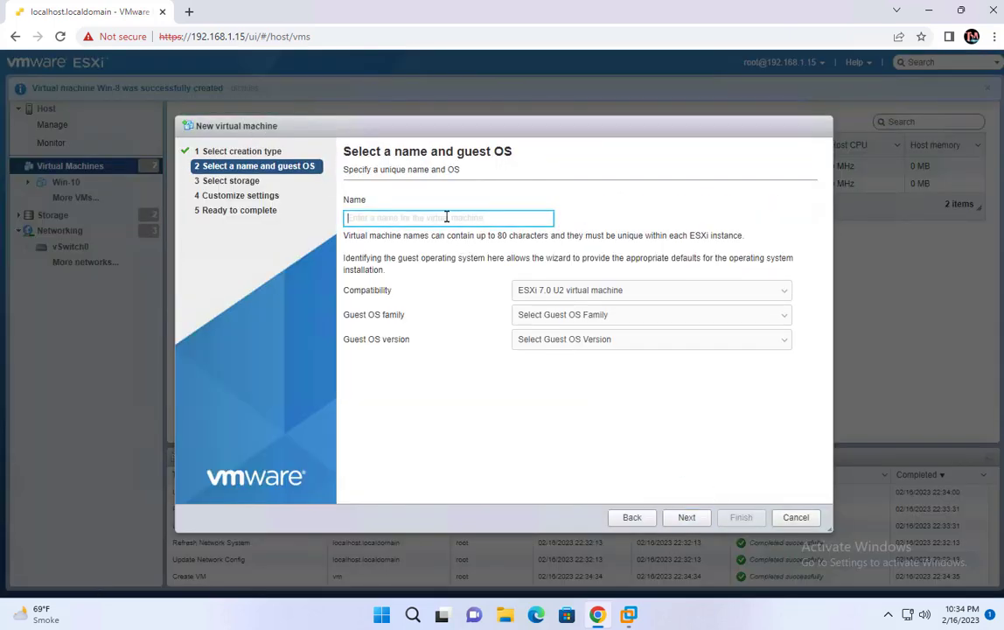
type("Win-11")
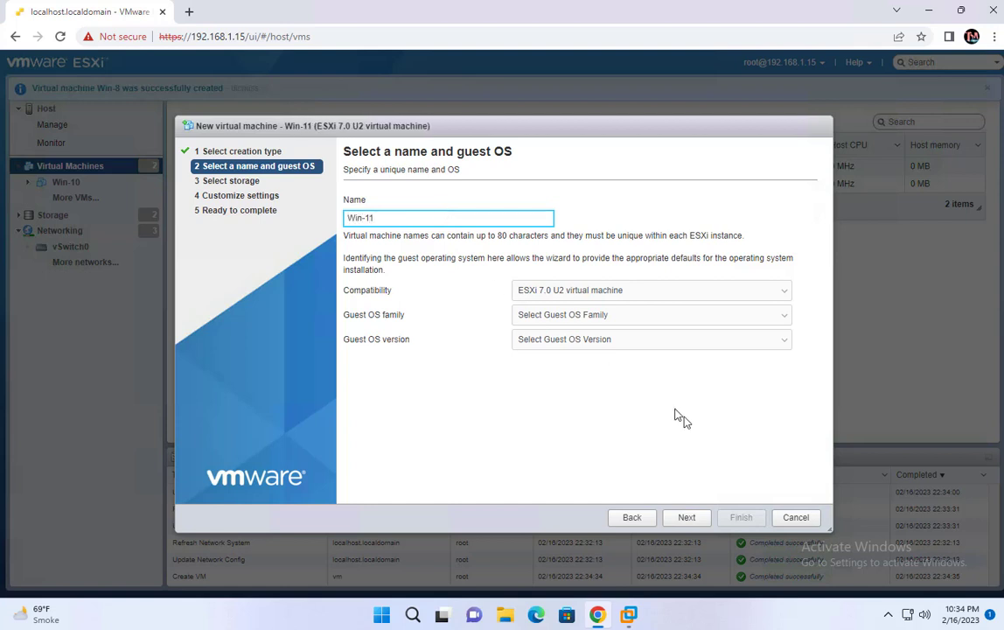
left_click(649, 315)
left_click(535, 373)
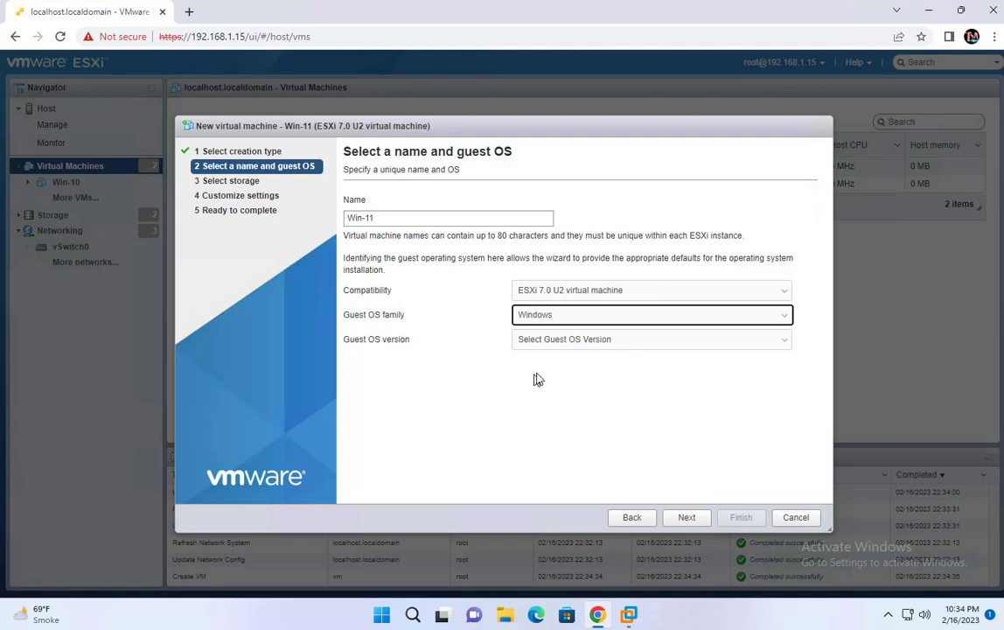
left_click(589, 343)
left_click(608, 401)
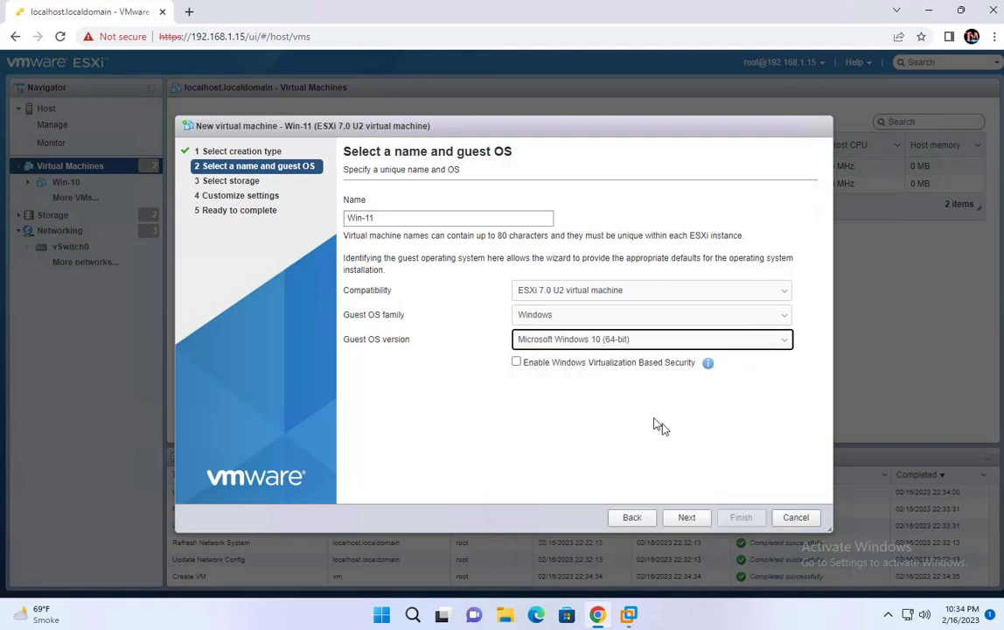
left_click(687, 517)
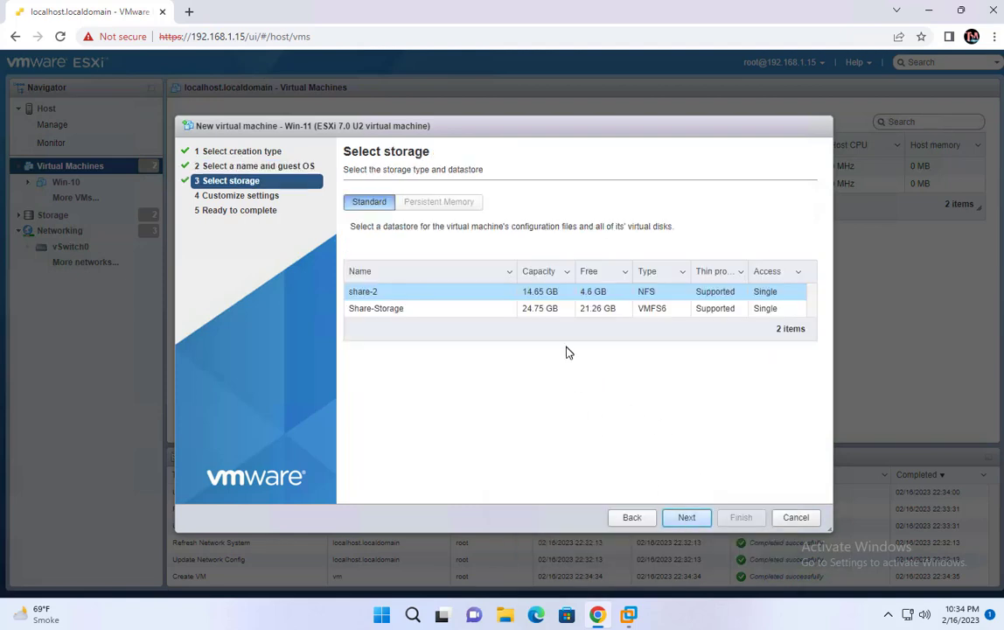
left_click(524, 313)
left_click(687, 517)
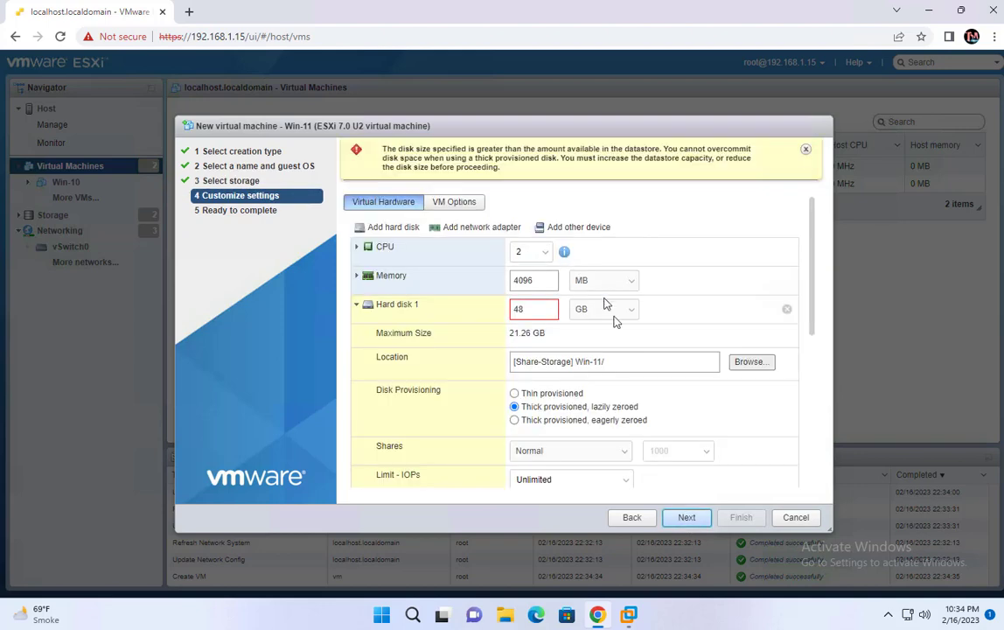
Step: Set the Win-11 virtual machine's memory to 2 GB
left_click(536, 281)
left_click_drag(536, 281, 418, 289)
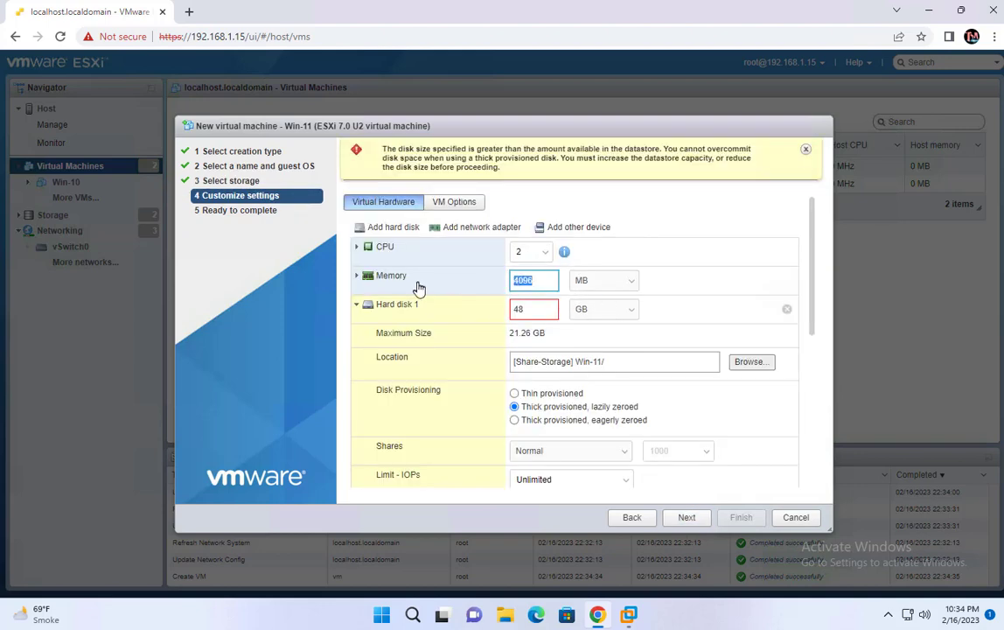
type("2")
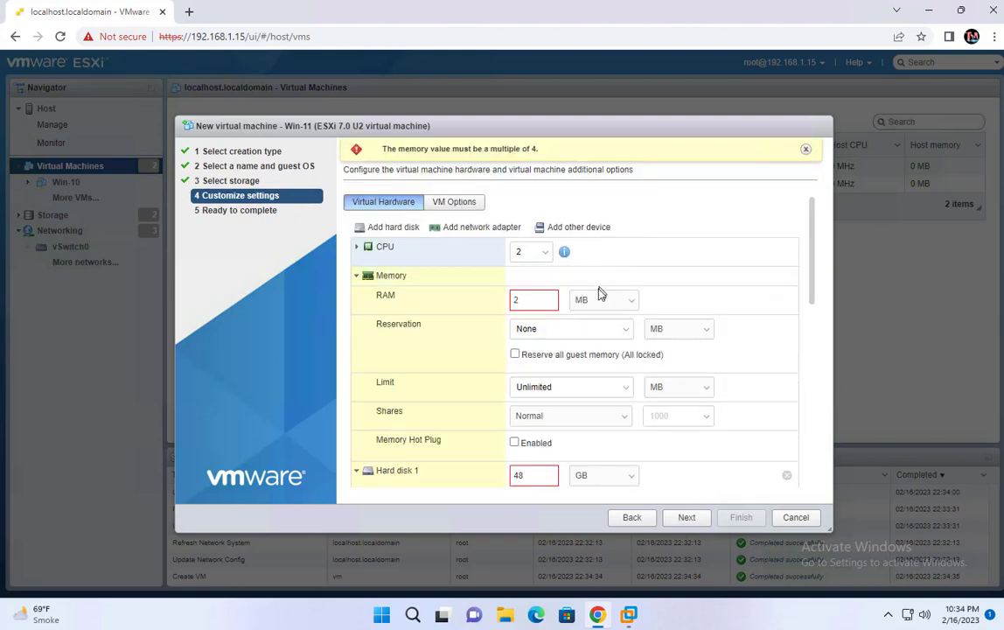
left_click(600, 299)
left_click(592, 320)
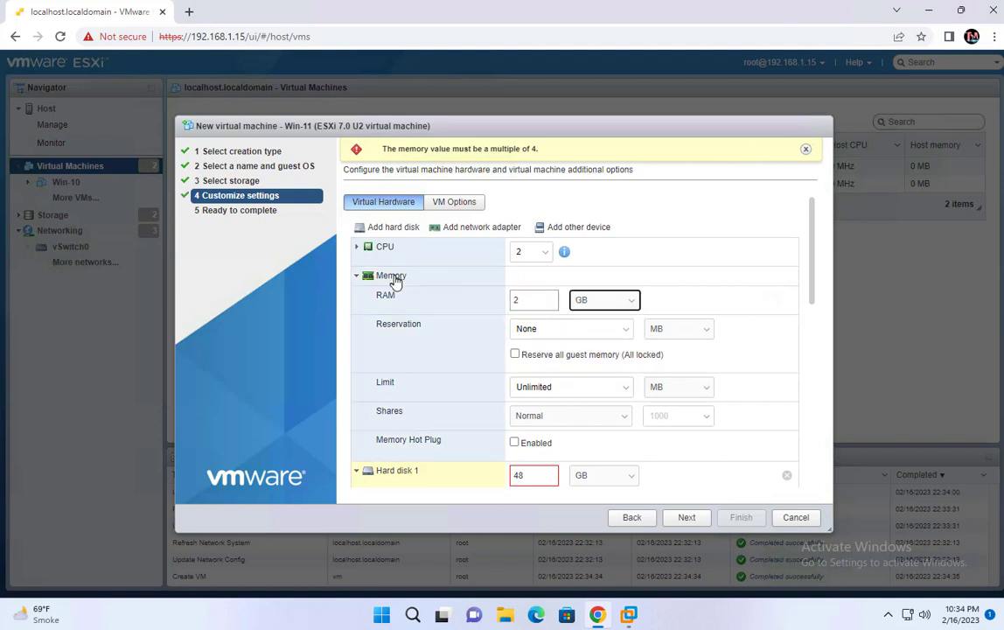
left_click(358, 276)
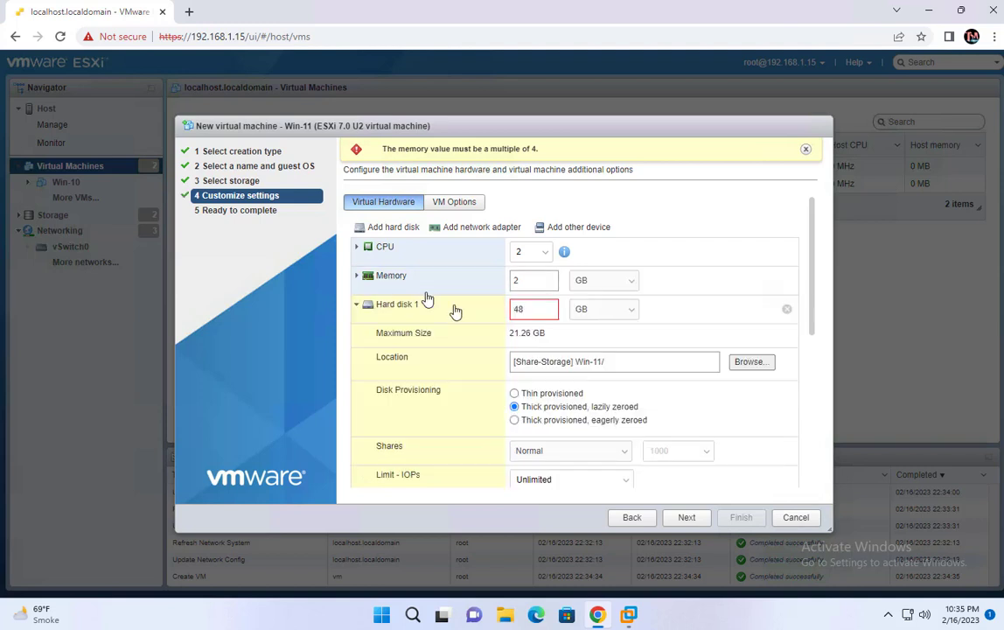
Step: Set Win-11's hard disk to 10 GB, thin provisioned, and finish creating the virtual machine
double_click(528, 310)
type("10")
left_click(515, 394)
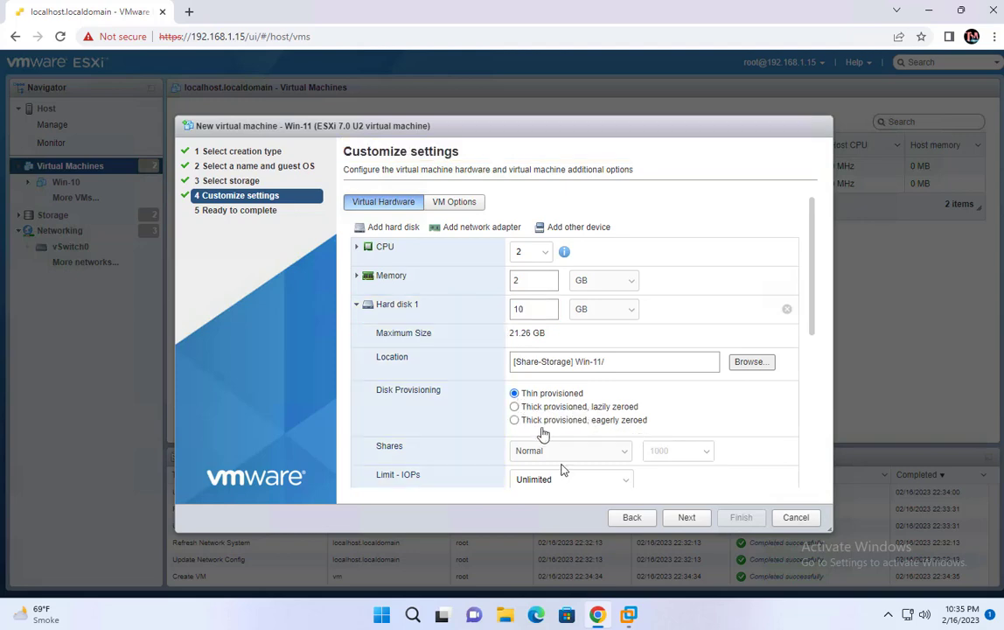
left_click(687, 517)
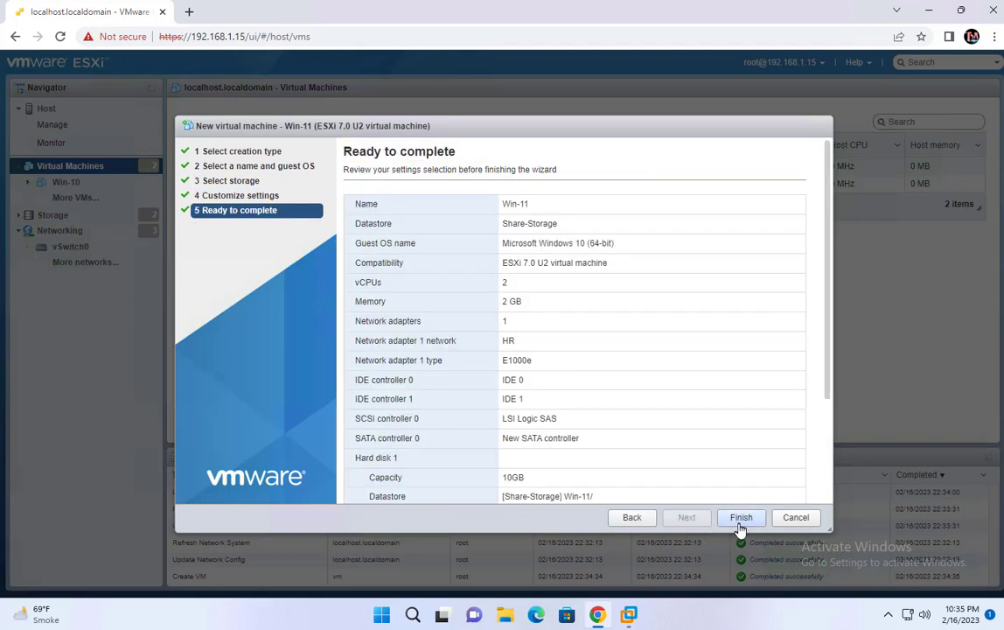
left_click(740, 519)
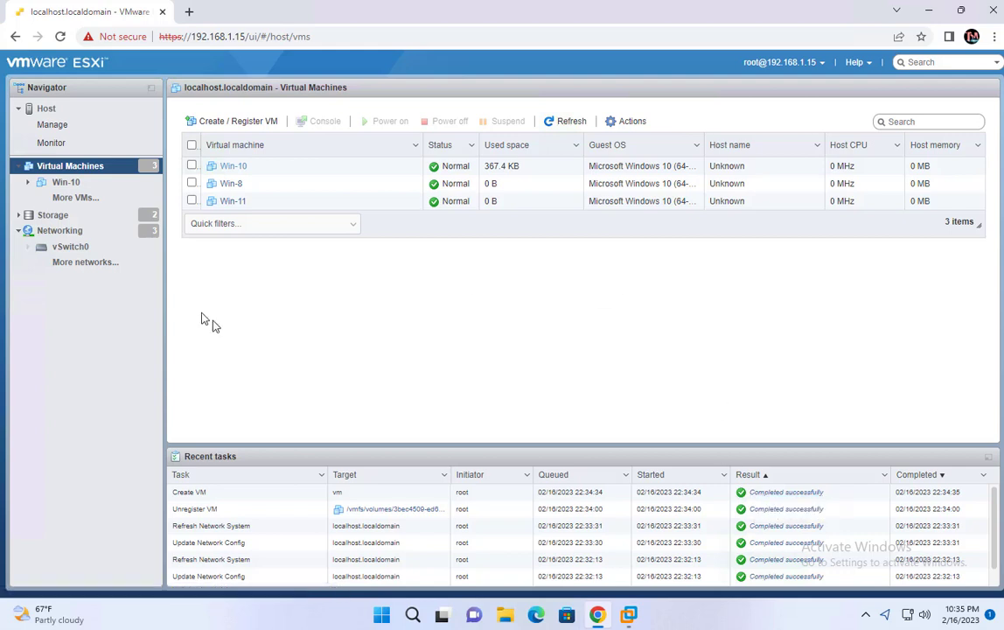
Step: Review the host's virtual switches and the port groups with their VLAN IDs and virtual machine counts
left_click(26, 182)
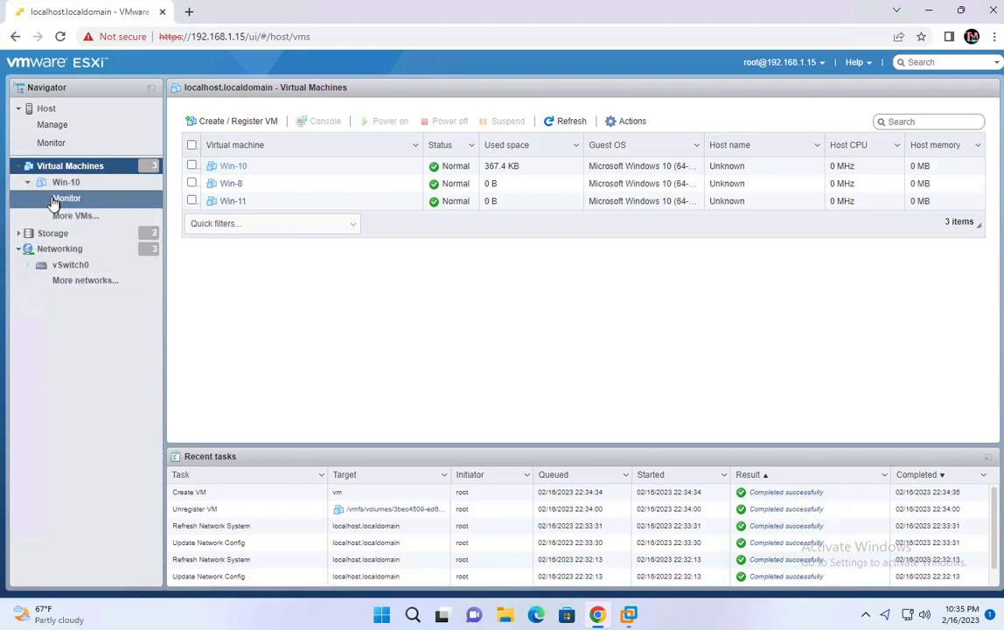
left_click(48, 248)
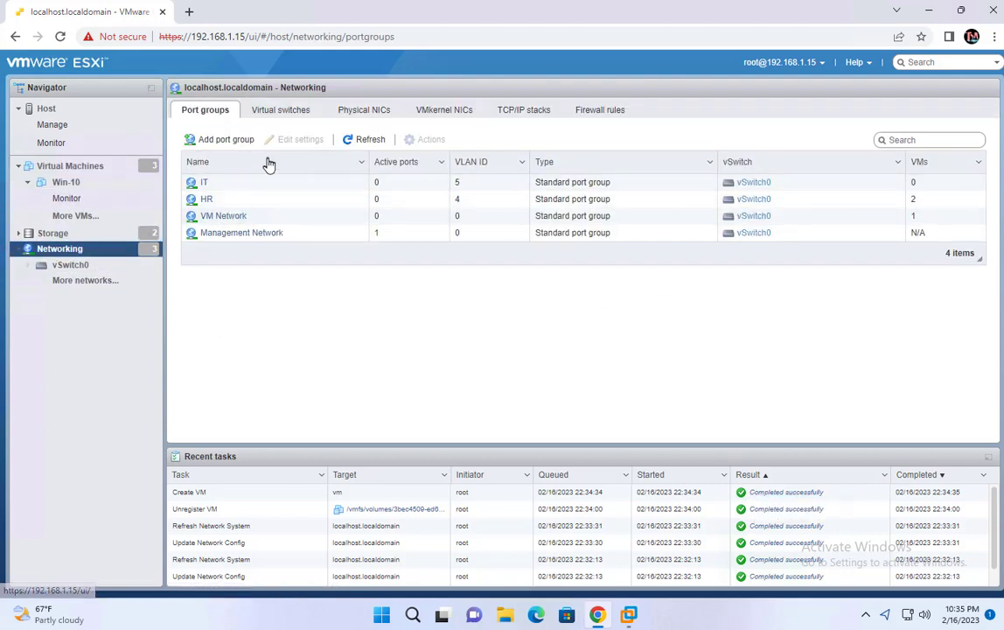
left_click(277, 109)
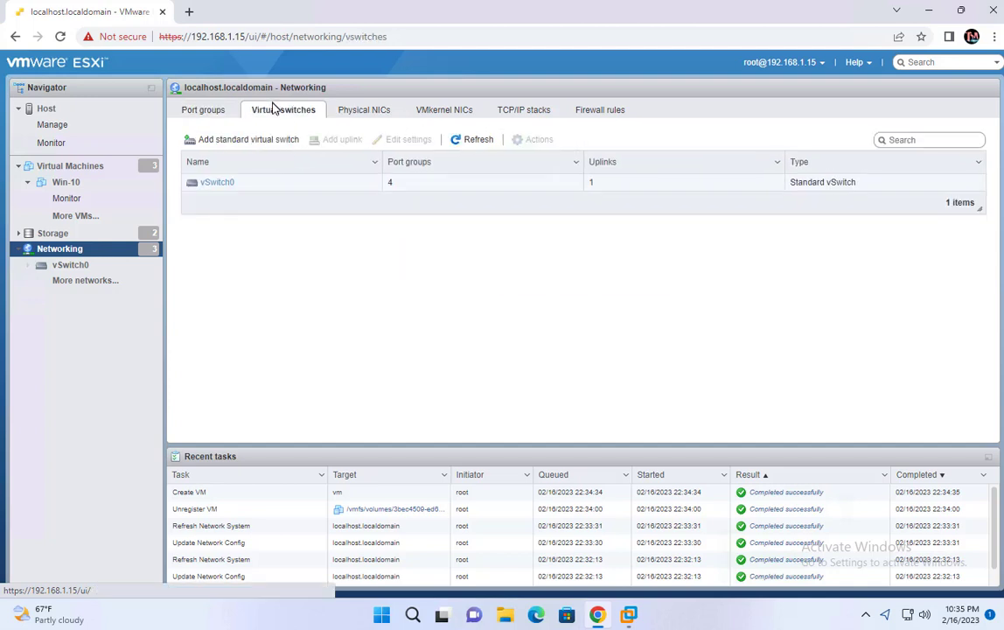
left_click(225, 115)
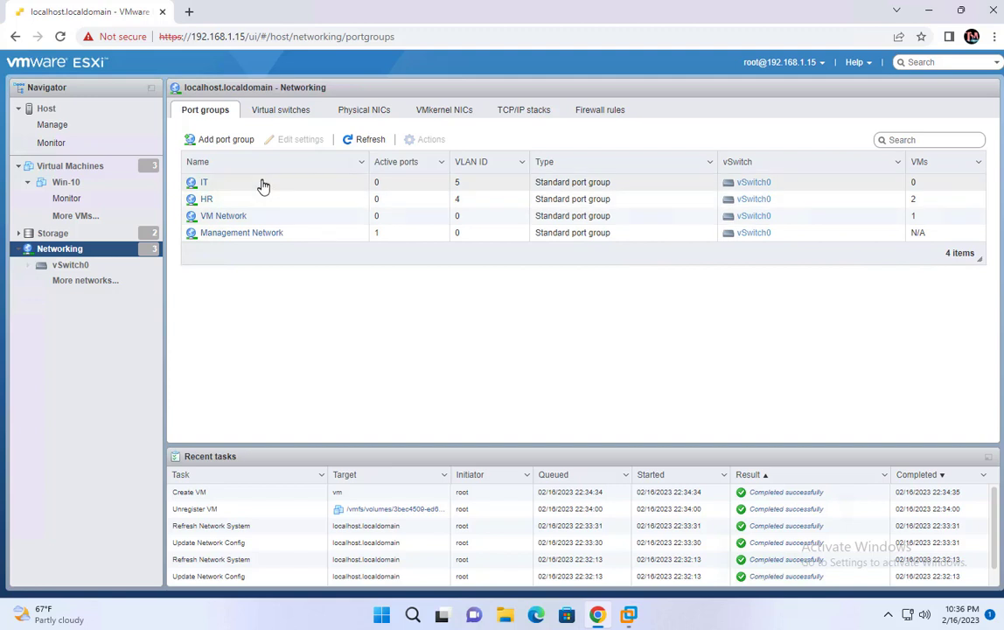
Step: Assign Win-11's Network Adapter 1 to the IT port group, save the settings, and return to the host's port group list
left_click(28, 182)
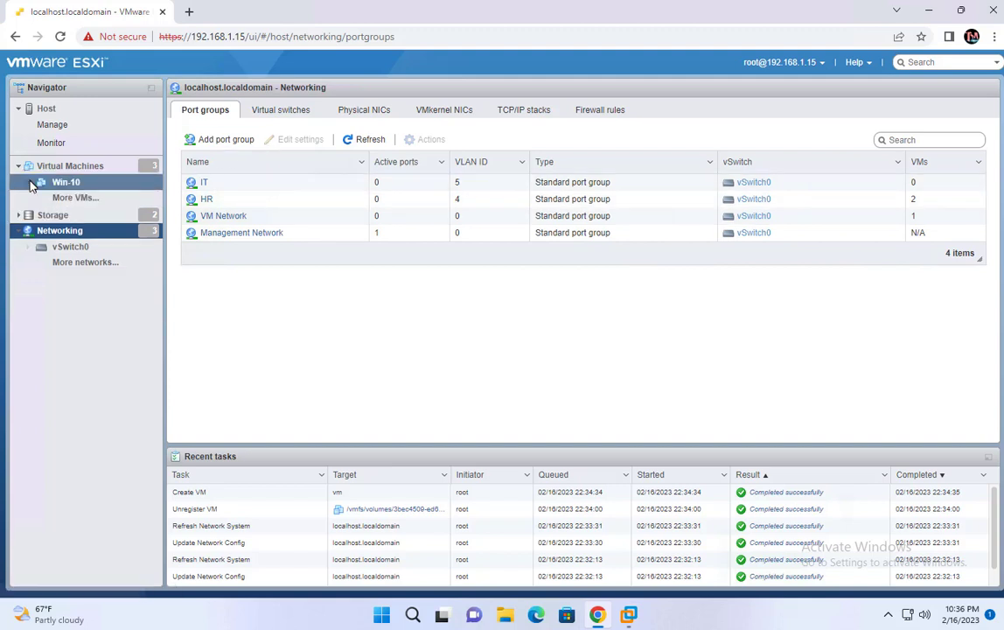
left_click(79, 166)
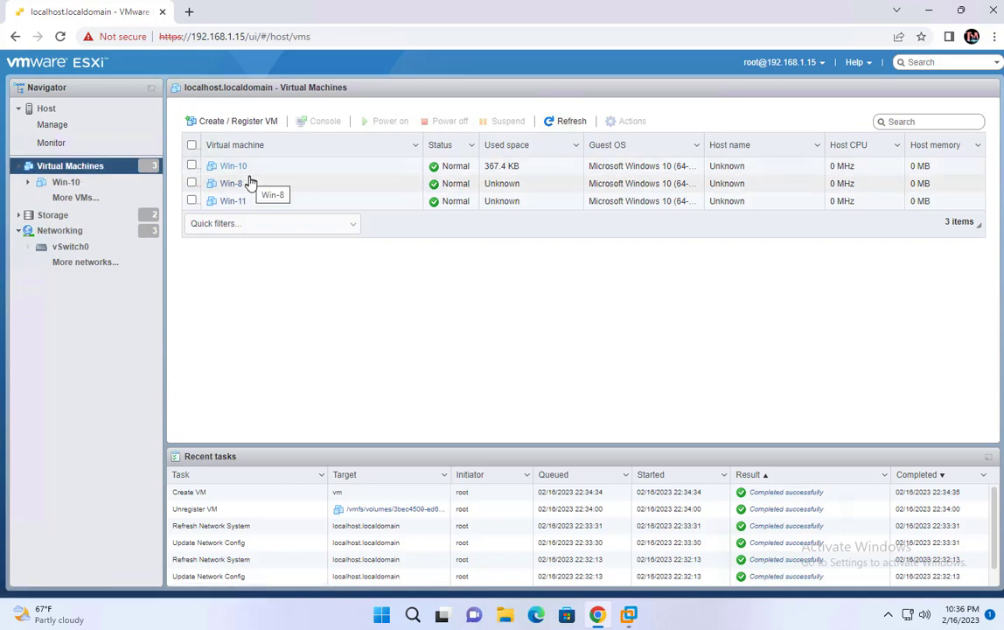
left_click(225, 205)
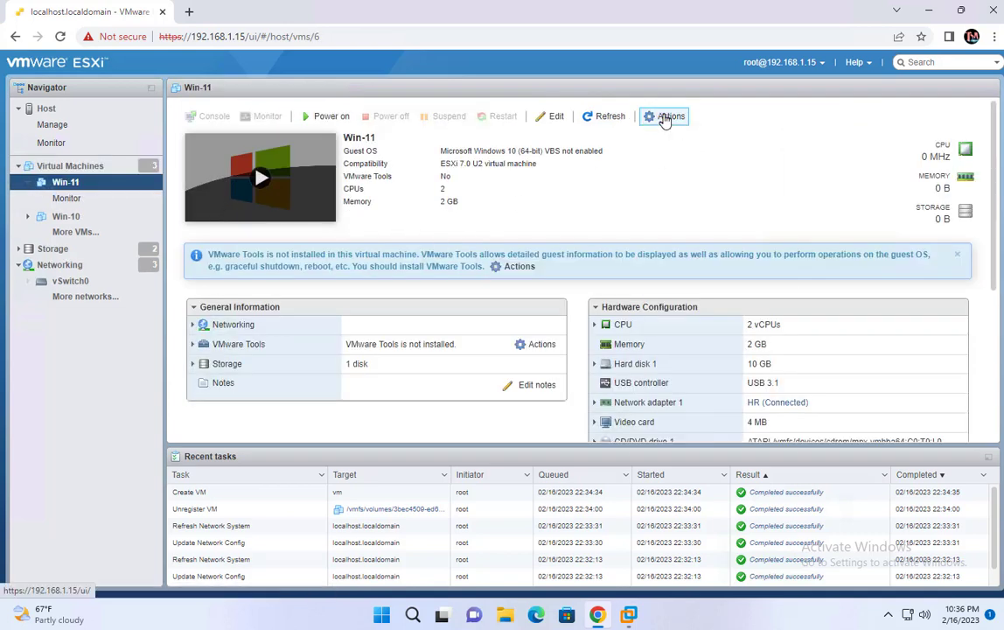
left_click(667, 117)
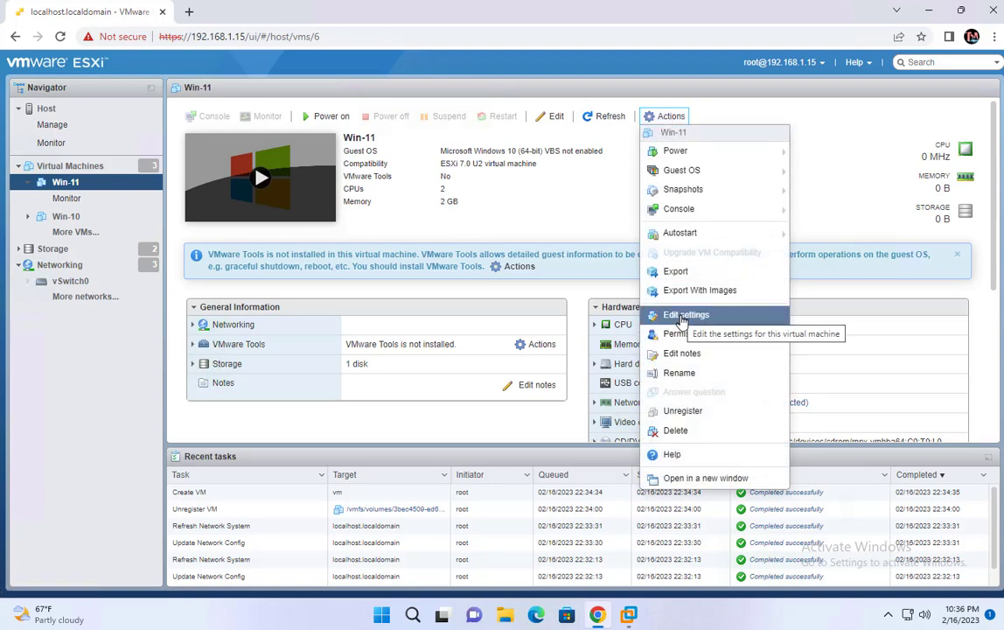
left_click(681, 318)
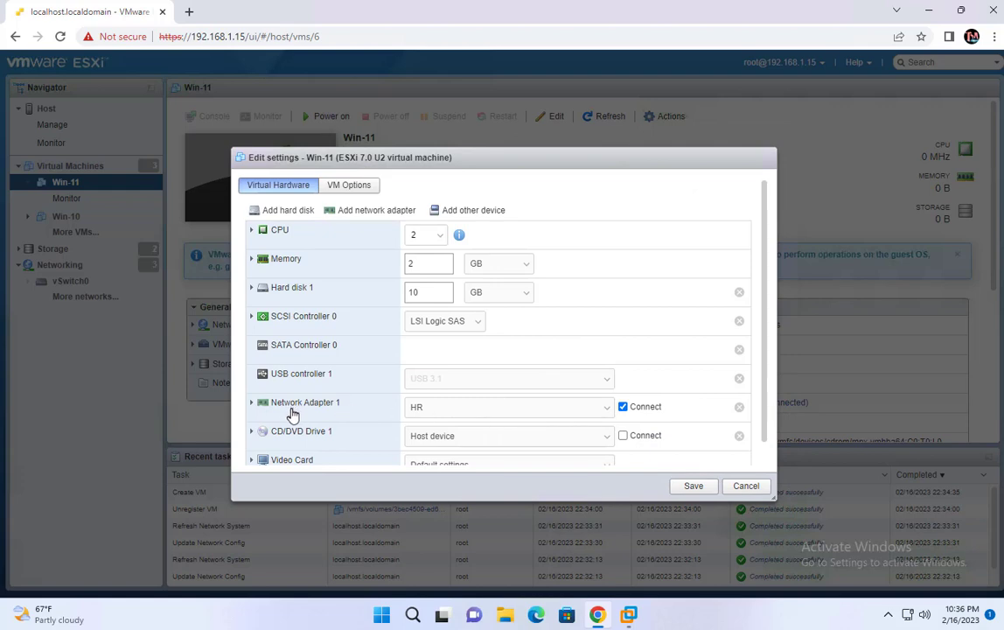
left_click(469, 409)
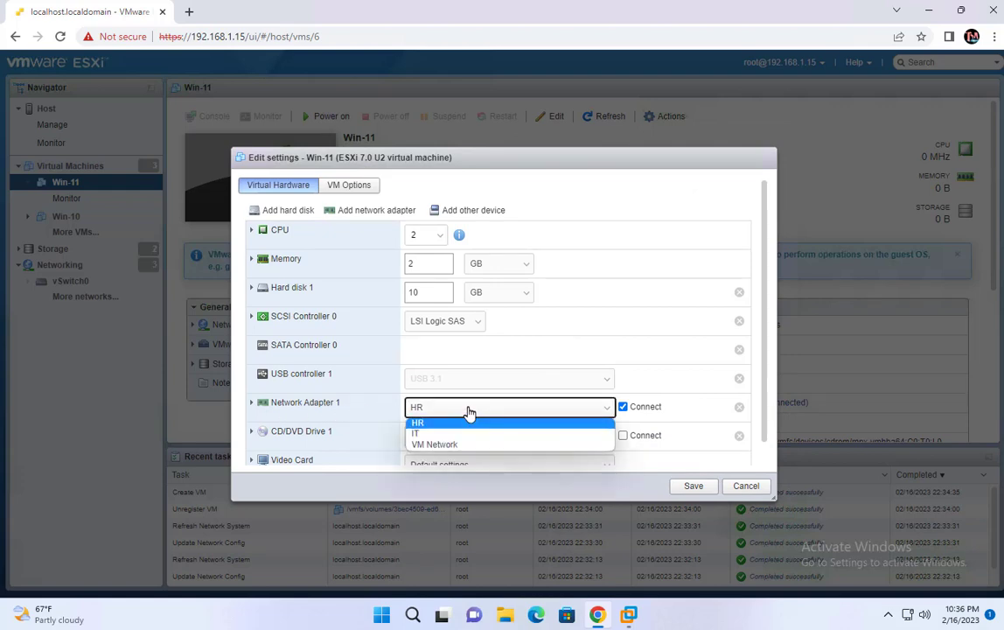
left_click(428, 444)
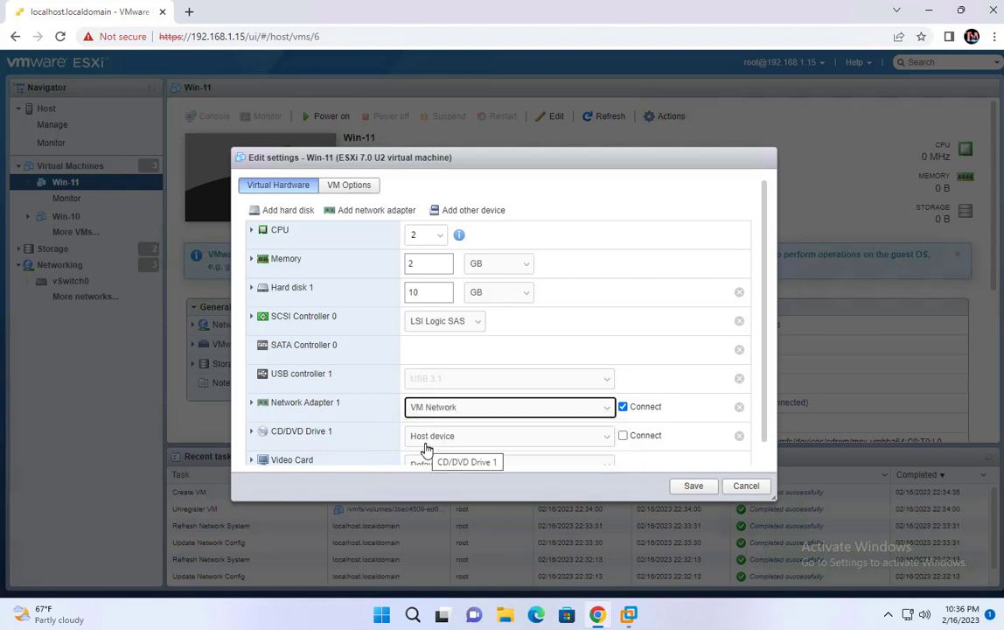
left_click(464, 411)
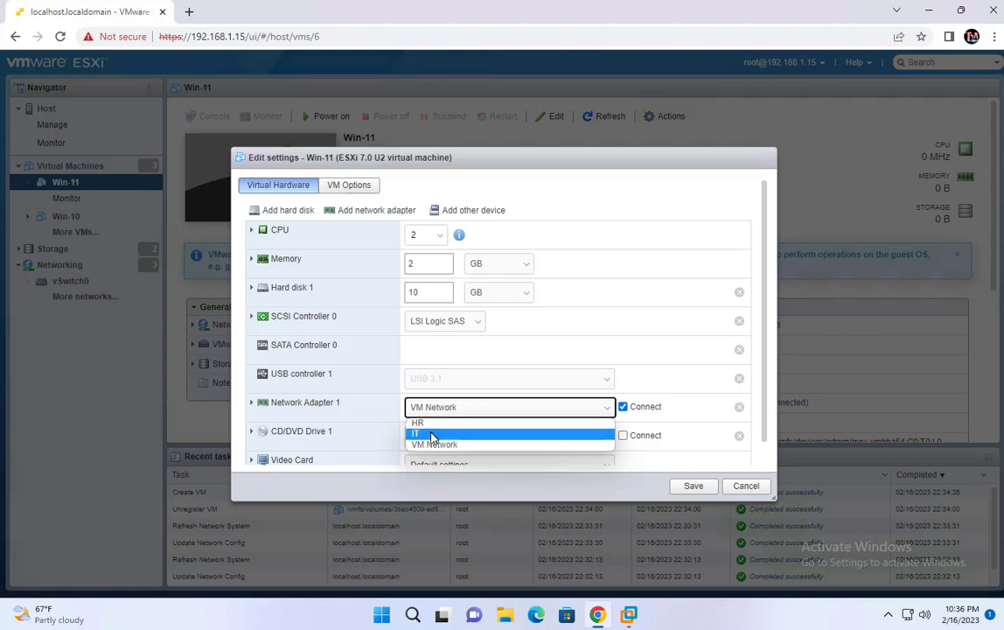
left_click(431, 430)
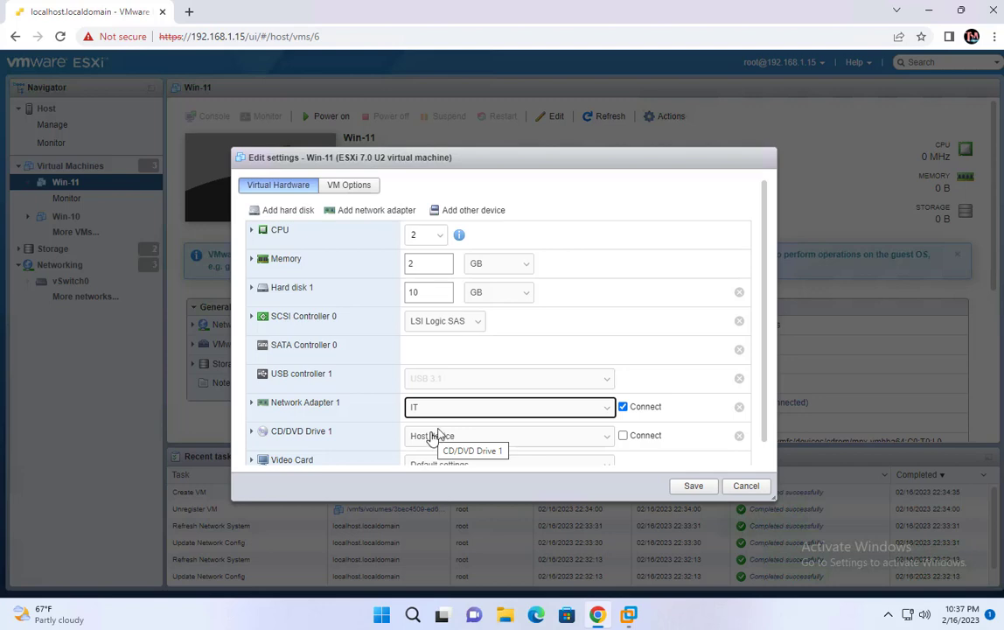
left_click(607, 411)
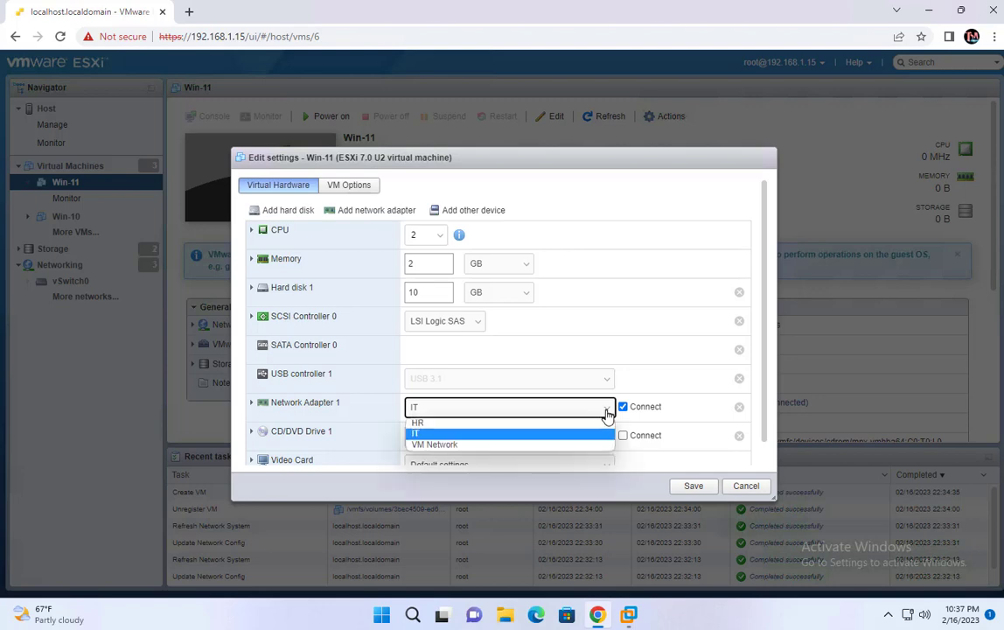
left_click(473, 424)
left_click(507, 411)
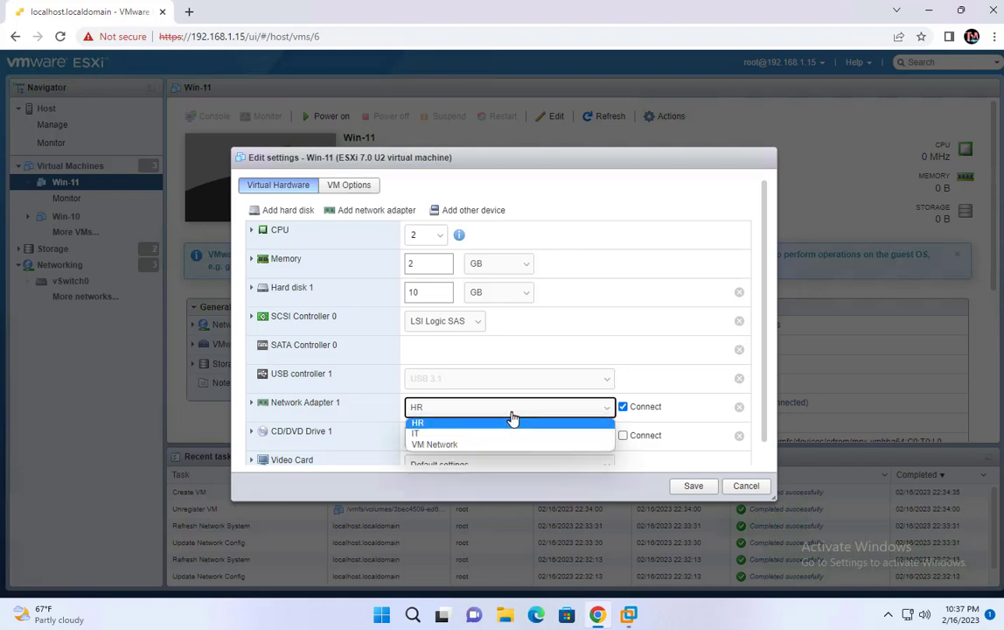
left_click(444, 434)
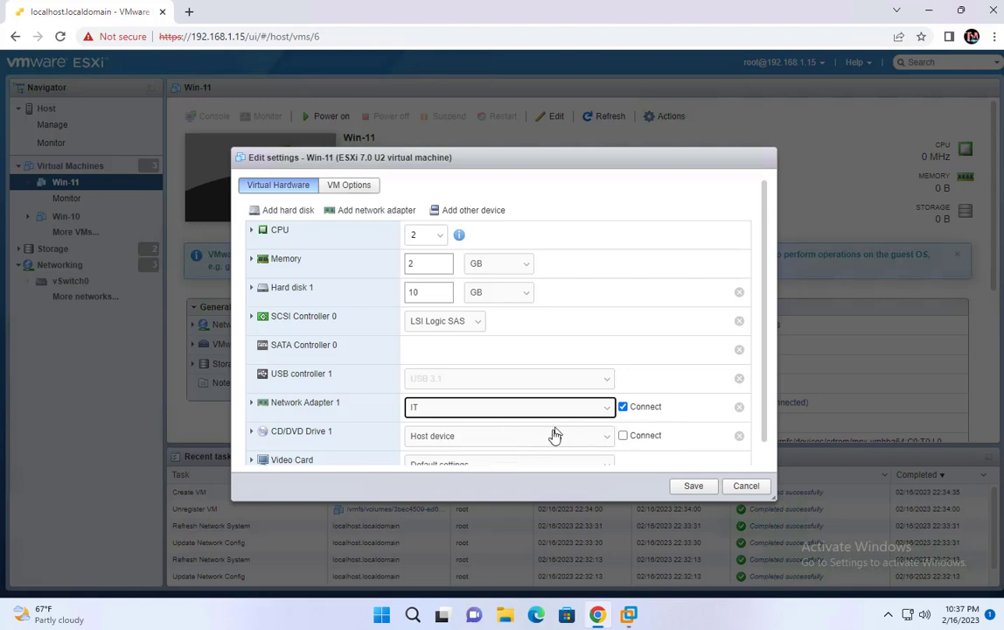
left_click(699, 485)
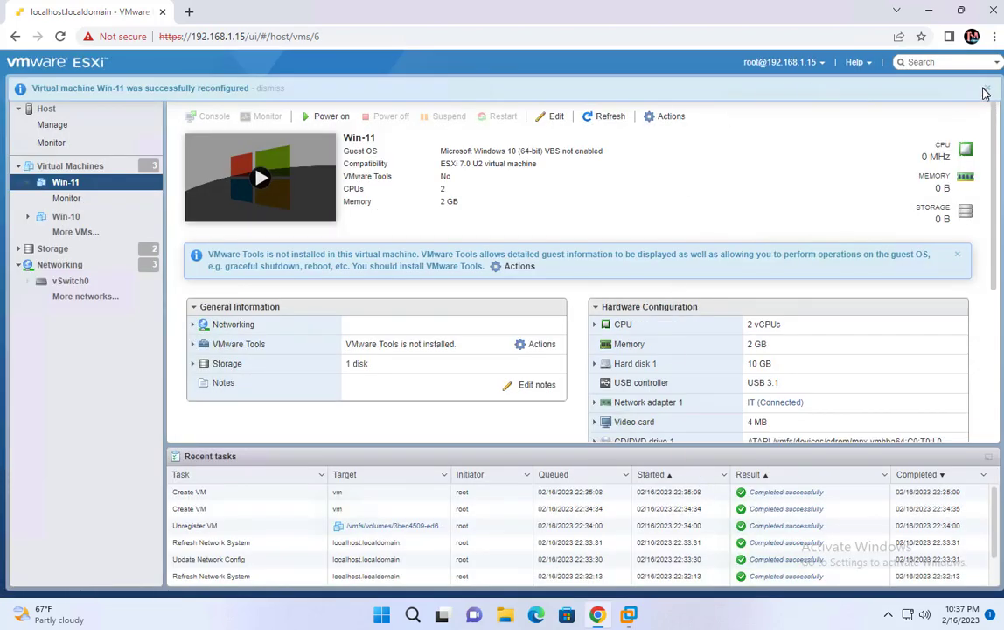
left_click(61, 265)
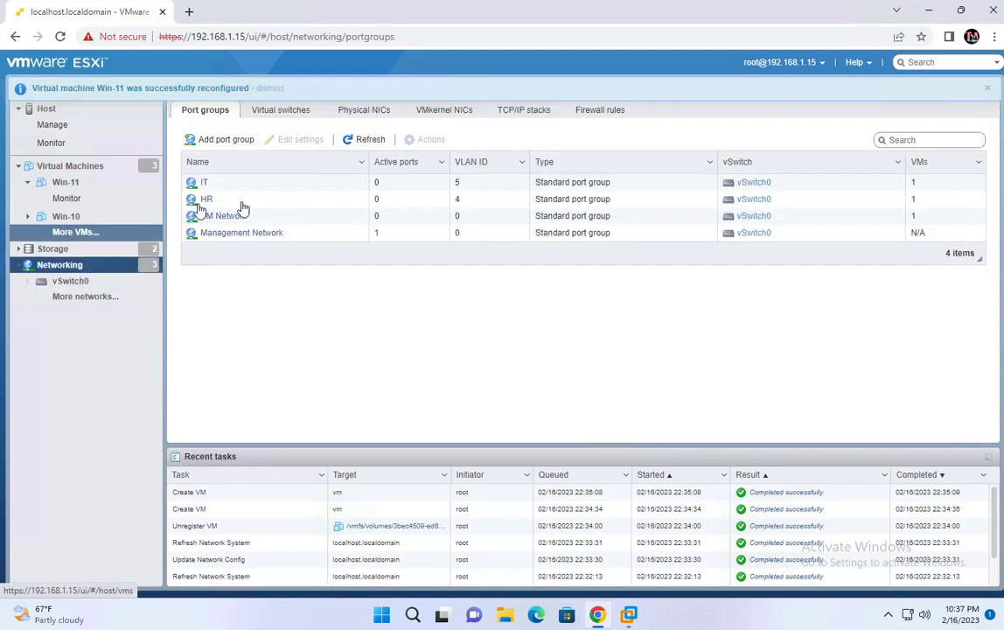
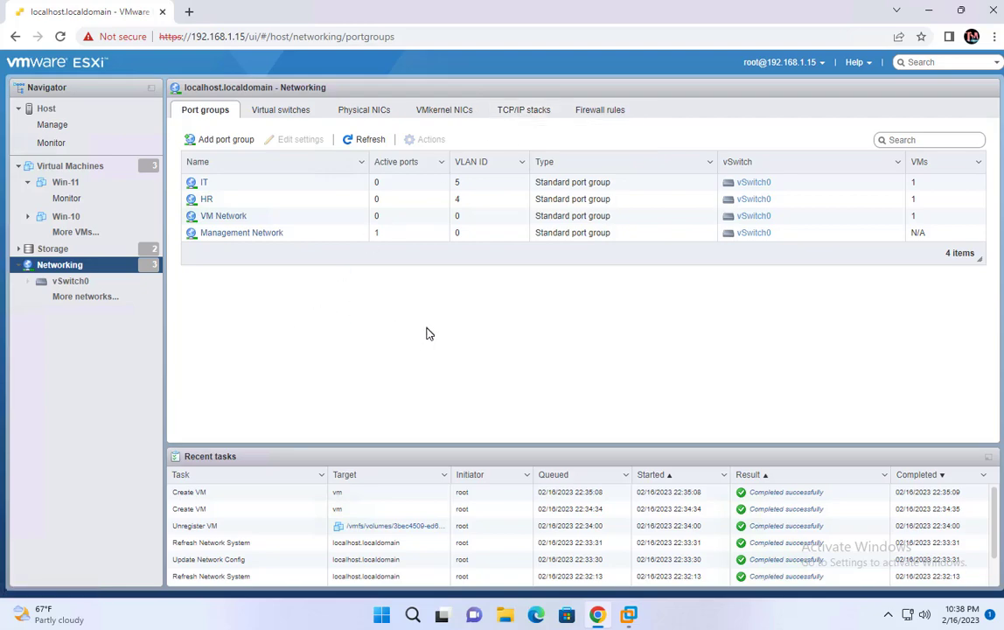
Step: Switch to OneNote and show the hand-drawn diagram of the HR and IT VLANs on the manageable switch
key("ctrl+Left")
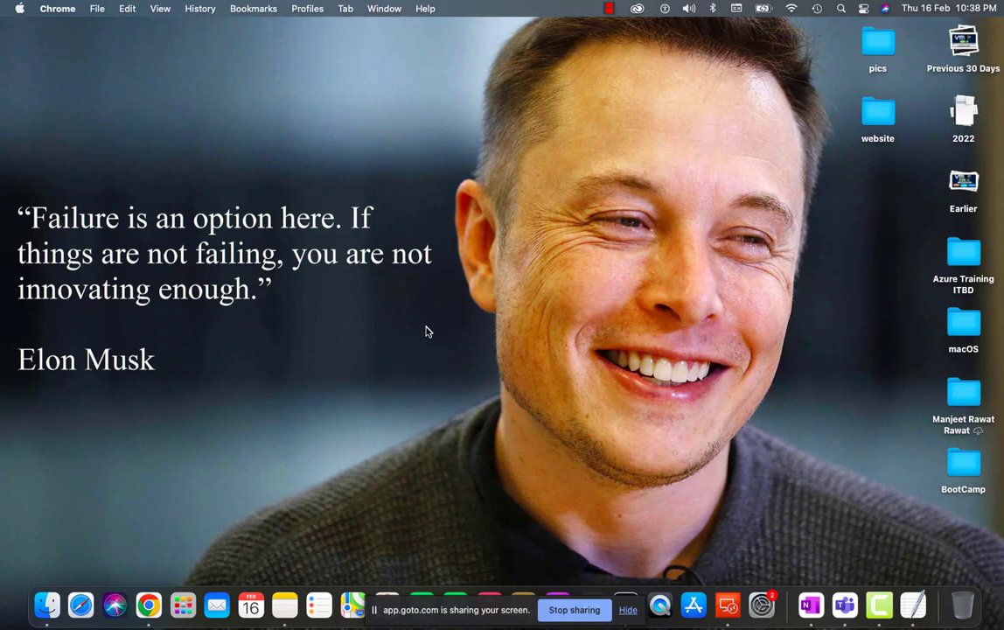
key("ctrl+Right")
key("ctrl+Right")
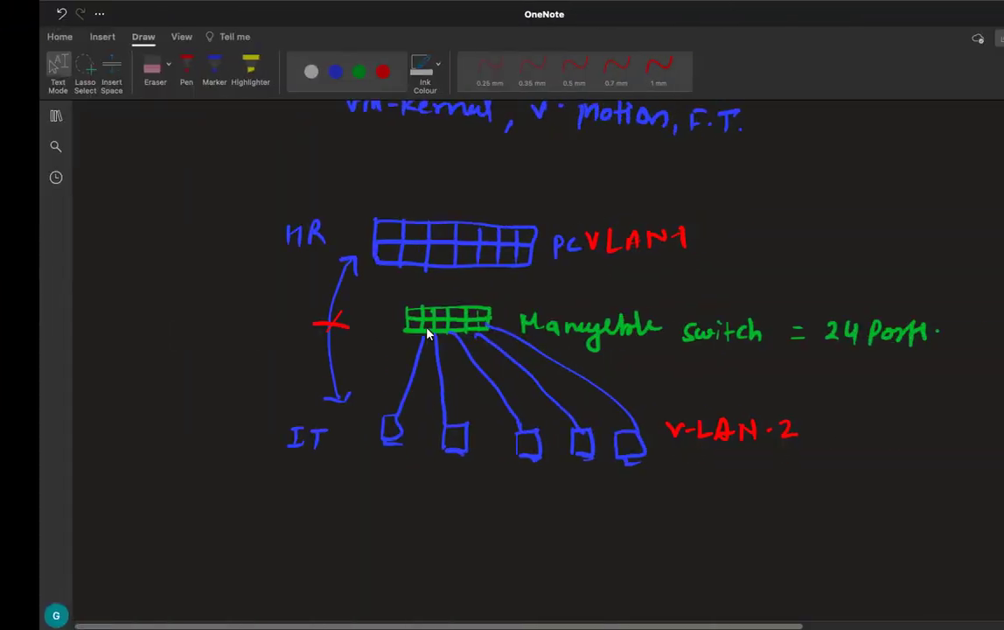
key("ctrl+Left")
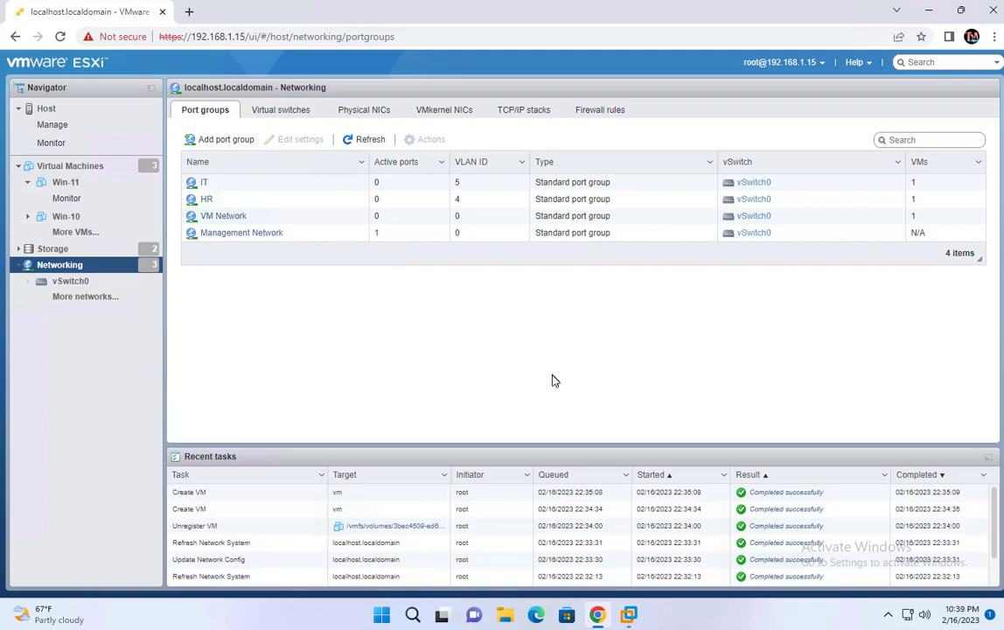
key("ctrl+Left")
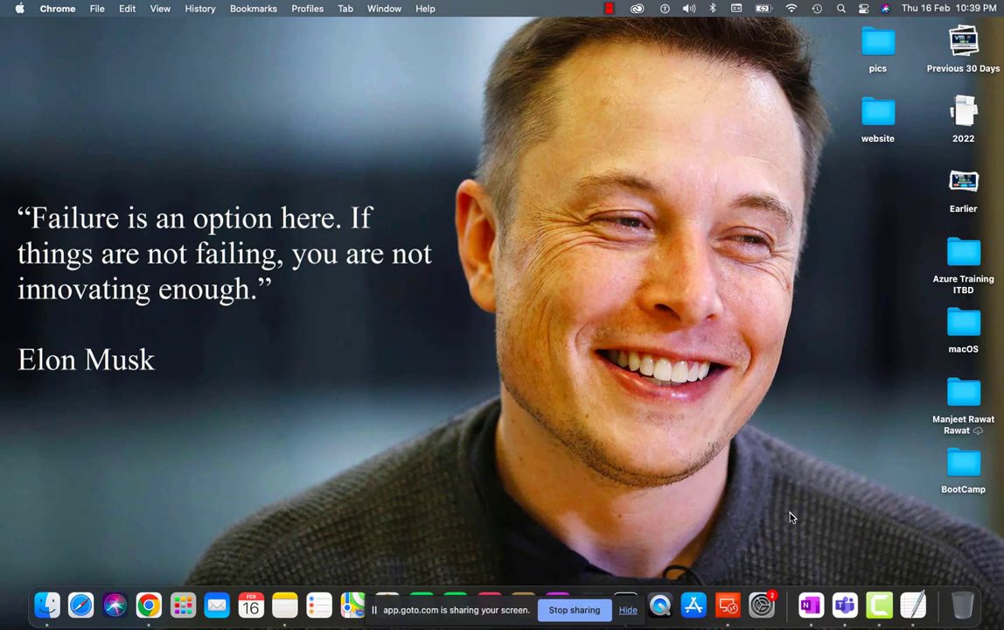
key("ctrl+Right")
key("ctrl+Right")
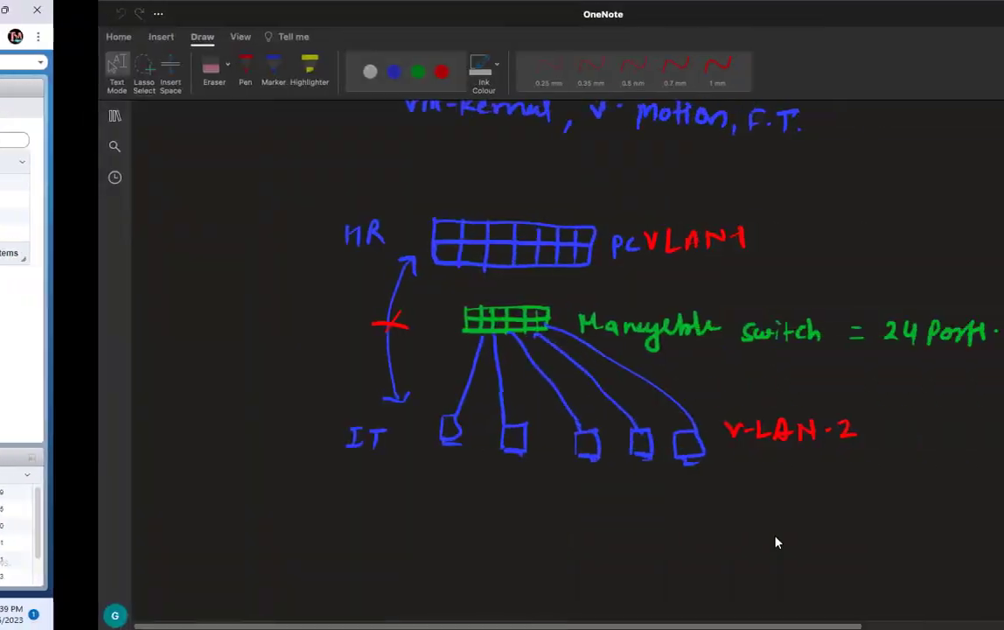
key("ctrl+Left")
key("ctrl+Left")
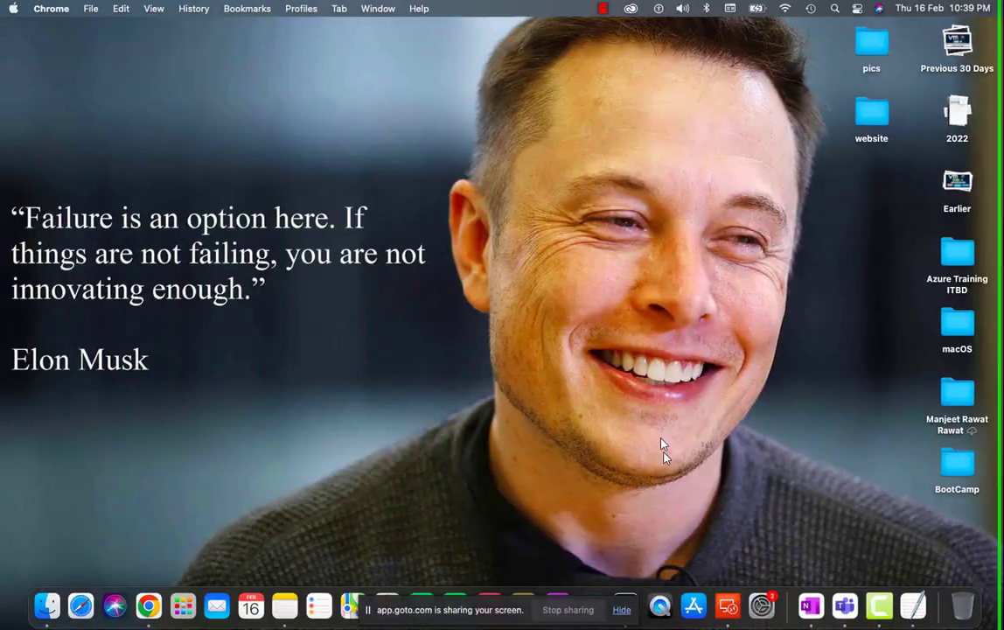
left_click(147, 591)
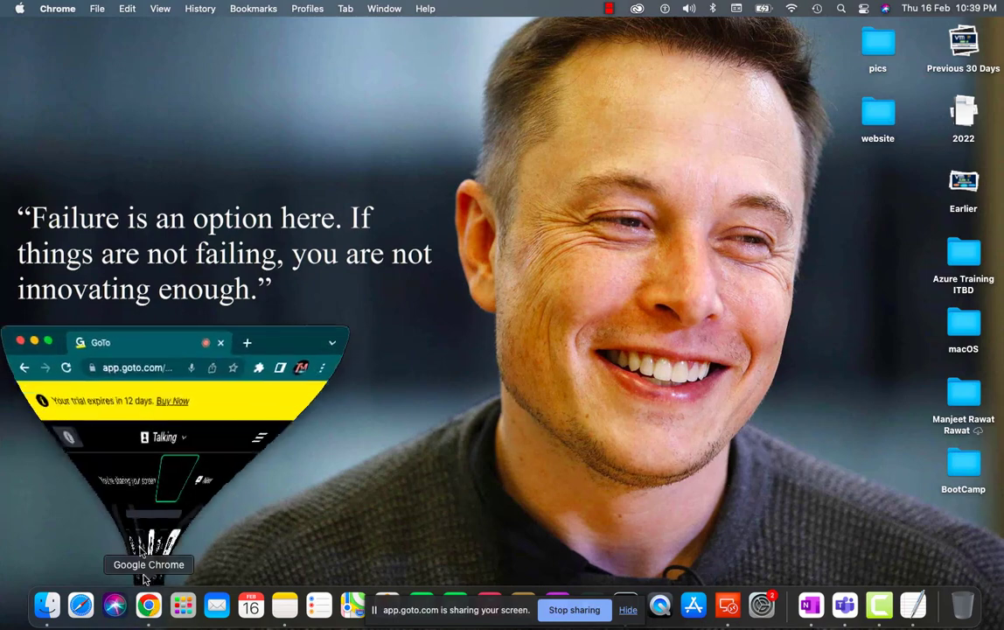
left_click(224, 339)
left_click(529, 254)
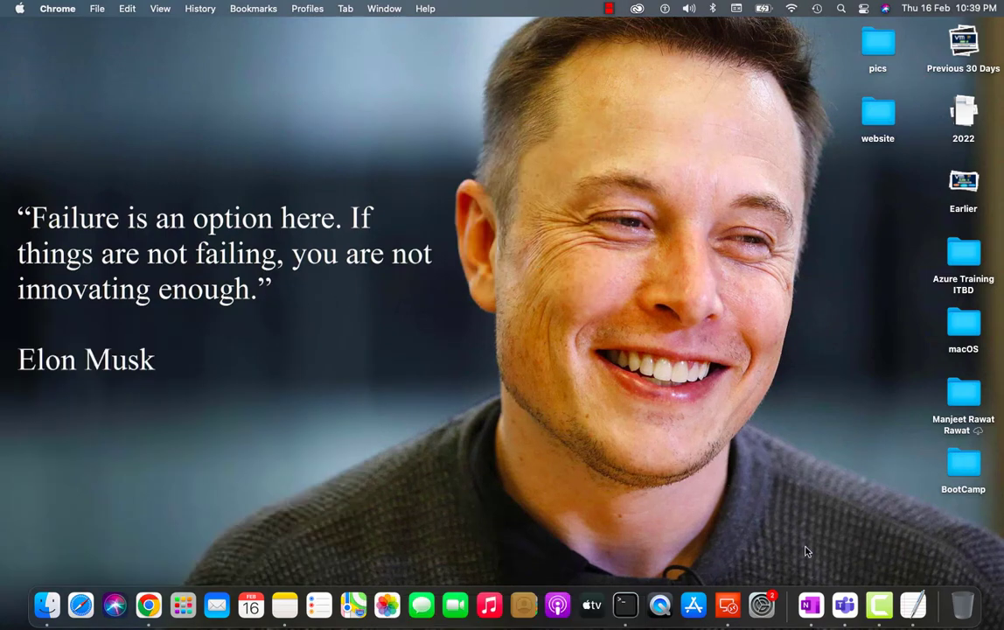
right_click(879, 603)
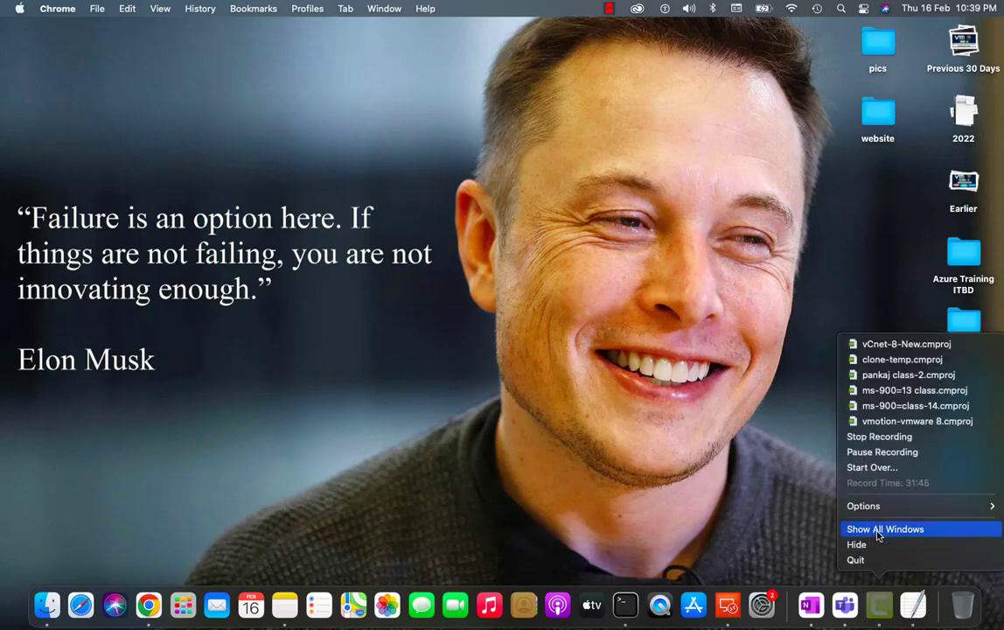
left_click(879, 437)
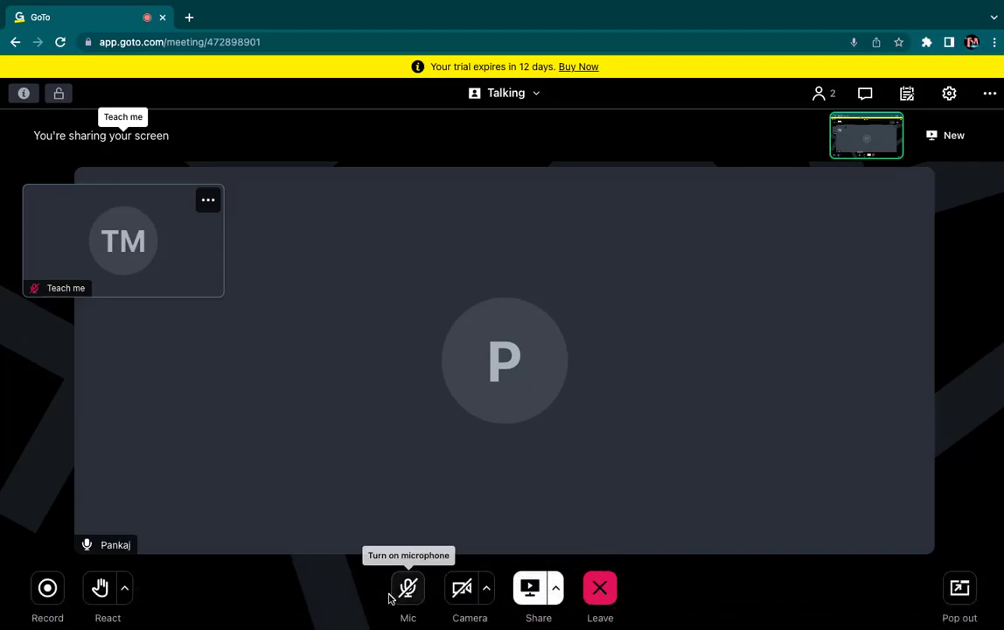
Step: Turn on the microphone in the GoTo meeting, switch back to the ESXi host's port group list, and dismiss the Chrome notification
left_click(410, 600)
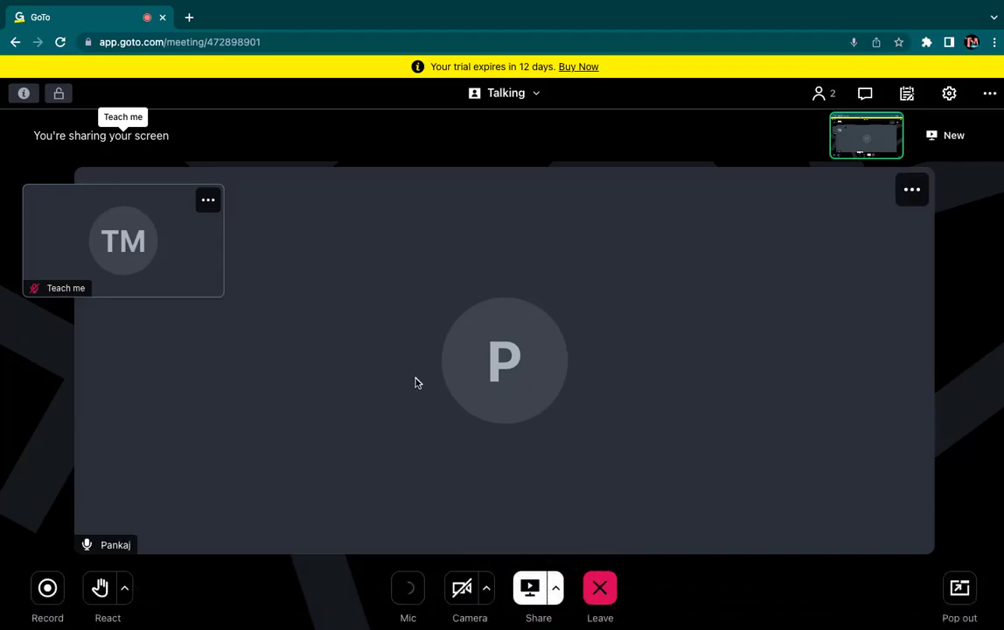
key("ctrl+Right")
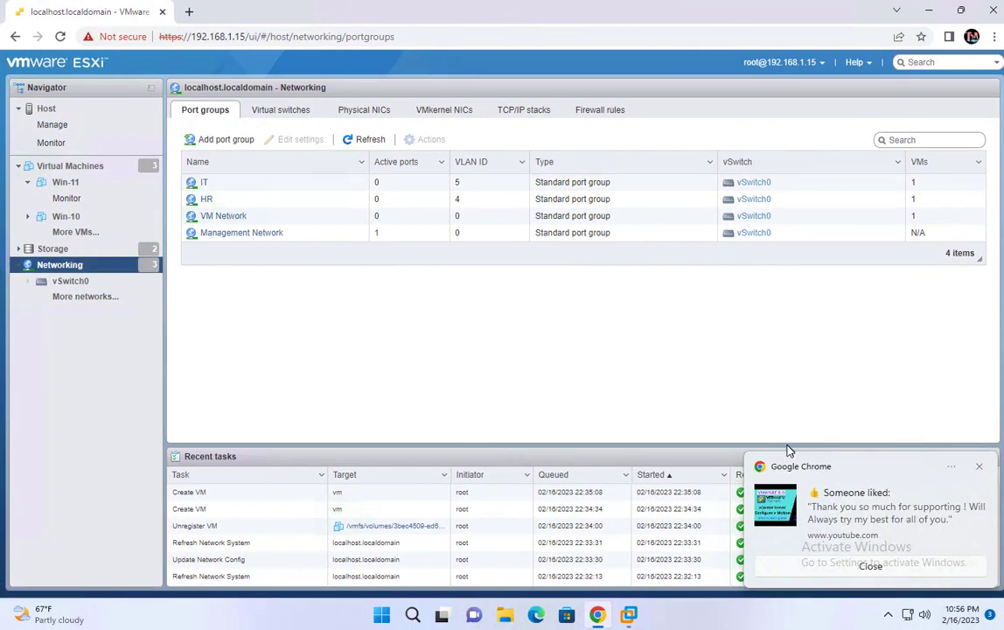
left_click(978, 466)
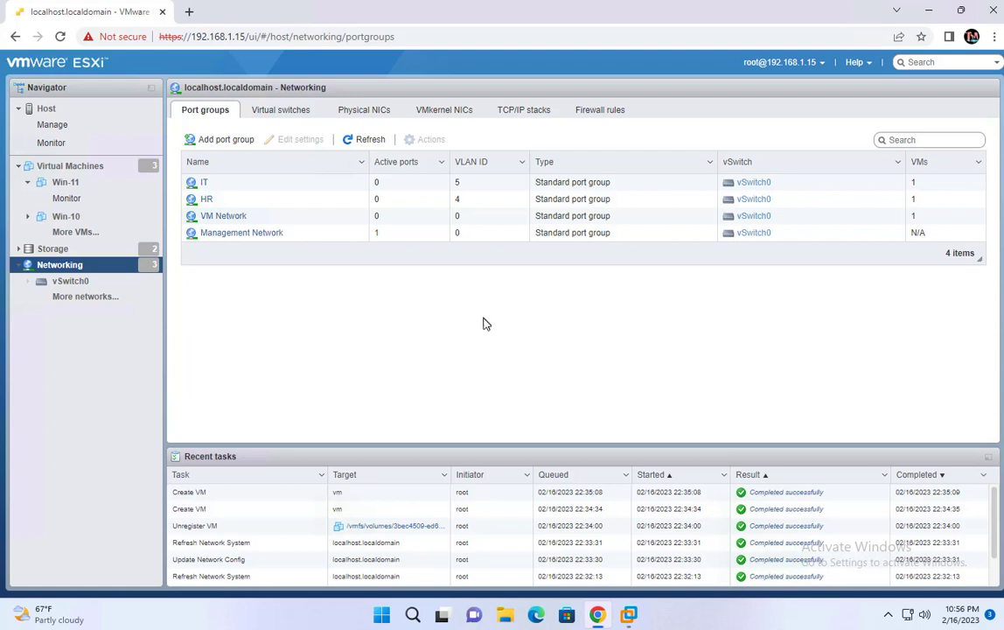
left_click(29, 216)
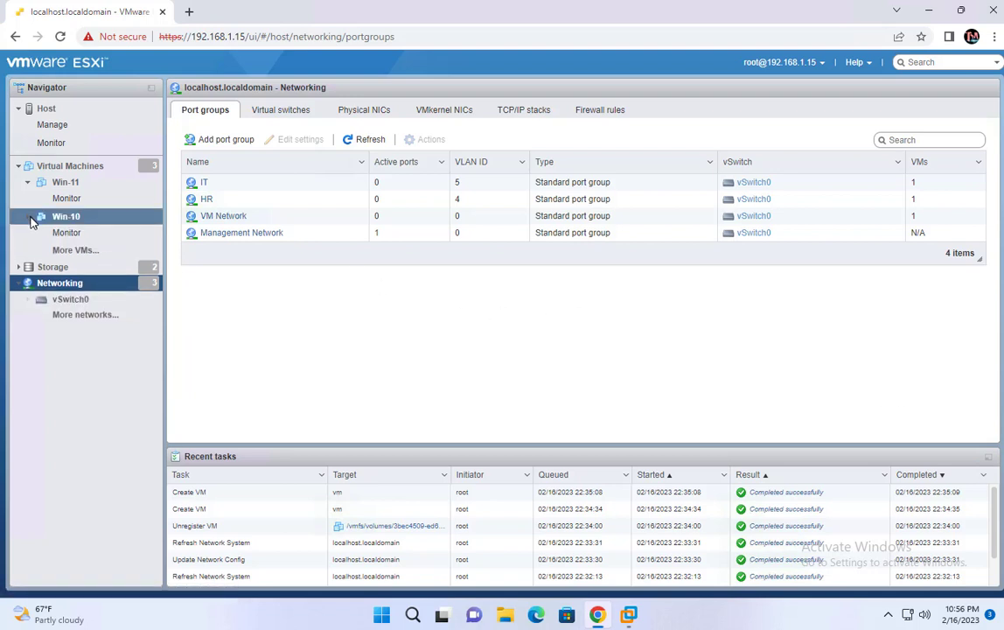
left_click(29, 217)
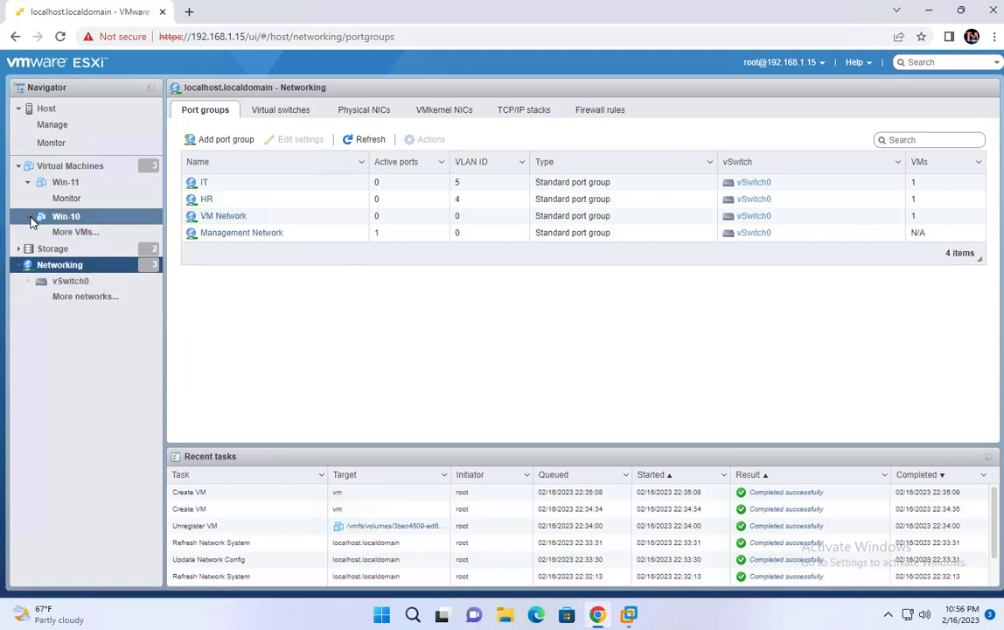
left_click(24, 167)
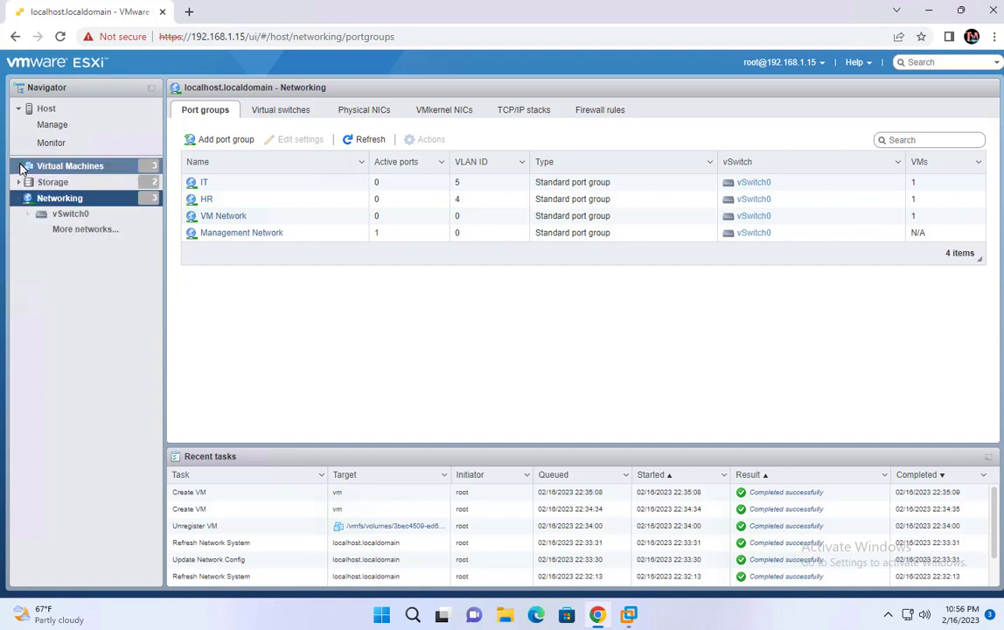
key("XF86AudioRaiseVolume")
key("XF86AudioRaiseVolume")
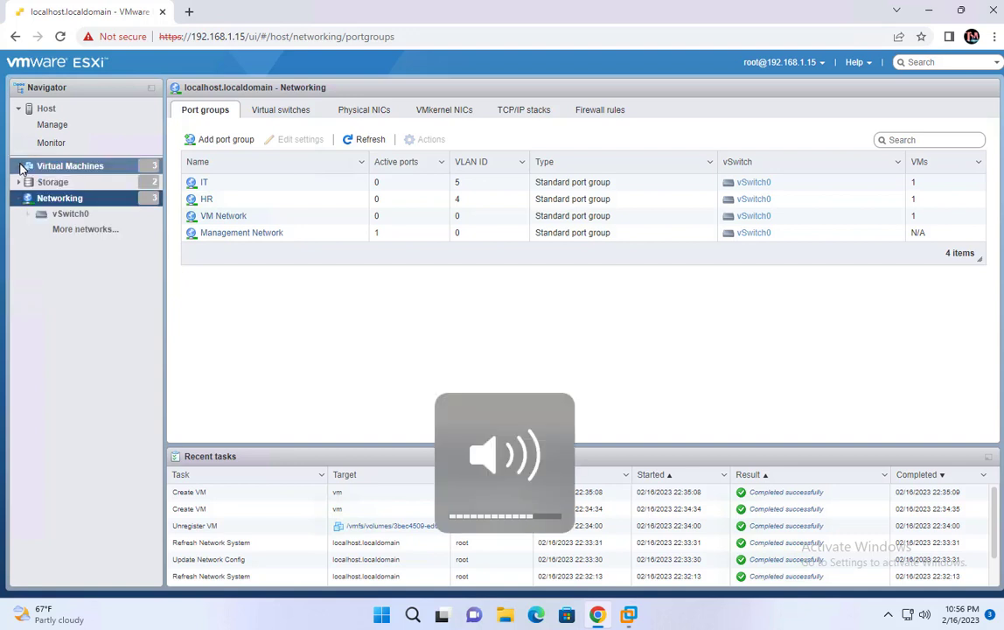
key("ctrl+Left")
key("ctrl+Left")
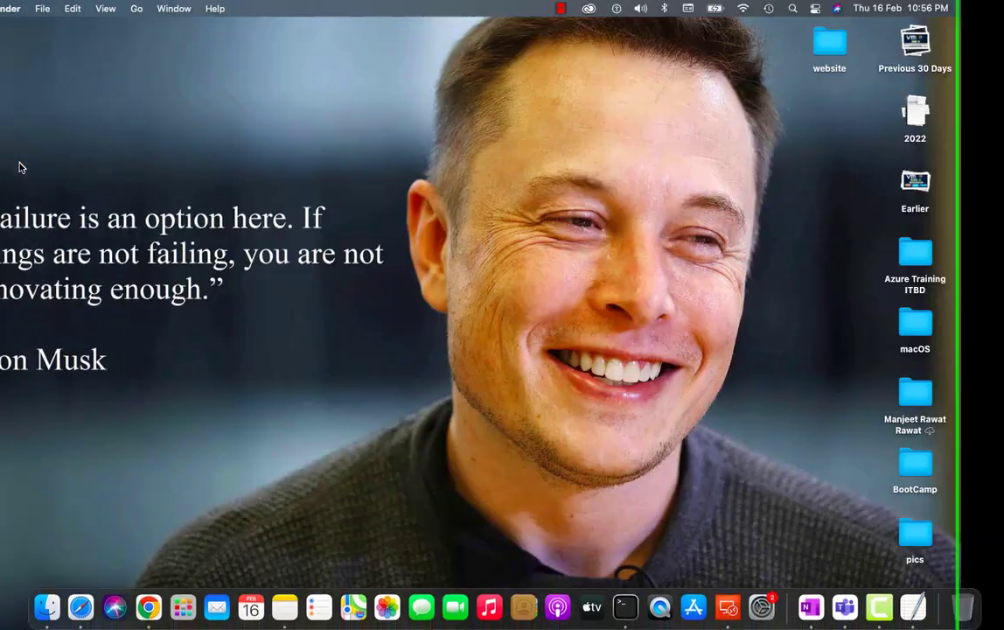
key("ctrl+Right")
key("ctrl+Right")
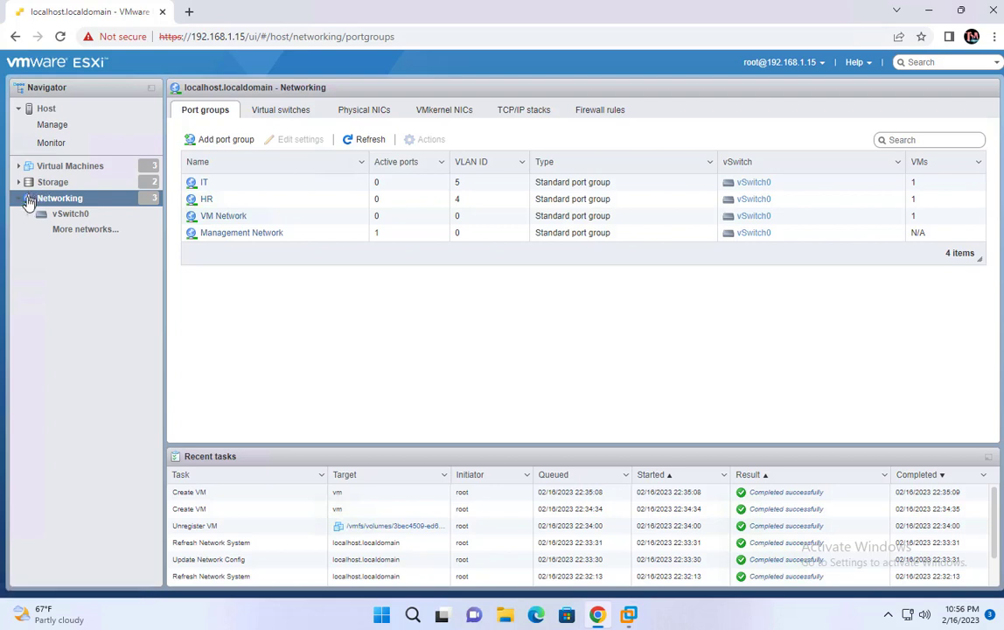
Step: Open Win-11's hardware settings, review the port groups available for Network Adapter 1, and close the settings without saving
left_click(23, 199)
left_click(65, 167)
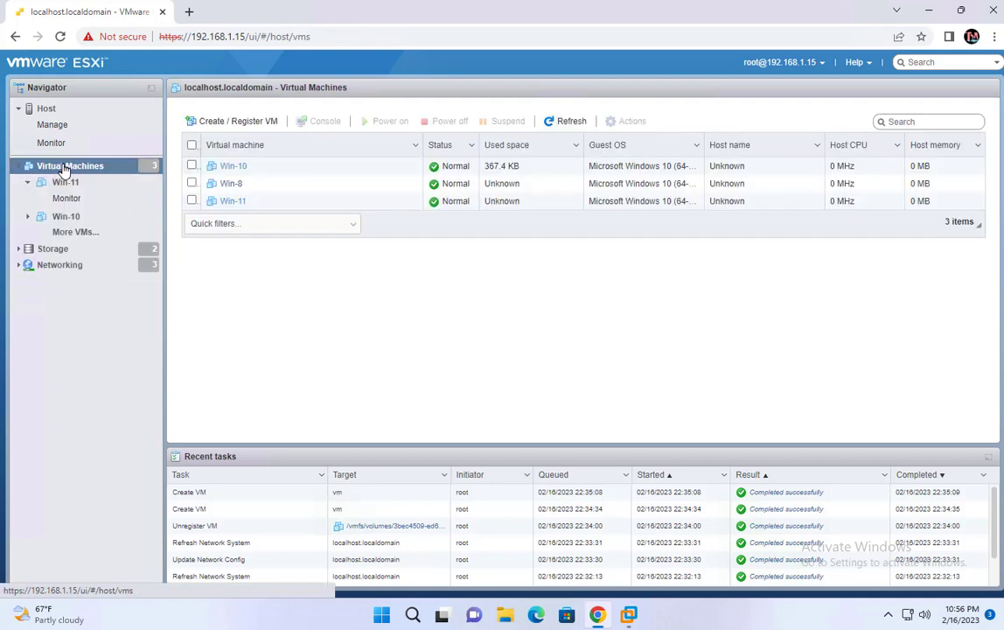
left_click(27, 182)
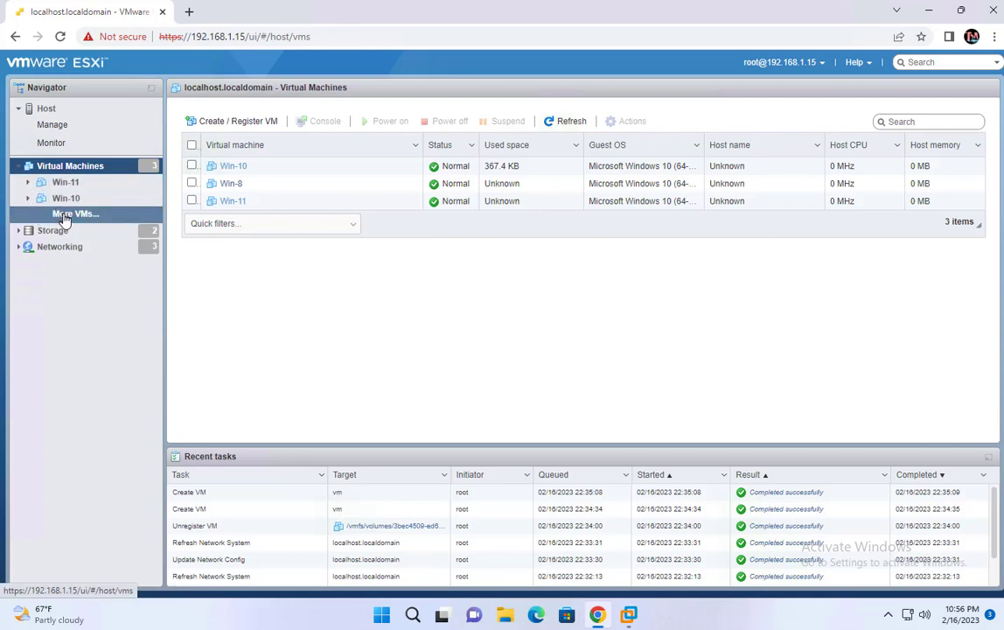
left_click(66, 182)
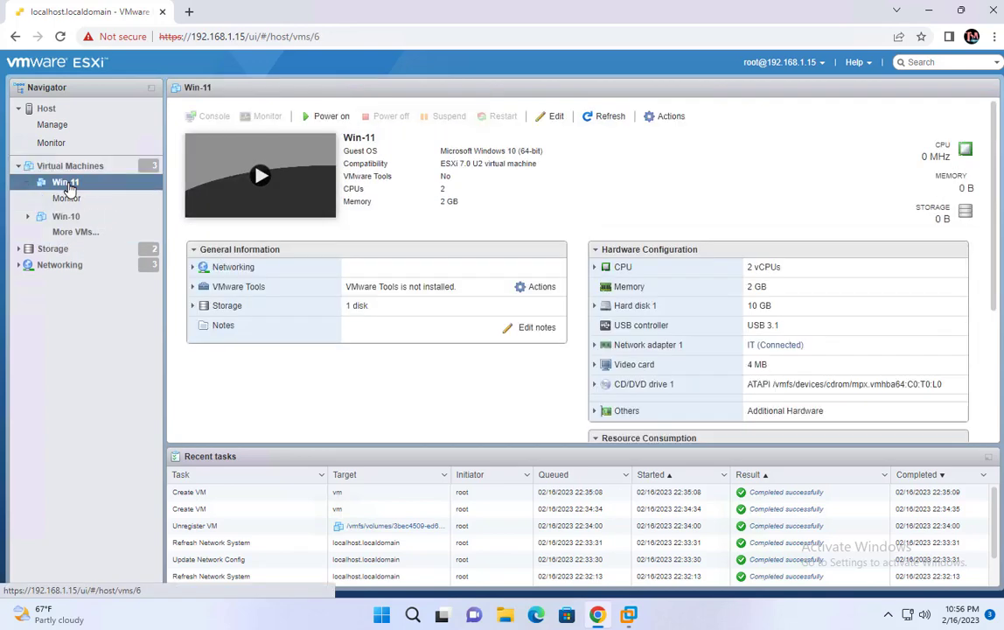
left_click(675, 117)
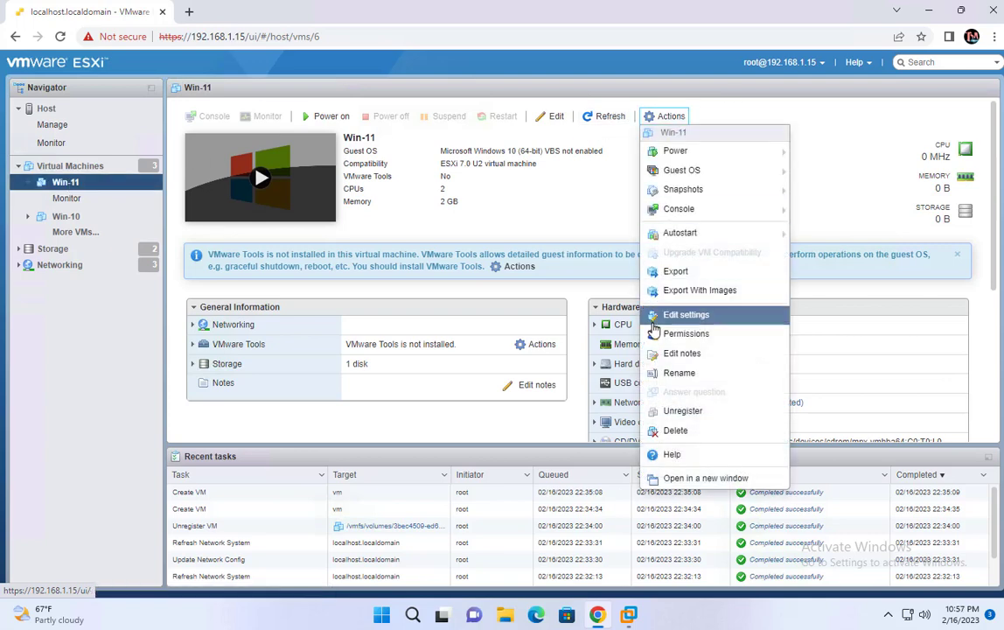
left_click(687, 314)
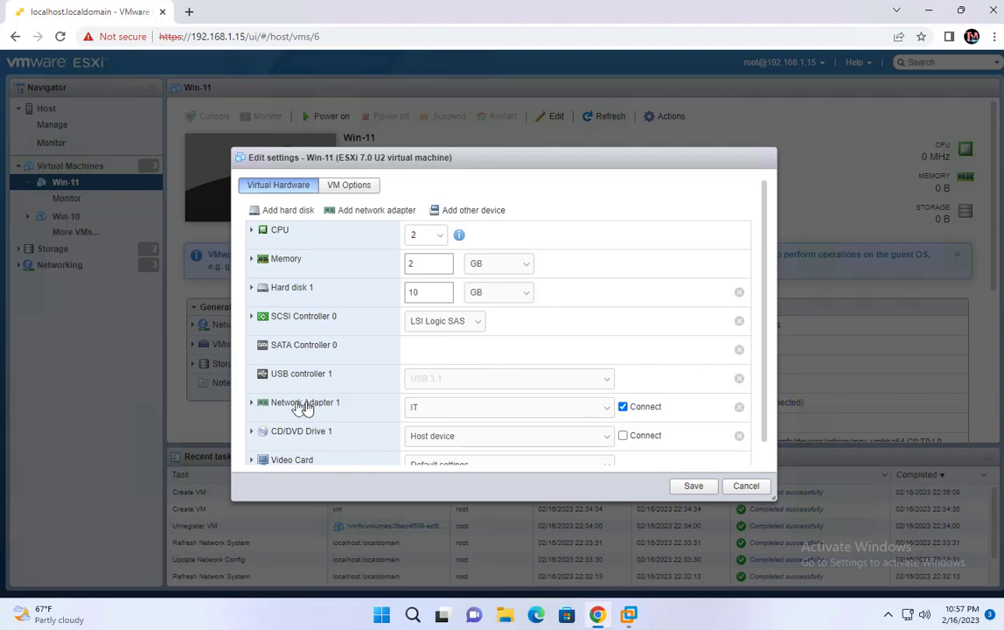
left_click(516, 408)
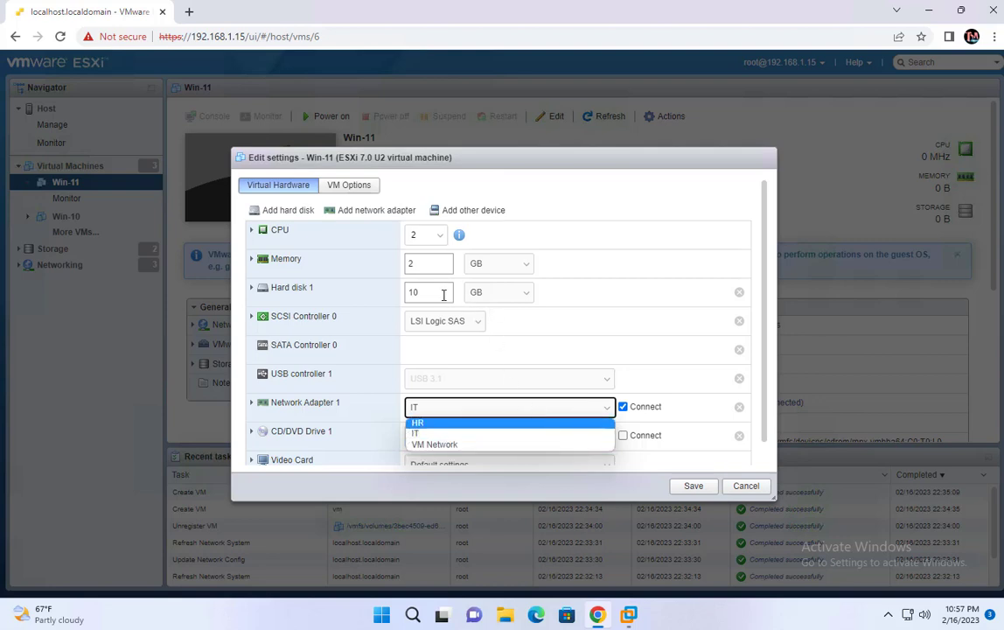
left_click(745, 486)
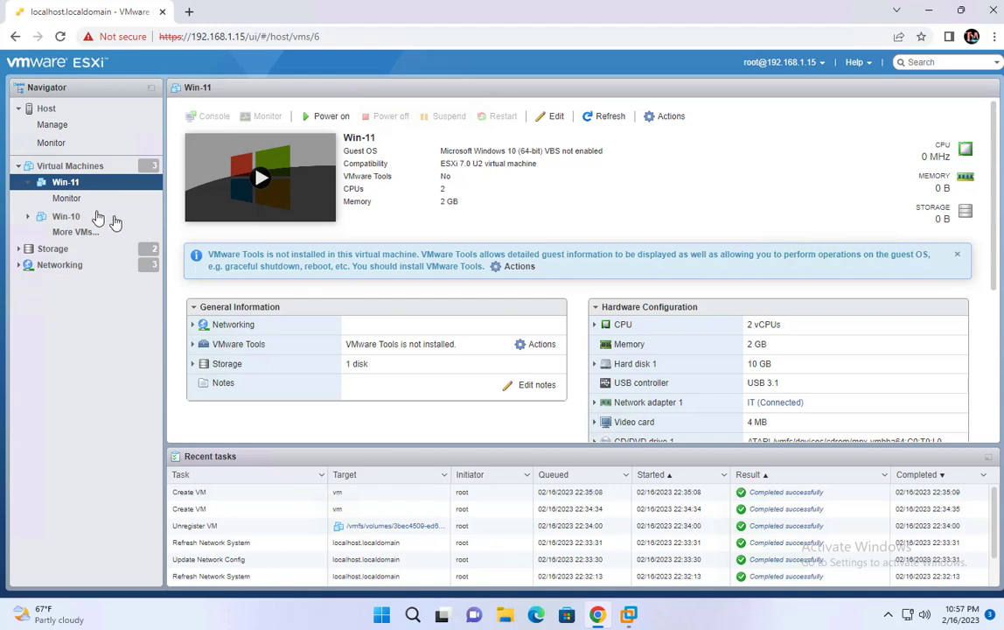
Step: Review the host's virtual switches and return to its port group list
left_click(57, 249)
left_click(56, 315)
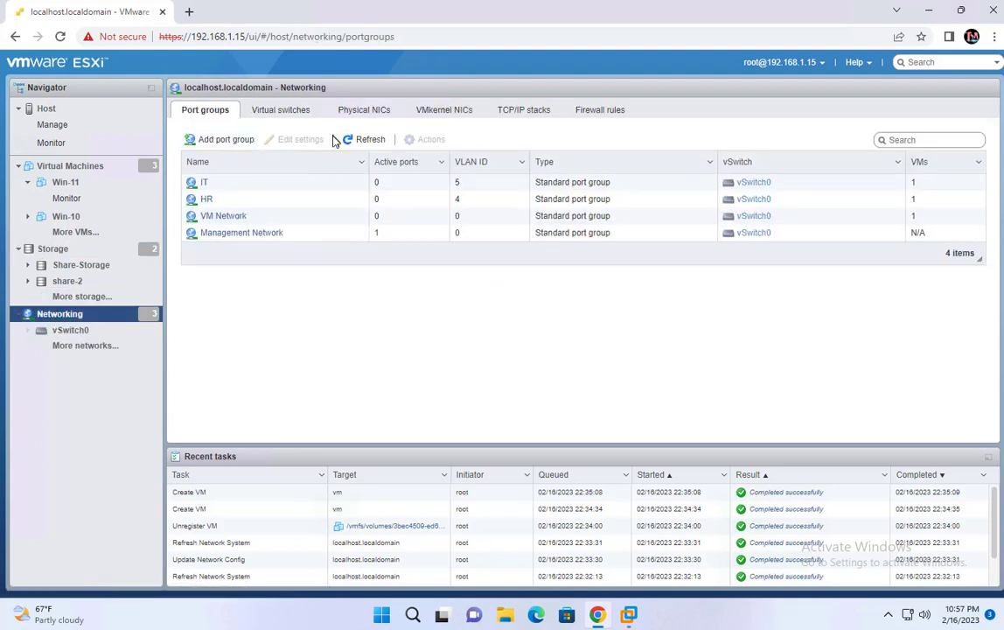
left_click(280, 114)
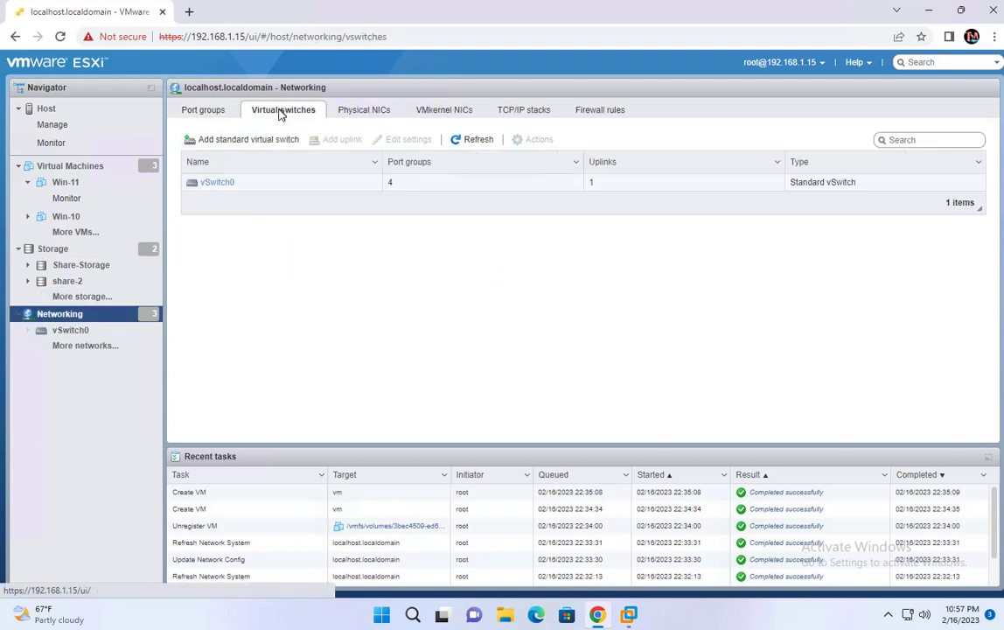
left_click(205, 114)
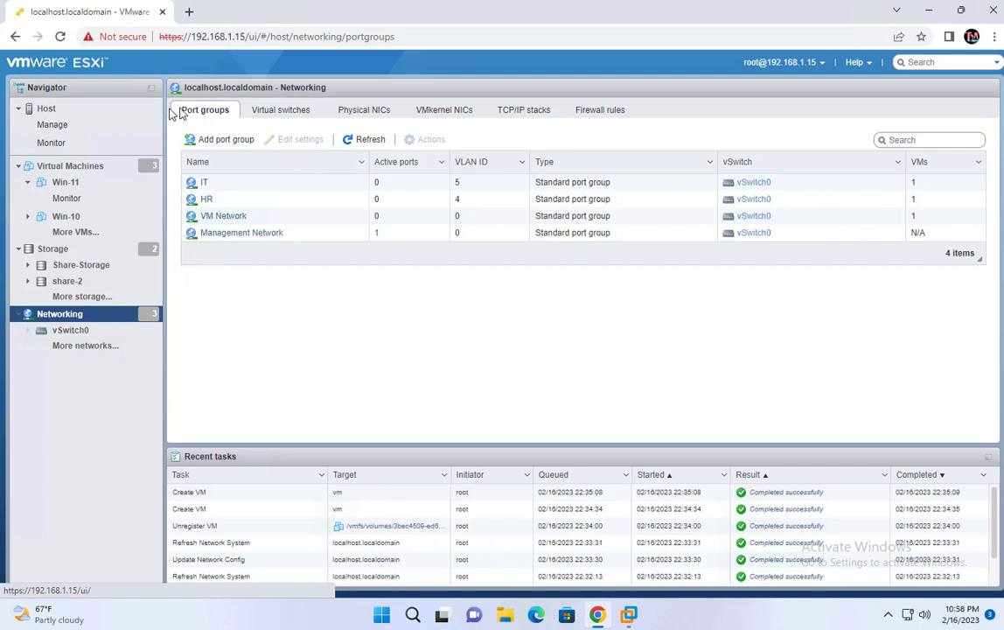
Step: Open the HR port group for editing and show its security options
left_click(206, 199)
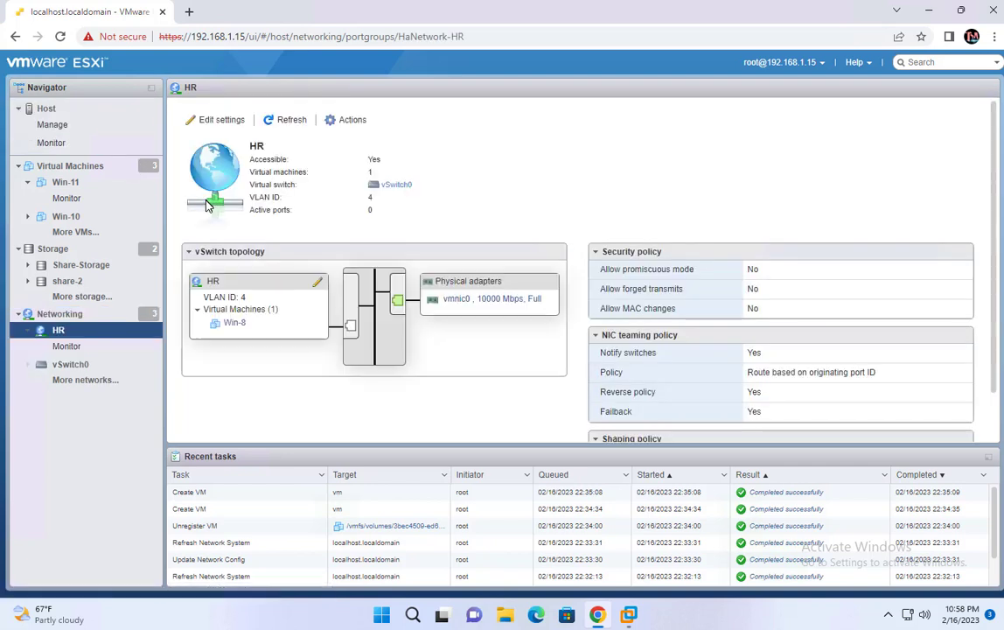
left_click(353, 122)
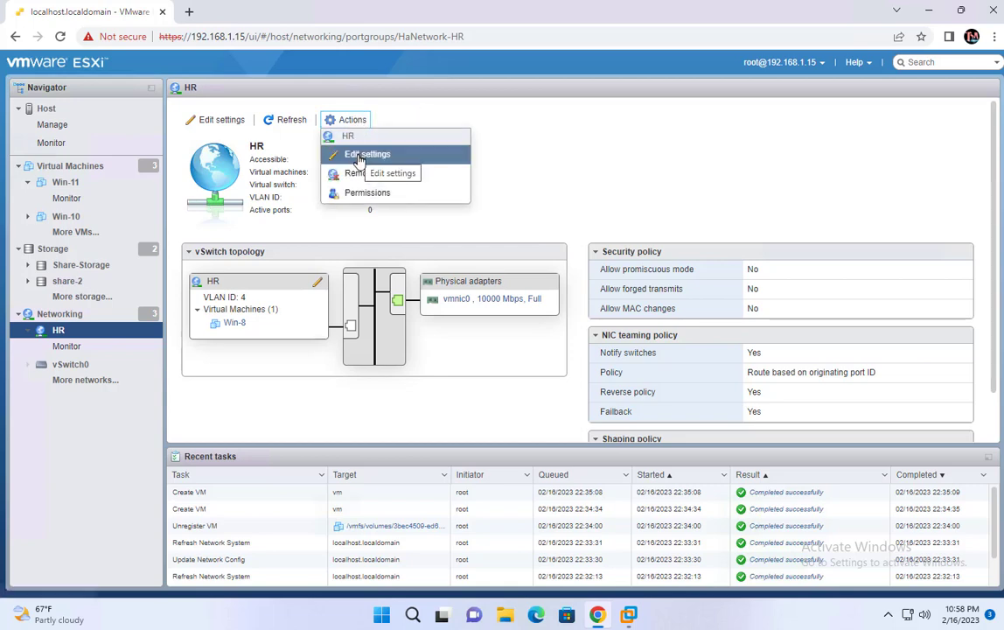
left_click(360, 154)
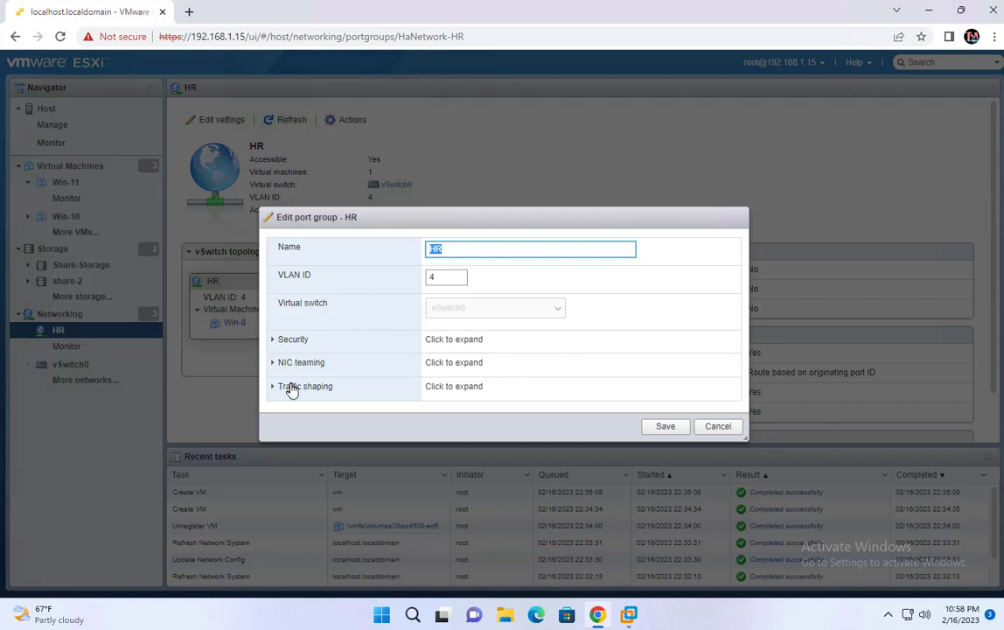
left_click(288, 340)
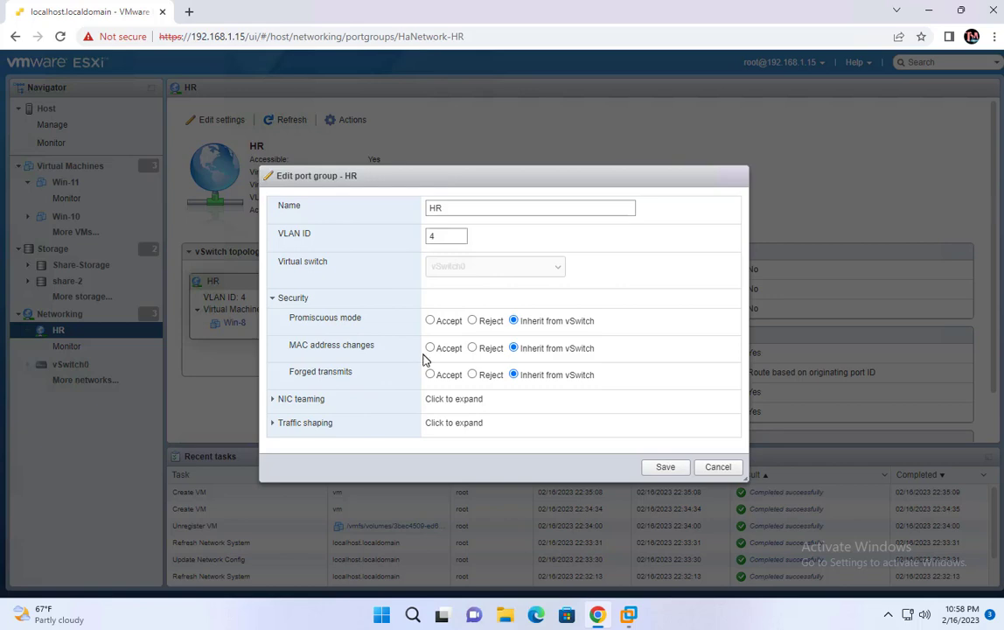
key("ctrl+Left")
key("ctrl+Left")
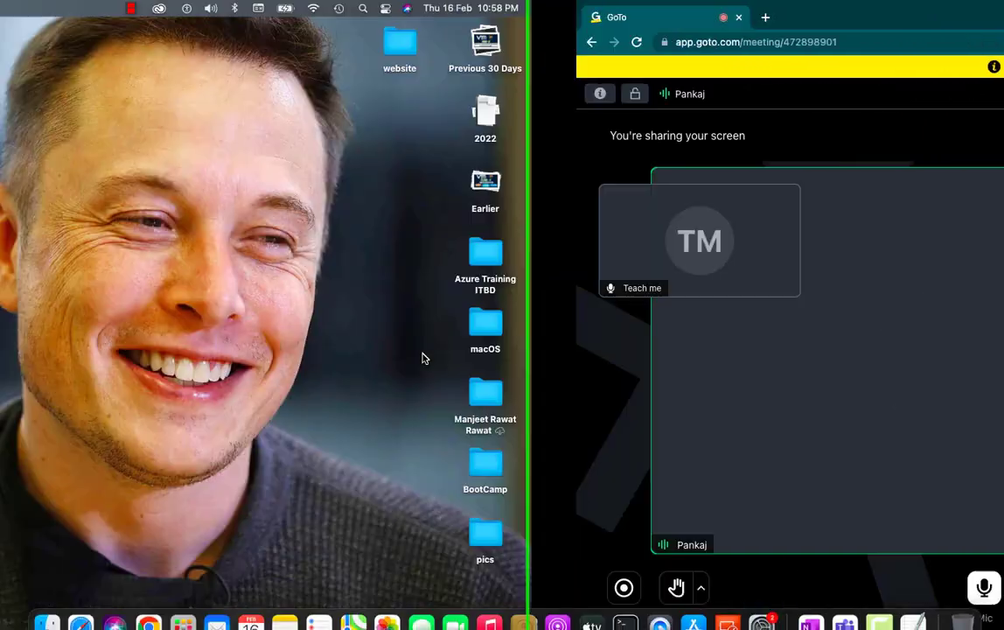
key("ctrl+Right")
key("ctrl+Right")
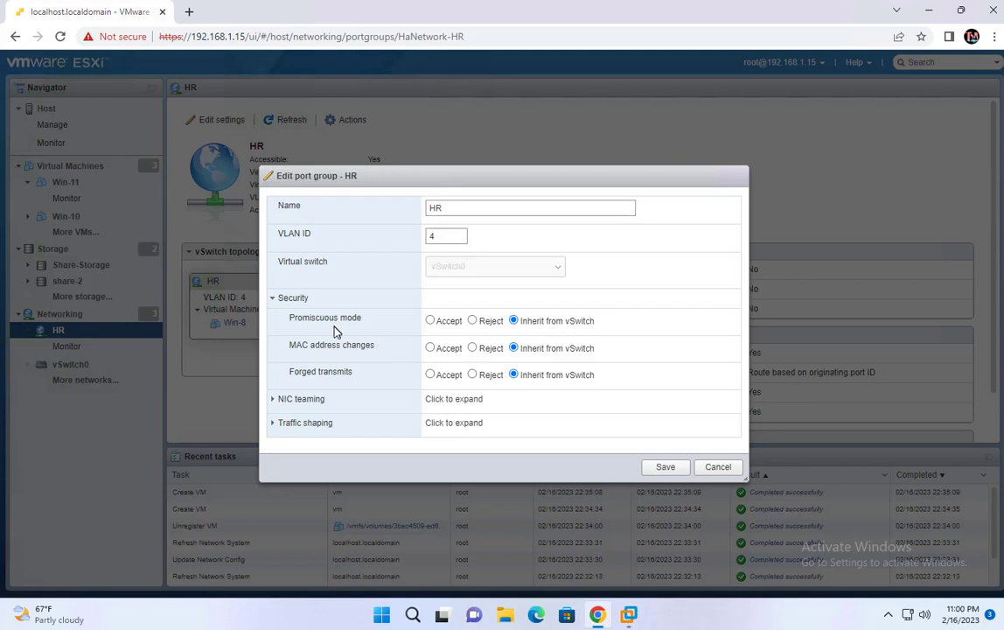
Step: Toggle the HR port group's promiscuous mode between Reject and Accept, leaving Accept selected
left_click(473, 322)
left_click(442, 326)
left_click(481, 323)
left_click(429, 321)
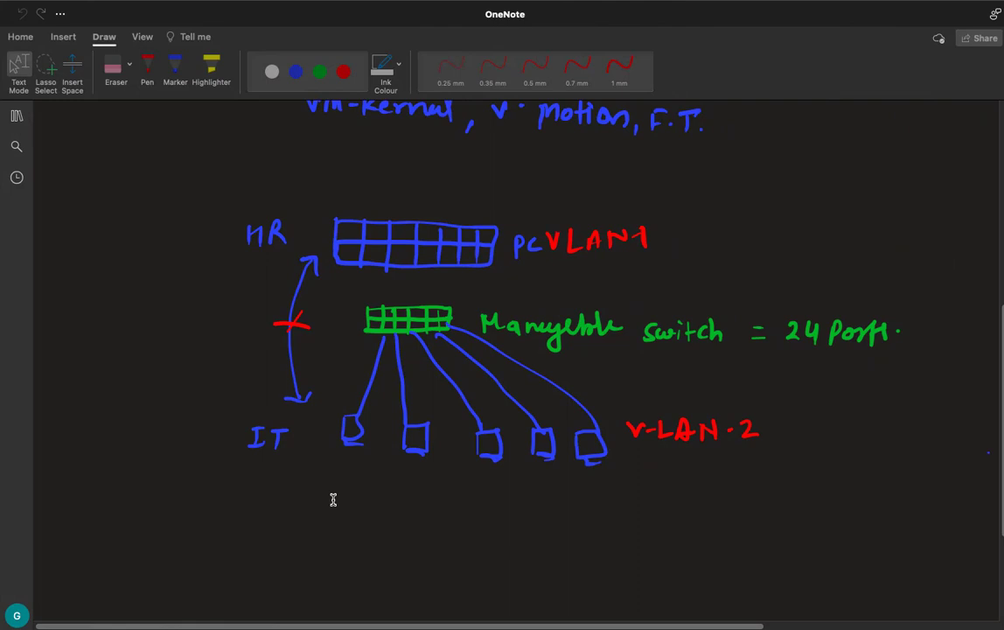
Step: Draw a green server box in the blank area below the IT computers and label it "ESXI"
scroll(332, 499, "down", 3)
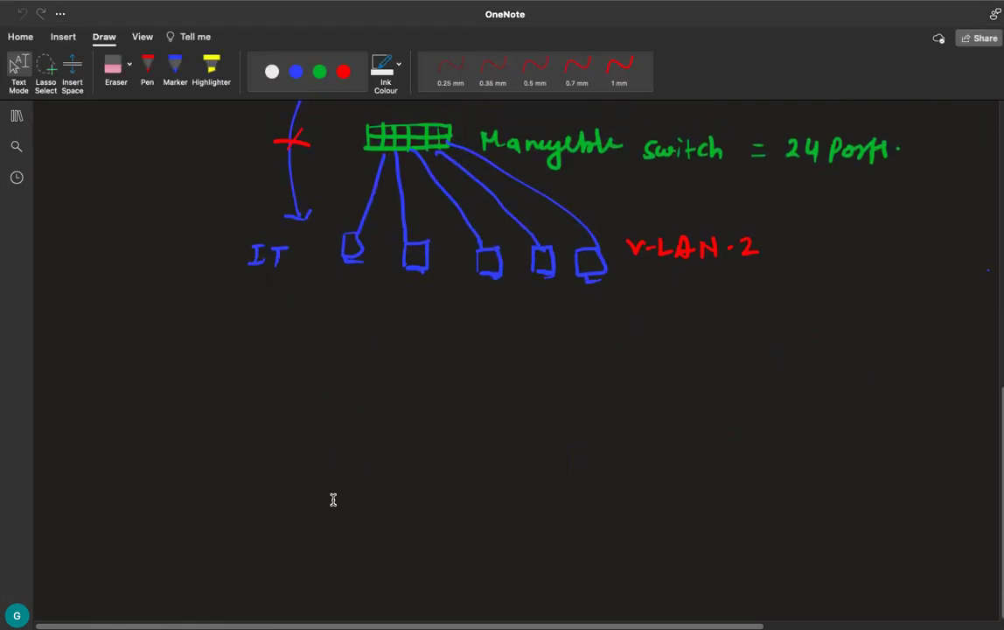
left_click(320, 72)
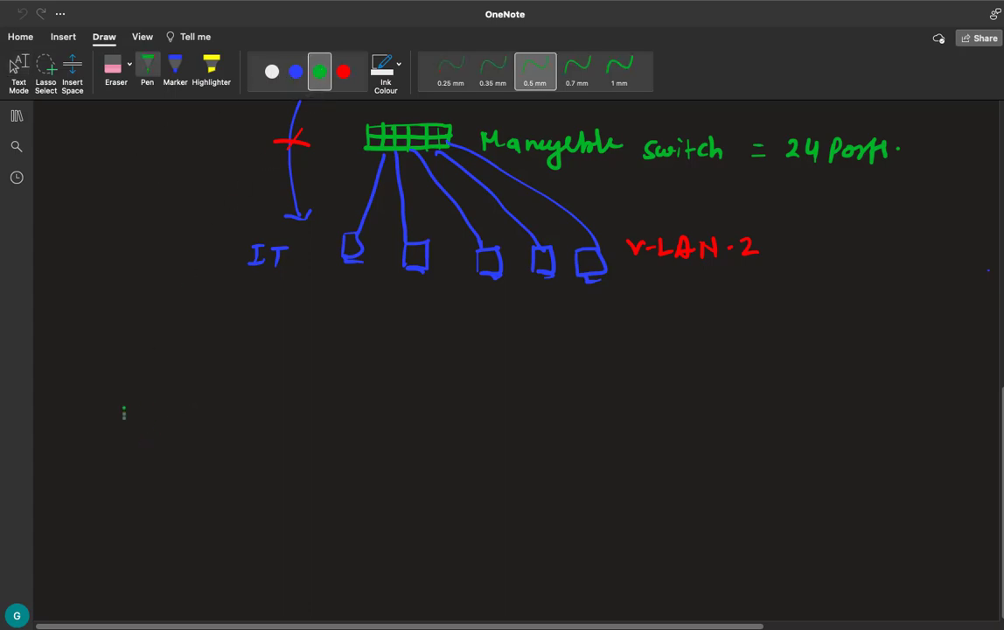
mouse_move(124, 409)
left_mouse_down()
mouse_move(124, 498)
mouse_move(180, 404)
mouse_move(180, 481)
mouse_move(123, 495)
mouse_move(126, 536)
mouse_move(137, 520)
left_mouse_up()
left_click_drag(126, 528, 163, 535)
mouse_move(164, 521)
left_mouse_down()
mouse_move(153, 535)
mouse_move(191, 526)
left_mouse_up()
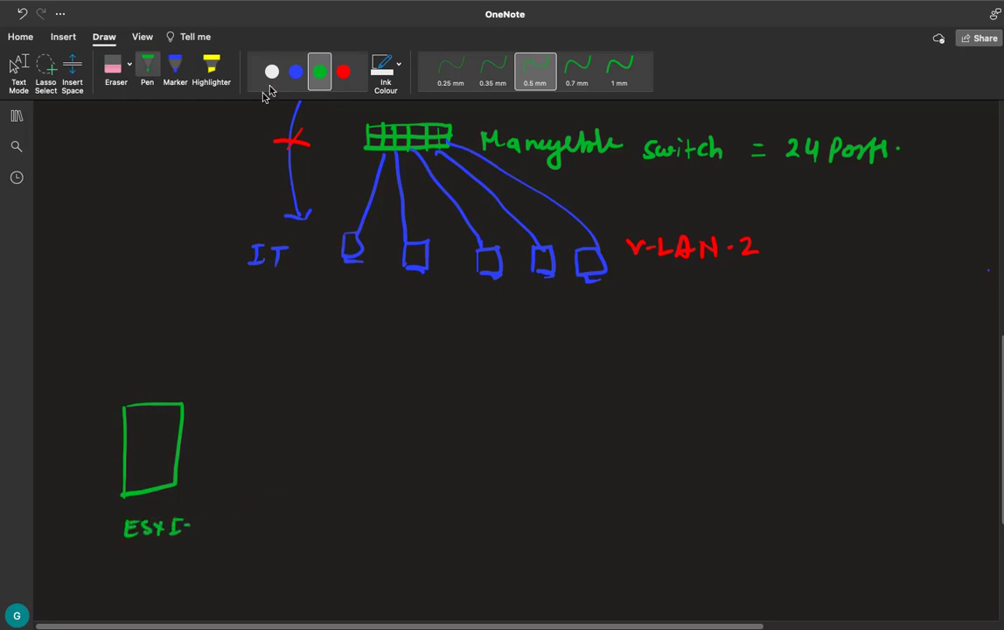
Step: Draw two blue machines linked to the ESXi box, label them "vLAN", and add a small green switch inside the box
left_click(296, 71)
mouse_move(248, 374)
left_mouse_down()
mouse_move(271, 395)
mouse_move(247, 395)
mouse_move(251, 407)
left_mouse_up()
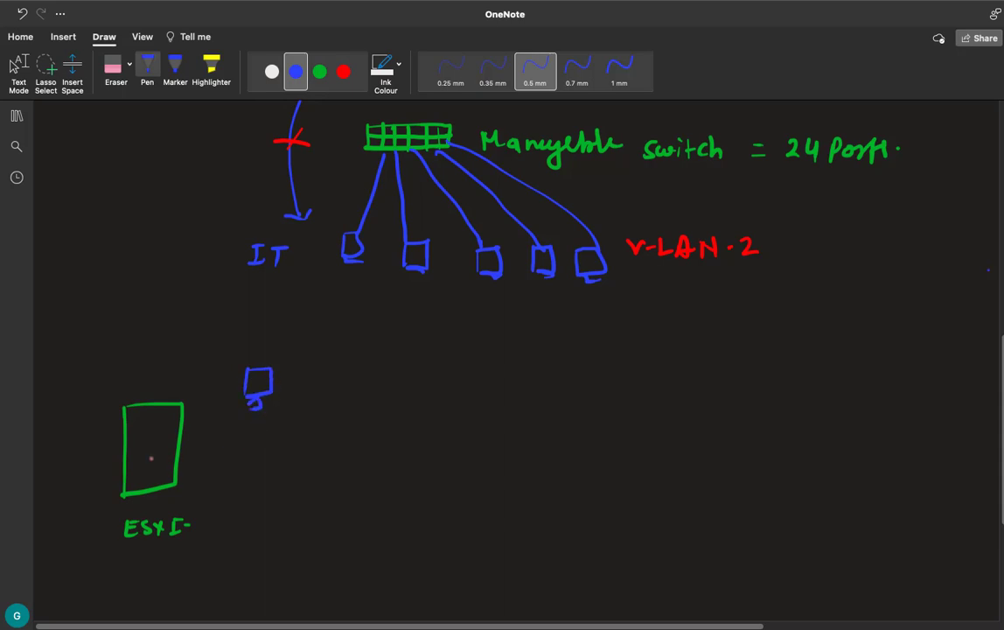
left_click_drag(155, 456, 262, 410)
mouse_move(154, 456)
left_mouse_down()
mouse_move(229, 468)
mouse_move(251, 455)
mouse_move(229, 477)
mouse_move(279, 500)
mouse_move(291, 486)
mouse_move(298, 501)
mouse_move(302, 483)
mouse_move(318, 482)
left_mouse_up()
left_click(320, 71)
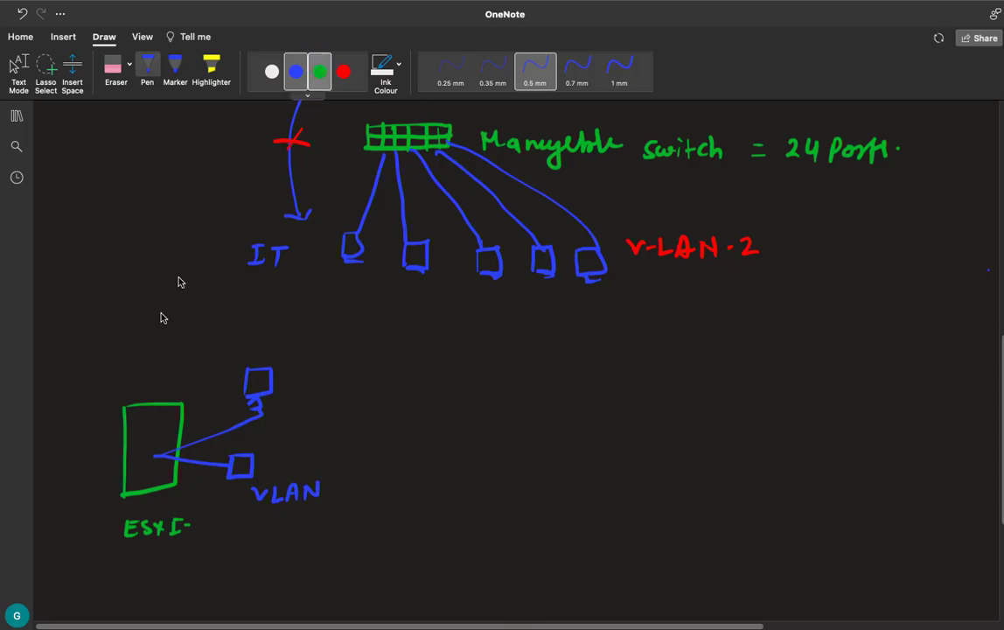
mouse_move(135, 450)
left_mouse_down()
mouse_move(161, 448)
mouse_move(160, 466)
mouse_move(131, 451)
mouse_move(154, 449)
left_mouse_up()
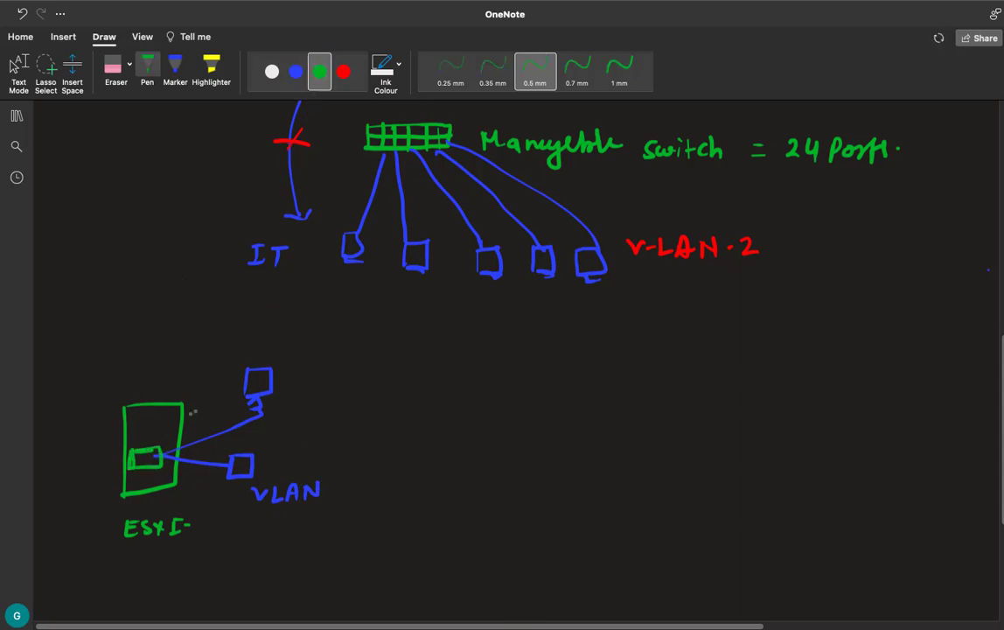
Step: Draw a white physical switch with a grid of ports beside the ESXi diagram
left_click(272, 71)
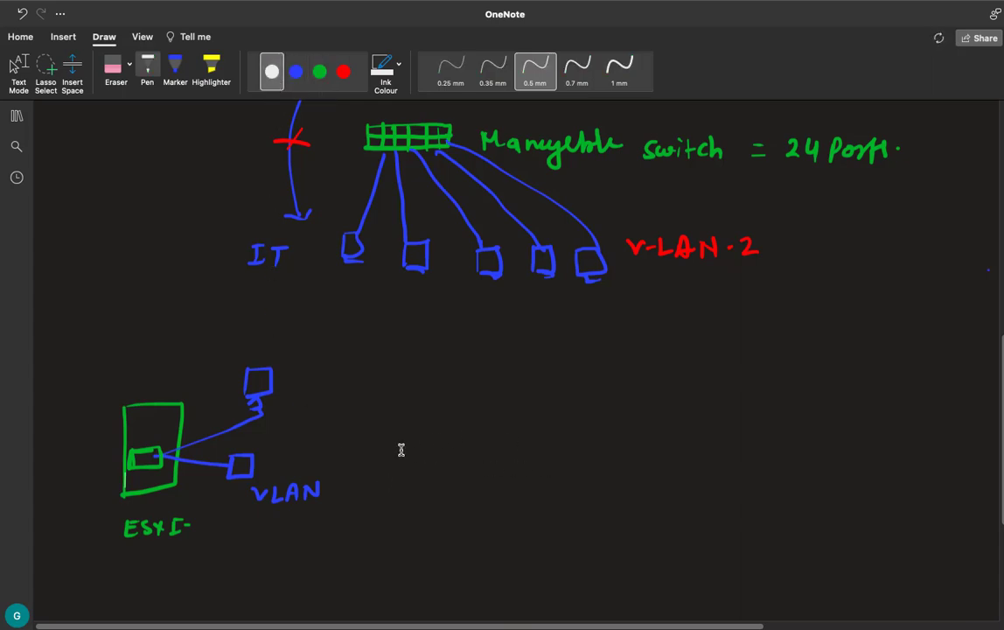
key("Escape")
left_click(147, 70)
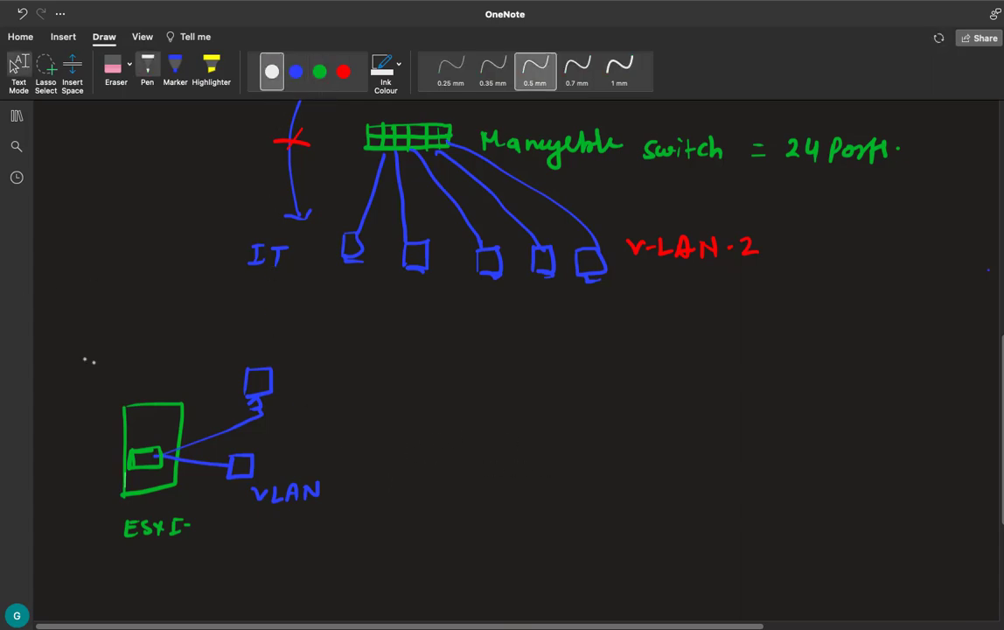
mouse_move(406, 448)
left_mouse_down()
mouse_move(406, 428)
mouse_move(481, 427)
mouse_move(481, 448)
mouse_move(407, 451)
mouse_move(427, 440)
mouse_move(478, 441)
mouse_move(423, 448)
mouse_move(447, 447)
left_mouse_up()
left_click_drag(456, 429, 459, 447)
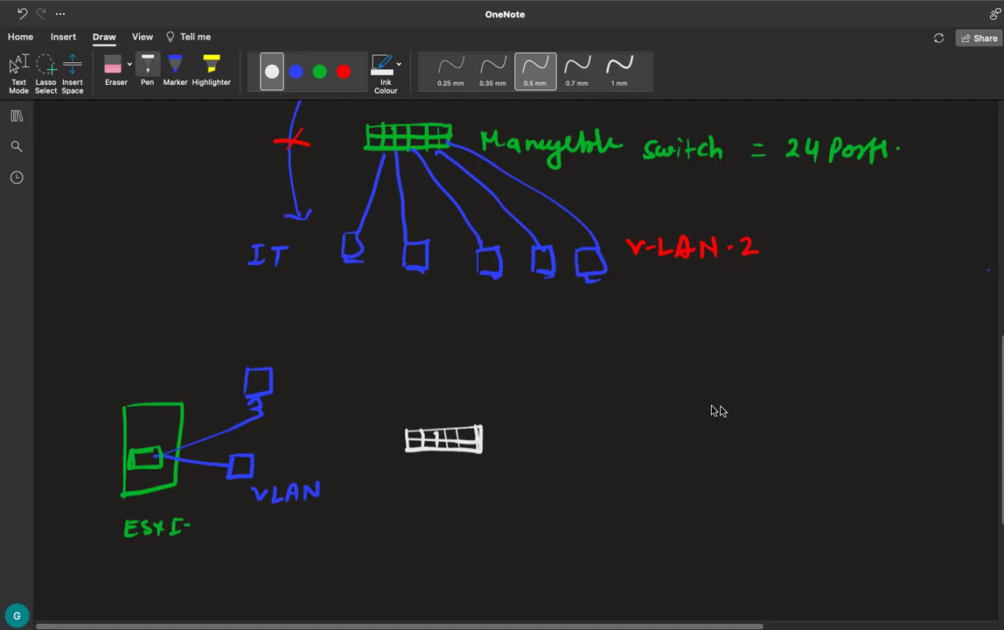
Step: Draw three white computers in a column on the far side of the physical switch
mouse_move(708, 421)
left_mouse_down()
mouse_move(720, 398)
mouse_move(725, 435)
left_mouse_up()
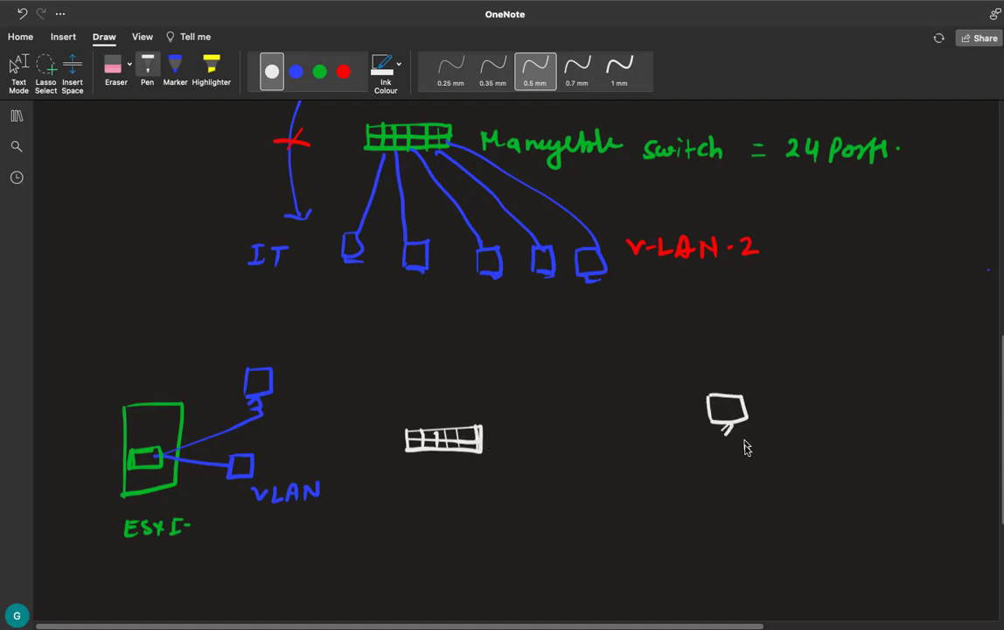
mouse_move(719, 483)
left_mouse_down()
mouse_move(721, 498)
mouse_move(750, 483)
mouse_move(752, 506)
left_mouse_up()
mouse_move(752, 506)
left_mouse_down()
mouse_move(721, 505)
mouse_move(746, 516)
left_mouse_up()
mouse_move(734, 575)
left_mouse_down()
mouse_move(737, 556)
mouse_move(767, 553)
left_mouse_up()
mouse_move(767, 553)
left_mouse_down()
mouse_move(766, 574)
mouse_move(733, 576)
left_mouse_up()
left_click_drag(748, 575, 740, 581)
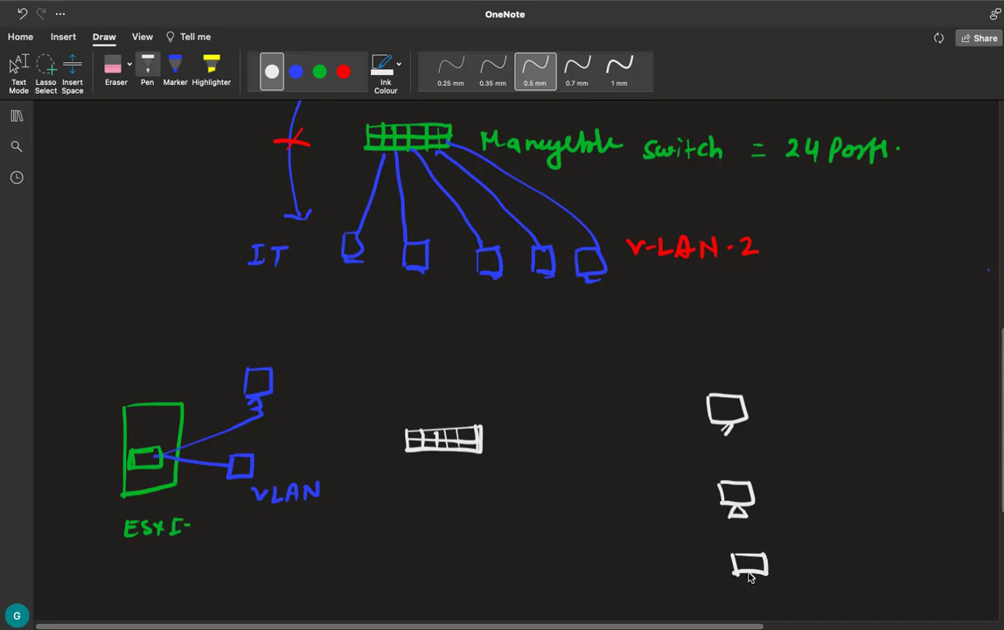
Step: Connect the physical switch to the three white computers and to the ESXi box with white lines
mouse_move(447, 427)
left_mouse_down()
mouse_move(478, 410)
mouse_move(726, 425)
left_mouse_up()
mouse_move(457, 451)
left_mouse_down()
mouse_move(547, 507)
mouse_move(739, 514)
left_mouse_up()
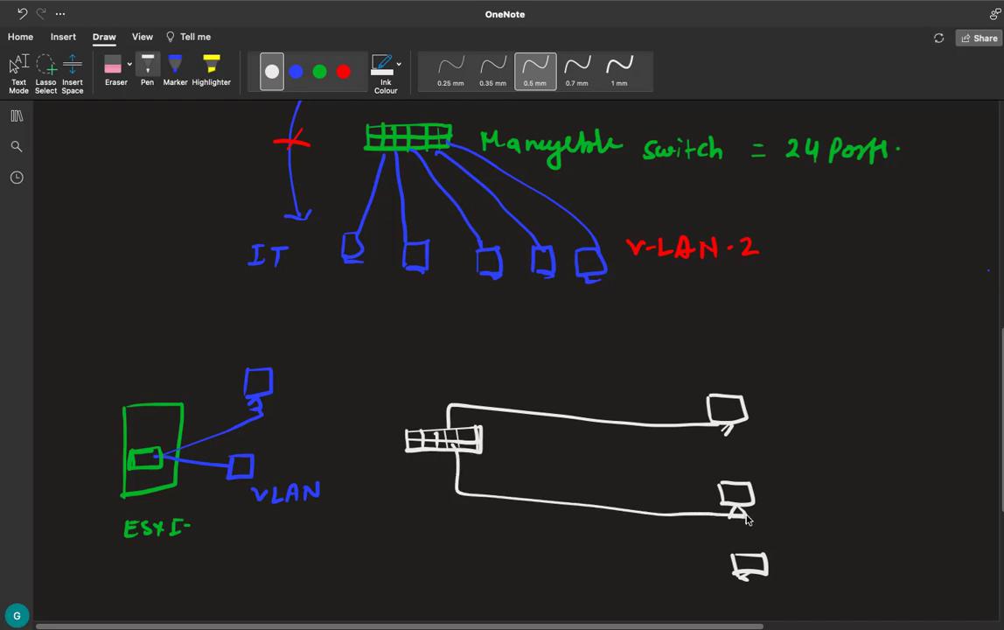
mouse_move(446, 452)
left_mouse_down()
mouse_move(573, 549)
mouse_move(742, 570)
left_mouse_up()
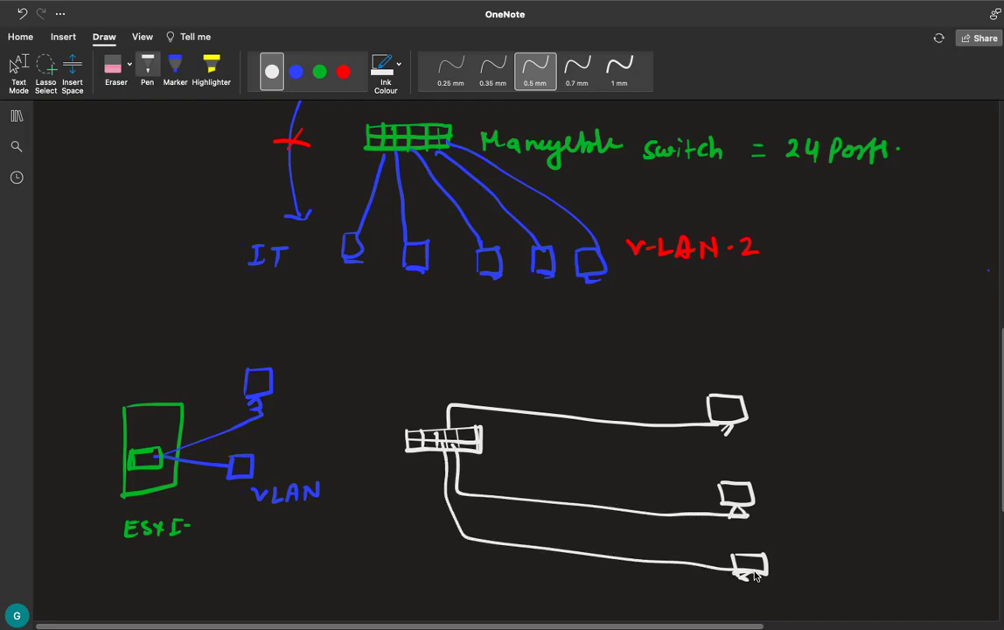
mouse_move(417, 433)
left_mouse_down()
mouse_move(399, 363)
mouse_move(202, 334)
mouse_move(103, 330)
mouse_move(114, 409)
mouse_move(132, 404)
mouse_move(123, 399)
left_mouse_up()
Step: Write "Accept" and "Reject" in red below the ESXi box, each with a tick mark in front
left_click(319, 71)
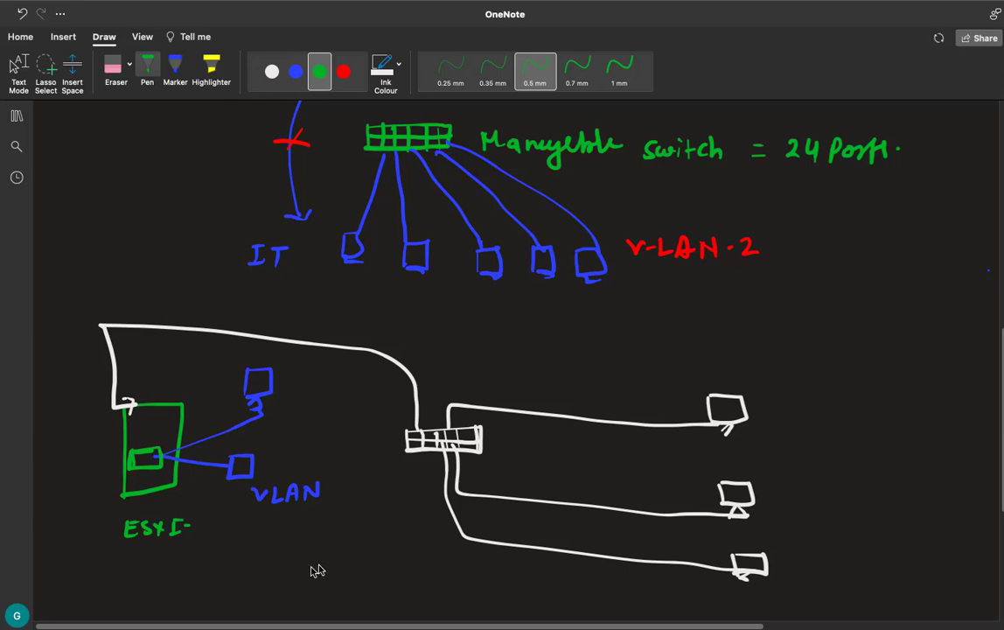
scroll(653, 463, "down", 3)
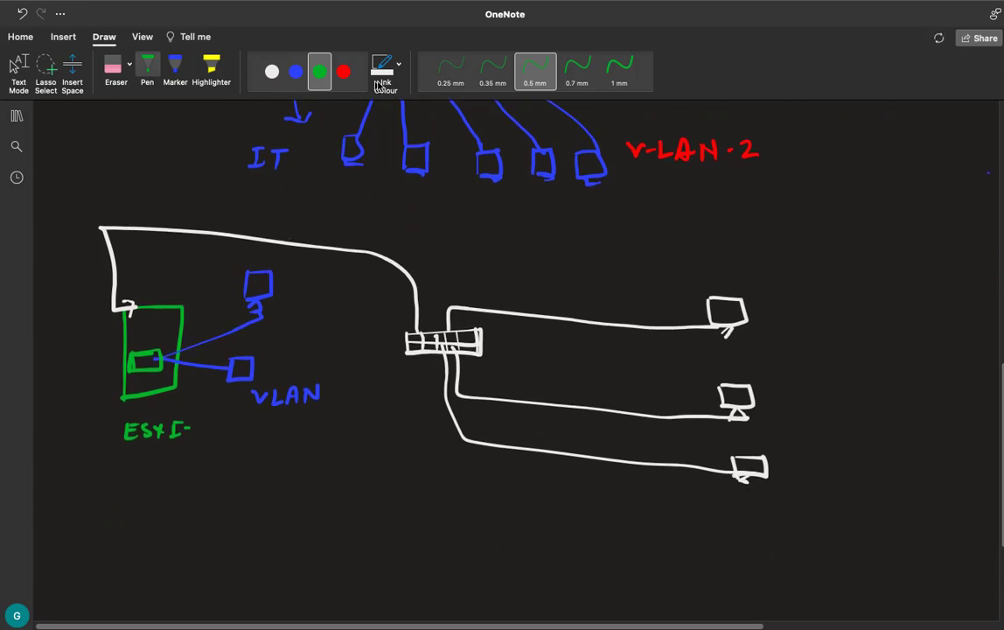
left_click(343, 73)
left_click_drag(128, 531, 159, 529)
mouse_move(170, 520)
left_mouse_down()
mouse_move(170, 530)
mouse_move(219, 520)
left_mouse_up()
left_click_drag(80, 515, 111, 503)
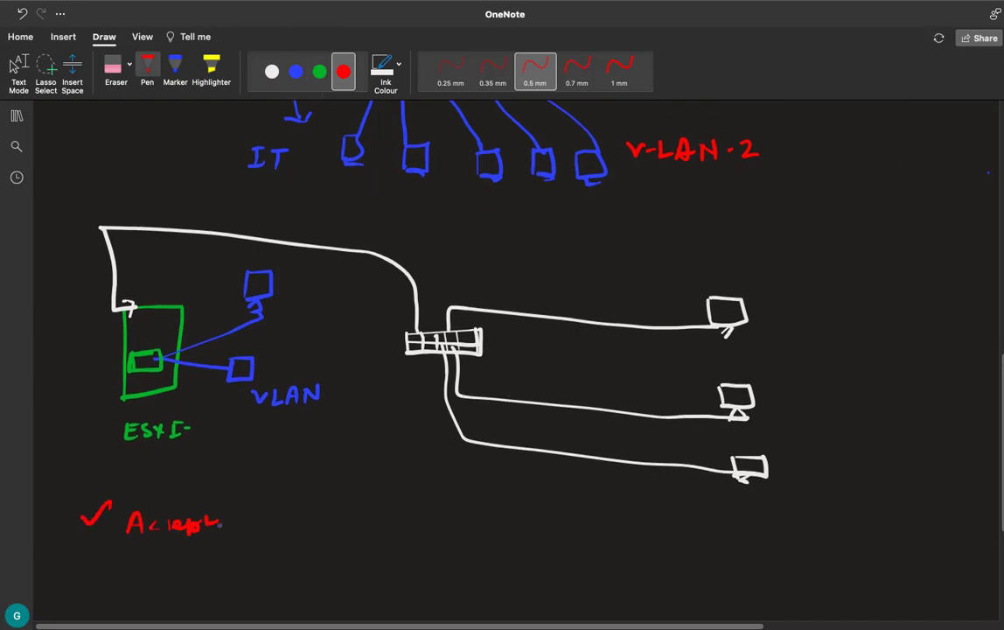
left_click_drag(210, 517, 212, 544)
mouse_move(81, 584)
left_mouse_down()
mouse_move(111, 577)
mouse_move(132, 597)
mouse_move(172, 601)
mouse_move(222, 588)
mouse_move(224, 600)
mouse_move(232, 587)
left_mouse_up()
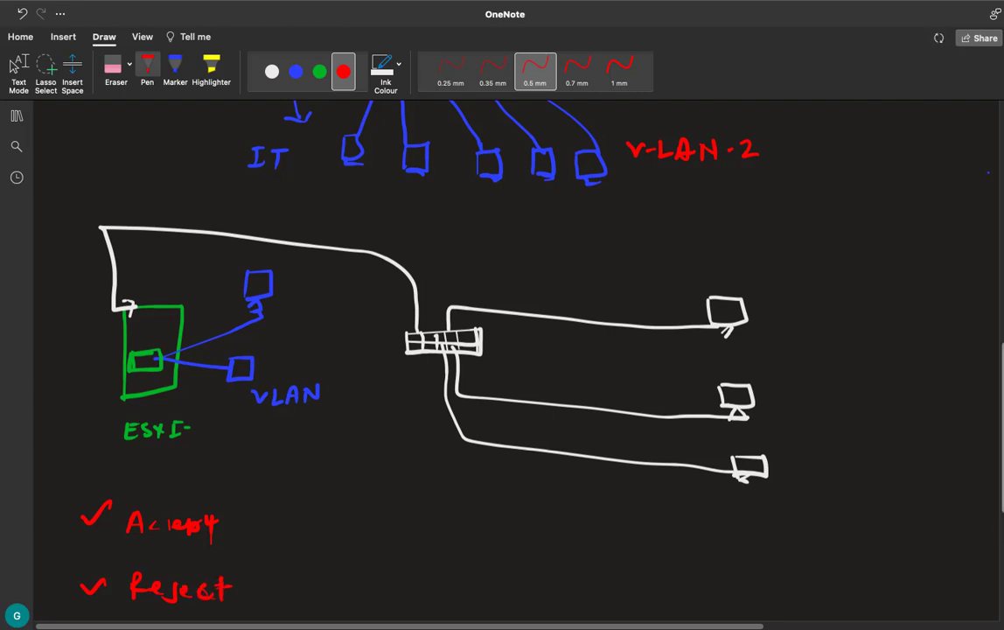
Step: Add a white tick after "Accept" and draw a small white envelope-like box beside each of the two upper white computers
left_click_drag(1002, 490, 1002, 512)
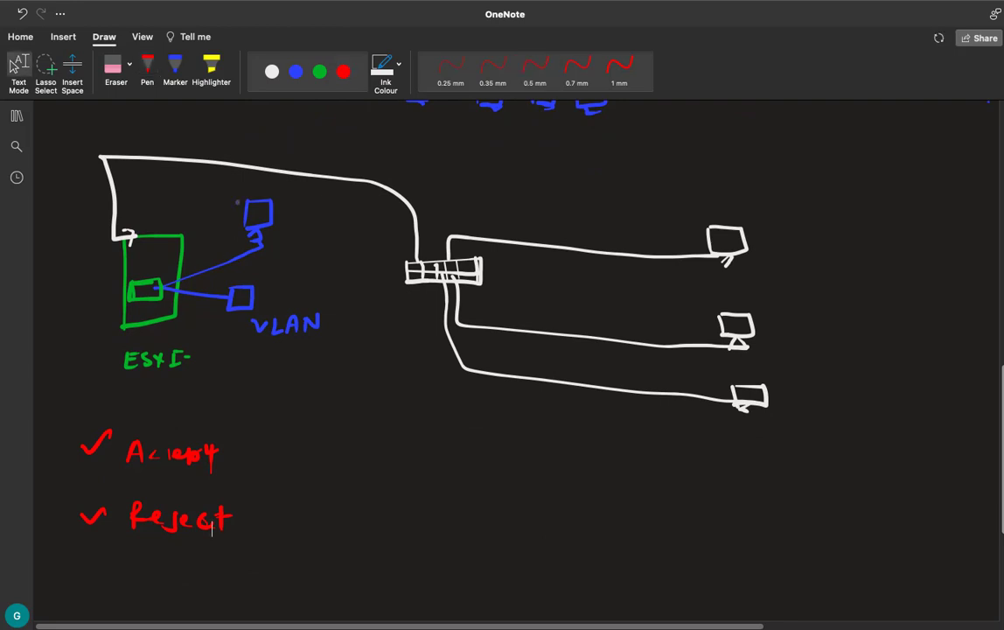
left_click(147, 70)
left_click(273, 73)
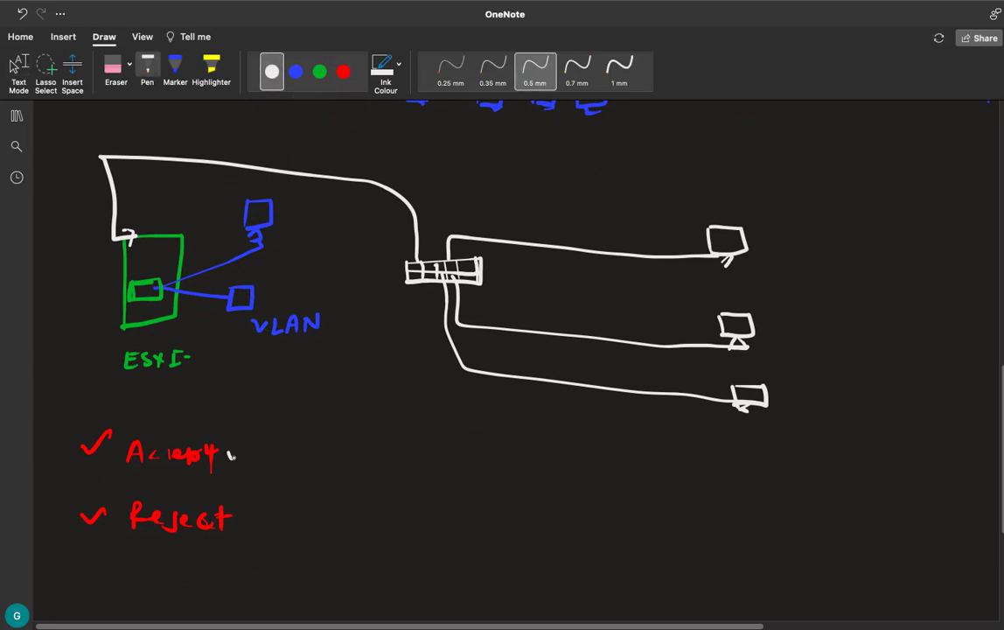
left_click_drag(227, 451, 247, 445)
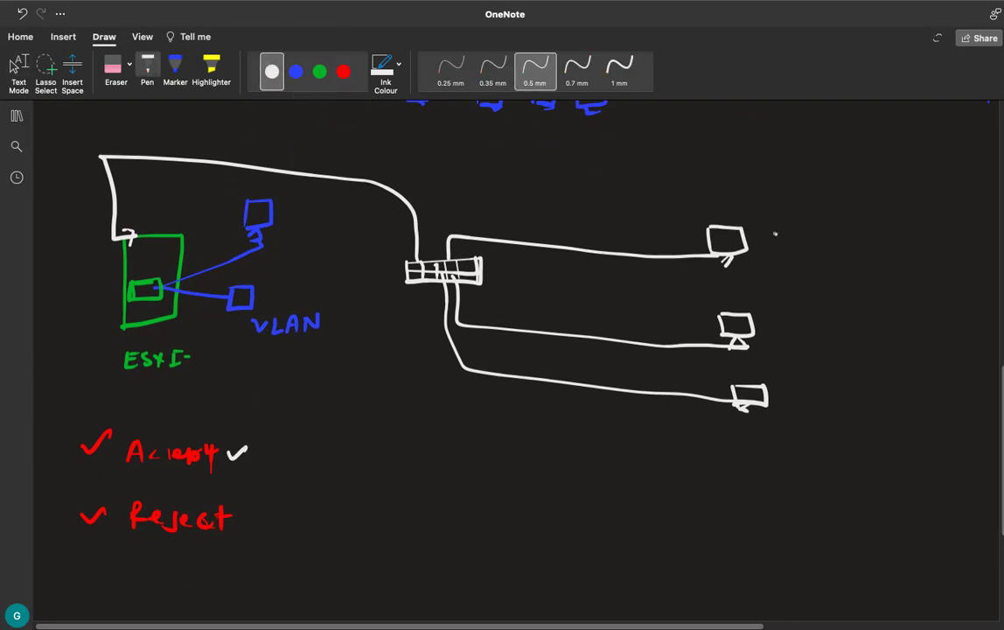
mouse_move(775, 231)
left_mouse_down()
mouse_move(773, 246)
mouse_move(799, 227)
left_mouse_up()
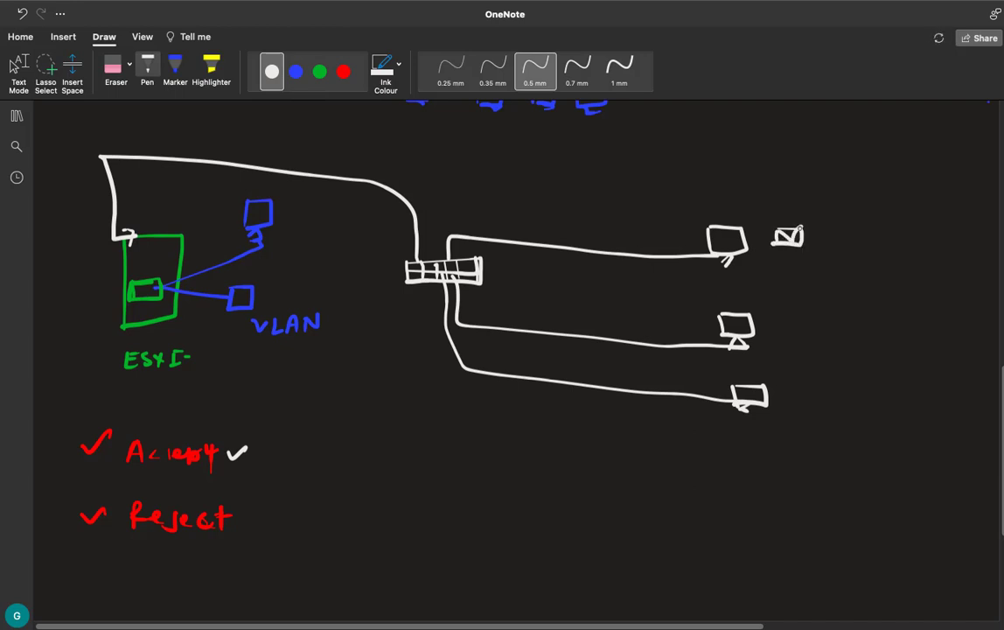
mouse_move(769, 328)
left_mouse_down()
mouse_move(797, 325)
mouse_move(770, 331)
mouse_move(795, 315)
left_mouse_up()
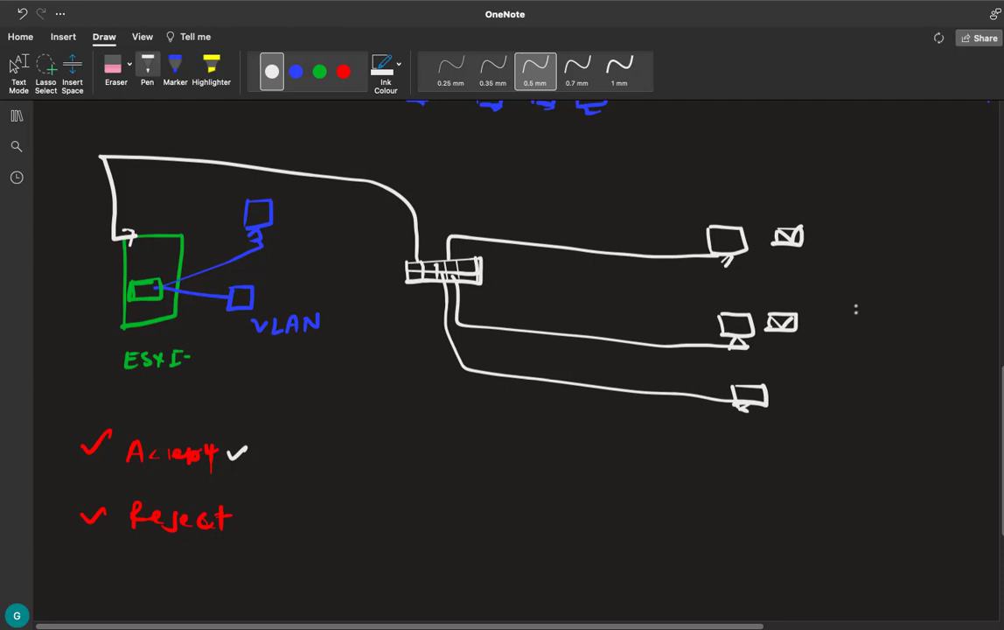
Step: Write the label "Physical PC" in white next to the white computers
mouse_move(855, 308)
left_mouse_down()
mouse_move(892, 330)
mouse_move(937, 331)
left_mouse_up()
left_click(910, 307)
mouse_move(946, 306)
left_mouse_down()
mouse_move(951, 332)
mouse_move(894, 360)
left_mouse_up()
left_click_drag(894, 342, 914, 358)
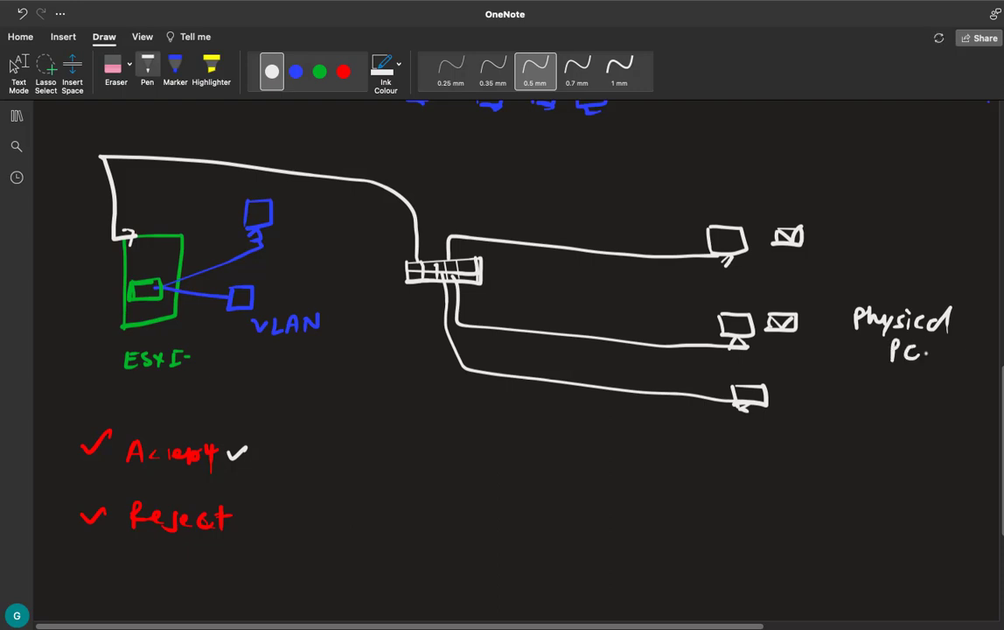
Step: Draw a blue branching line with arrows from the vLAN machine to four small blue computers
left_click(295, 72)
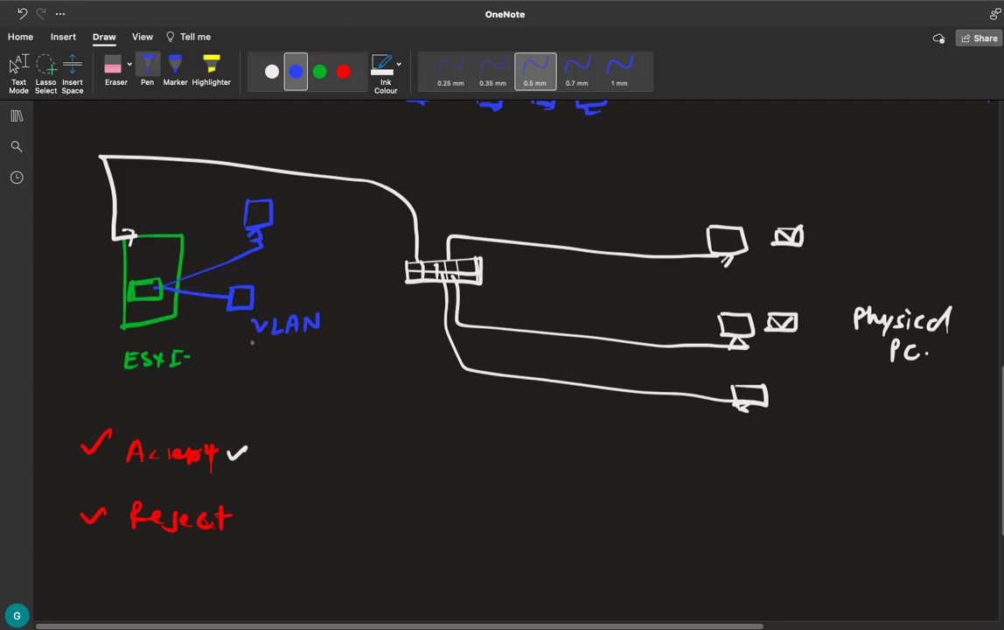
mouse_move(239, 308)
left_mouse_down()
mouse_move(233, 354)
mouse_move(265, 357)
mouse_move(260, 420)
left_mouse_up()
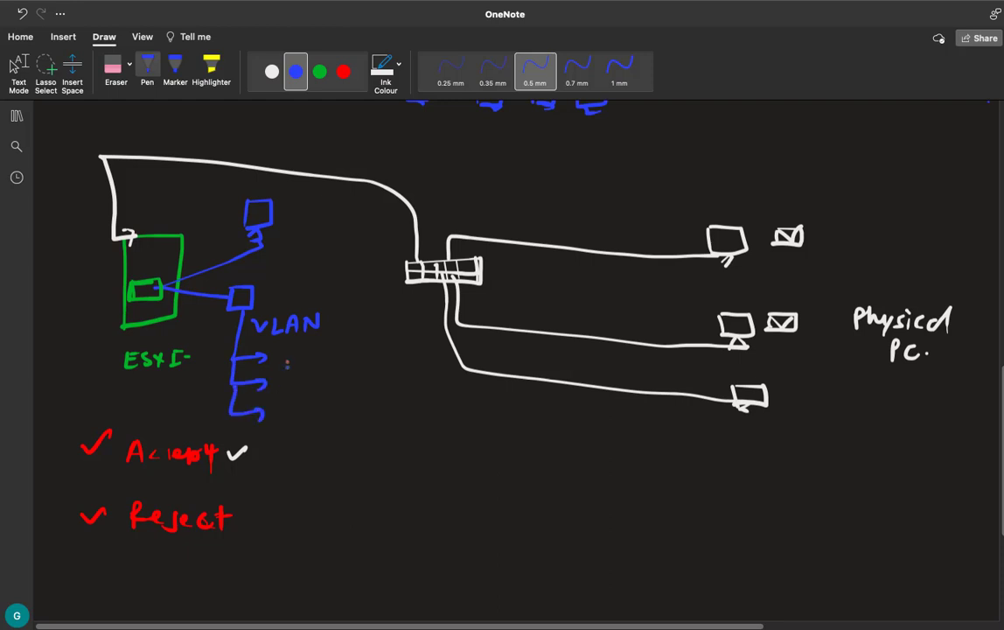
mouse_move(280, 353)
left_mouse_down()
mouse_move(281, 369)
mouse_move(300, 374)
mouse_move(282, 398)
mouse_move(302, 385)
mouse_move(290, 398)
left_mouse_up()
mouse_move(287, 426)
left_mouse_down()
mouse_move(302, 410)
mouse_move(294, 428)
left_mouse_up()
left_click_drag(233, 422, 296, 448)
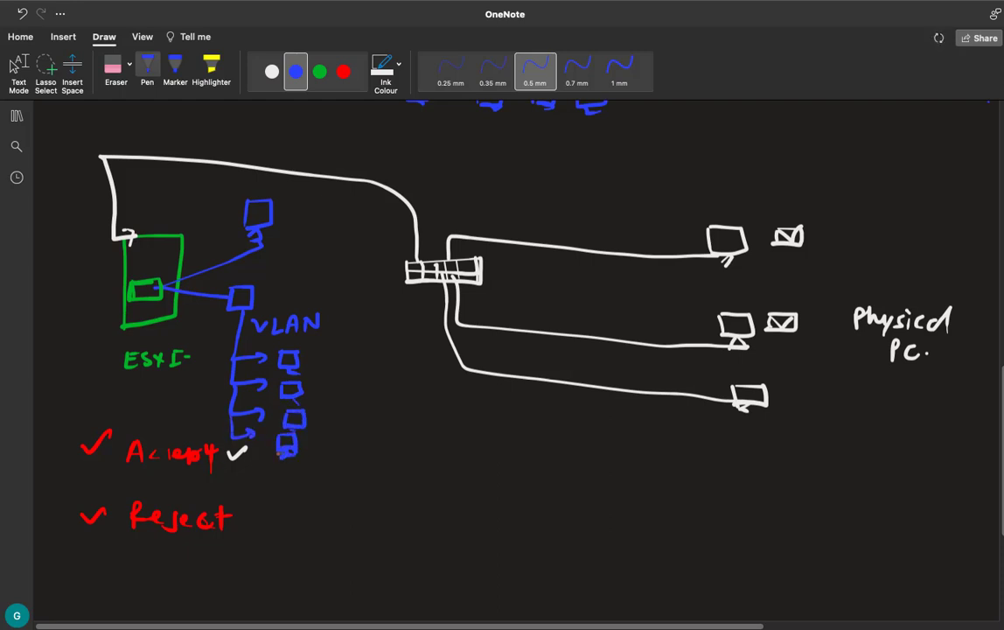
Step: Circle "Accept" in blue and bracket the four small blue computers
mouse_move(124, 430)
left_mouse_down()
mouse_move(119, 461)
mouse_move(188, 474)
mouse_move(214, 448)
mouse_move(132, 428)
mouse_move(117, 437)
left_mouse_up()
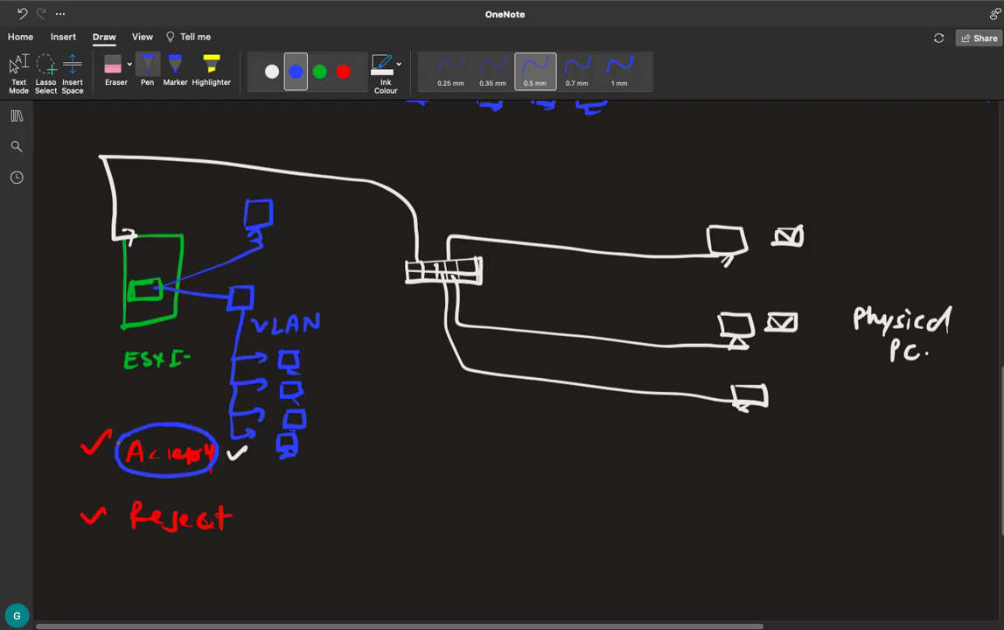
mouse_move(314, 356)
left_mouse_down()
mouse_move(340, 420)
mouse_move(313, 474)
left_mouse_up()
Step: Add white marks: a tick after "Reject", an arrow from the first small blue computer, and a circle around "vLAN"
left_click(271, 71)
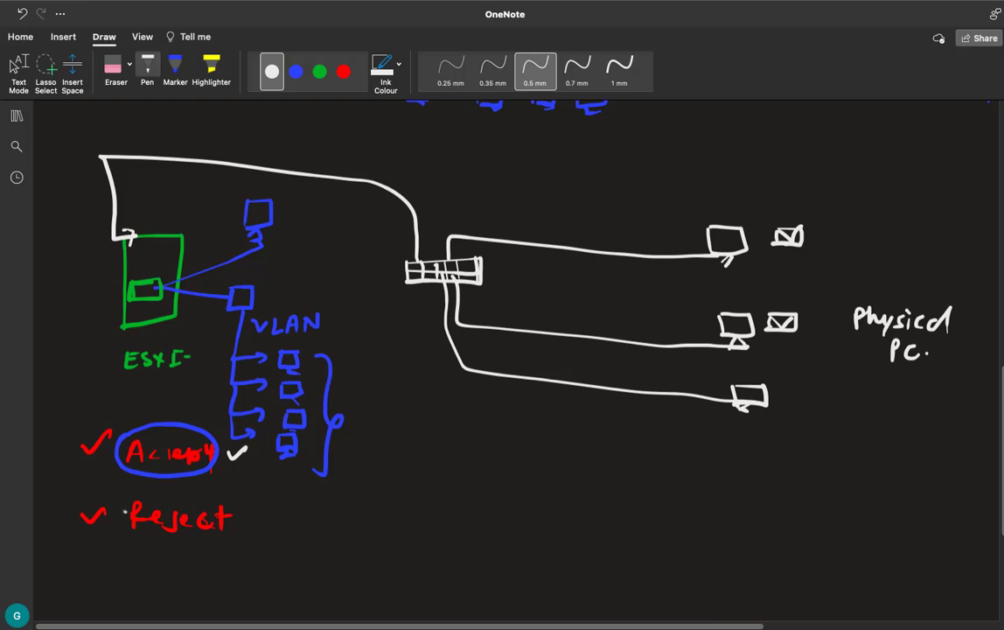
left_click_drag(236, 523, 268, 515)
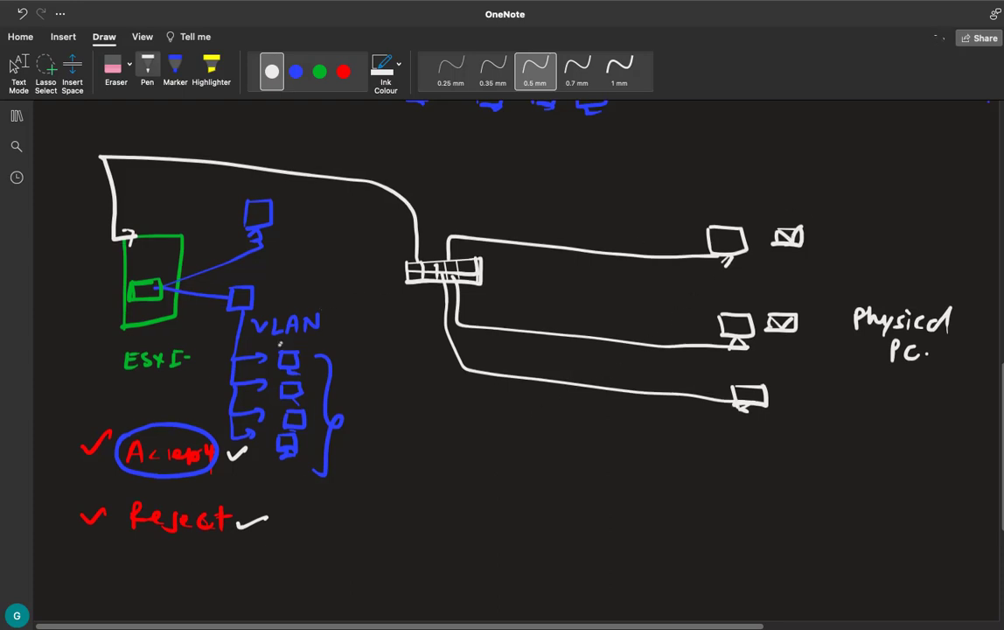
left_click_drag(307, 353, 324, 356)
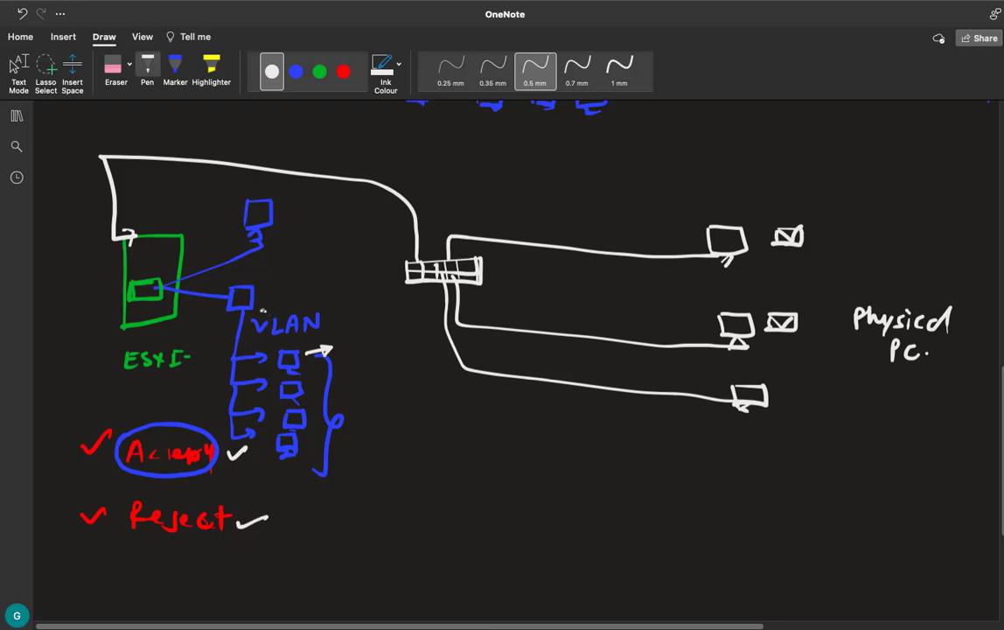
mouse_move(285, 302)
left_mouse_down()
mouse_move(253, 328)
mouse_move(298, 341)
mouse_move(283, 303)
left_mouse_up()
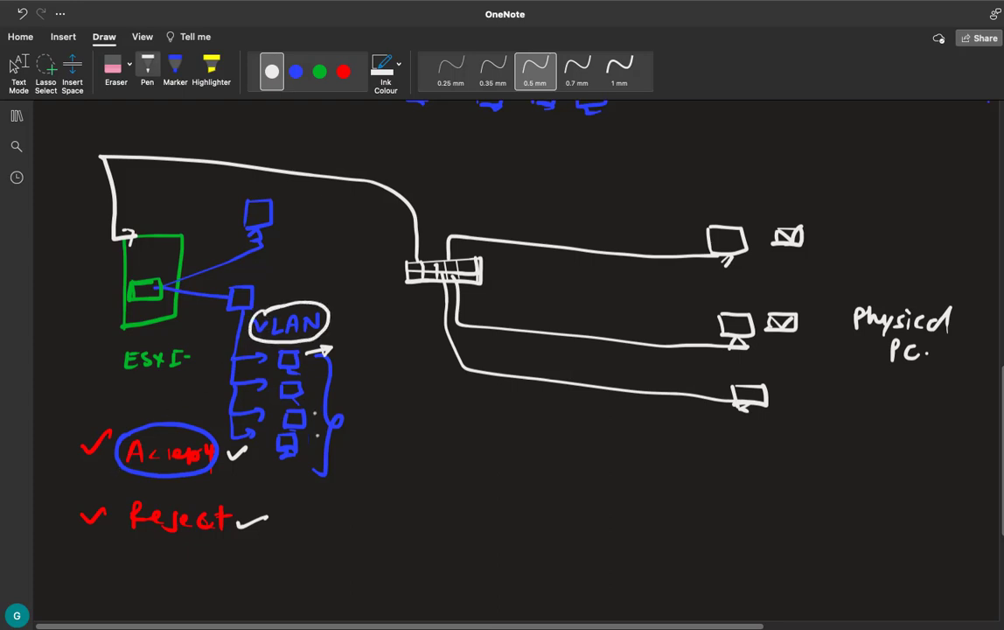
Step: Join the "Accept" and "Reject" ticks with a white brace and draw an arrow from it to a circled word "Switch"
mouse_move(236, 447)
left_mouse_down()
mouse_move(261, 485)
mouse_move(255, 535)
mouse_move(336, 503)
left_mouse_up()
mouse_move(322, 497)
left_mouse_down()
mouse_move(322, 511)
mouse_move(359, 504)
mouse_move(355, 516)
mouse_move(408, 507)
left_mouse_up()
left_click(391, 515)
left_click(392, 502)
left_click_drag(417, 508, 438, 519)
mouse_move(375, 483)
left_mouse_down()
mouse_move(358, 486)
mouse_move(355, 535)
mouse_move(393, 484)
left_mouse_up()
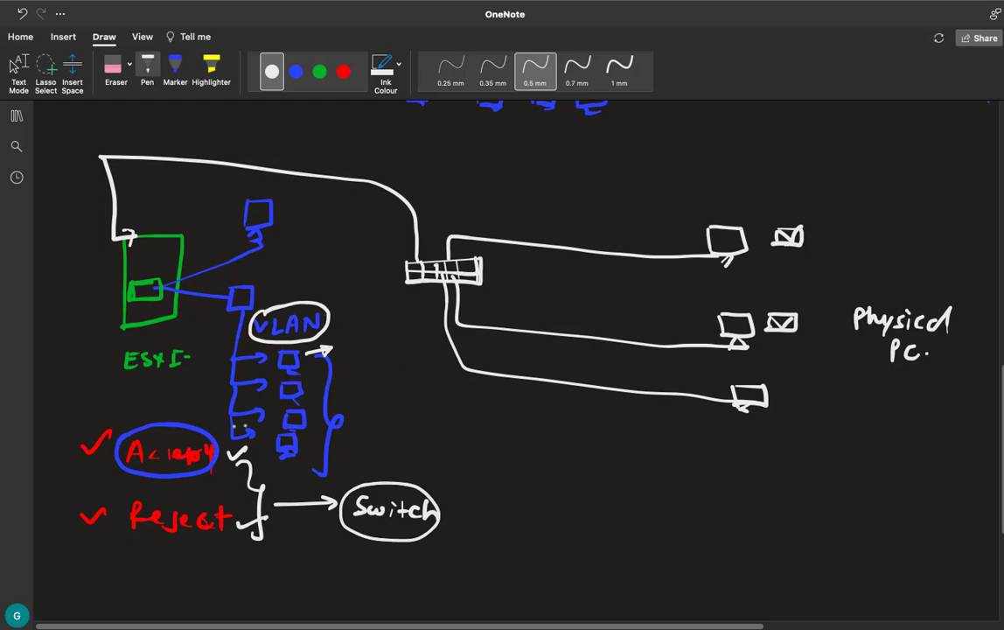
left_click(335, 480)
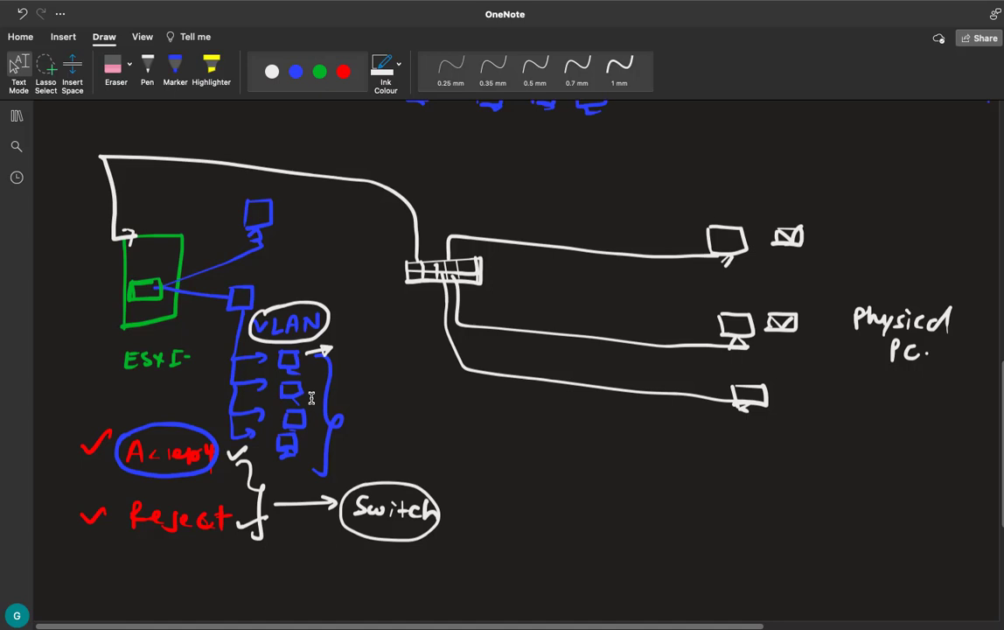
left_click(147, 70)
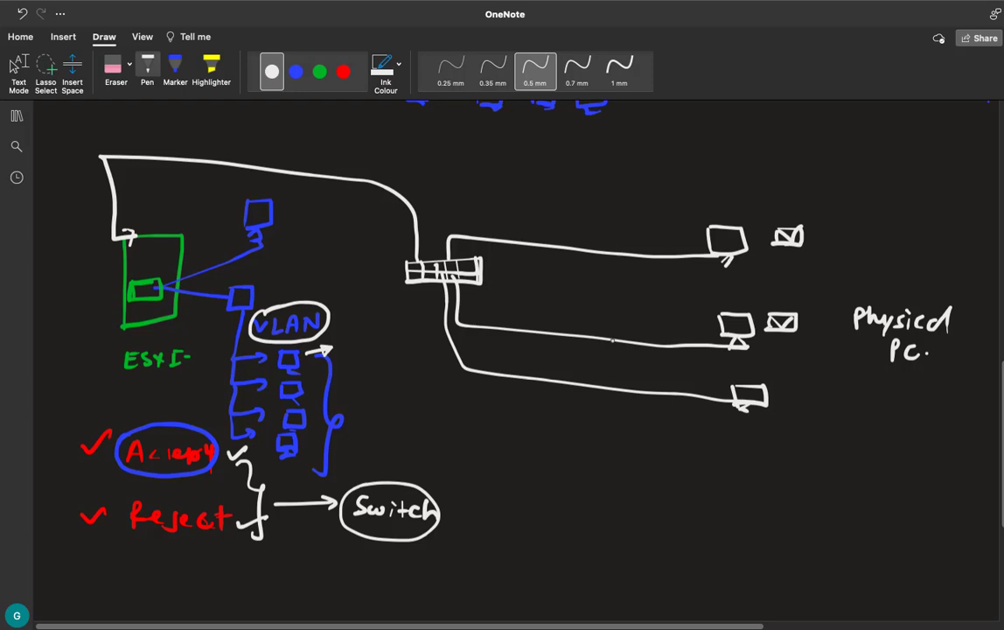
left_click(18, 68)
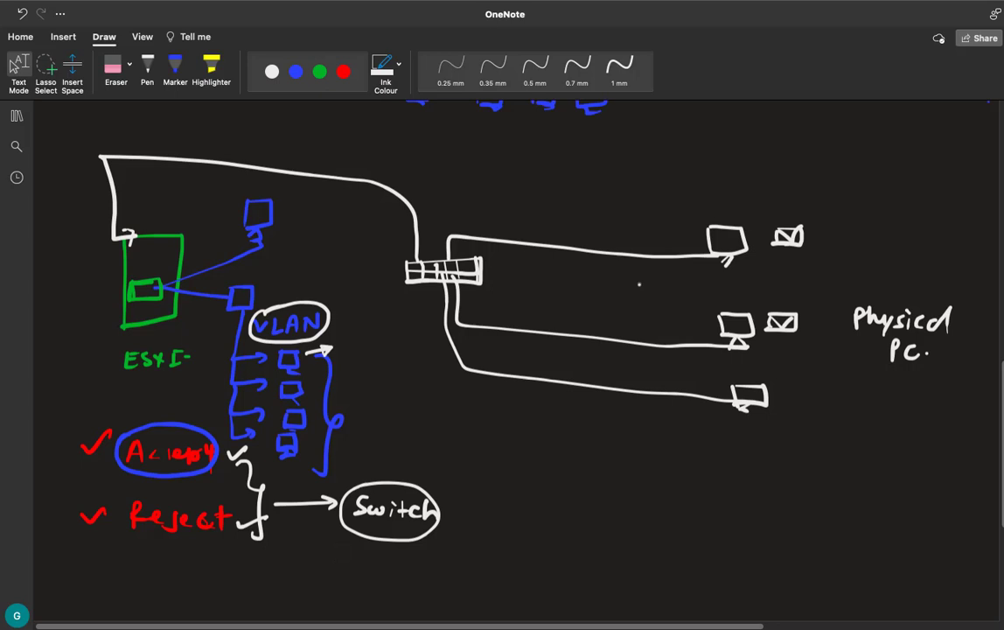
Step: Draw a green dashed line from the upper blue computer to the top physical PC and label the network switch "SW1"
left_click(147, 72)
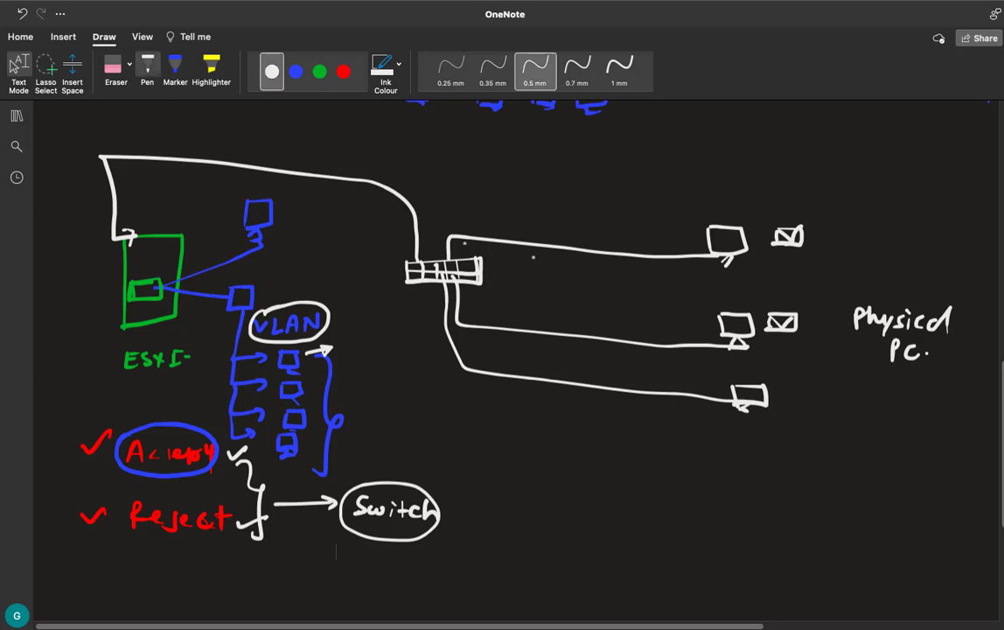
key("Escape")
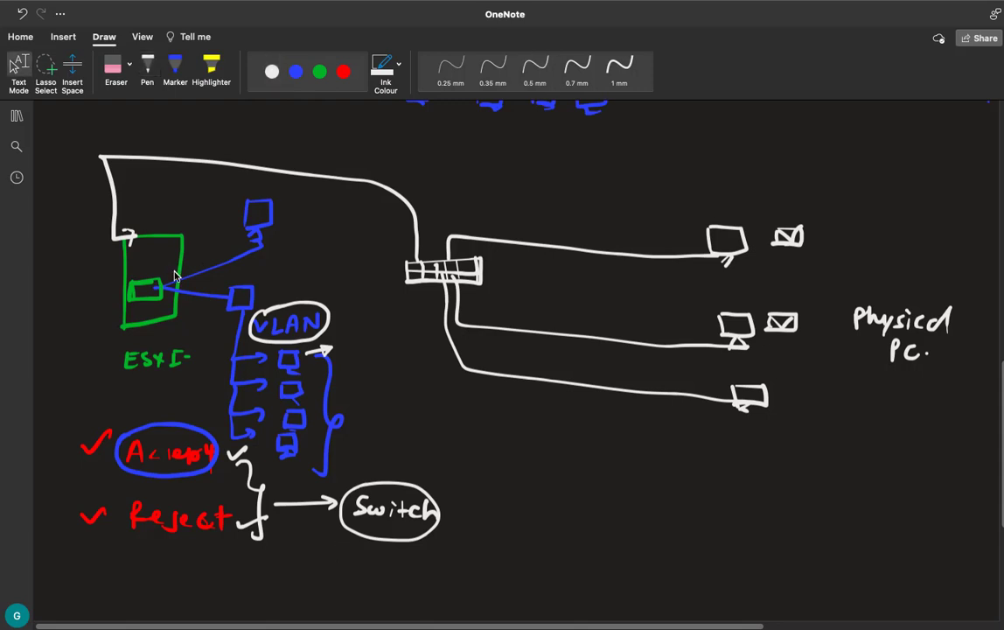
left_click(147, 72)
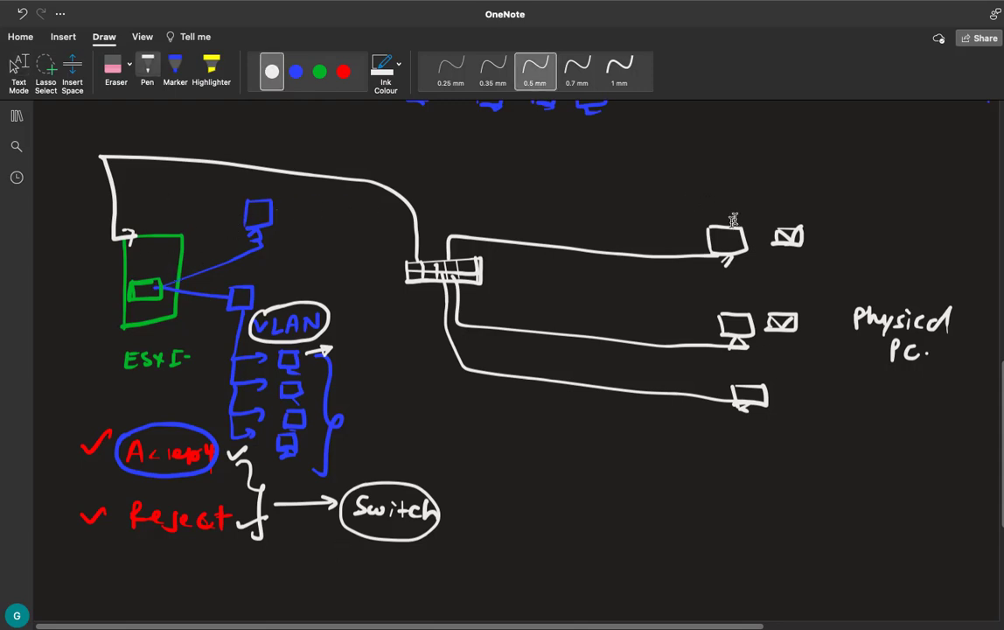
left_click(319, 72)
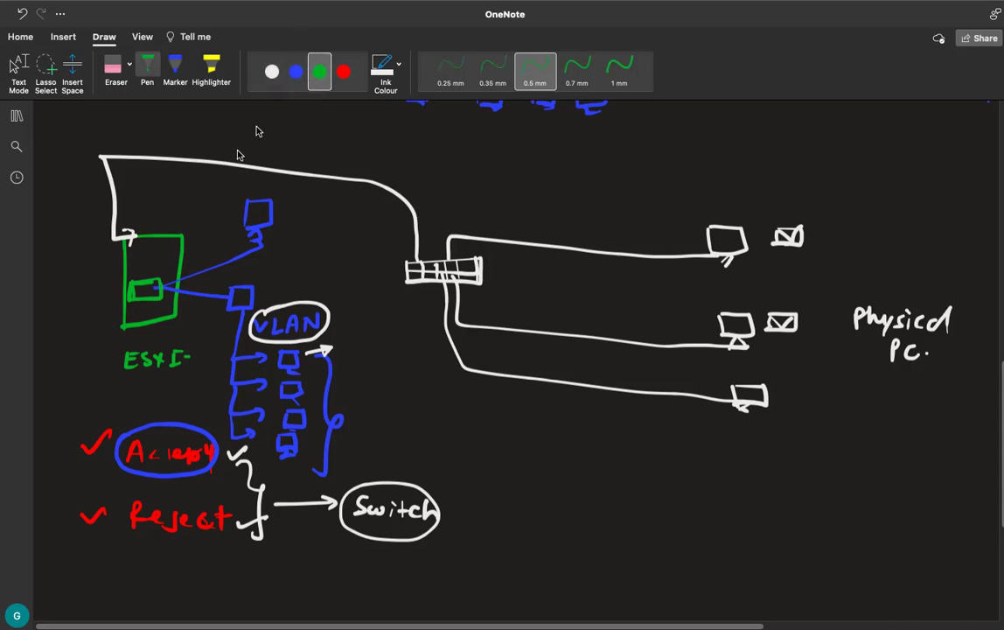
left_click(296, 72)
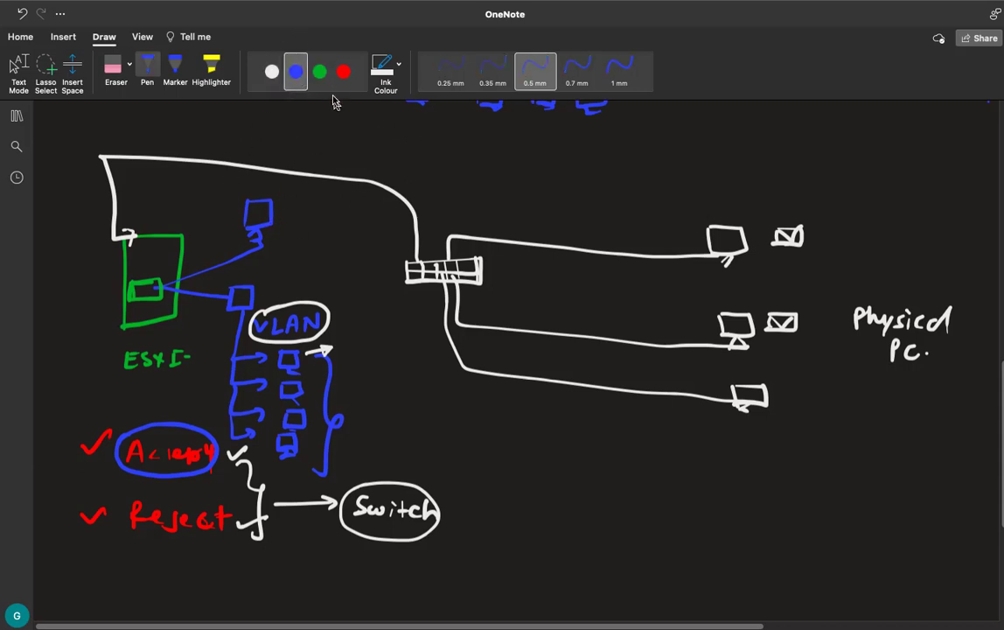
left_click(319, 72)
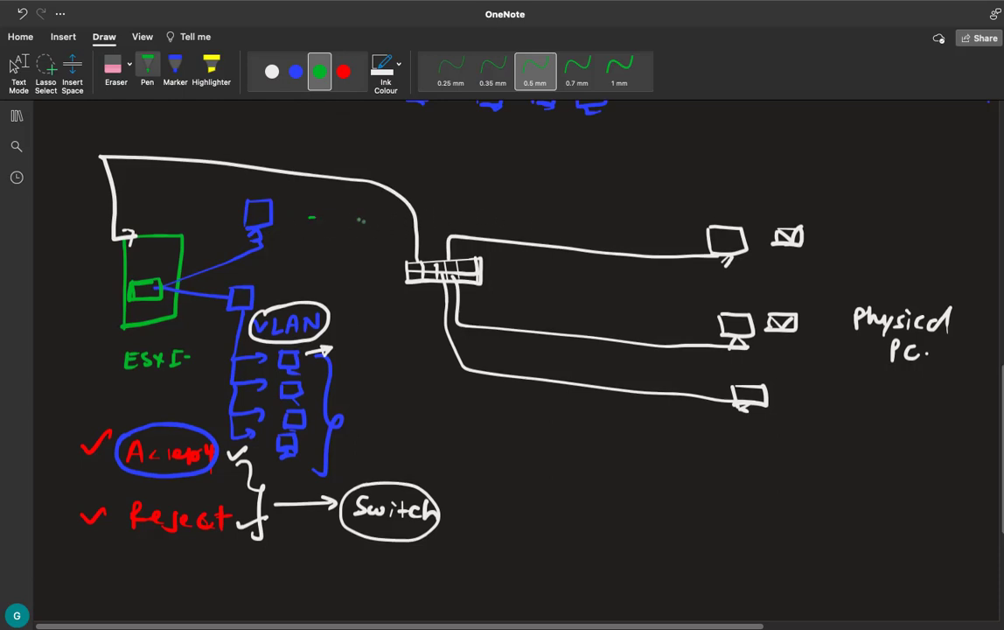
mouse_move(360, 220)
left_mouse_down()
mouse_move(594, 229)
mouse_move(699, 246)
left_mouse_up()
mouse_move(497, 266)
left_mouse_down()
mouse_move(486, 276)
mouse_move(522, 267)
mouse_move(529, 285)
left_mouse_up()
key("Escape")
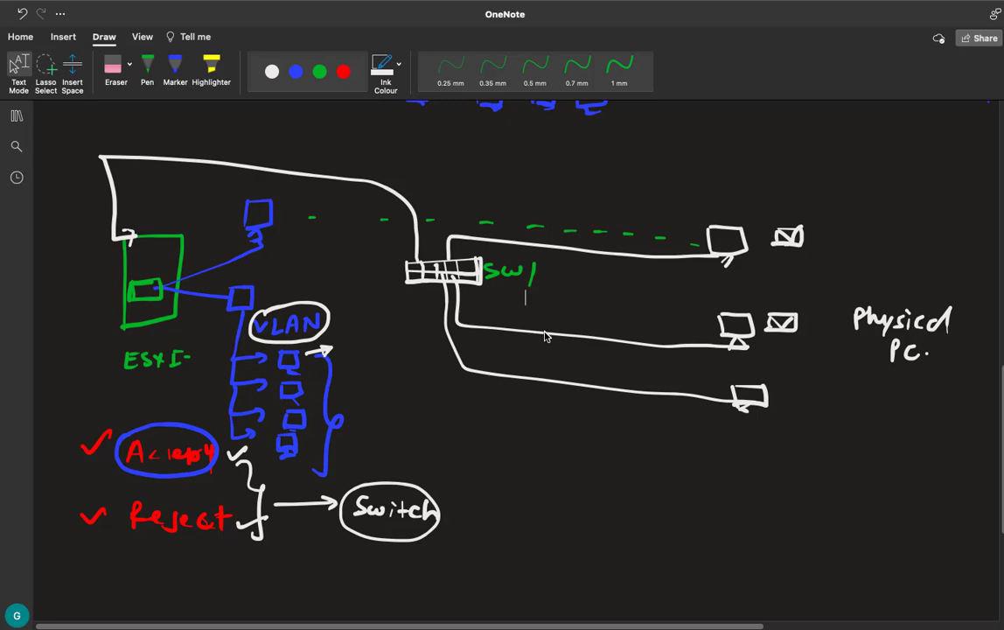
Step: Switch to the ESXi client, try Accept and Reject for the HR port group's MAC address changes and forged transmits, and cancel
key("ctrl+Left")
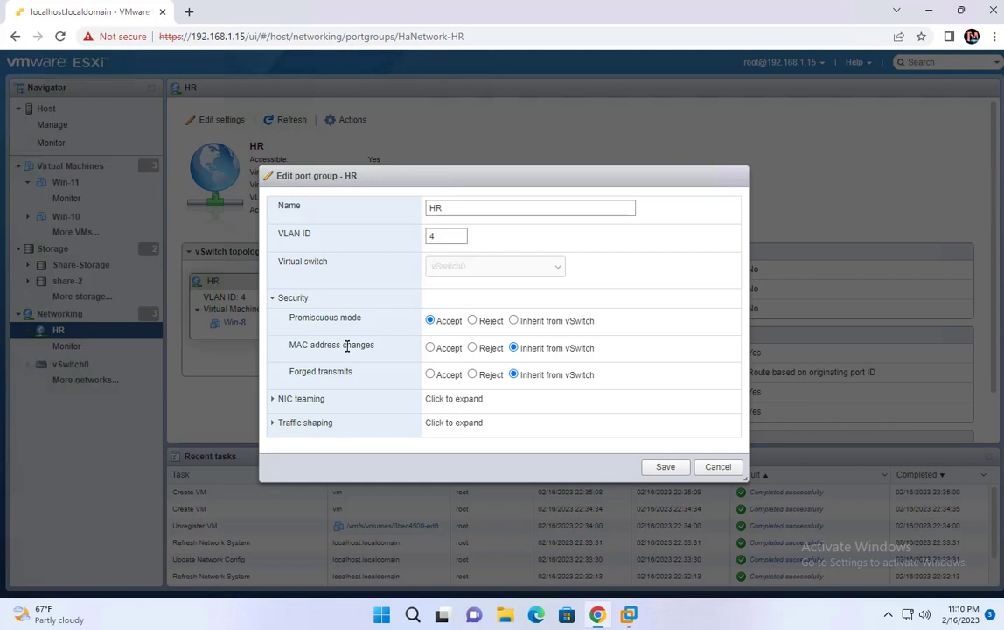
left_click(429, 347)
left_click(472, 348)
left_click(445, 379)
left_click(473, 374)
left_click(707, 471)
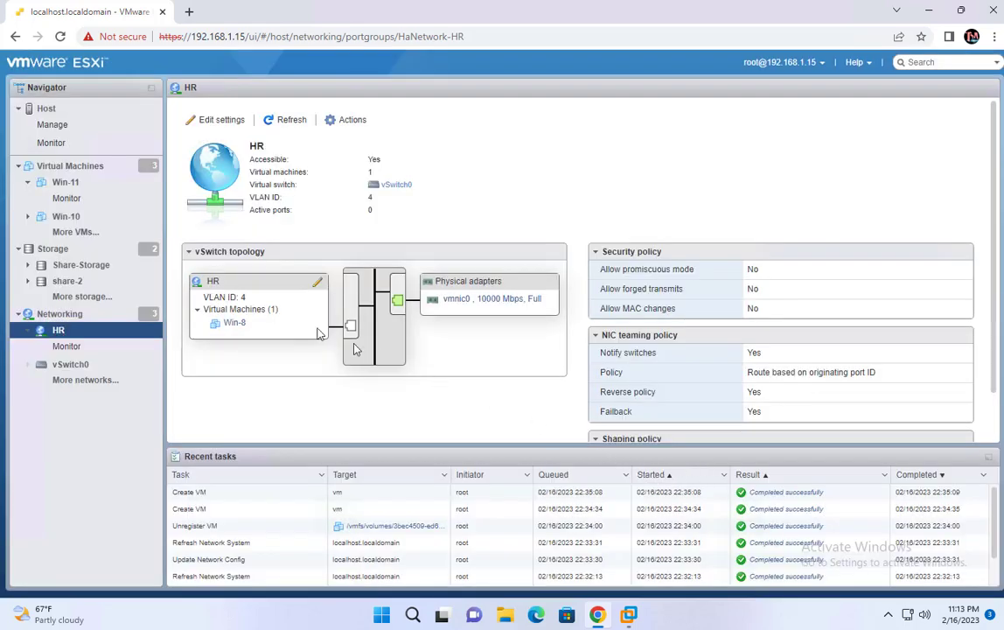
Step: Open the settings of the standard virtual switch vSwitch0 for editing
left_click(60, 313)
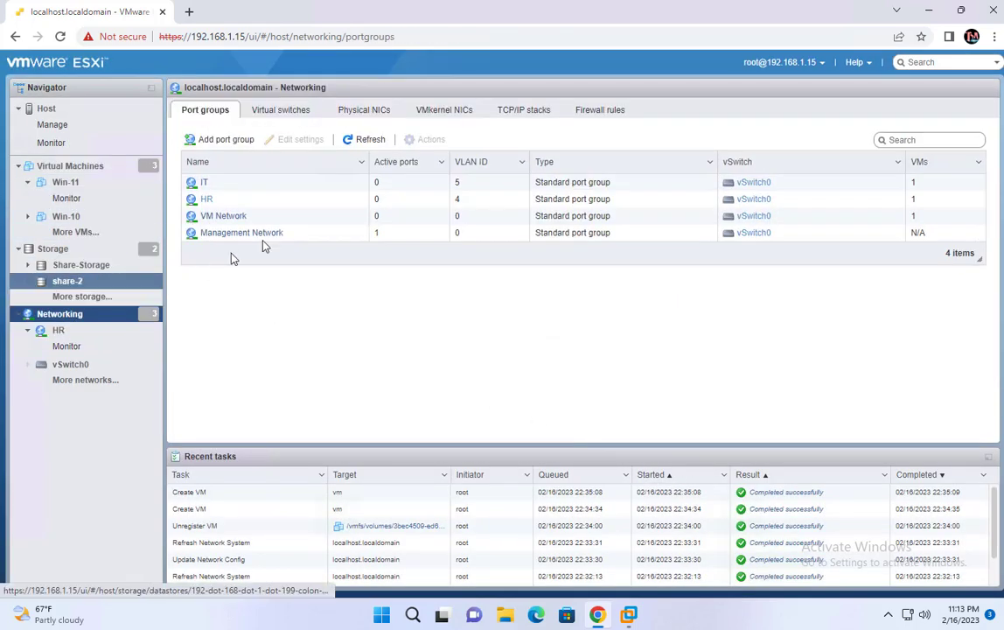
left_click(280, 110)
left_click(224, 183)
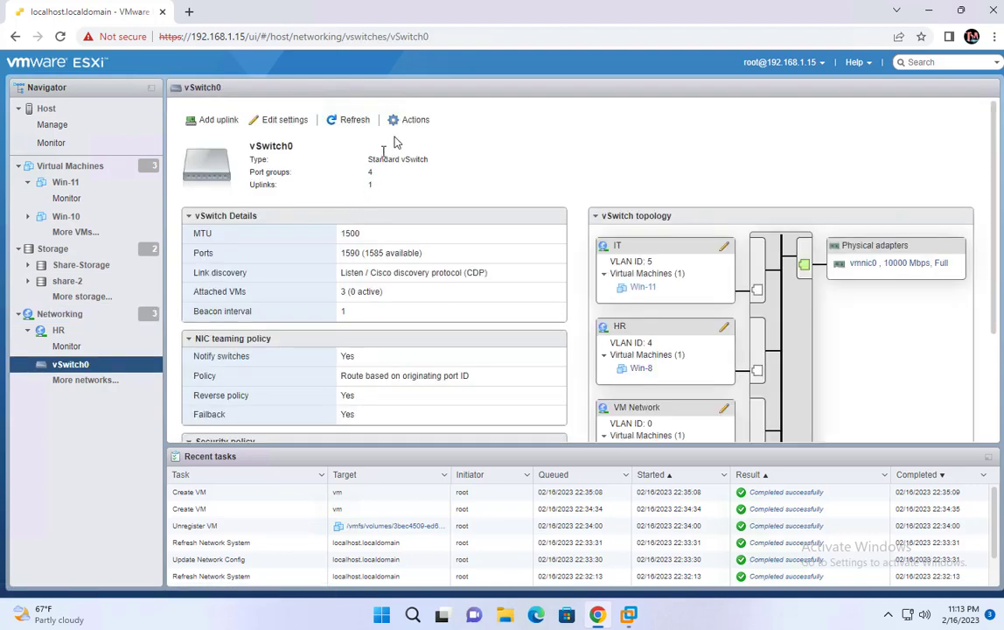
left_click(415, 119)
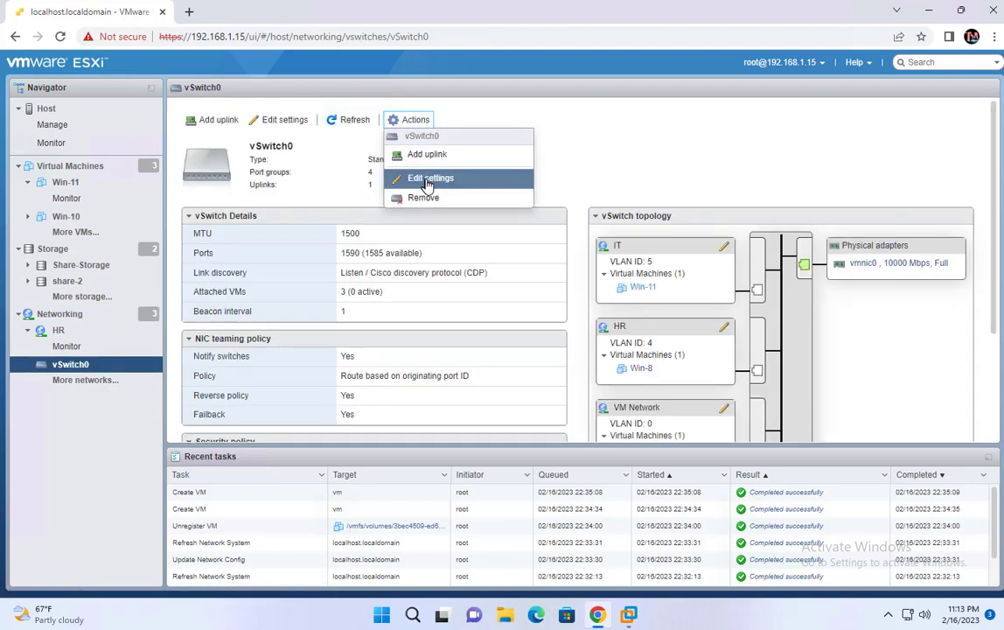
left_click(411, 179)
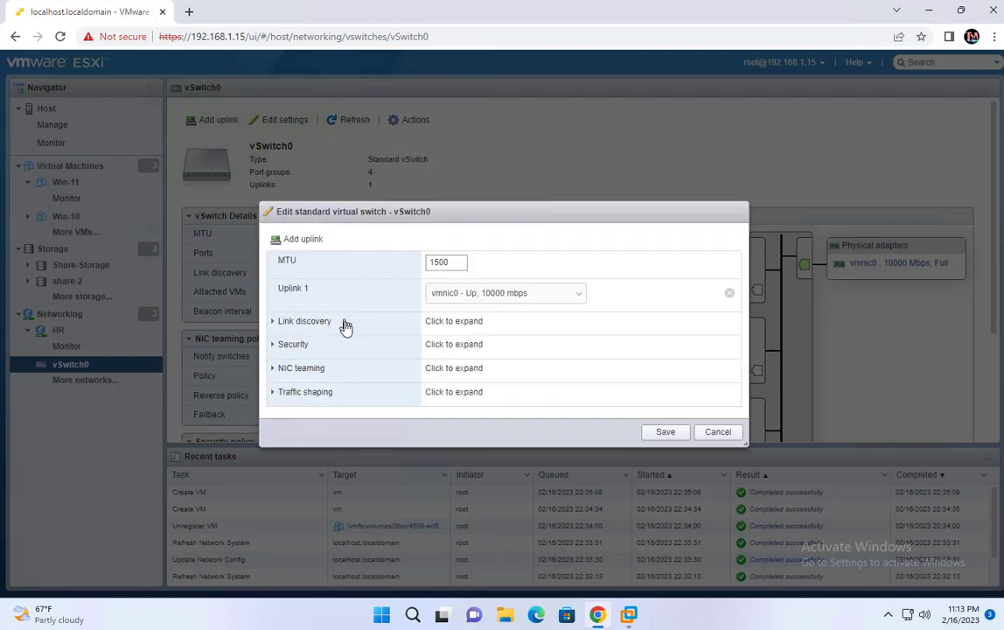
Step: Expand vSwitch0's security and NIC teaming settings and review them down to the failover order
left_click(273, 343)
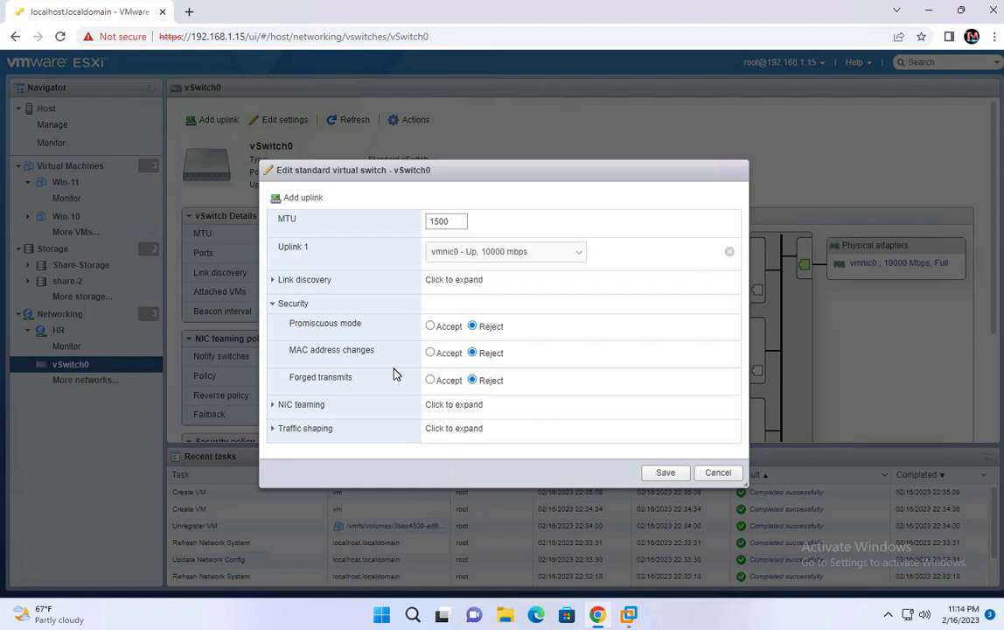
left_click(278, 408)
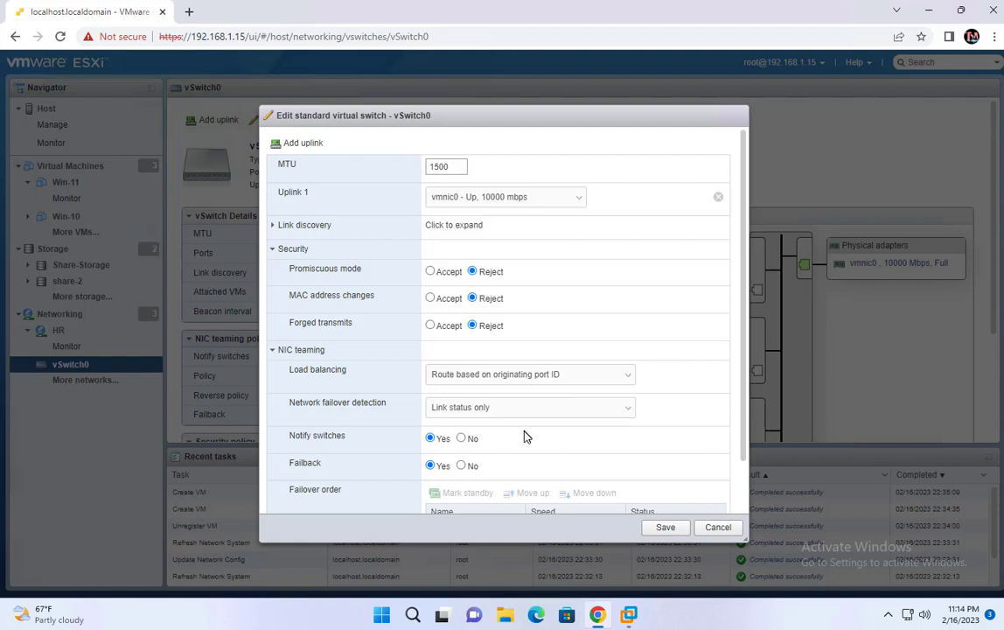
scroll(519, 411, "down", 2)
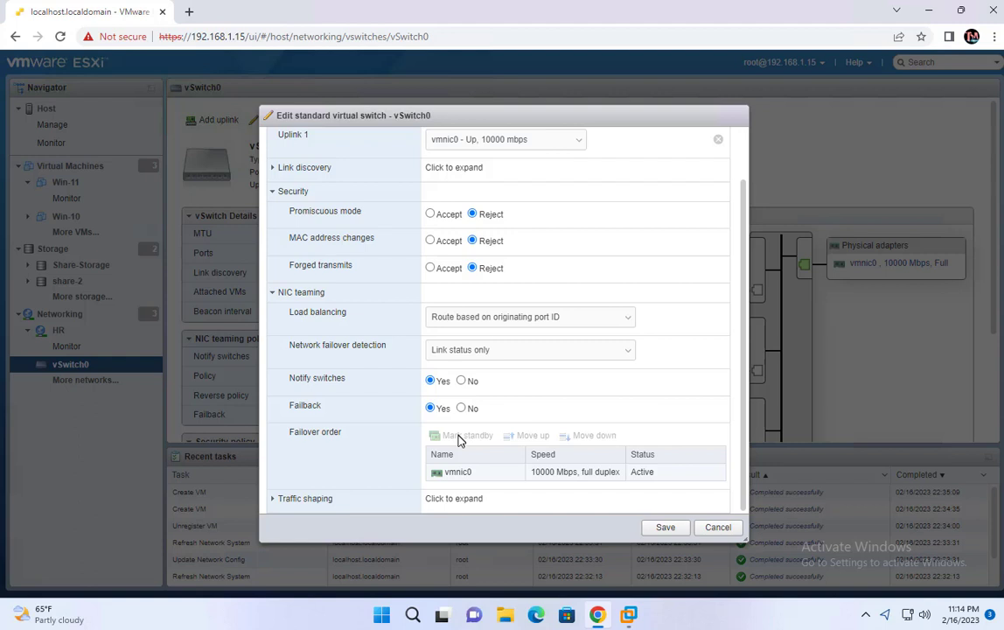
Step: Switch to OneNote and draw a red upright rectangle in the empty area below the existing diagram
key("ctrl+Right")
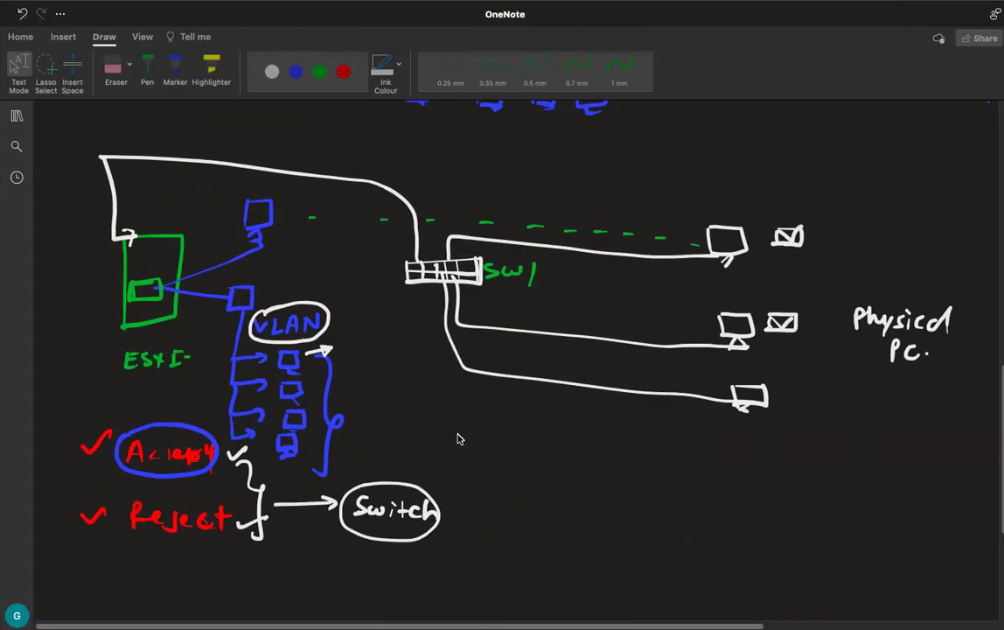
scroll(641, 406, "down", 10)
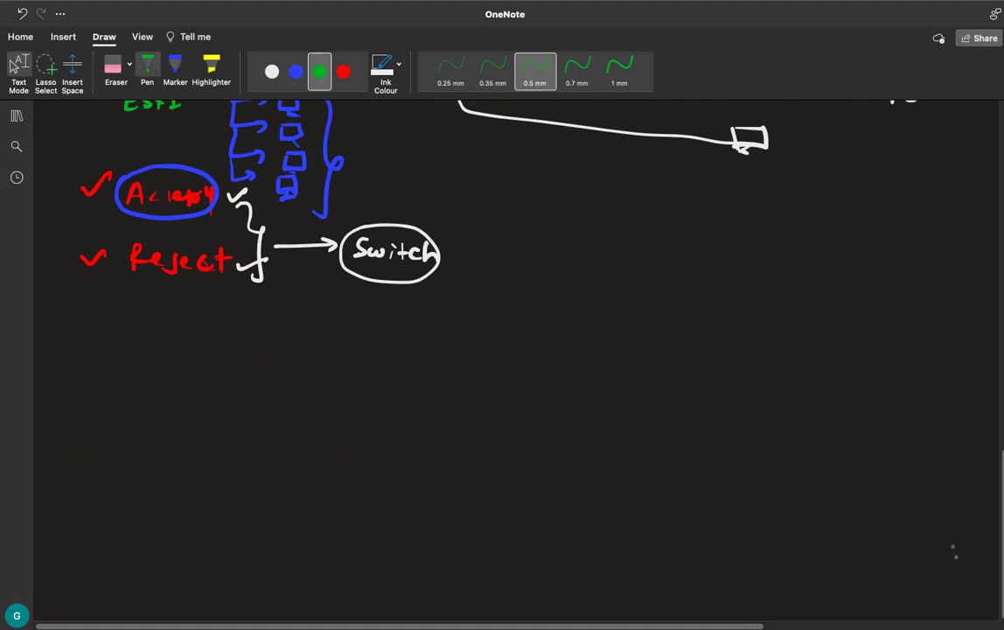
left_click(985, 585)
scroll(985, 585, "down", 8)
scroll(896, 490, "down", 4)
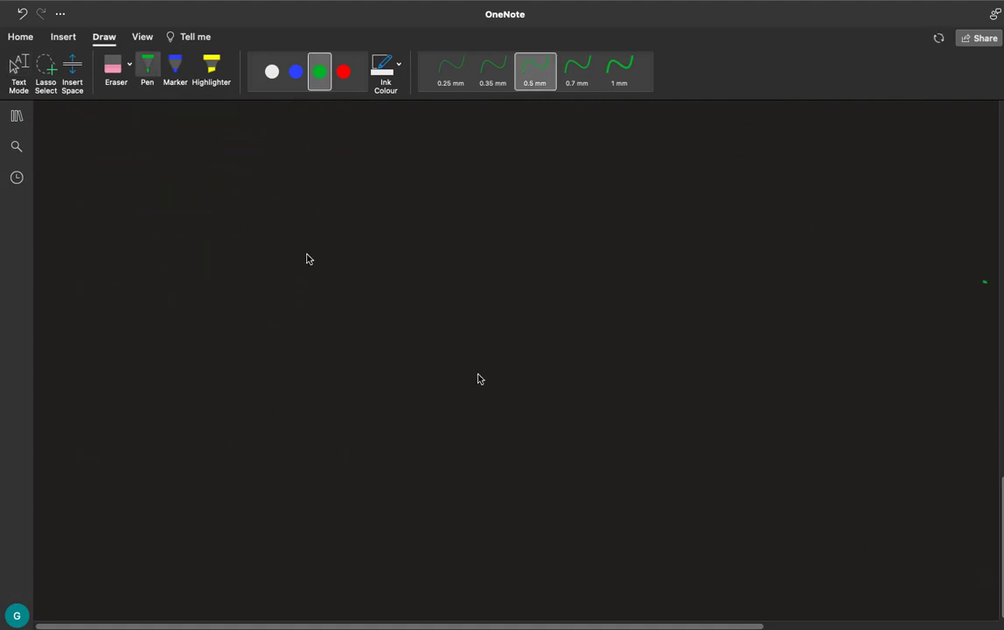
left_click(342, 71)
mouse_move(229, 227)
left_mouse_down()
mouse_move(226, 340)
mouse_move(253, 223)
mouse_move(290, 334)
left_mouse_up()
left_click_drag(227, 337, 290, 335)
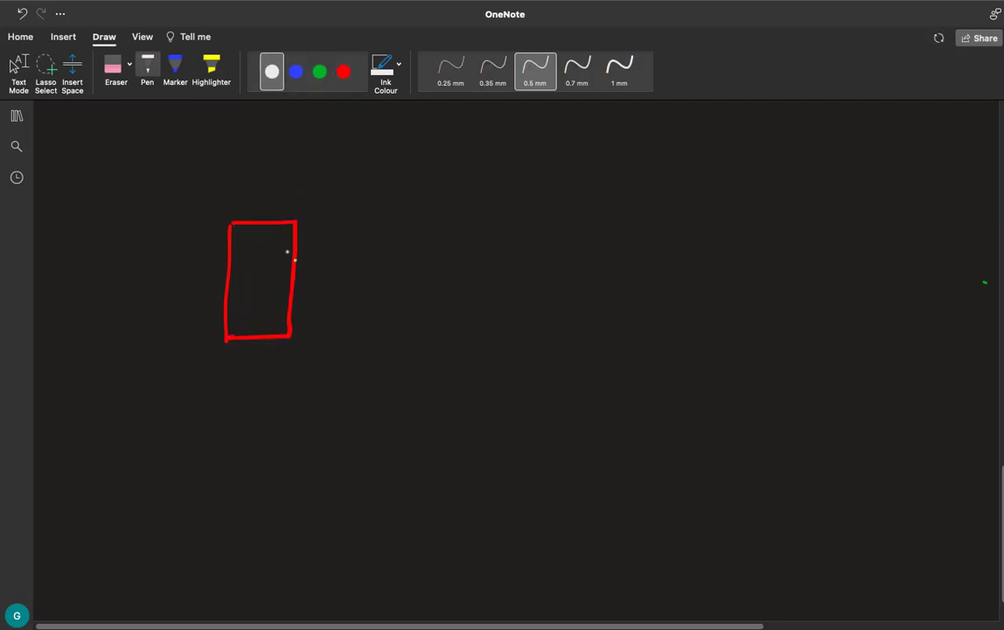
Step: Attach two white boxes to the red rectangle with short lines and label them "NIC-1" and "NIC-2" in green
mouse_move(287, 257)
left_mouse_down()
mouse_move(325, 254)
mouse_move(325, 274)
mouse_move(359, 271)
mouse_move(319, 274)
left_mouse_up()
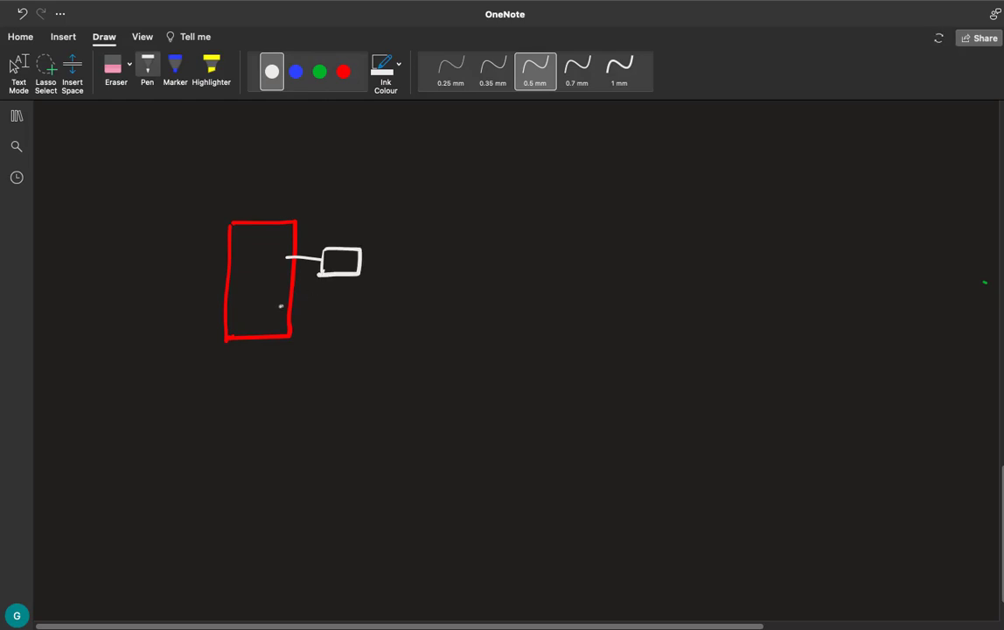
mouse_move(278, 307)
left_mouse_down()
mouse_move(361, 298)
mouse_move(367, 325)
mouse_move(318, 326)
left_mouse_up()
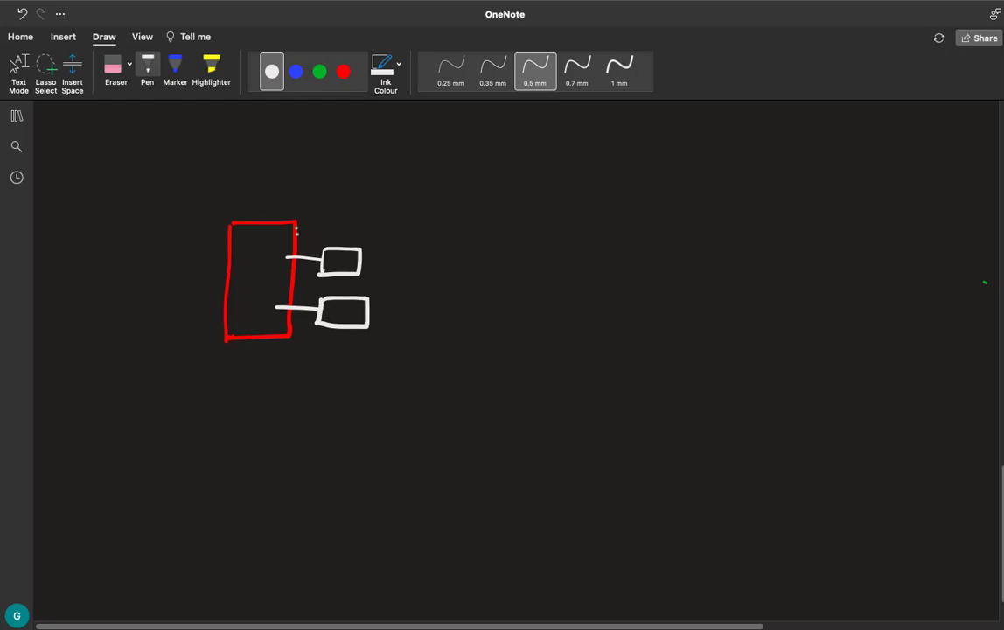
left_click(320, 72)
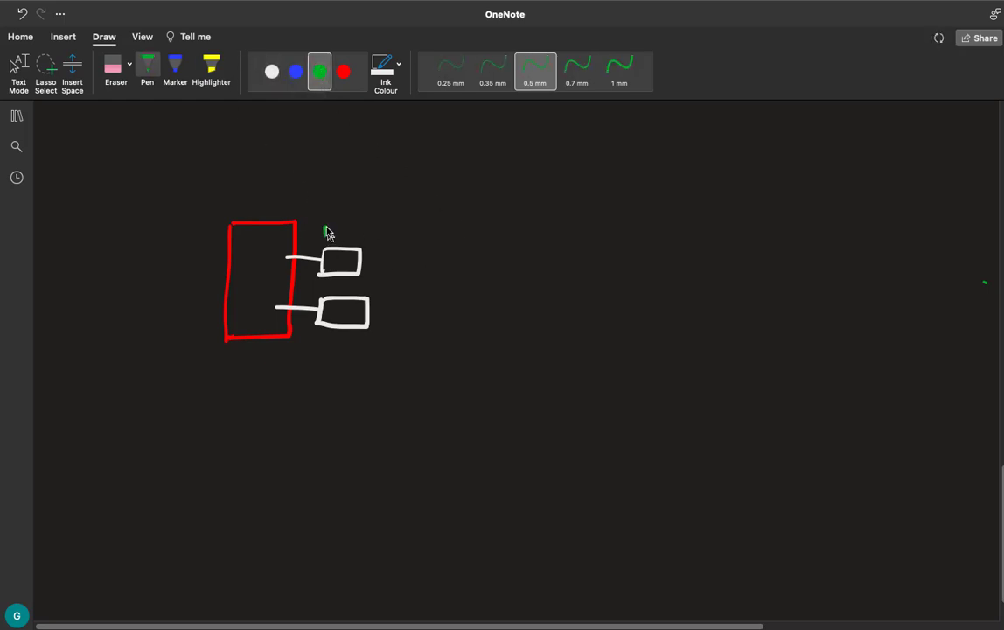
left_click_drag(326, 227, 353, 232)
left_click_drag(346, 221, 367, 233)
left_click_drag(369, 228, 384, 234)
mouse_move(318, 365)
left_mouse_down()
mouse_move(319, 351)
mouse_move(333, 364)
mouse_move(338, 350)
mouse_move(349, 364)
mouse_move(399, 365)
left_mouse_up()
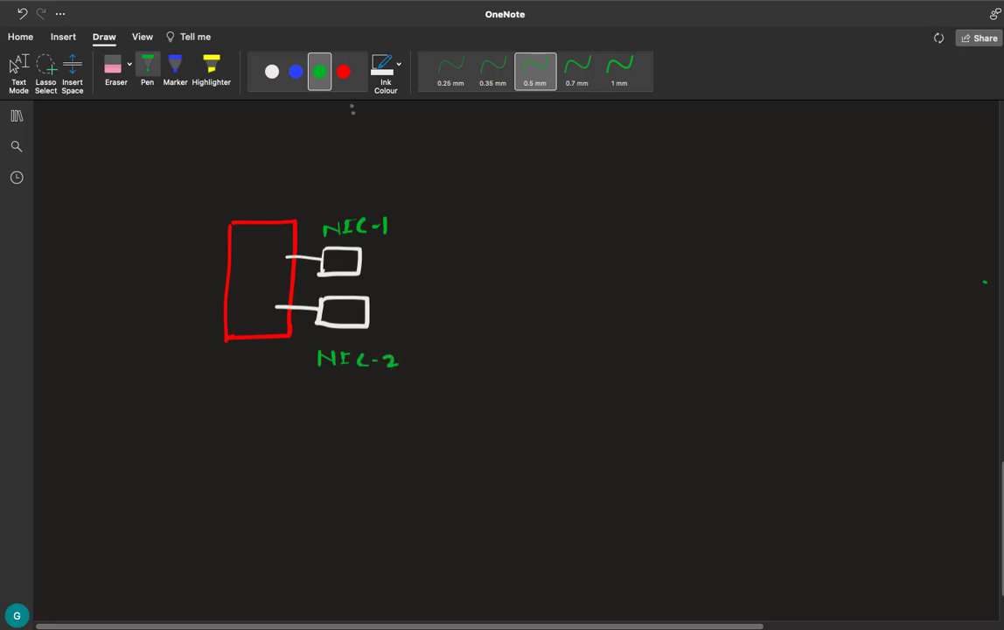
Step: Draw a white network switch as a long box divided into ports, well to the right of the NIC boxes
left_click(272, 72)
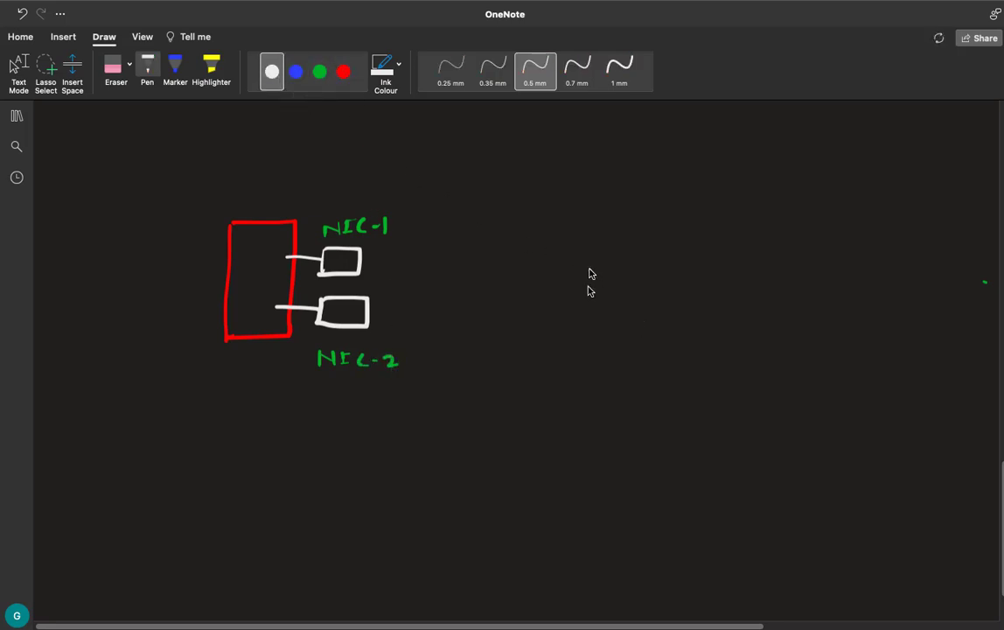
mouse_move(589, 274)
left_mouse_down()
mouse_move(665, 278)
mouse_move(679, 299)
mouse_move(589, 295)
mouse_move(670, 291)
left_mouse_up()
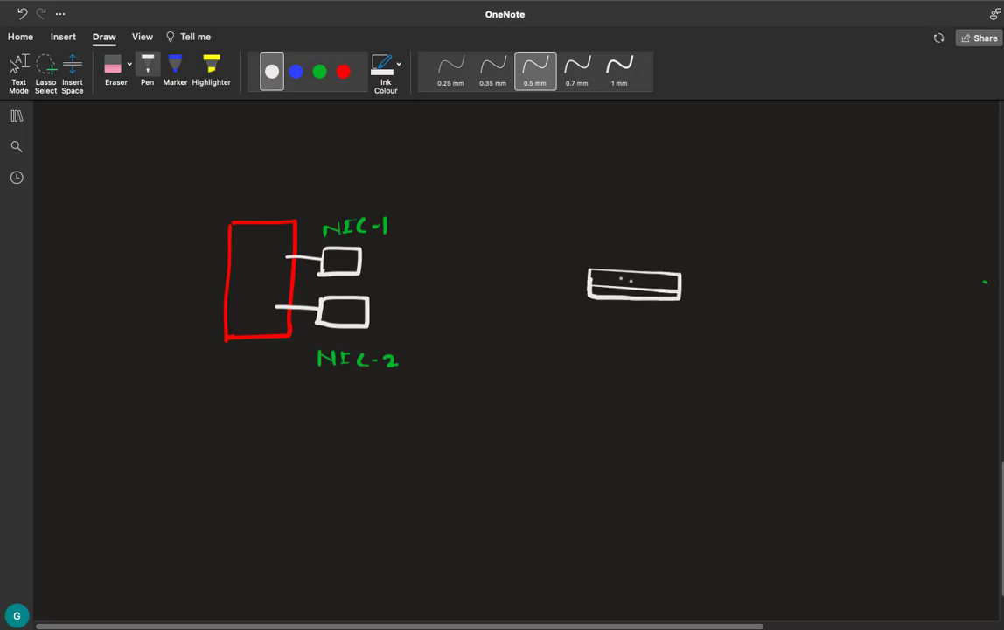
mouse_move(598, 273)
left_mouse_down()
mouse_move(597, 299)
mouse_move(614, 298)
left_mouse_up()
left_click_drag(633, 273, 633, 299)
mouse_move(647, 272)
left_mouse_down()
mouse_move(647, 298)
mouse_move(656, 299)
left_mouse_up()
Step: Connect both NIC boxes to the network switch with curved green lines
left_click(319, 72)
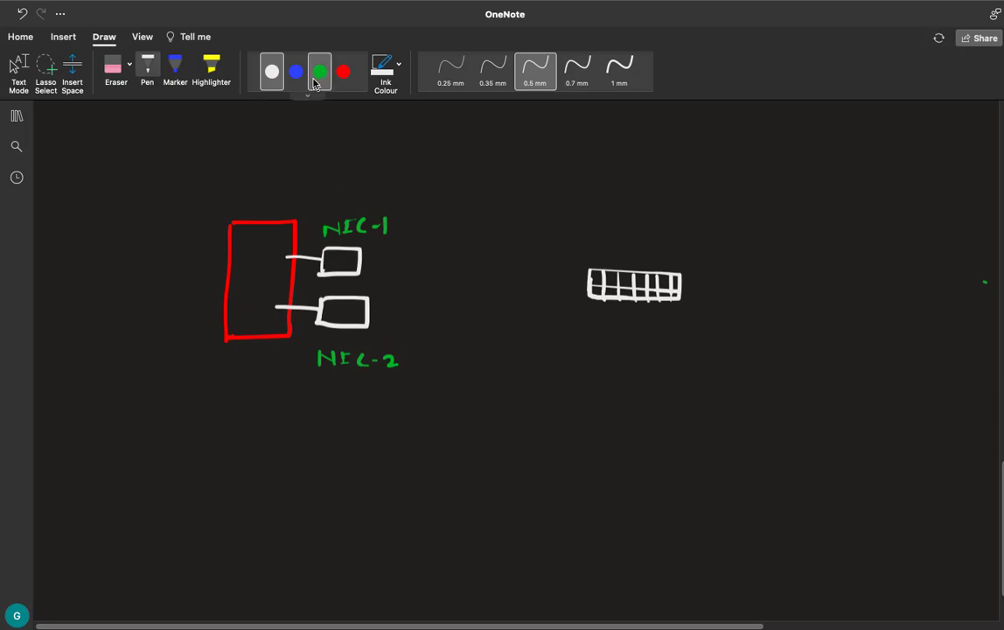
mouse_move(364, 255)
left_mouse_down()
mouse_move(479, 237)
mouse_move(593, 273)
left_mouse_up()
mouse_move(376, 322)
left_mouse_down()
mouse_move(573, 339)
mouse_move(616, 294)
left_mouse_up()
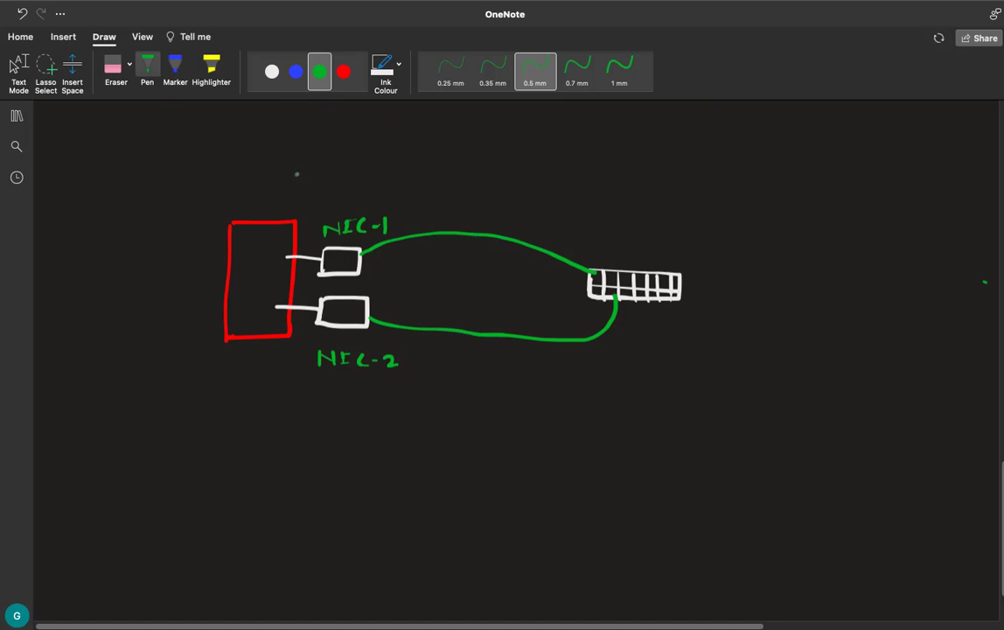
Step: Write the IP address "192.168.1.15" in green above the NIC-1 label
mouse_move(300, 165)
left_mouse_down()
mouse_move(303, 181)
mouse_move(334, 174)
left_mouse_up()
left_click_drag(343, 172, 396, 159)
mouse_move(400, 152)
left_mouse_down()
mouse_move(402, 163)
mouse_move(418, 159)
left_mouse_up()
mouse_move(427, 144)
left_mouse_down()
mouse_move(425, 157)
mouse_move(443, 133)
left_mouse_up()
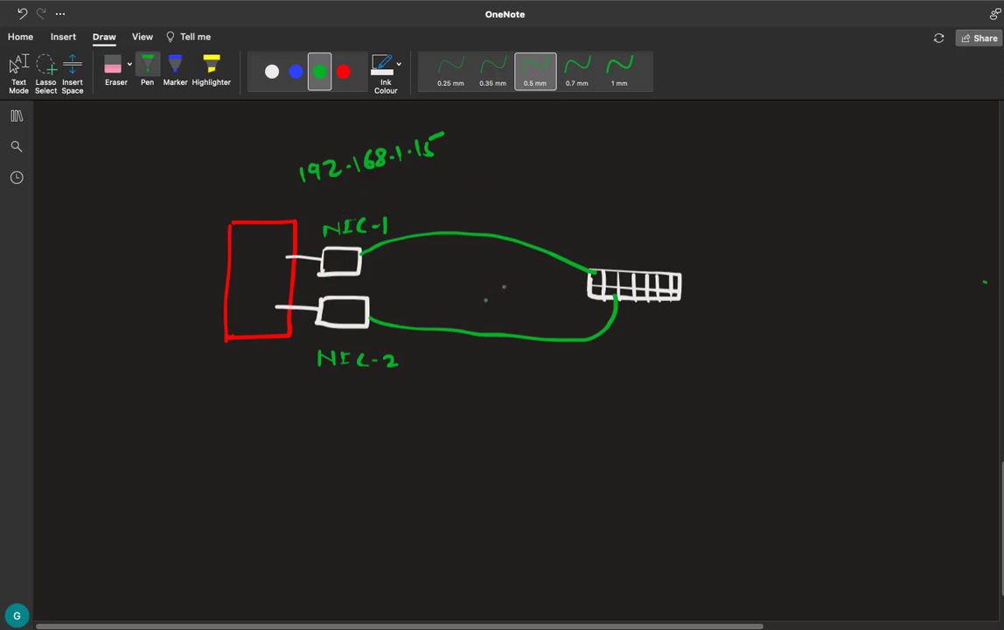
Step: Write the green heading "NIC Teaming." below the lower connection line
mouse_move(442, 403)
left_mouse_down()
mouse_move(453, 391)
mouse_move(470, 403)
mouse_move(479, 386)
mouse_move(523, 401)
left_mouse_up()
mouse_move(516, 384)
left_mouse_down()
mouse_move(563, 401)
mouse_move(607, 401)
mouse_move(609, 427)
left_mouse_up()
left_click(633, 401)
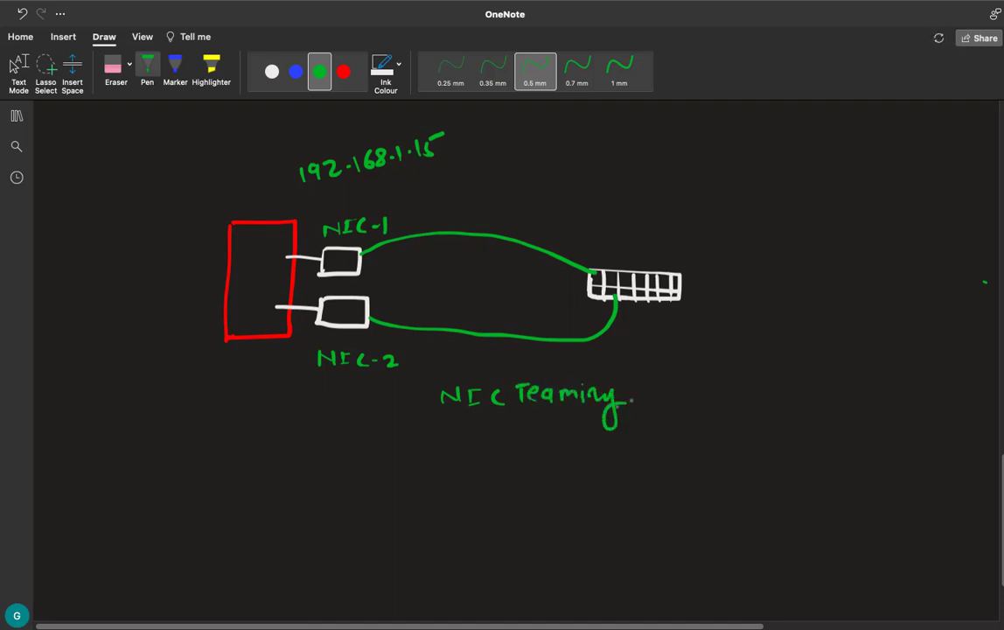
Step: Write a red numbered list under the NIC Teaming heading: "1-Load Balancer." and "2- Fail over."
left_click(343, 71)
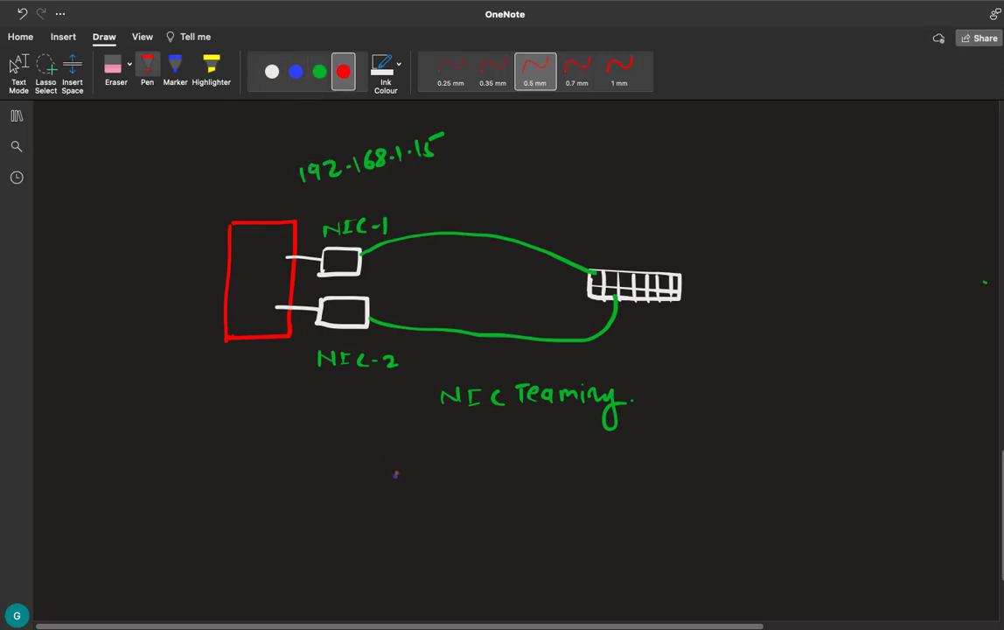
mouse_move(394, 451)
left_mouse_down()
mouse_move(396, 465)
mouse_move(443, 455)
mouse_move(611, 454)
left_mouse_up()
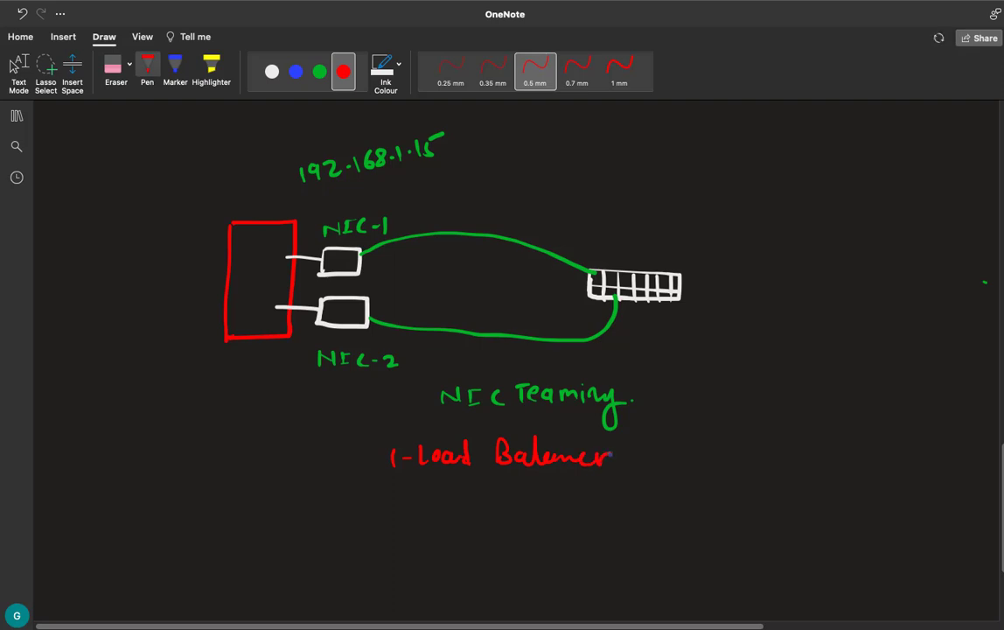
mouse_move(384, 496)
left_mouse_down()
mouse_move(400, 512)
mouse_move(415, 507)
left_mouse_up()
key("Escape")
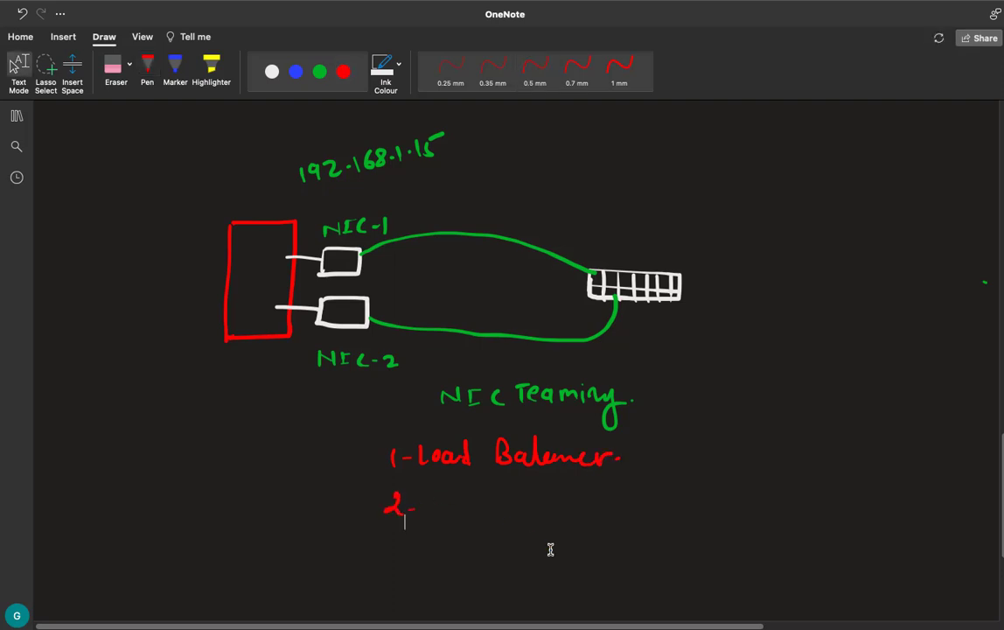
left_click(535, 70)
mouse_move(438, 497)
left_mouse_down()
mouse_move(438, 515)
mouse_move(455, 496)
left_mouse_up()
left_click_drag(440, 506, 478, 514)
mouse_move(485, 502)
left_mouse_down()
mouse_move(486, 514)
mouse_move(525, 504)
left_mouse_up()
left_click_drag(528, 502, 564, 513)
left_click_drag(566, 513, 581, 502)
left_click(587, 506)
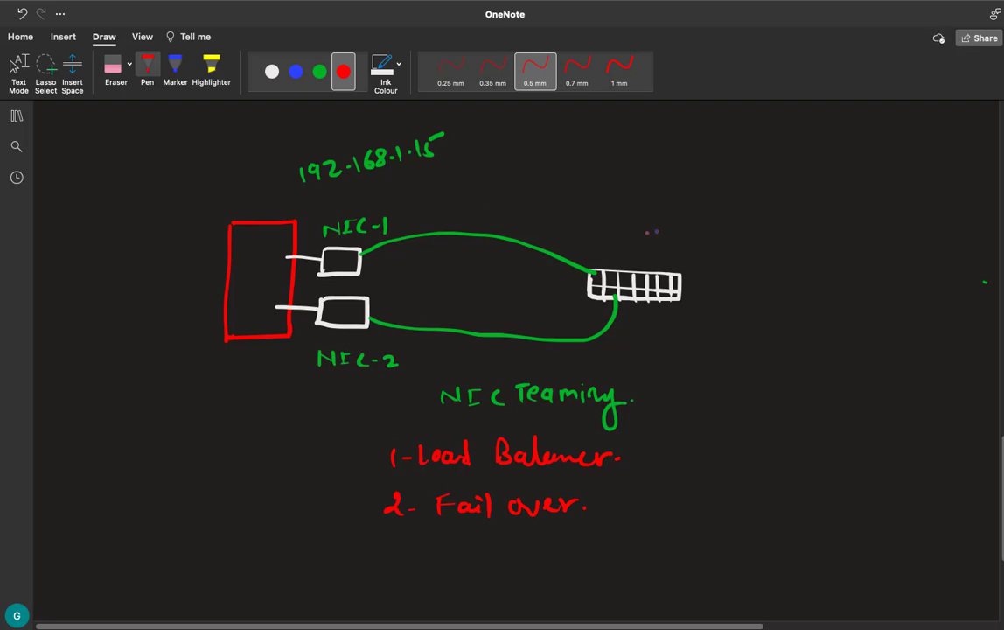
Step: Draw four small red computers around the network switch, two above it and two on its right side
mouse_move(634, 190)
left_mouse_down()
mouse_move(635, 210)
mouse_move(656, 190)
left_mouse_up()
mouse_move(655, 190)
left_mouse_down()
mouse_move(655, 209)
mouse_move(705, 218)
left_mouse_up()
mouse_move(705, 202)
left_mouse_down()
mouse_move(729, 203)
mouse_move(728, 218)
left_mouse_up()
left_click_drag(704, 219, 730, 219)
left_click_drag(751, 276, 752, 298)
mouse_move(751, 275)
left_mouse_down()
mouse_move(773, 275)
mouse_move(774, 298)
left_mouse_up()
left_click_drag(750, 298, 776, 299)
left_click_drag(753, 345, 753, 363)
mouse_move(753, 344)
left_mouse_down()
mouse_move(776, 344)
mouse_move(777, 363)
left_mouse_up()
left_click_drag(752, 364, 779, 364)
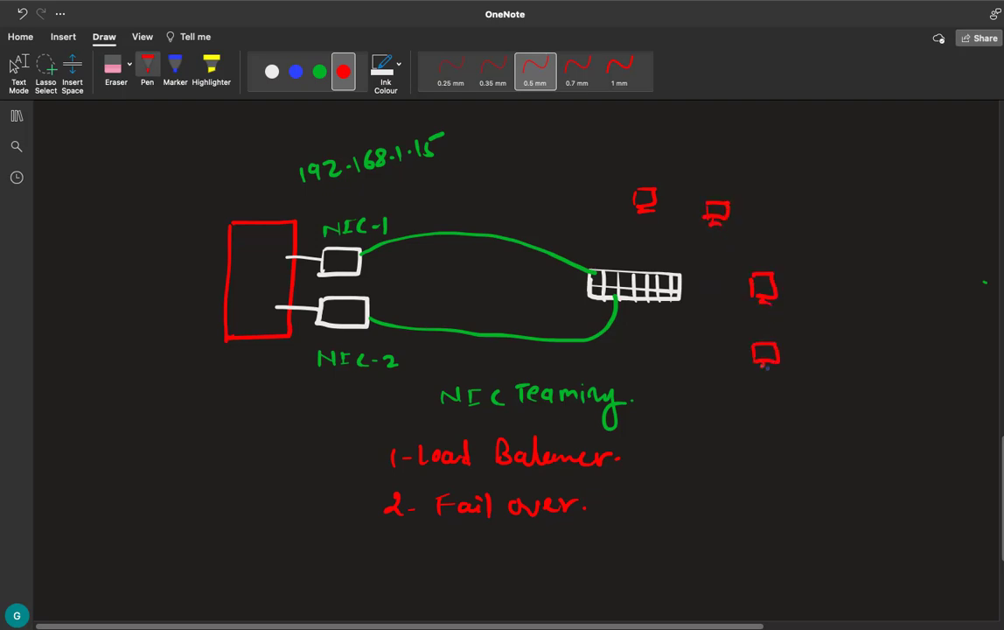
Step: Draw two more small red computers below the network switch
left_click_drag(687, 373, 688, 391)
mouse_move(688, 372)
left_mouse_down()
mouse_move(713, 372)
mouse_move(715, 390)
left_mouse_up()
left_click_drag(686, 391, 716, 391)
mouse_move(632, 367)
left_mouse_down()
mouse_move(633, 377)
mouse_move(654, 363)
left_mouse_up()
left_click_drag(654, 364, 655, 380)
left_click_drag(654, 363, 633, 380)
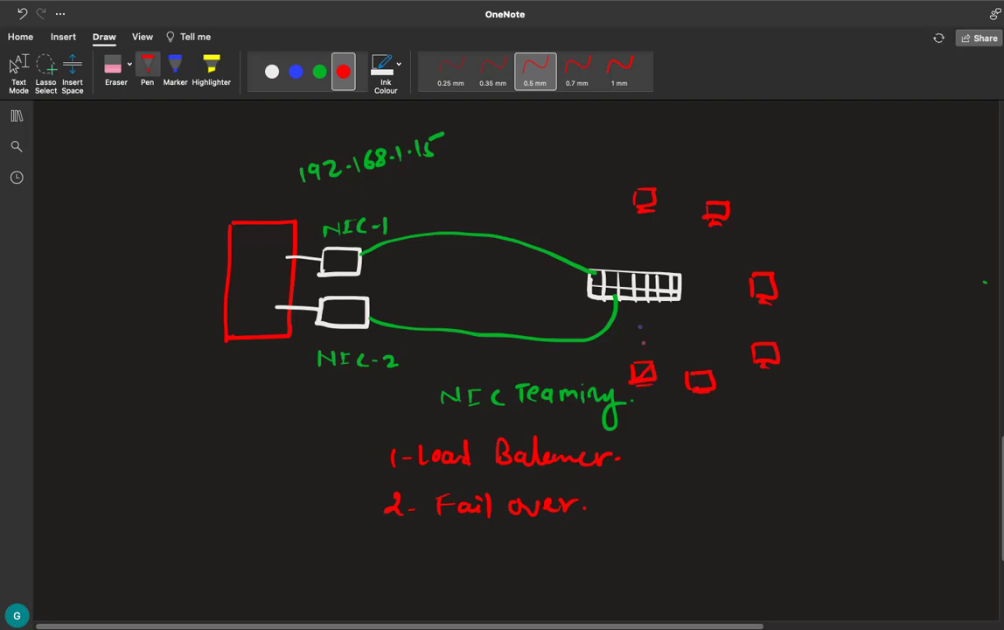
Step: Draw red lines linking the network switch to the surrounding computers
mouse_move(638, 301)
left_mouse_down()
mouse_move(640, 366)
mouse_move(691, 374)
left_mouse_up()
left_click_drag(675, 300, 761, 356)
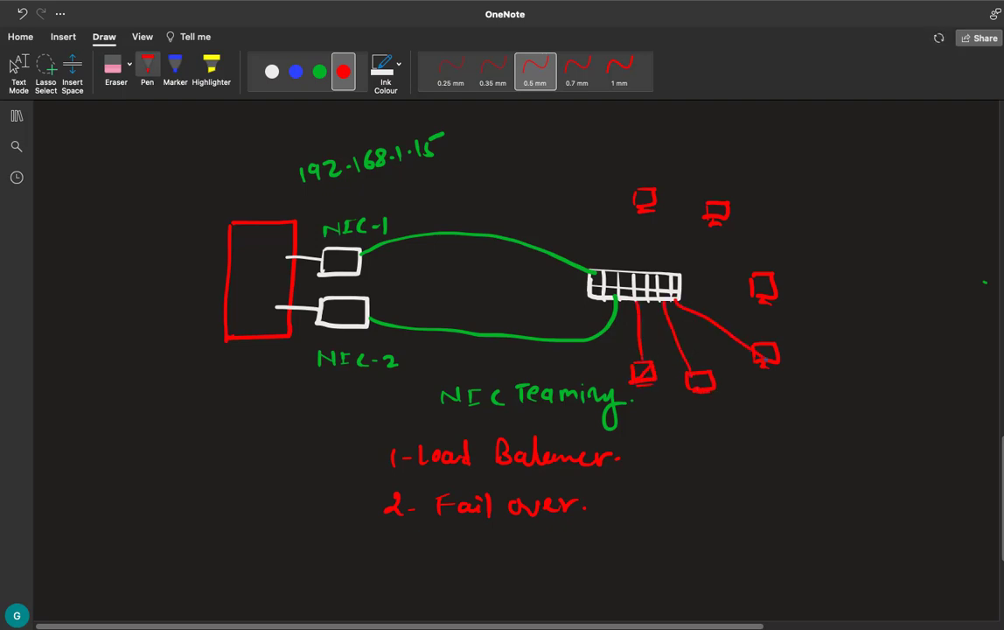
left_click_drag(688, 286, 750, 284)
left_click_drag(686, 262, 725, 215)
left_click_drag(631, 209, 638, 278)
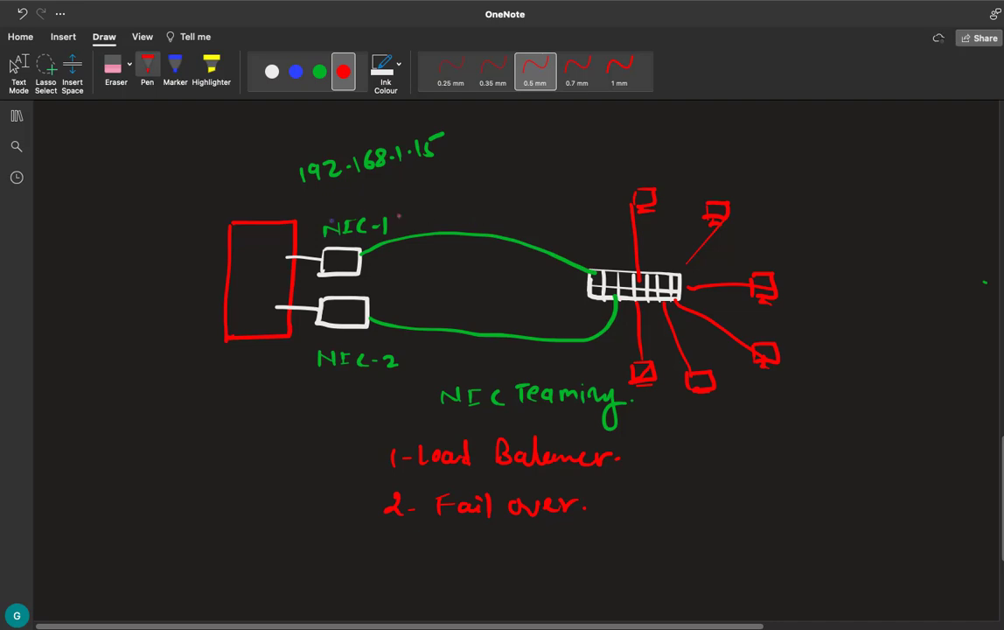
Step: Draw a red computer feeding both NICs through a small box inside the server, and write "50%" in red on each connection line
mouse_move(110, 231)
left_mouse_down()
mouse_move(111, 252)
mouse_move(246, 284)
mouse_move(284, 256)
left_mouse_up()
left_click_drag(271, 308, 254, 279)
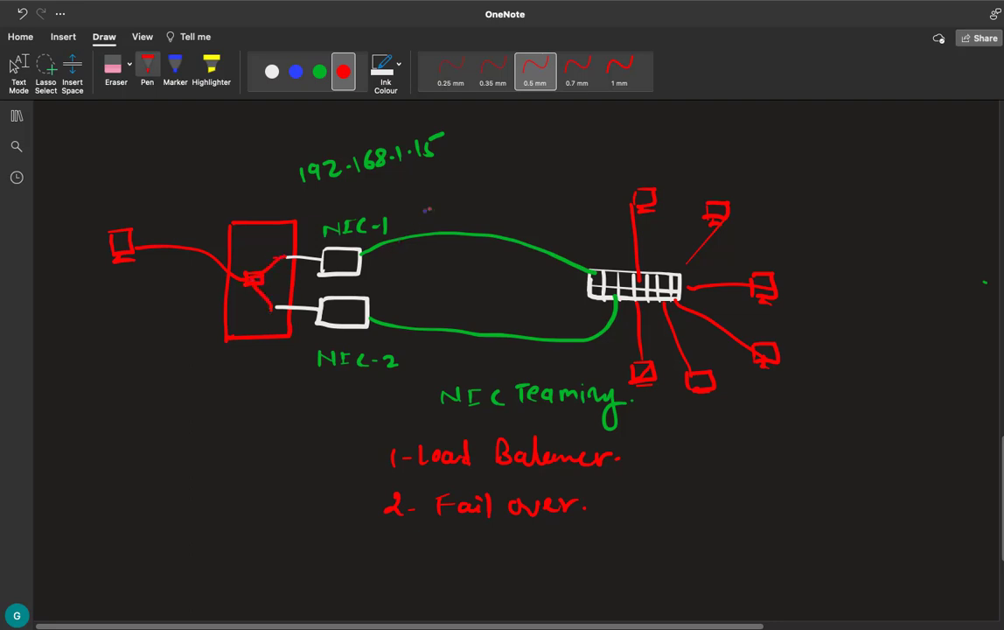
left_click_drag(432, 209, 429, 224)
left_click_drag(443, 211, 455, 214)
left_click_drag(461, 208, 460, 224)
mouse_move(440, 300)
left_mouse_down()
mouse_move(440, 310)
mouse_move(461, 300)
left_mouse_up()
left_click_drag(477, 299, 476, 308)
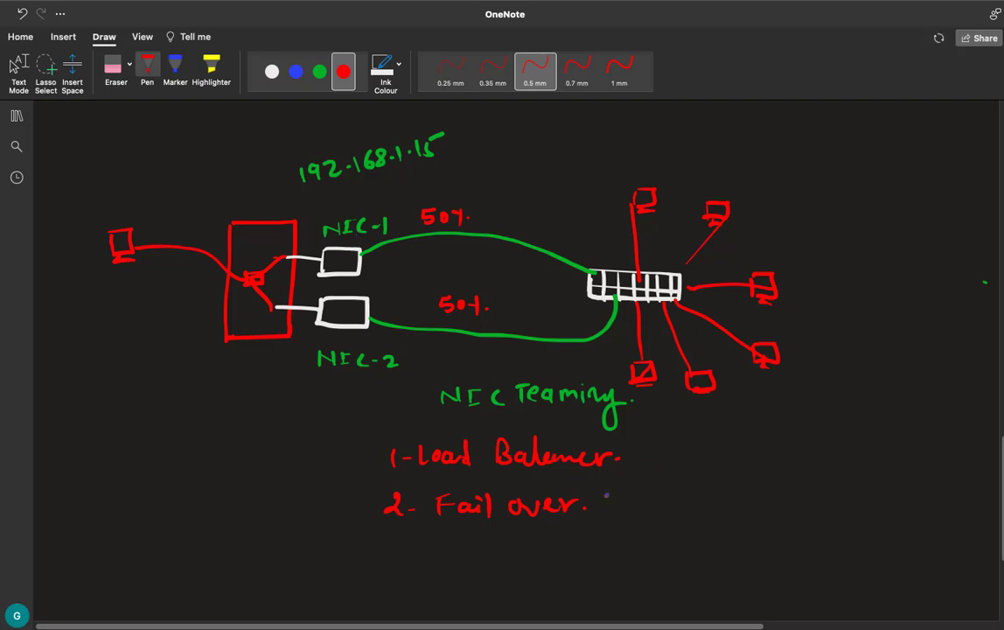
Step: Add a red slash after "Fail over." and draw white crosses over the upper connection line near the switch and inside the NIC-1 box
left_click_drag(612, 495, 608, 519)
left_click(272, 72)
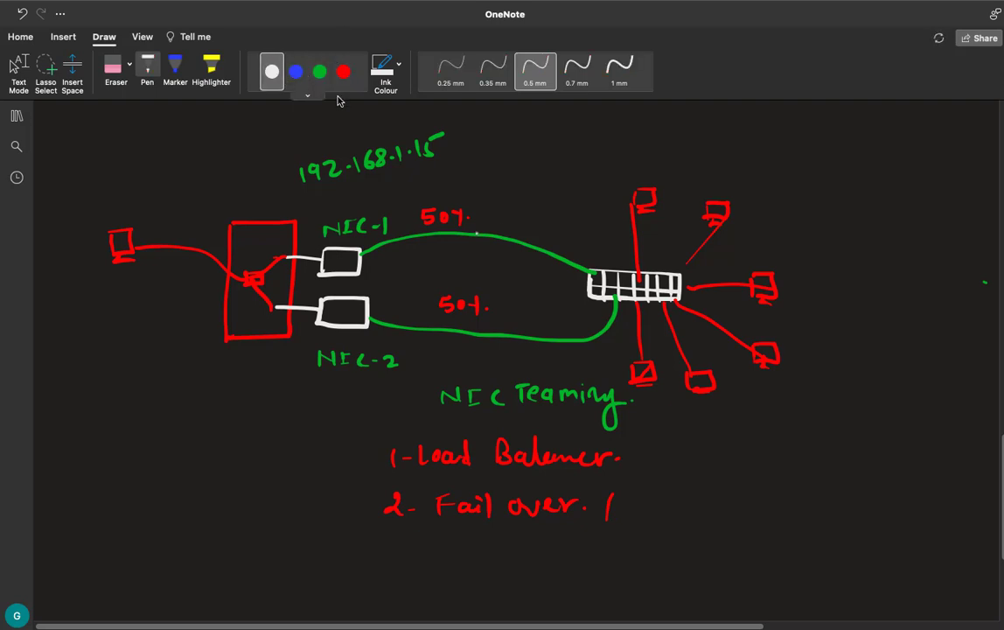
mouse_move(557, 249)
left_mouse_down()
mouse_move(573, 270)
mouse_move(554, 277)
left_mouse_up()
mouse_move(329, 254)
left_mouse_down()
mouse_move(341, 266)
mouse_move(331, 270)
left_mouse_up()
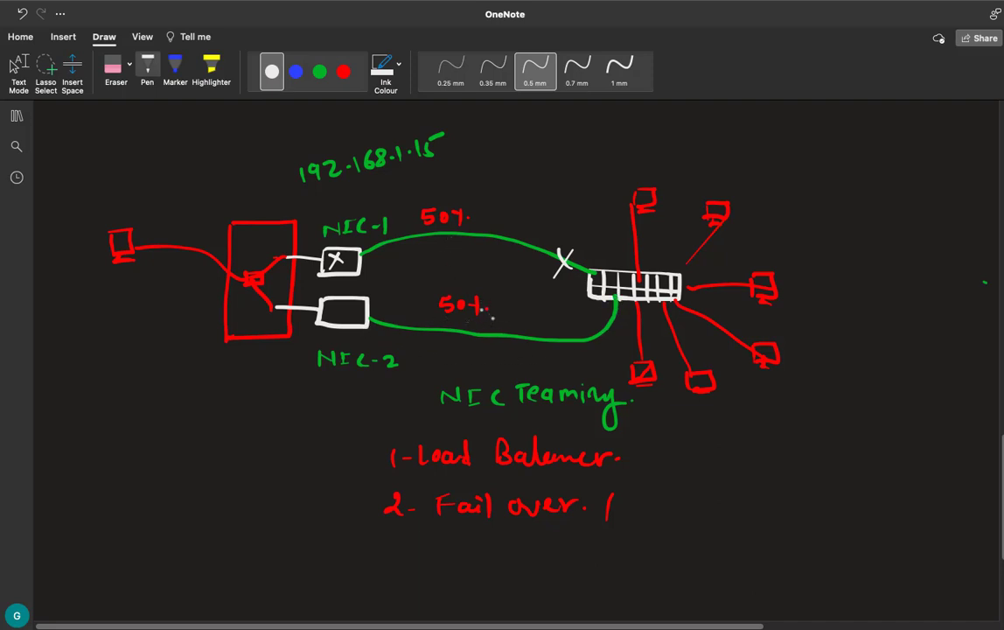
Step: Draw a white arrow from the lower "50%" label to a new white "100%" label, and leave pen mode
left_click_drag(501, 313, 530, 315)
mouse_move(524, 307)
left_mouse_down()
mouse_move(526, 322)
mouse_move(578, 319)
mouse_move(588, 332)
left_mouse_up()
left_click(589, 318)
left_click(597, 324)
key("Escape")
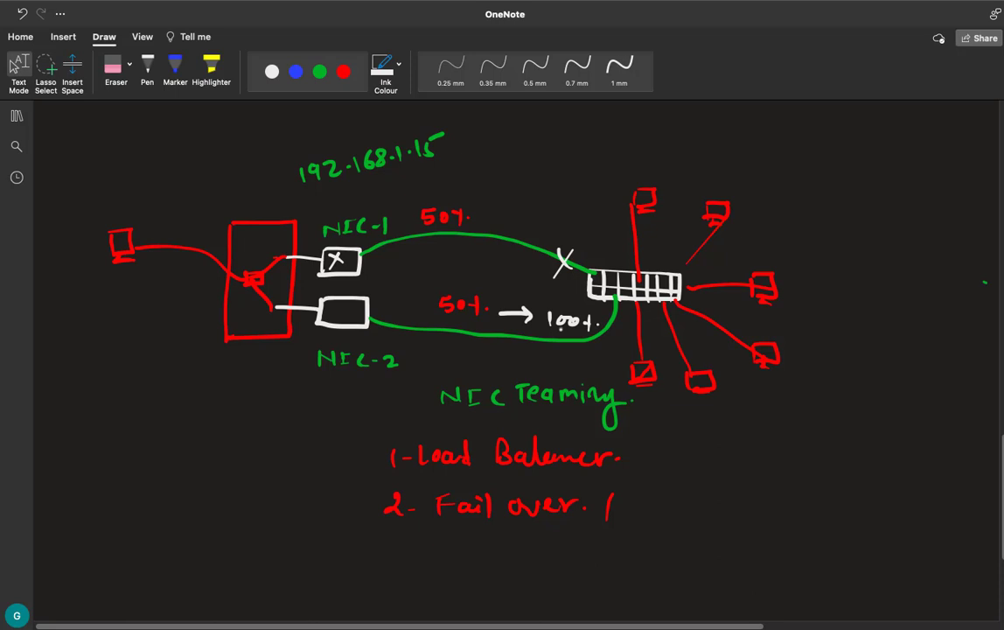
Step: Switch to VMware Workstation and open the network adapter settings of the VMware ESXi 7 virtual machine
key("ctrl+Left")
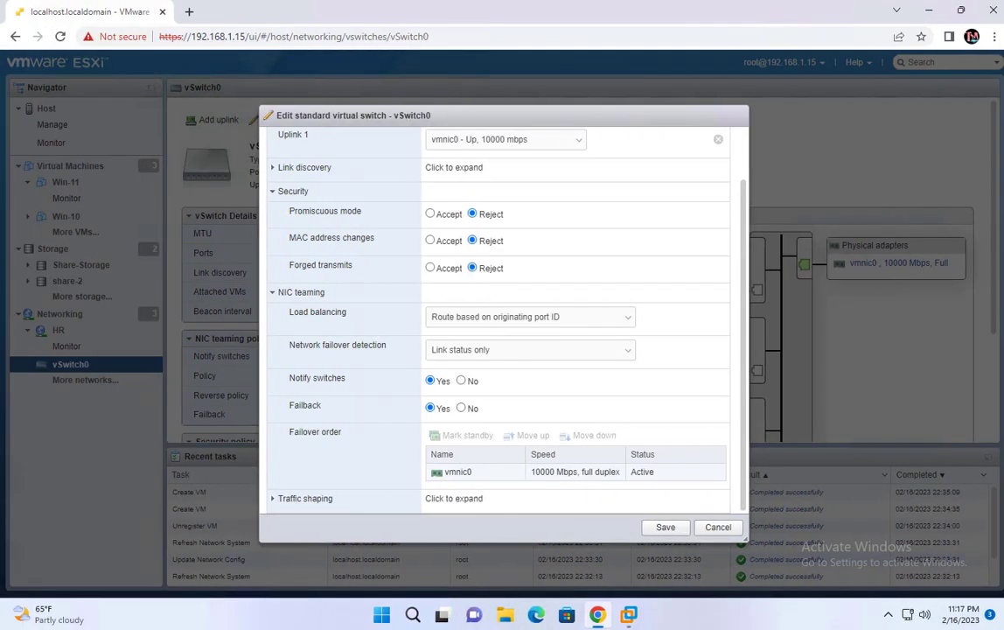
mouse_move(621, 618)
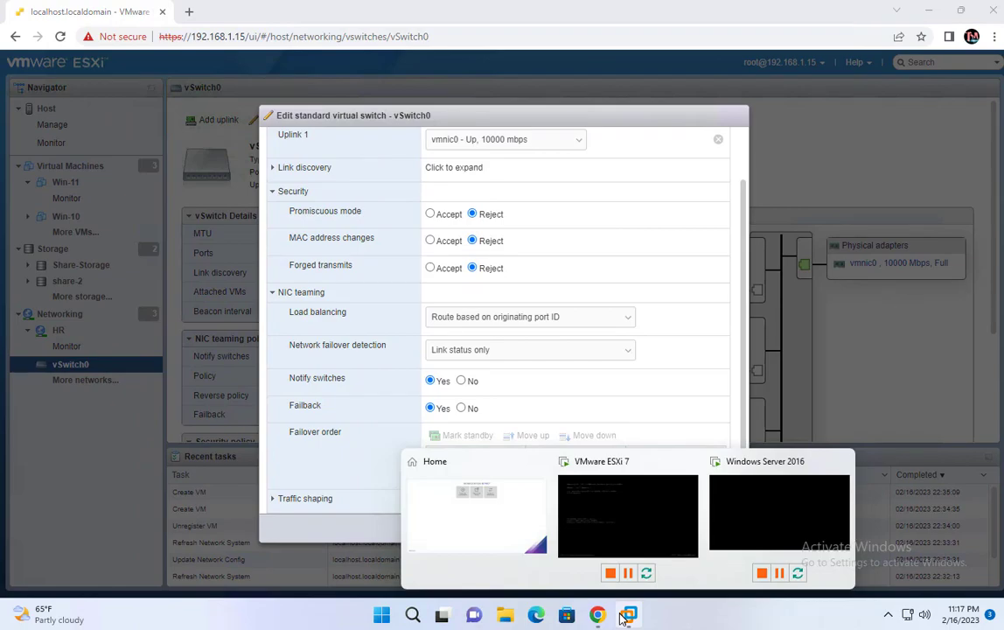
left_click(628, 516)
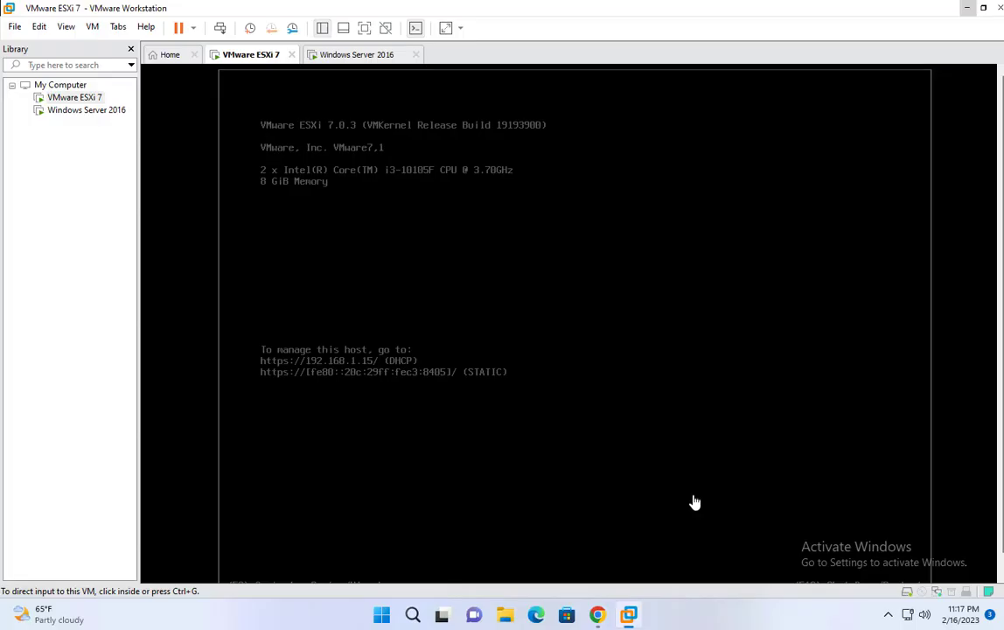
right_click(248, 56)
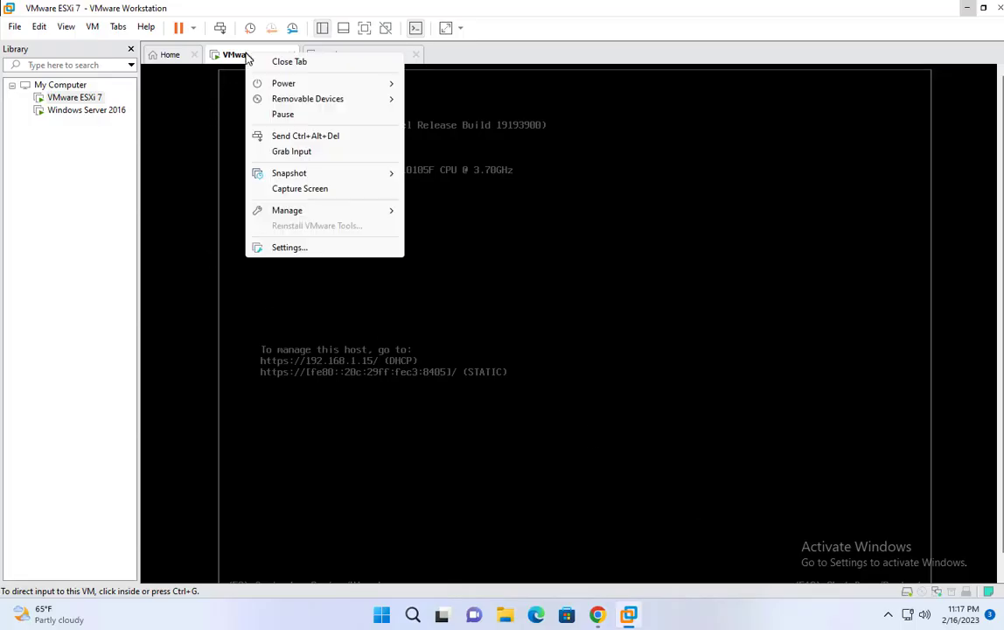
left_click(293, 251)
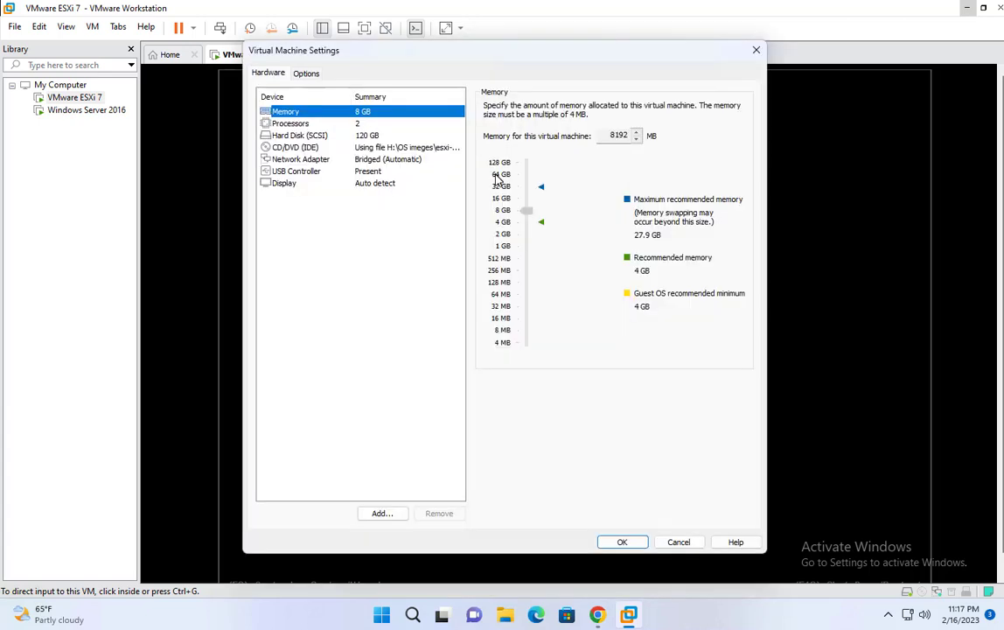
left_click(306, 159)
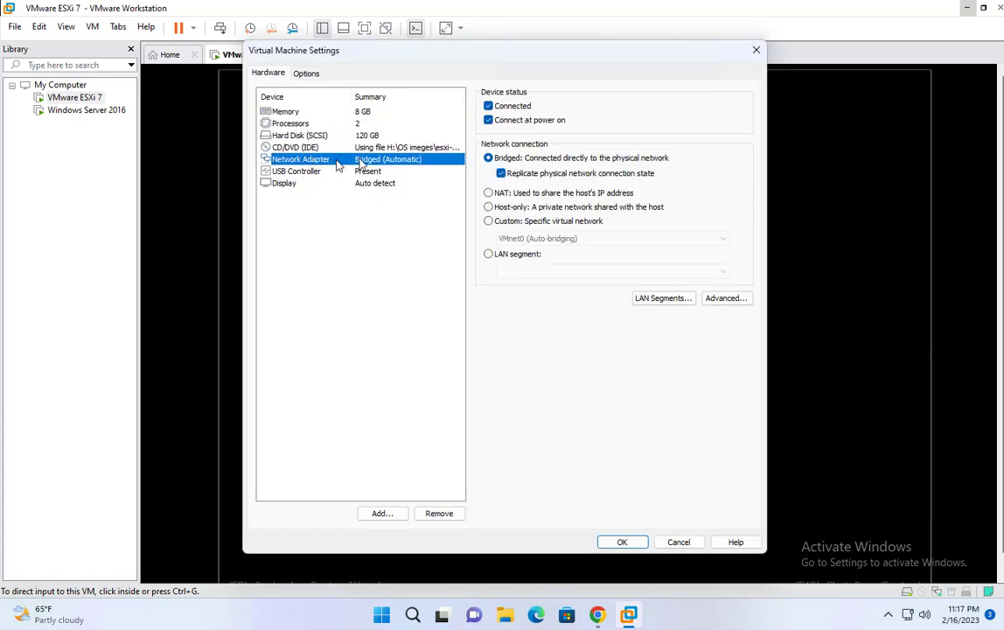
Step: Add a second network adapter in Bridged mode, replicate the physical network connection state, and save the virtual machine settings
left_click(382, 513)
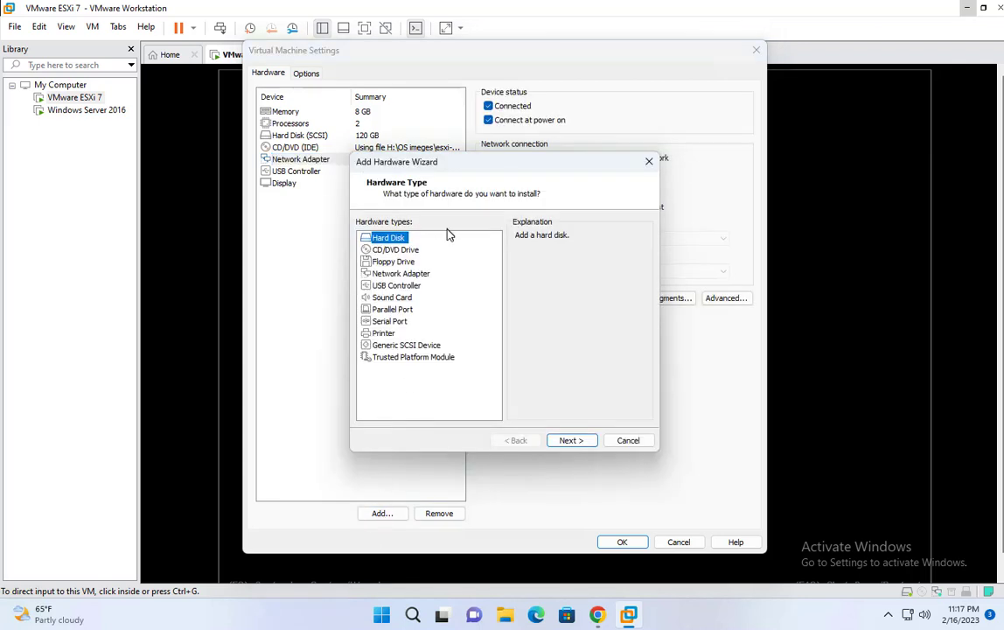
left_click(413, 273)
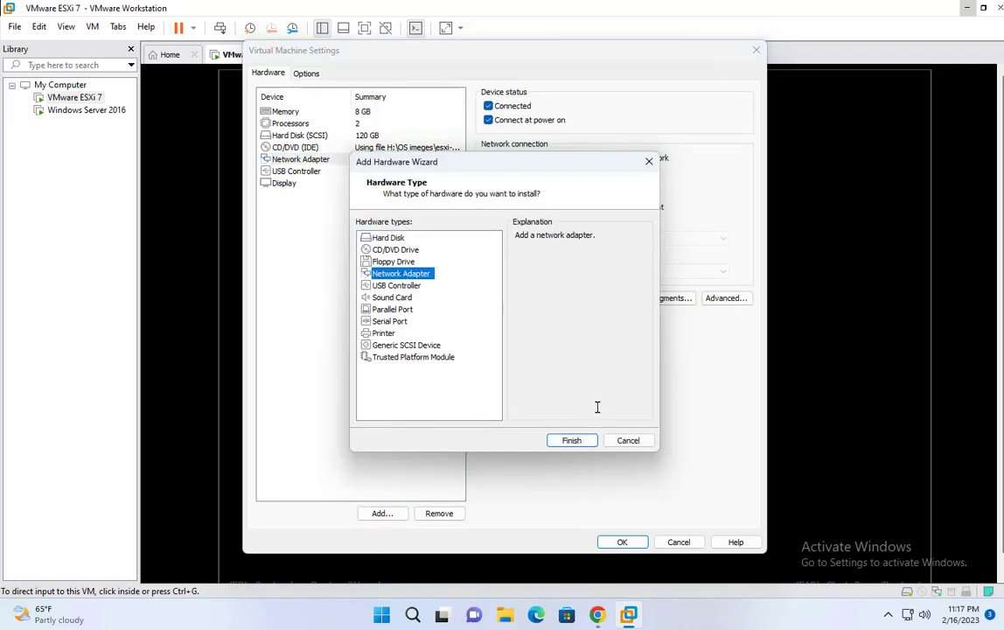
left_click(570, 440)
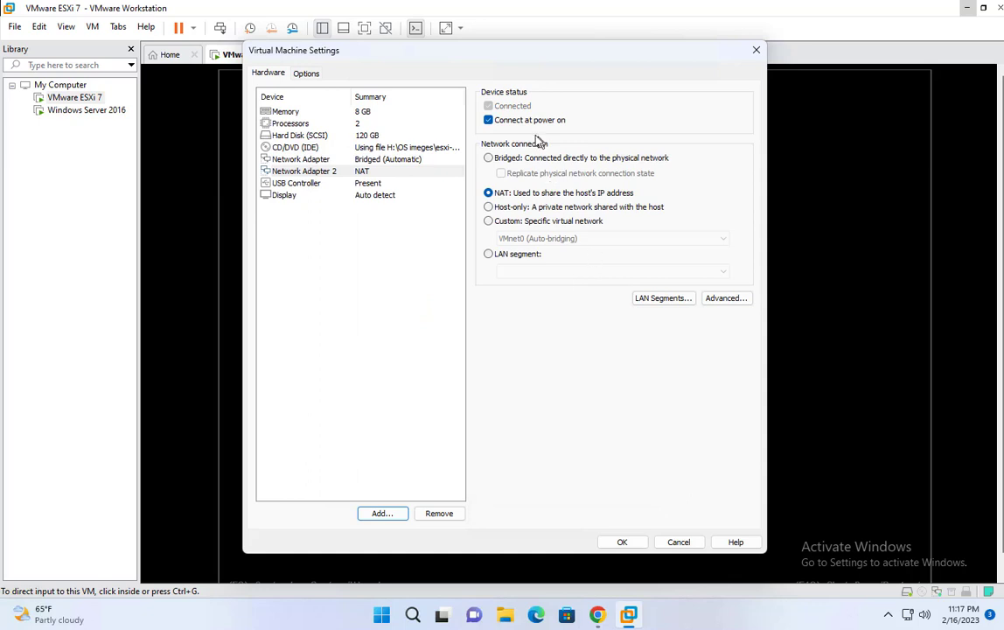
left_click(490, 159)
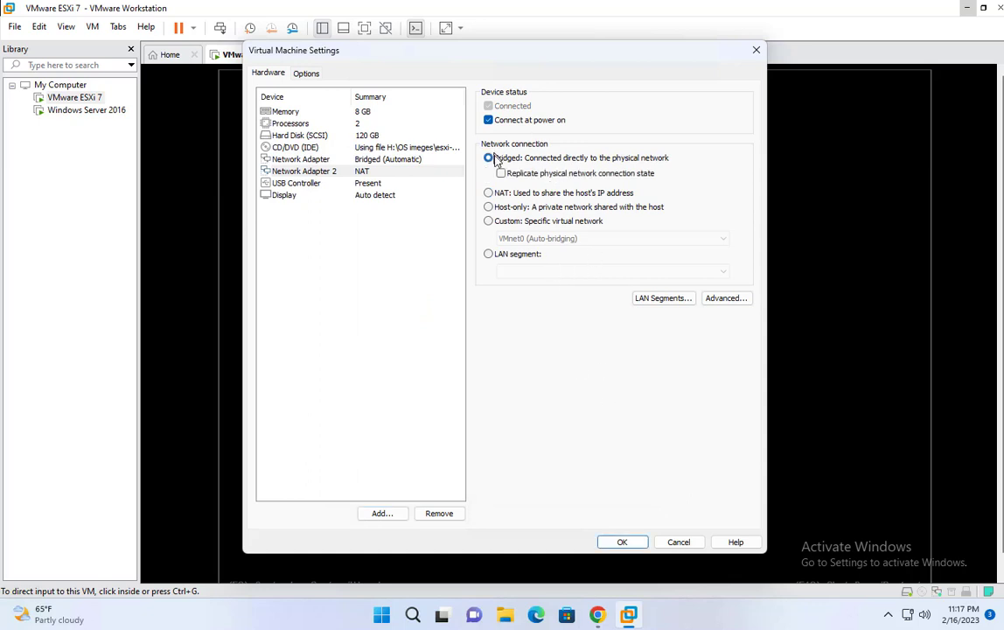
left_click(501, 173)
left_click(636, 543)
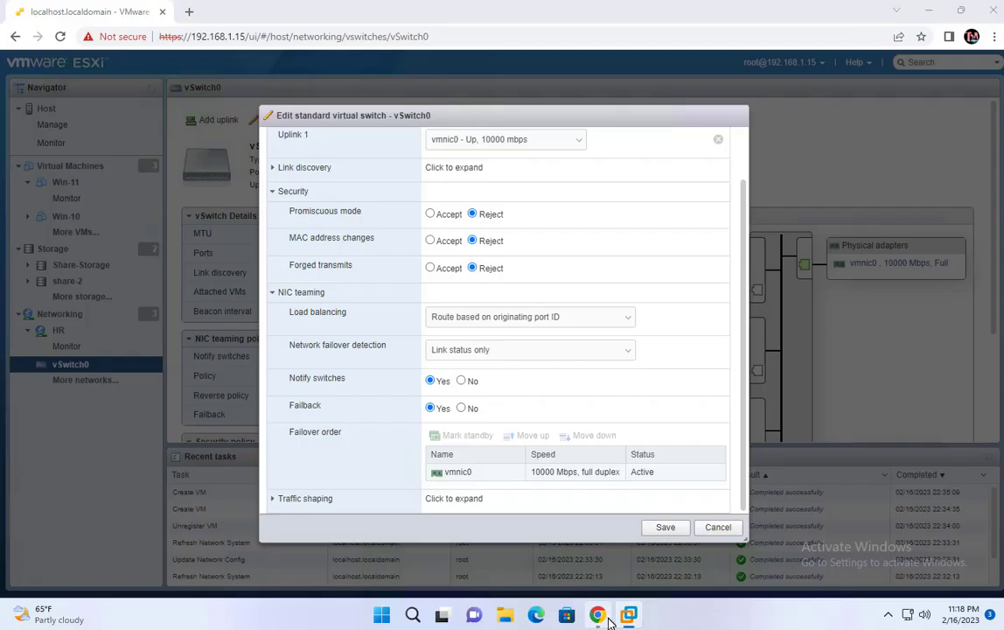
Step: Return to the ESXi web client, discard the open vSwitch0 edit, and reload the page
left_click(718, 527)
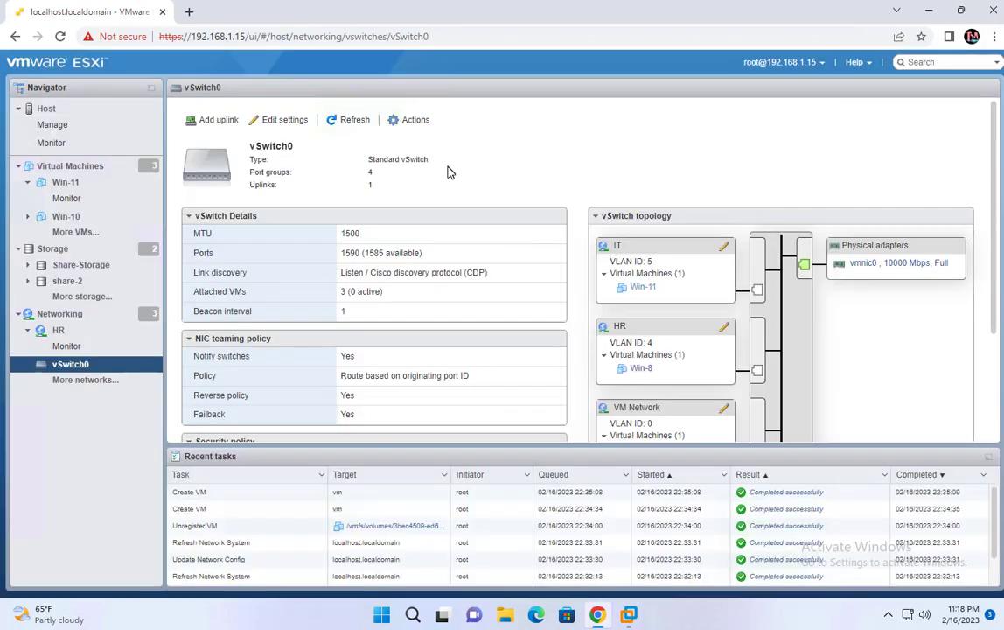
left_click(293, 42)
key("Return")
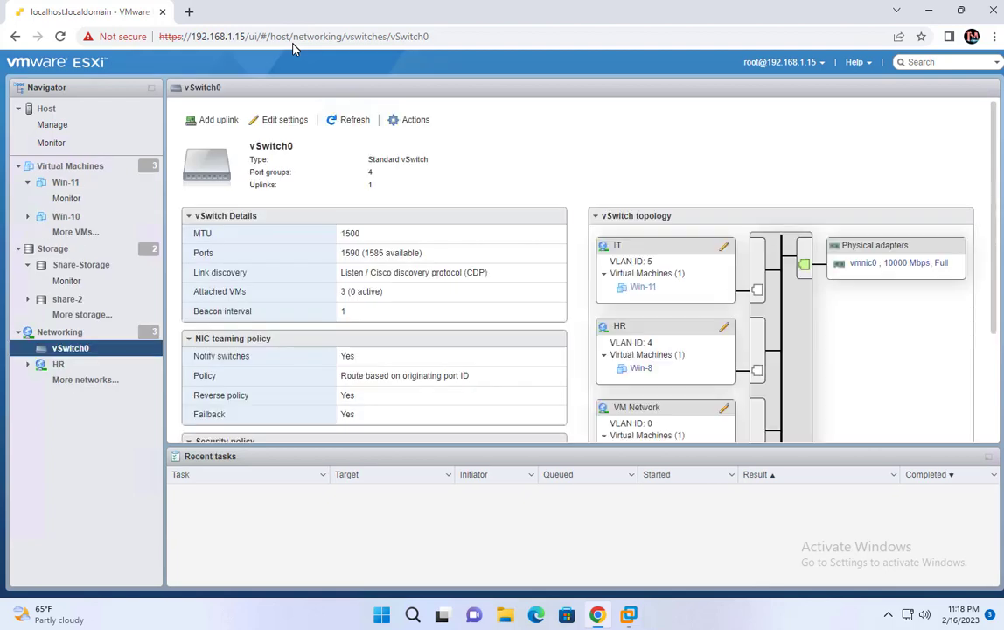
Step: Collapse the storage entries and refresh the host's physical NICs list under Networking
left_click(27, 266)
left_click(19, 250)
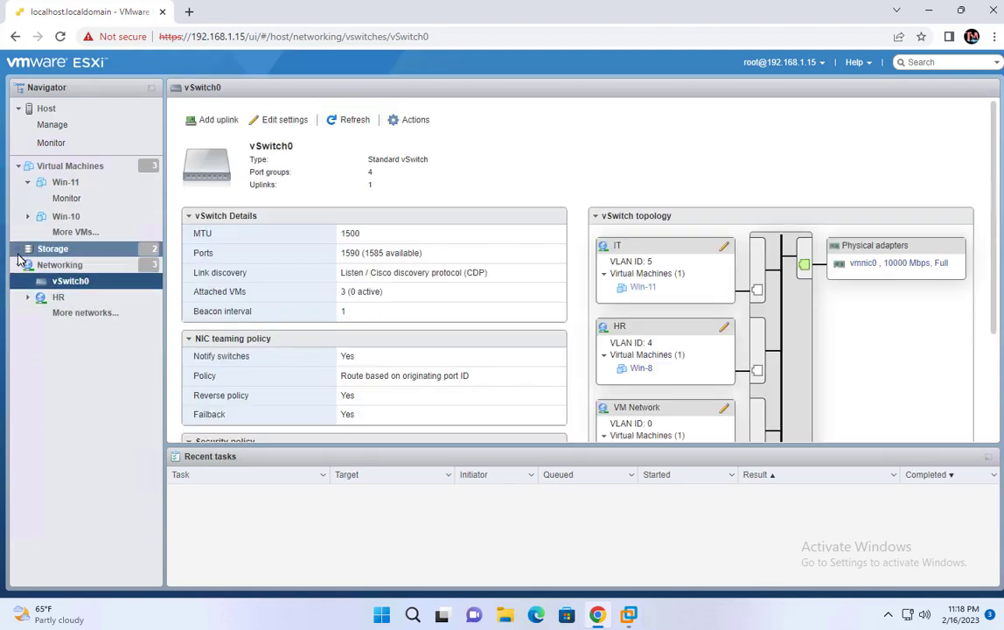
left_click(66, 271)
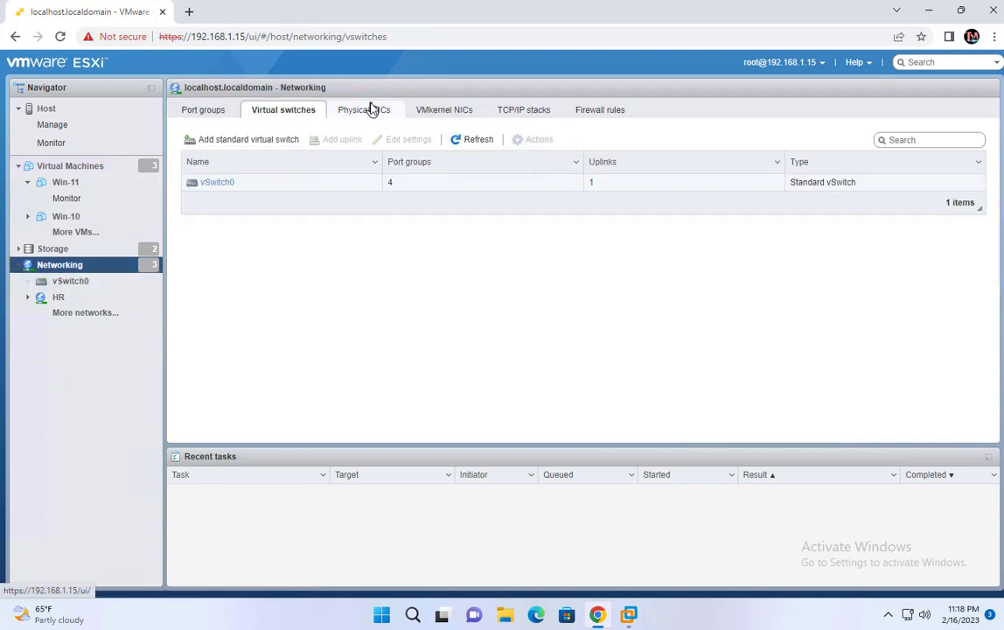
left_click(370, 107)
left_click(271, 142)
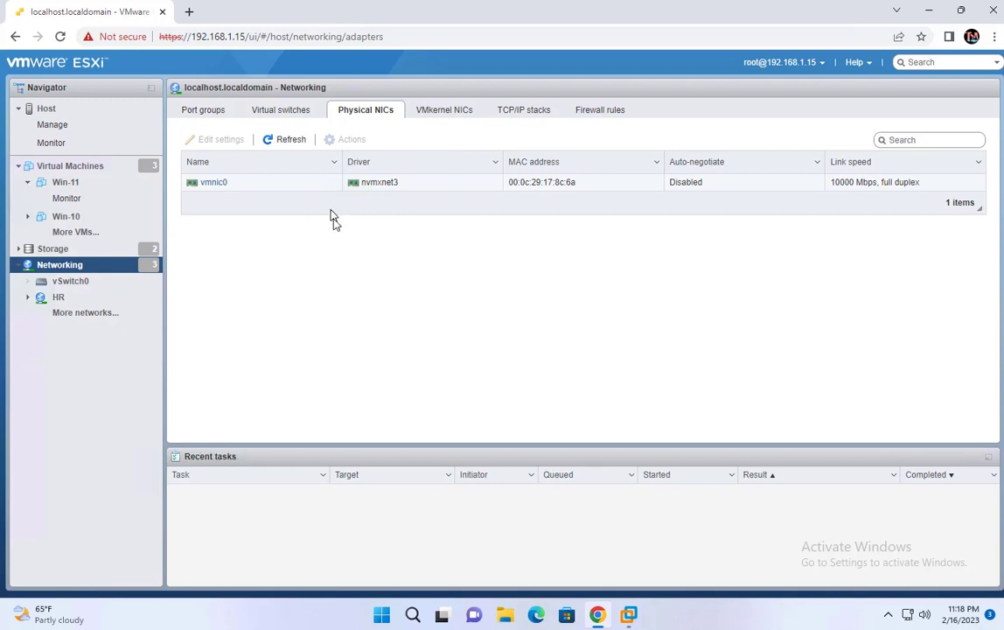
Step: Switch to VMware Workstation and reset the VMware ESXi 7 virtual machine
mouse_move(628, 614)
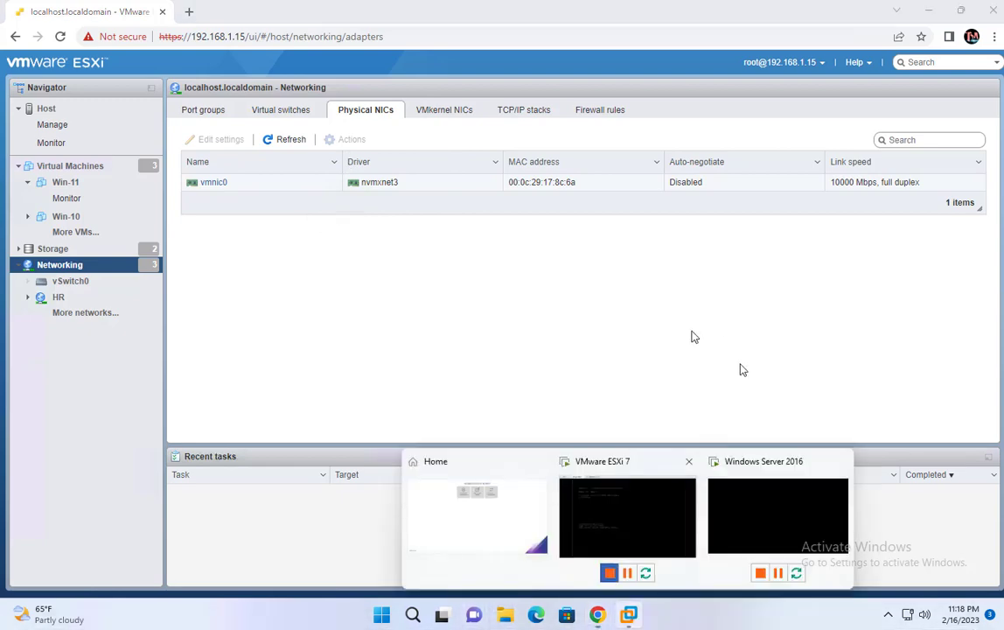
left_click(630, 530)
right_click(259, 60)
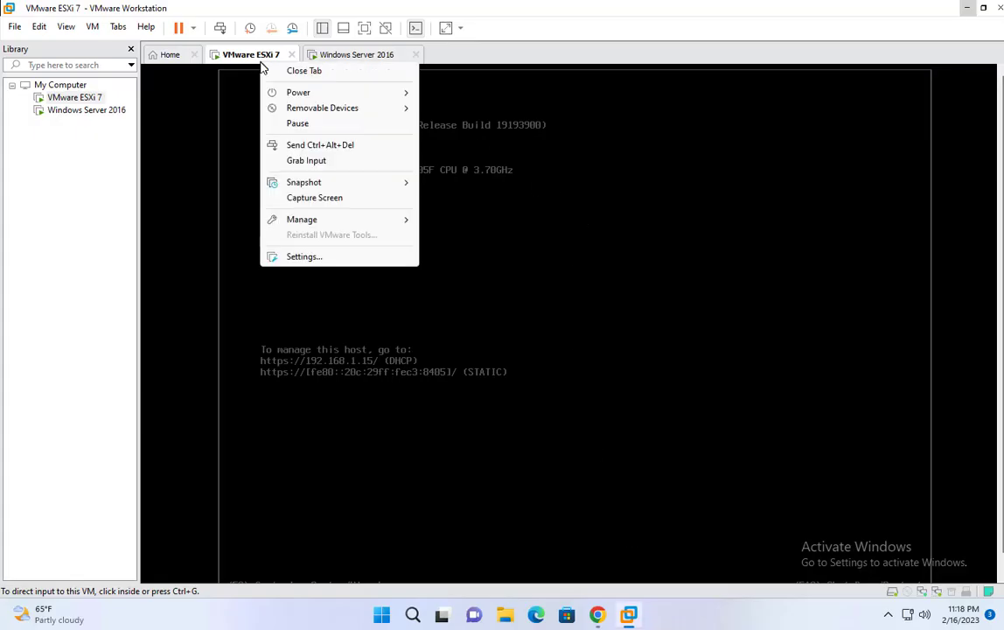
mouse_move(299, 97)
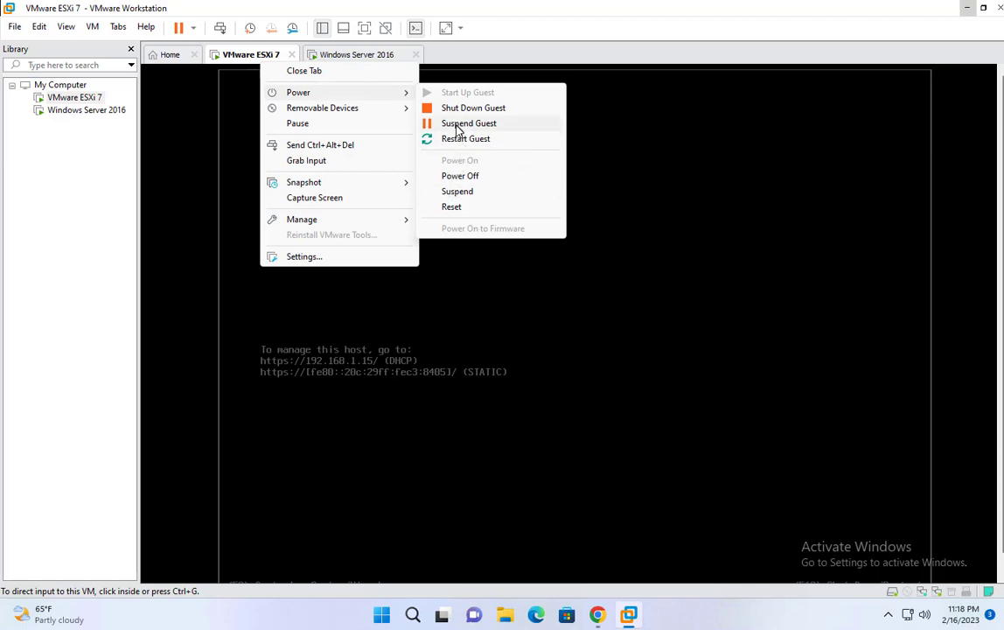
left_click(448, 207)
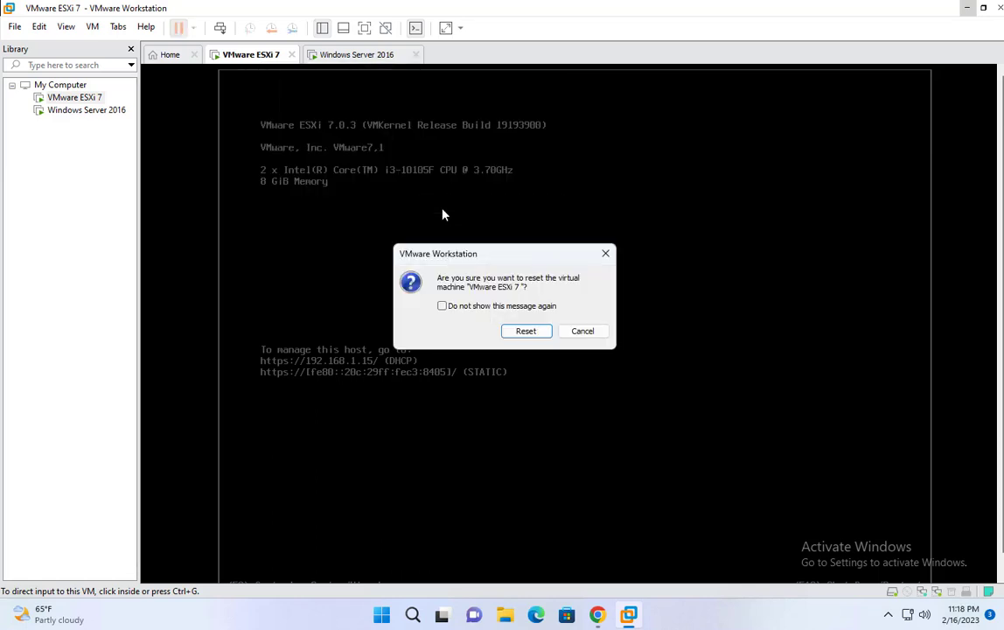
left_click(527, 333)
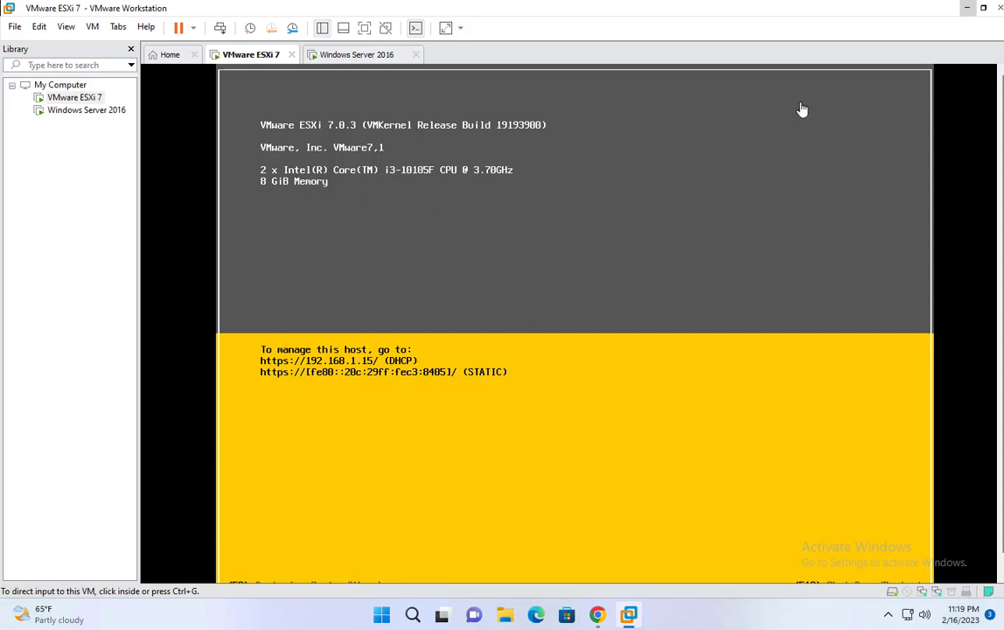
Step: Return to the browser, reload the ESXi web client, and log in as root with the account password
left_click(966, 10)
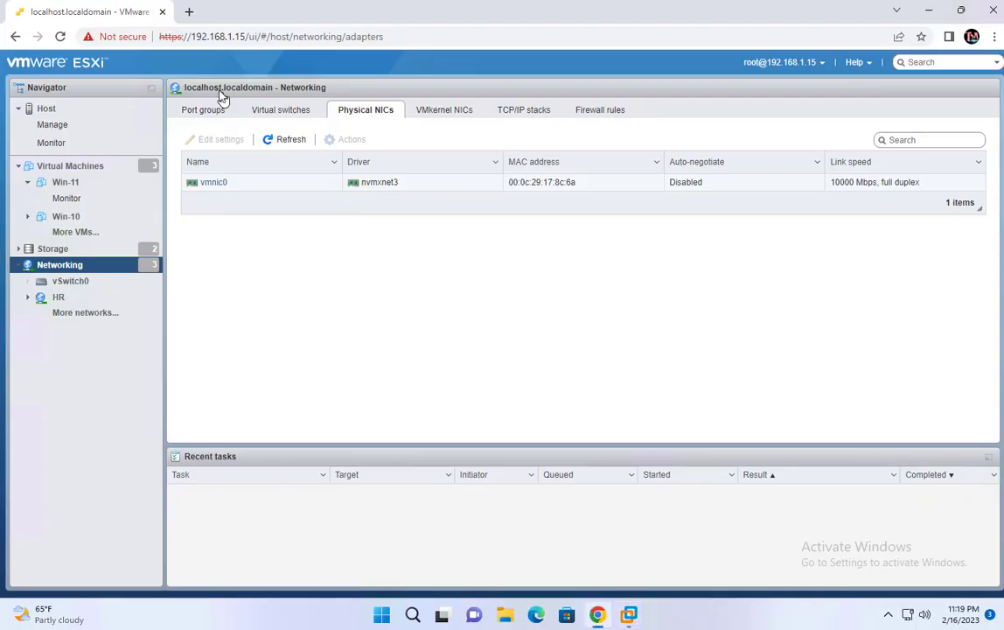
left_click(60, 37)
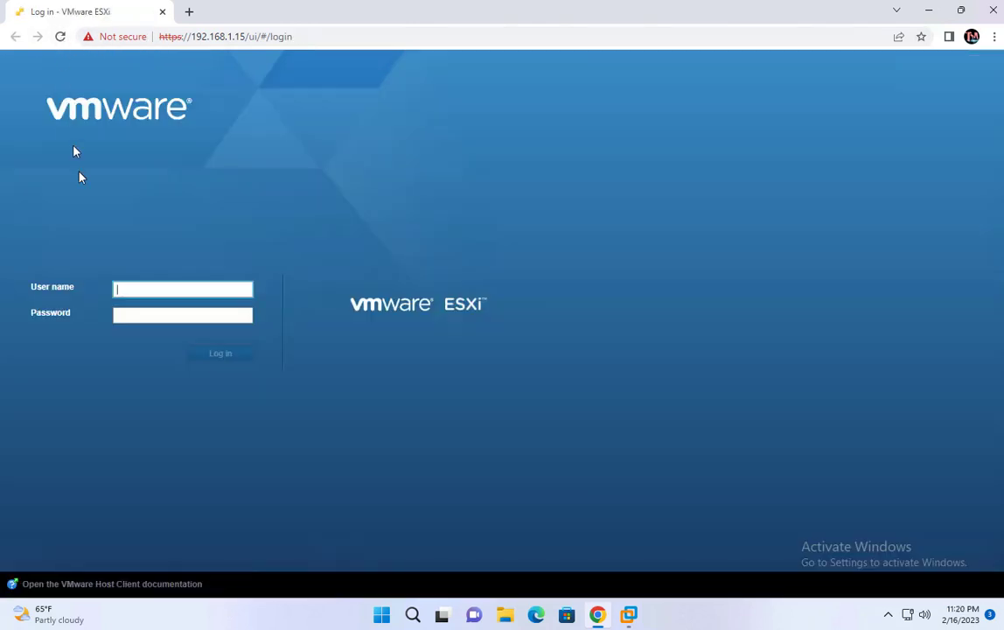
left_click(150, 287)
left_click(200, 345)
left_click(139, 316)
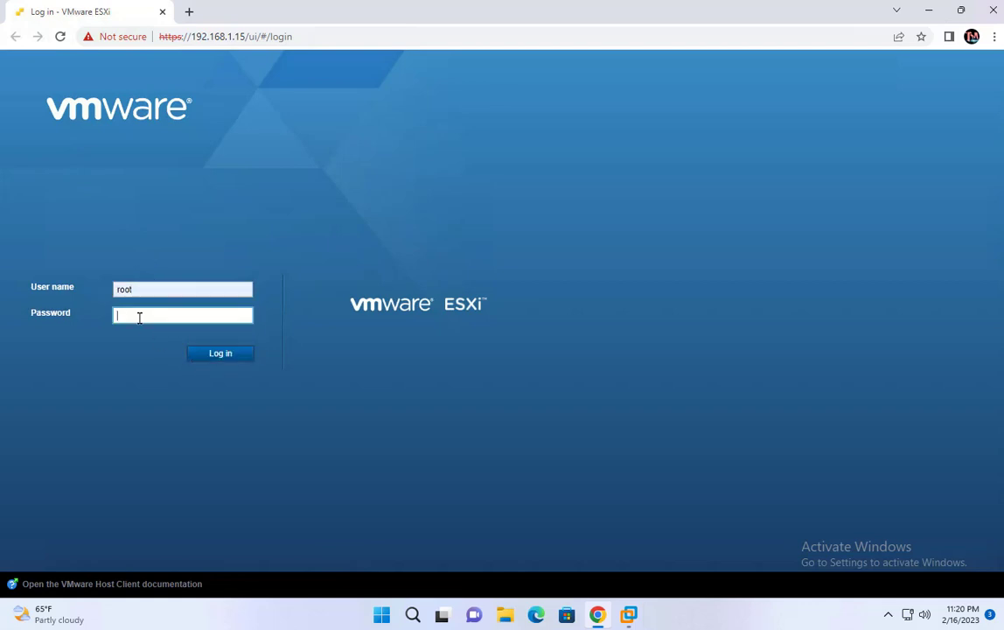
type("••••••••")
key("Return")
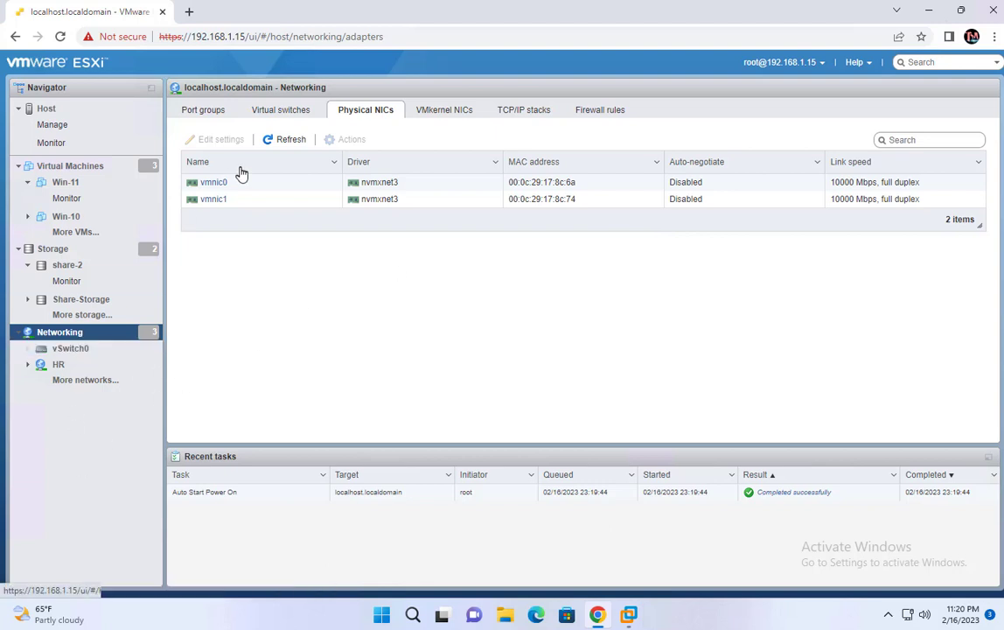
Step: Review the port groups and virtual switches, then open vSwitch0's settings for editing and expand the NIC teaming options
left_click(283, 110)
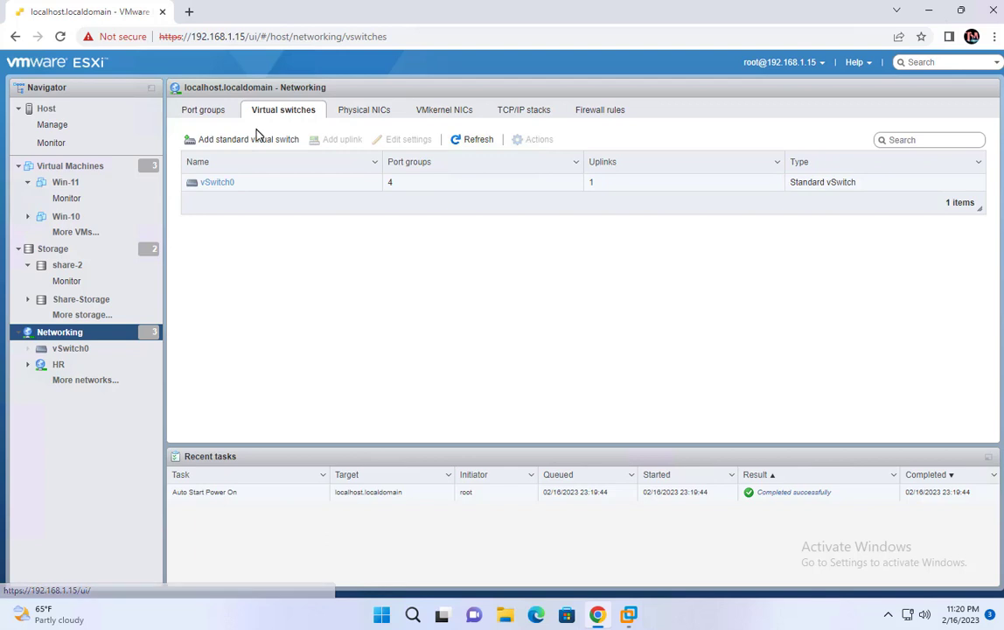
left_click(205, 119)
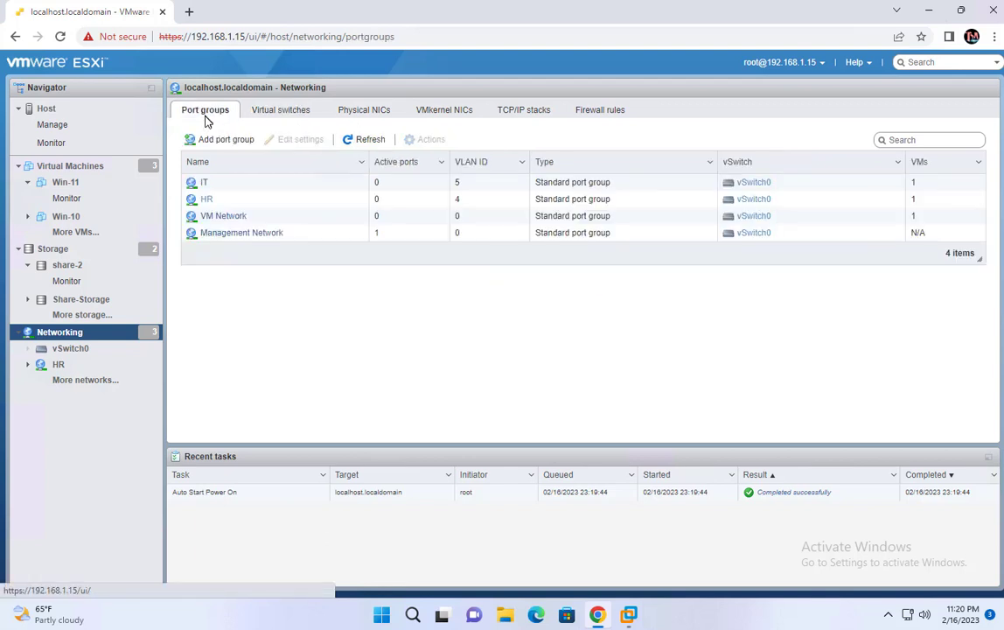
left_click(280, 114)
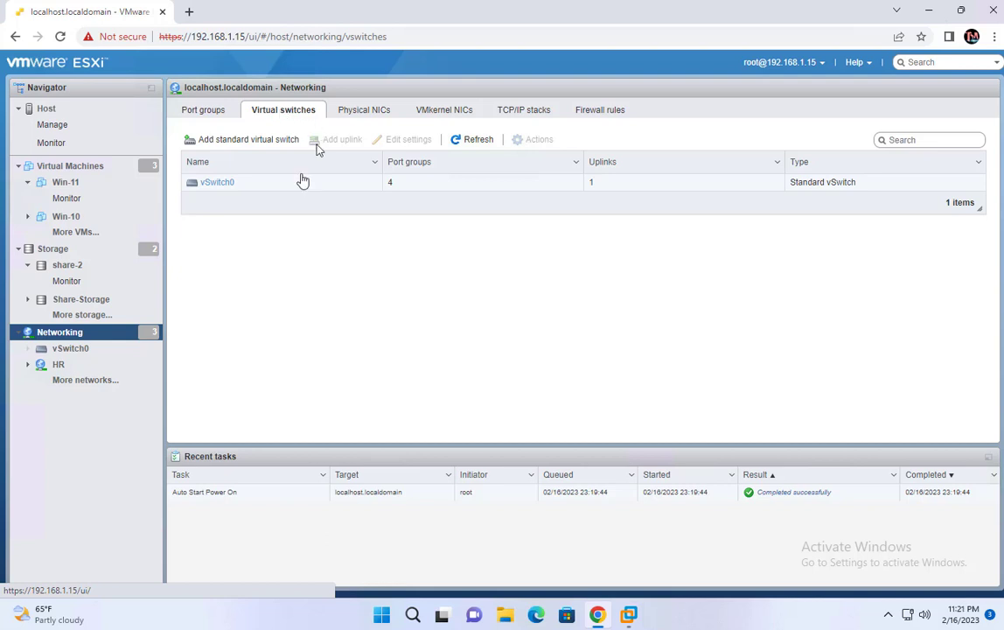
left_click(218, 185)
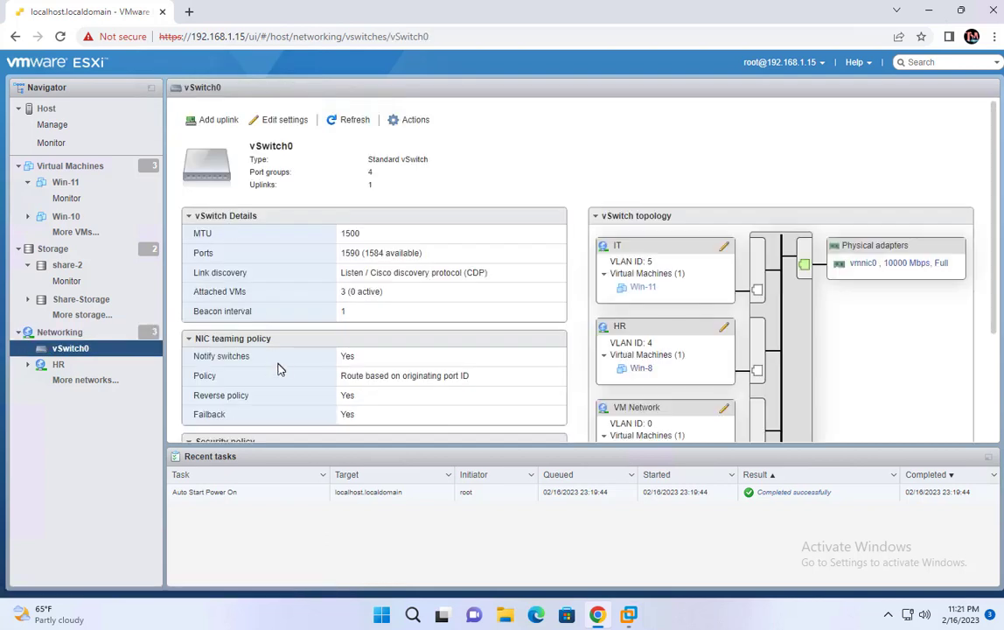
left_click(415, 122)
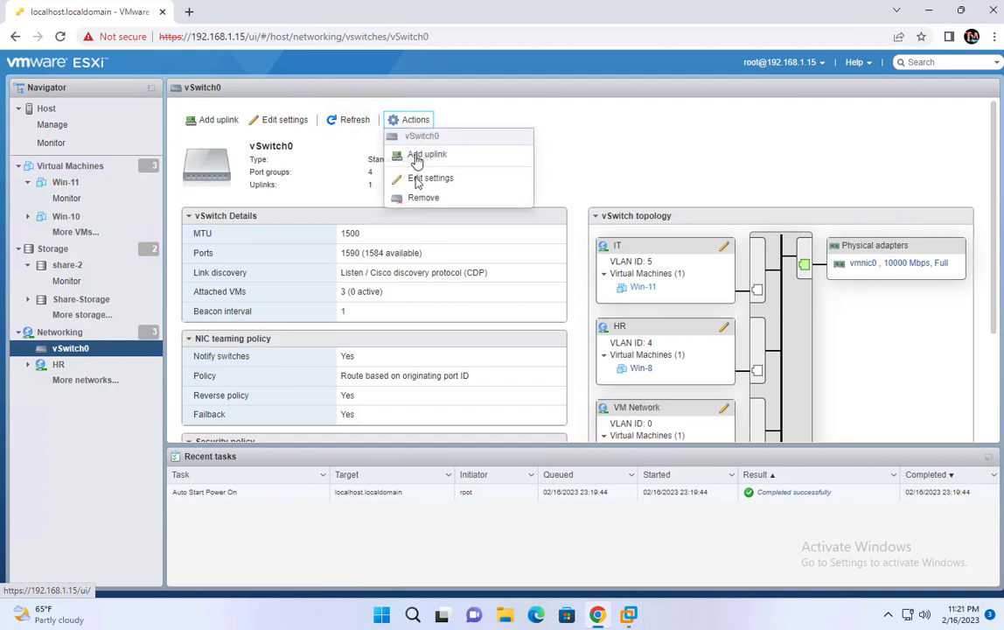
left_click(420, 182)
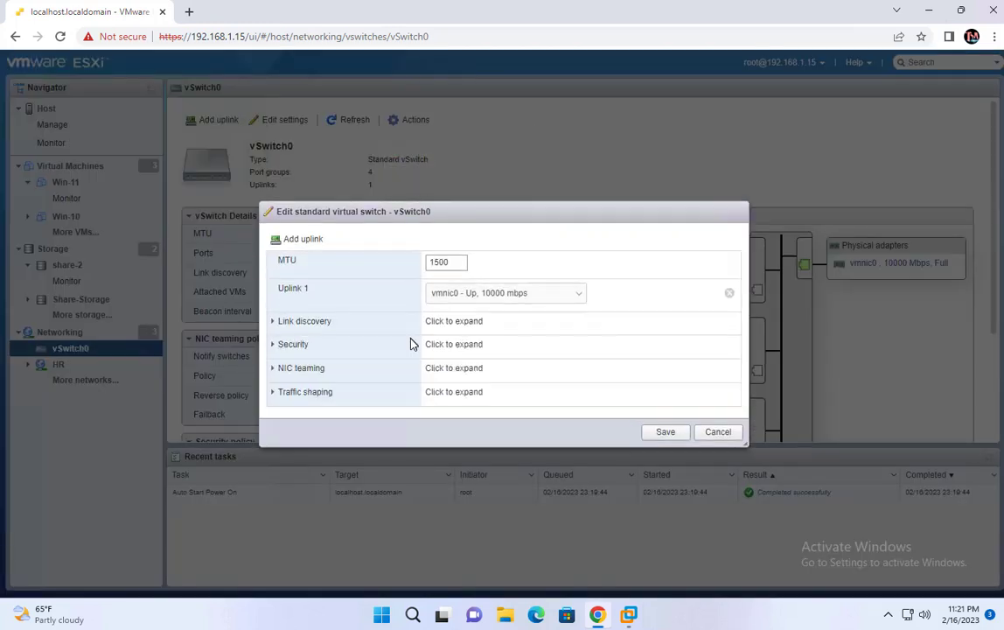
left_click(275, 374)
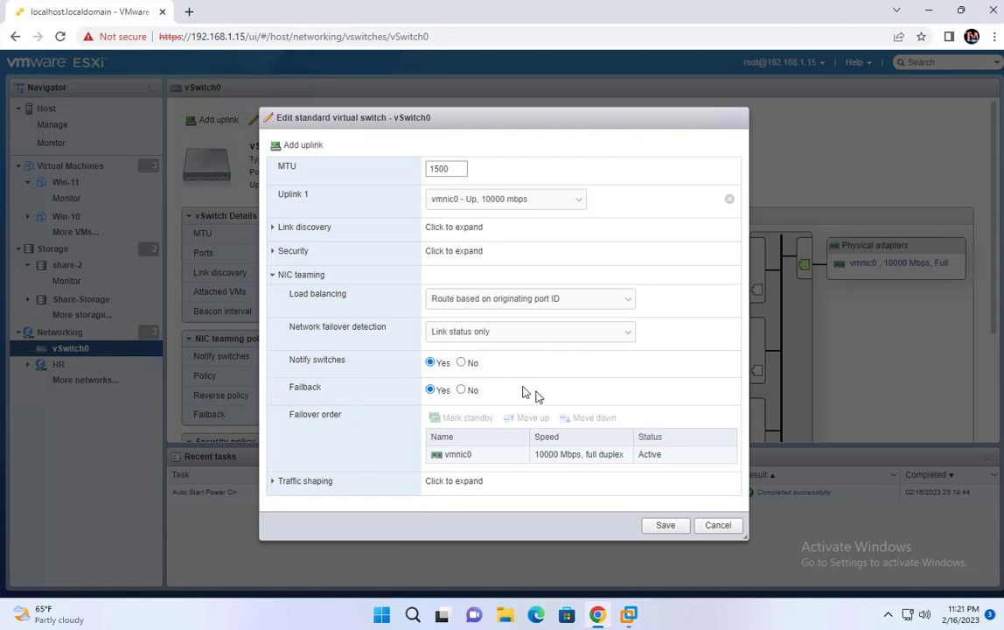
Step: Try the IP hash policy for vSwitch0's NIC teaming and set load balancing to Route based on source MAC hash
left_click(502, 303)
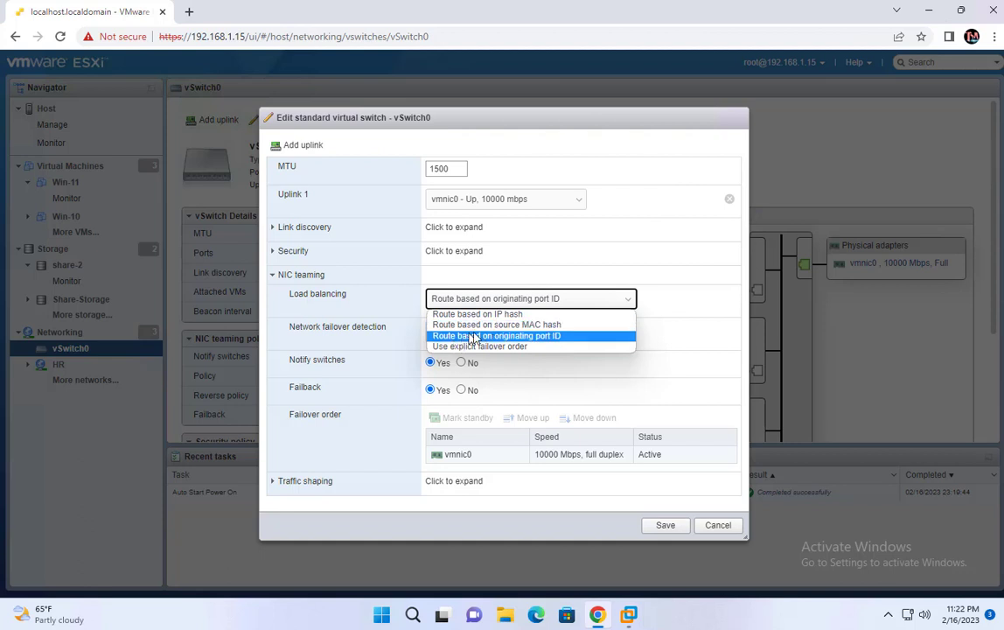
left_click(505, 325)
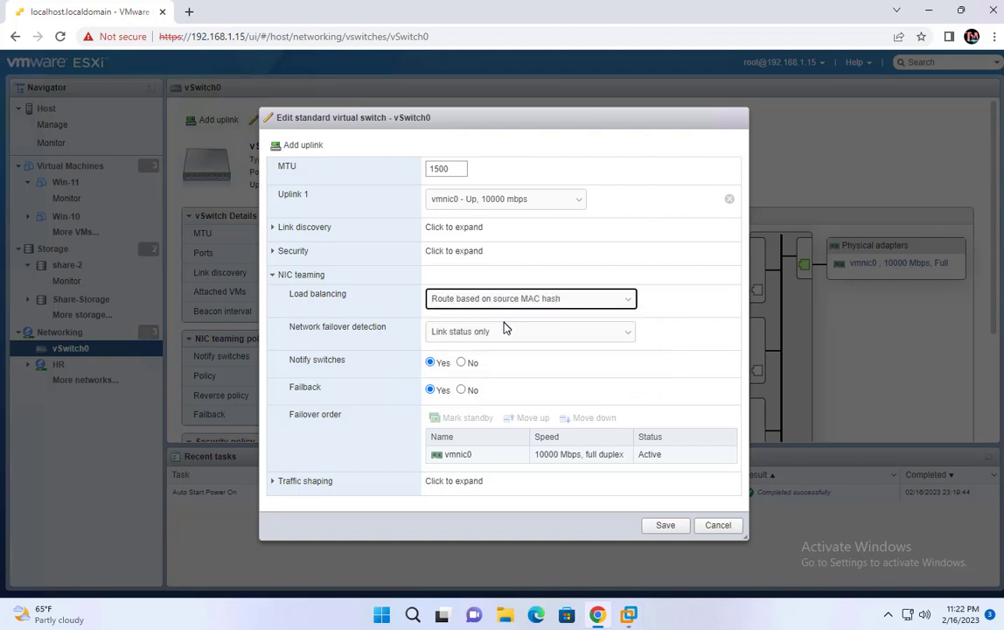
left_click(506, 300)
left_click(502, 316)
left_click(507, 301)
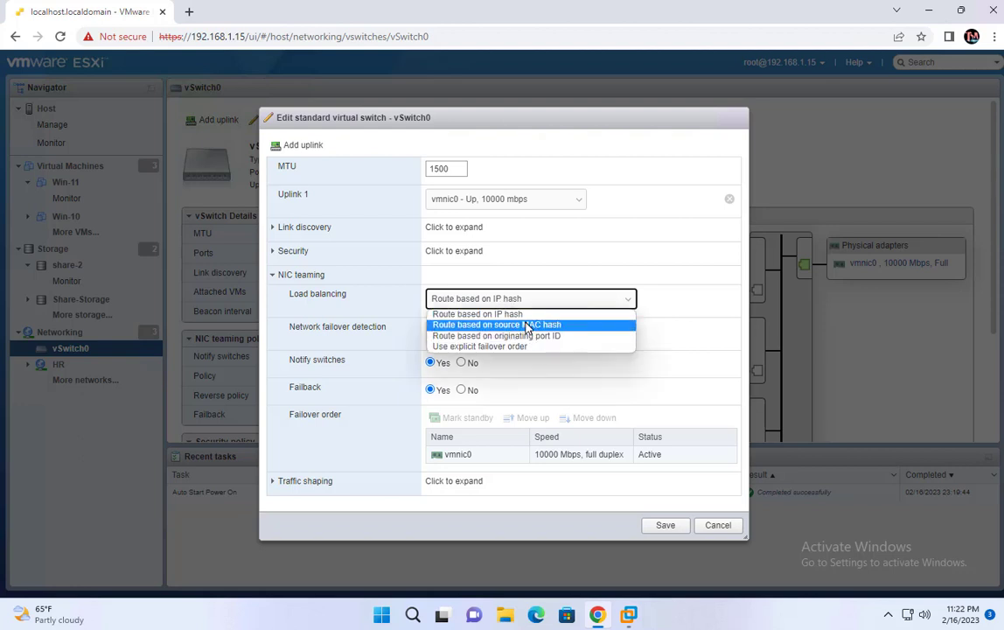
left_click(528, 325)
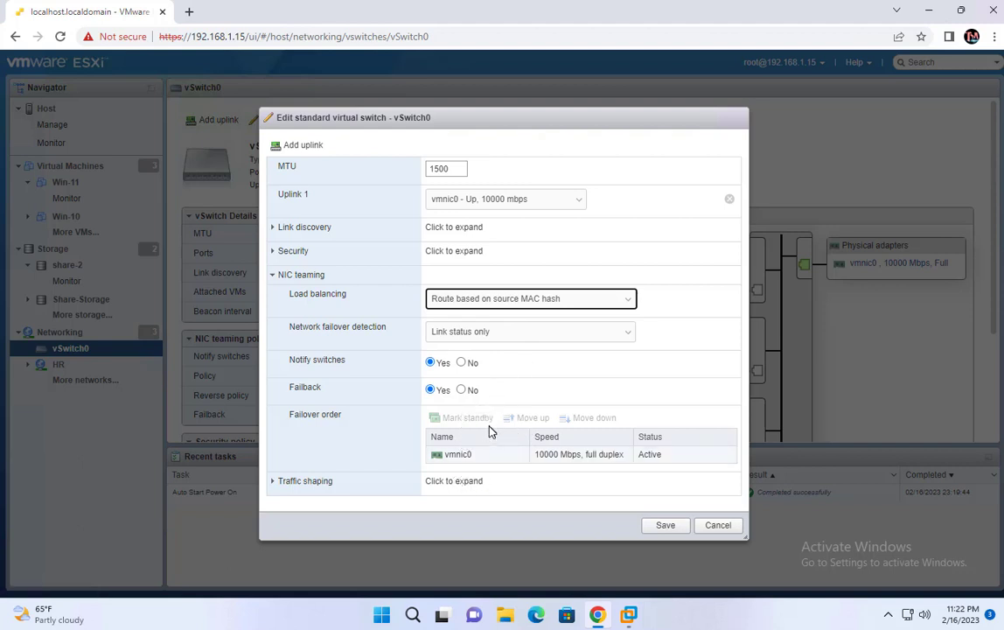
Step: Add vmnic1 as Uplink 2 of vSwitch0, save the switch settings, and review the updated topology
left_click(306, 146)
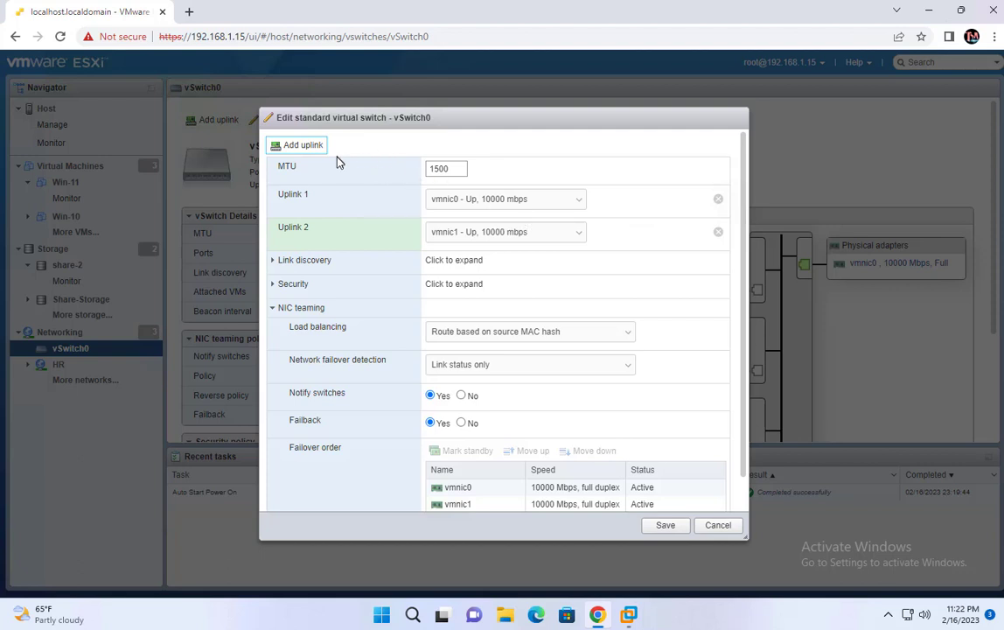
scroll(436, 367, "down", 1)
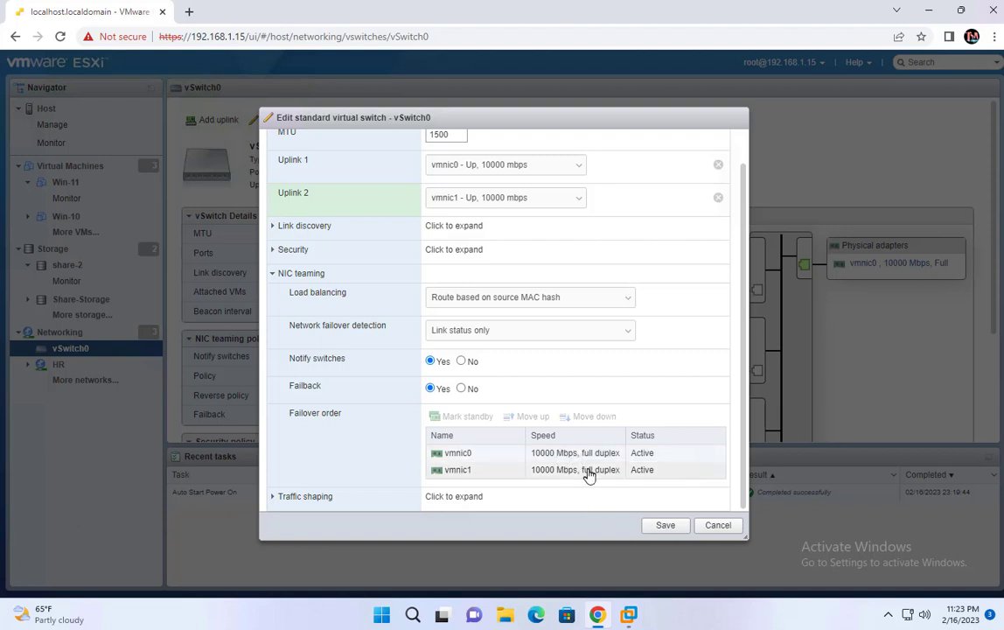
left_click(663, 525)
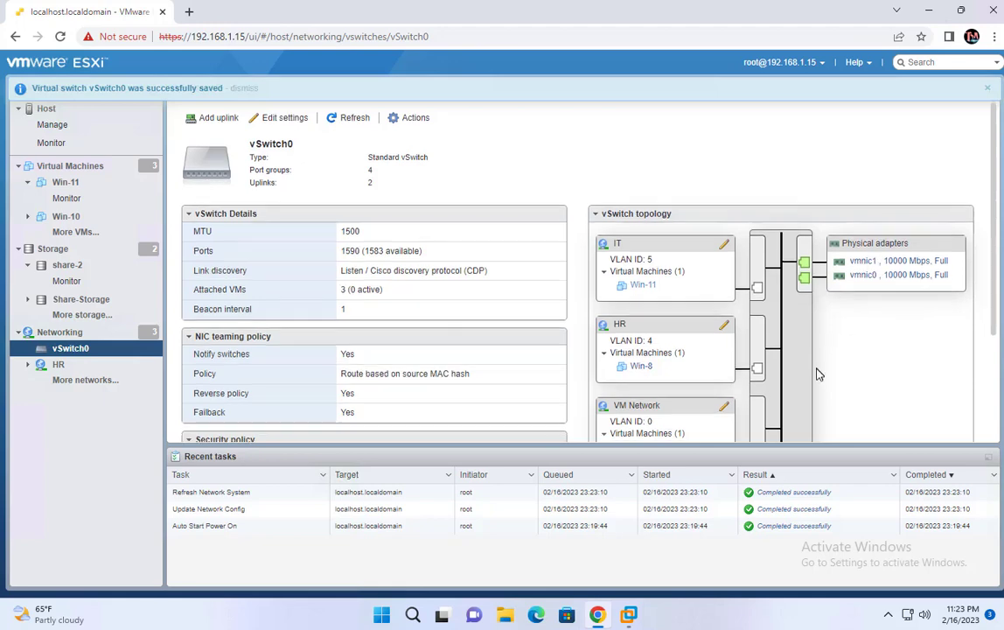
scroll(818, 375, "down", 2)
scroll(818, 374, "up", 1)
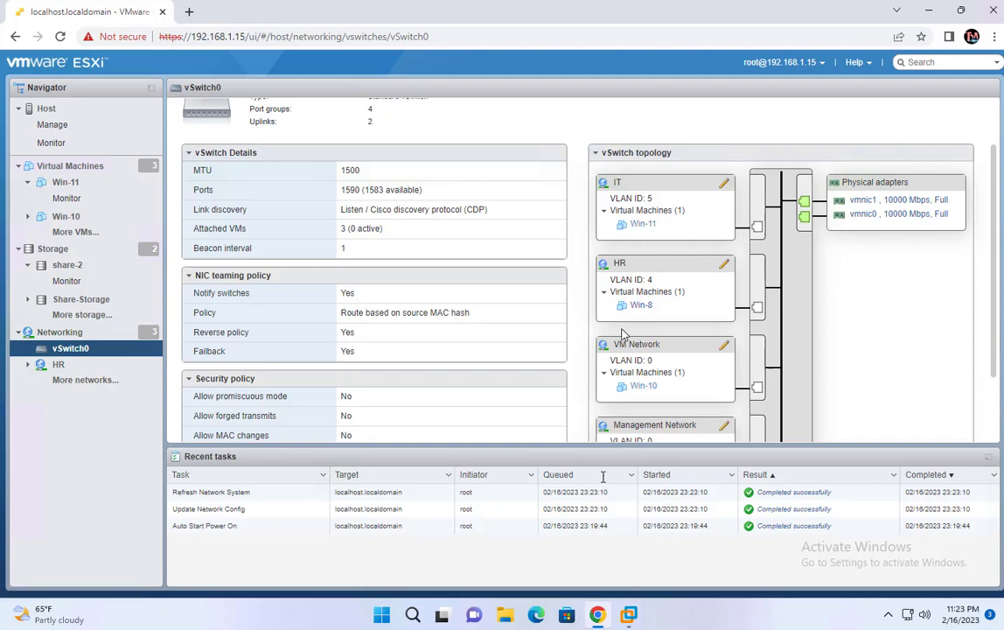
mouse_move(628, 615)
left_click(622, 517)
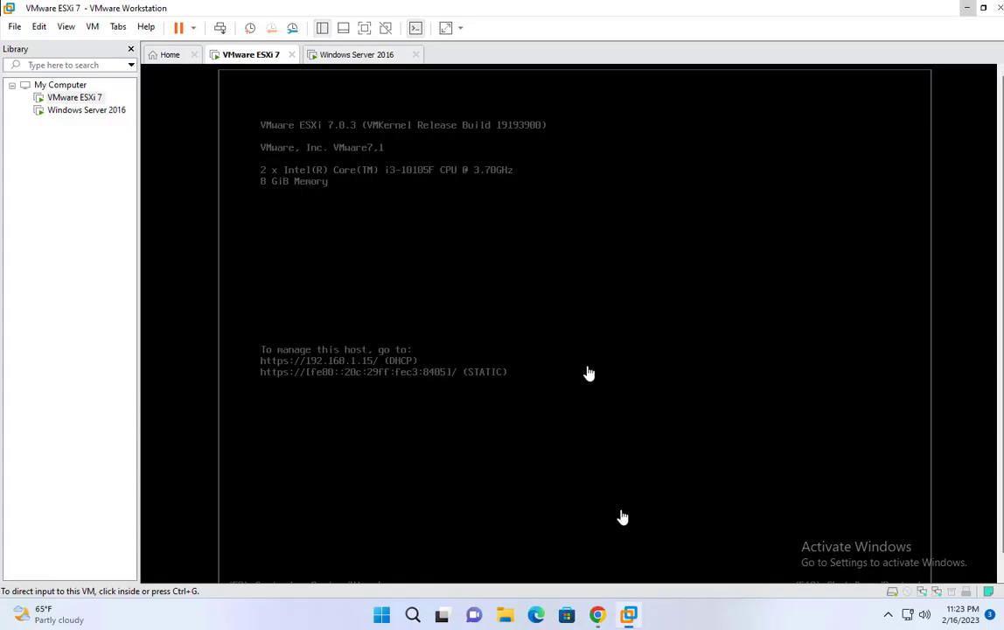
right_click(268, 56)
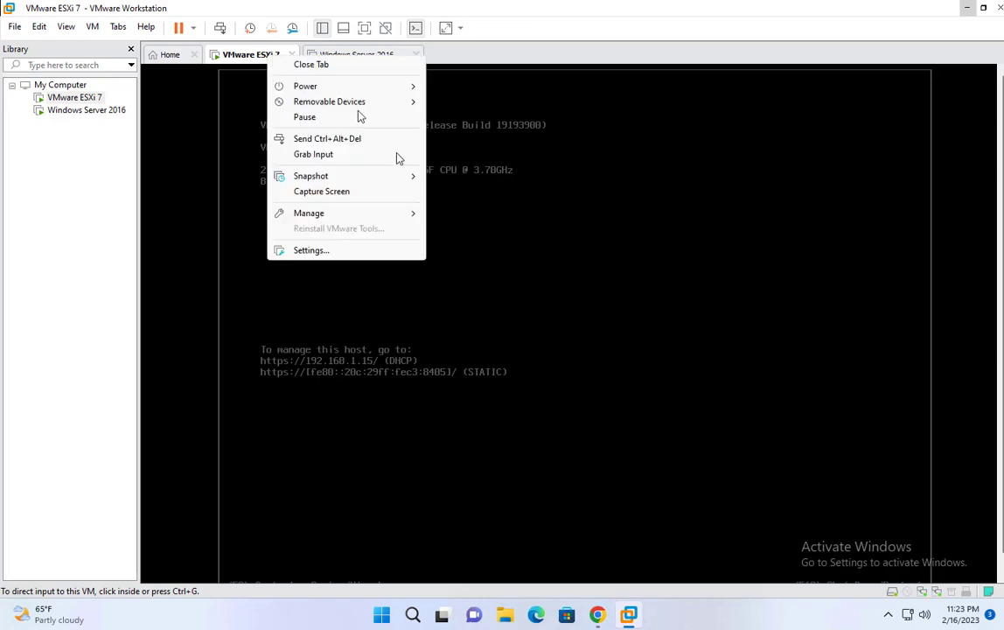
left_click(647, 34)
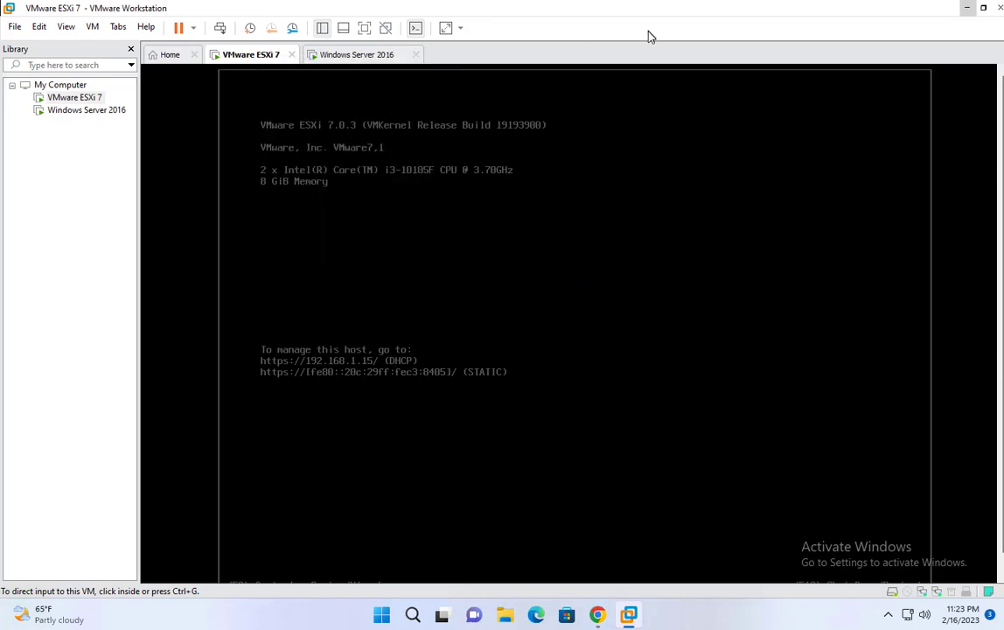
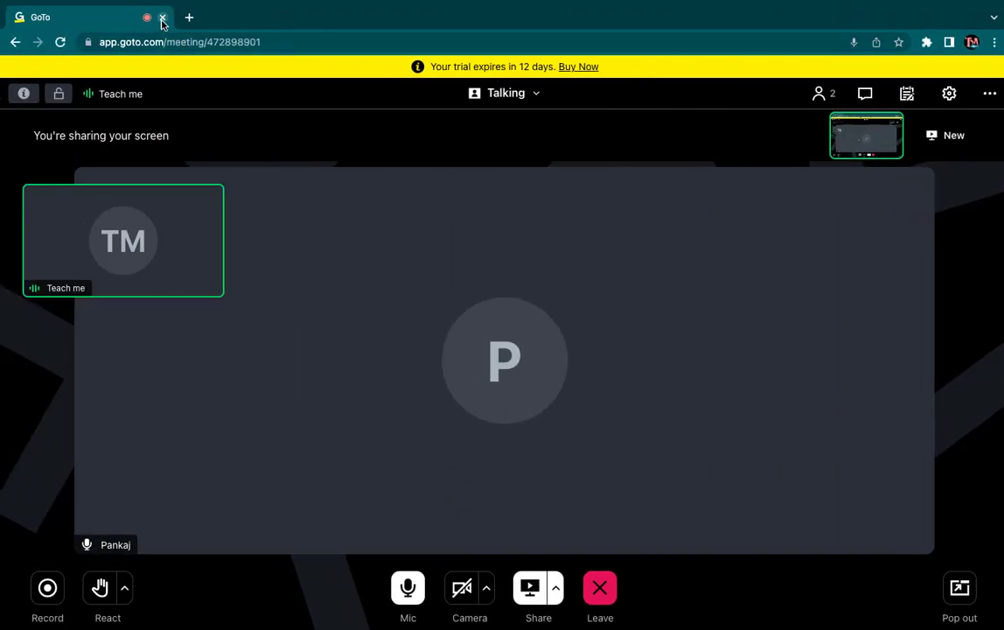
Step: Close the GoTo meeting page and confirm leaving the site
left_click(162, 18)
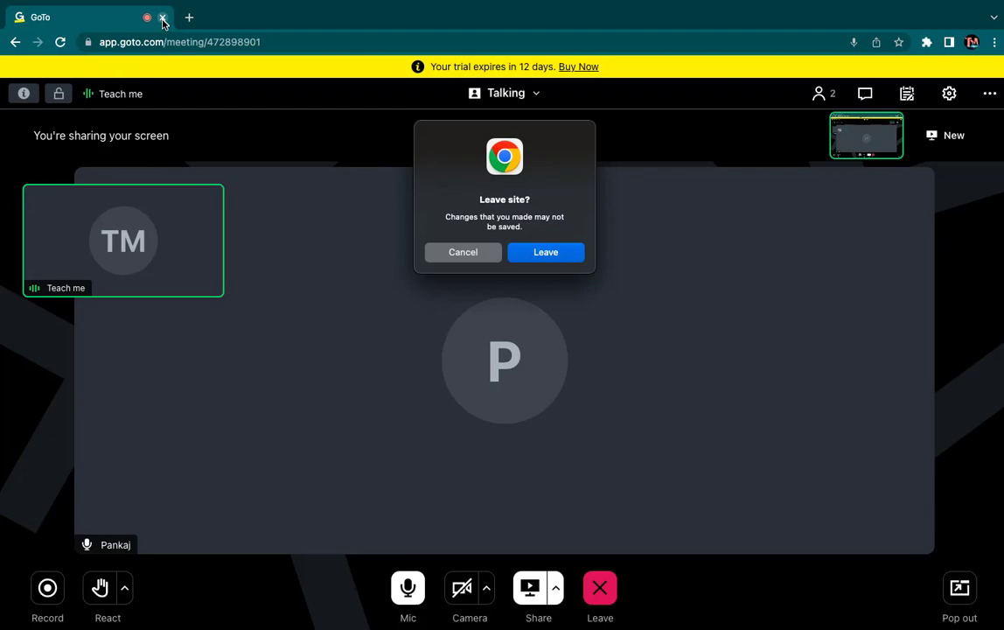
left_click(551, 253)
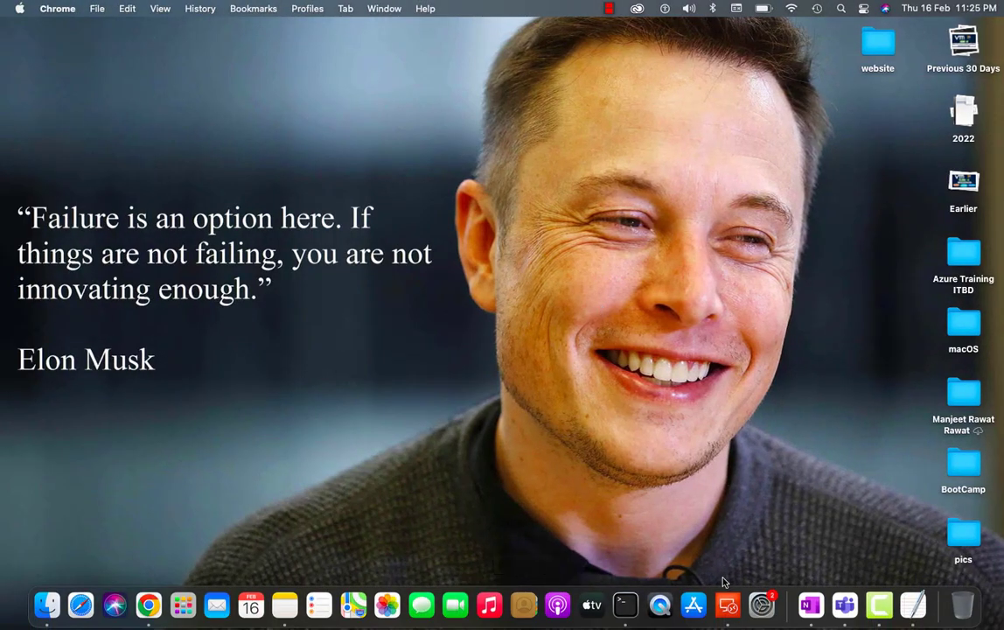
right_click(879, 605)
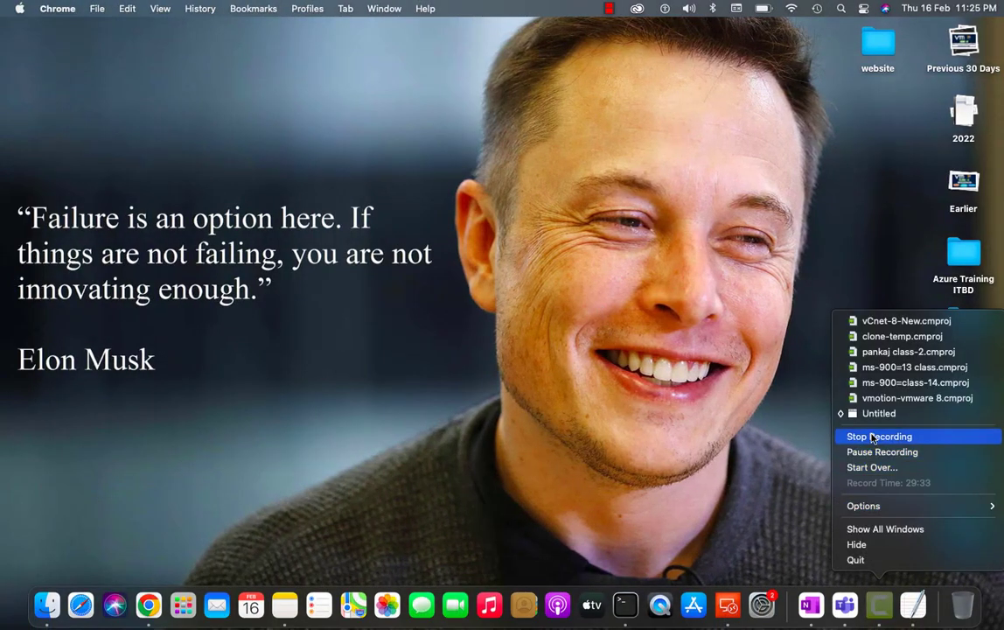